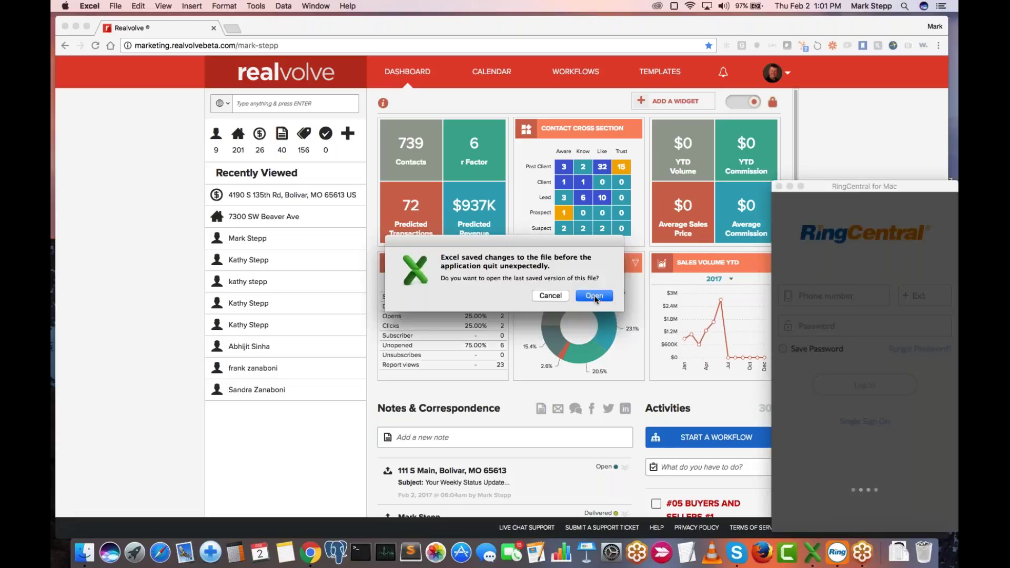
Dismiss the Excel file recovery prompt and open the Workflows page in Realvolve.
{"action": "left_click", "coordinate": [551, 296]}
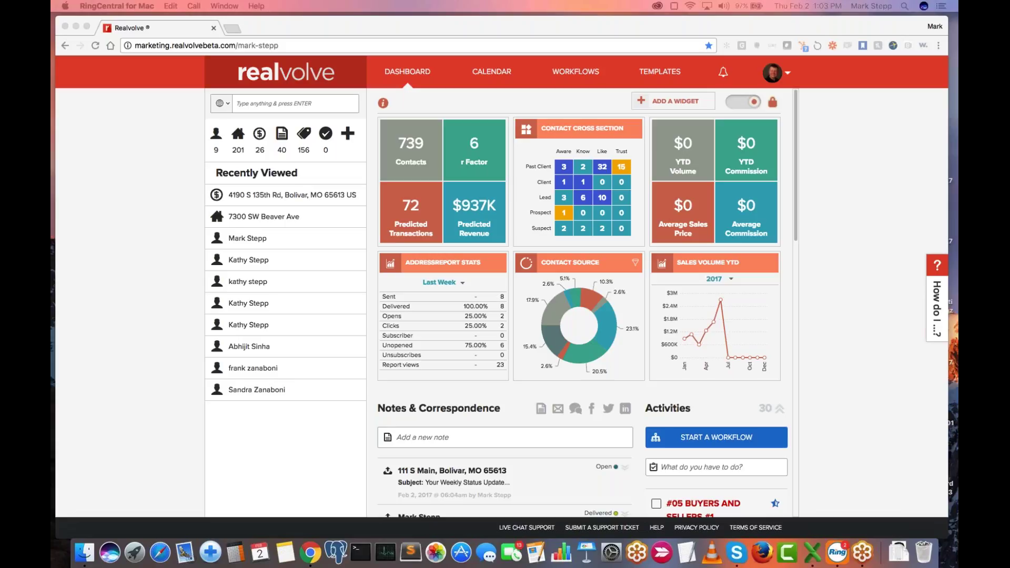
{"action": "left_click", "coordinate": [574, 75]}
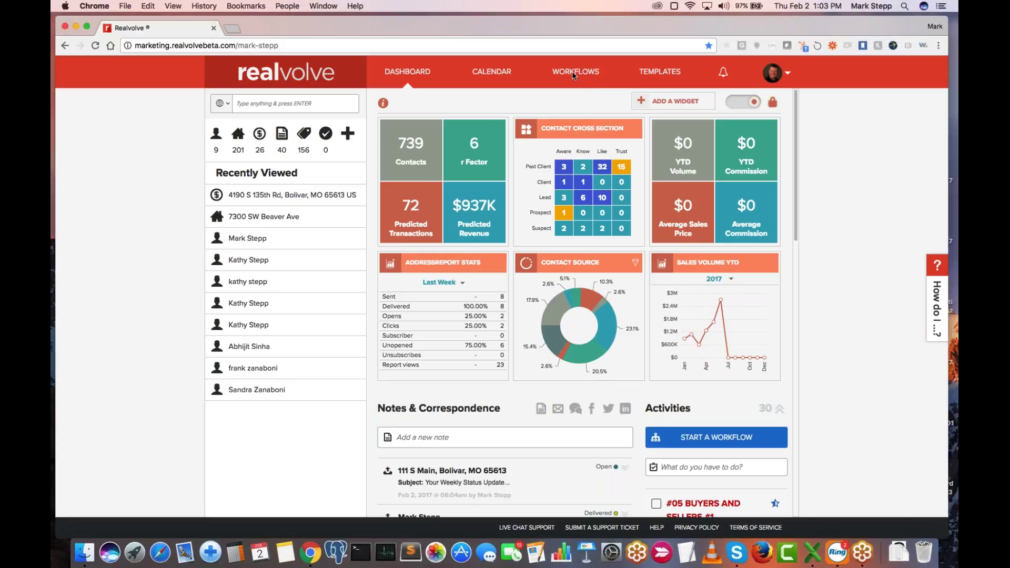
{"action": "left_click", "coordinate": [574, 72]}
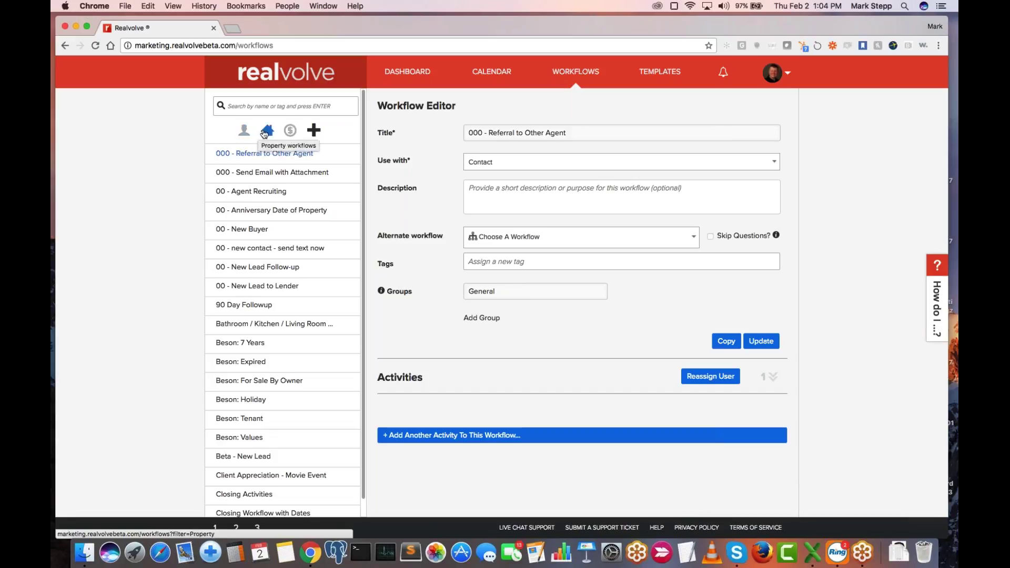
Try a workflow search for "asdfasf", then clear the search term to restore the full list.
{"action": "left_click", "coordinate": [265, 106]}
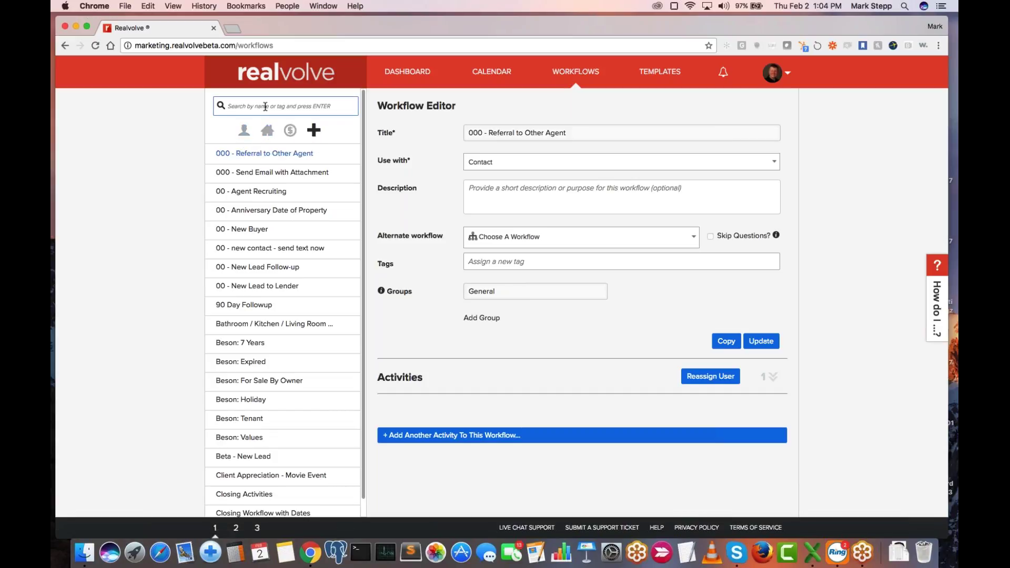
{"action": "type", "text": "asdfasf"}
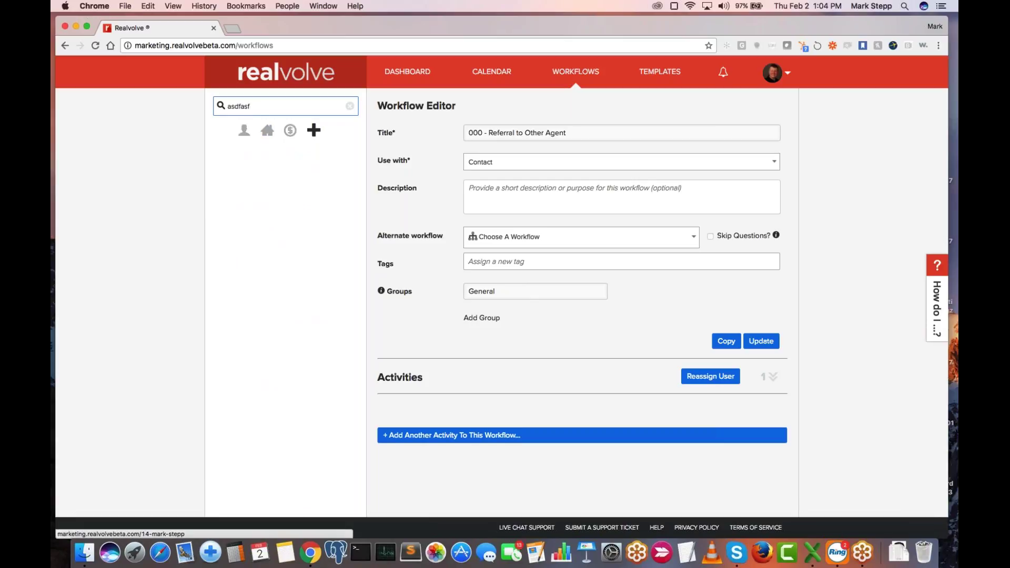
{"action": "key", "text": "BackSpace"}
{"action": "key", "text": "BackSpace"}
{"action": "key", "text": "BackSpace"}
{"action": "key", "text": "BackSpace"}
{"action": "key", "text": "BackSpace"}
{"action": "key", "text": "BackSpace"}
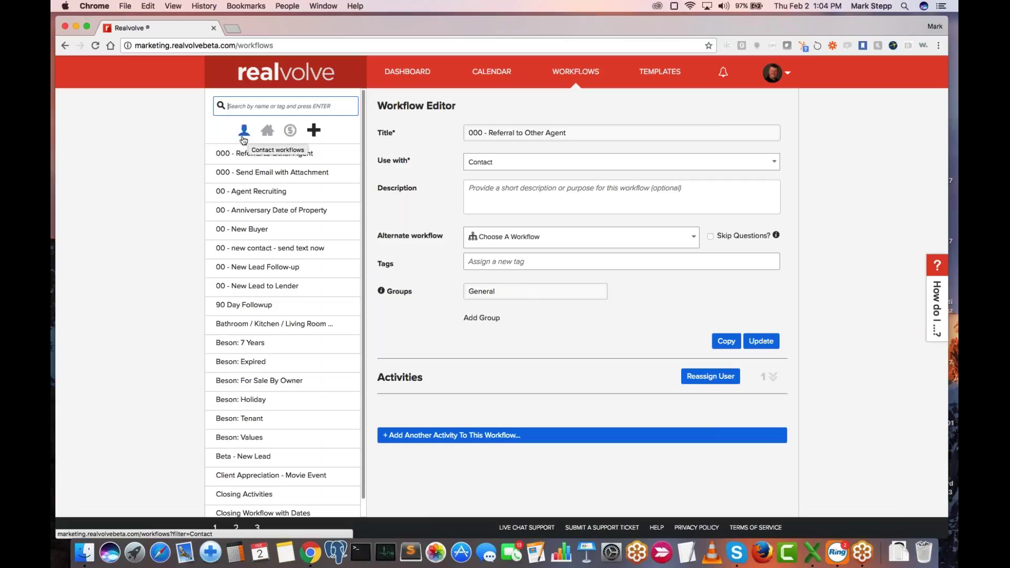
Try the property, transaction and contact filters on the workflow list in different combinations, and switch them all off.
{"action": "left_click", "coordinate": [268, 132]}
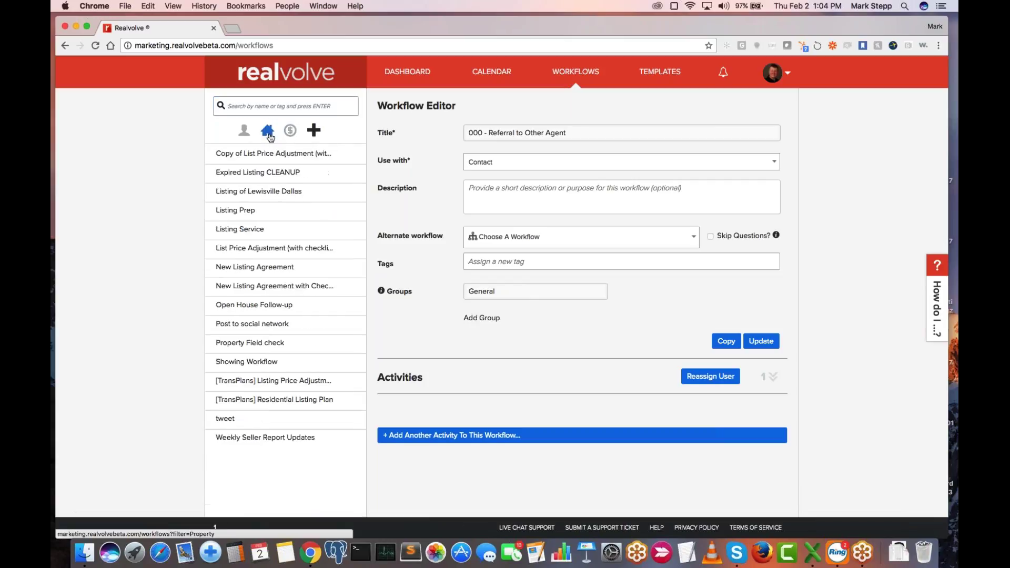
{"action": "left_click", "coordinate": [291, 132]}
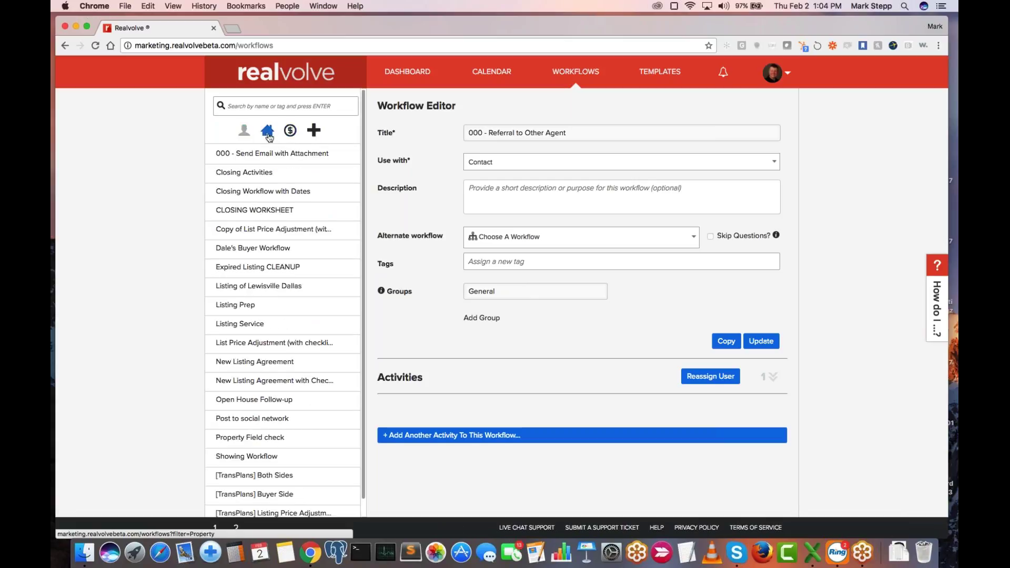
{"action": "left_click", "coordinate": [269, 133]}
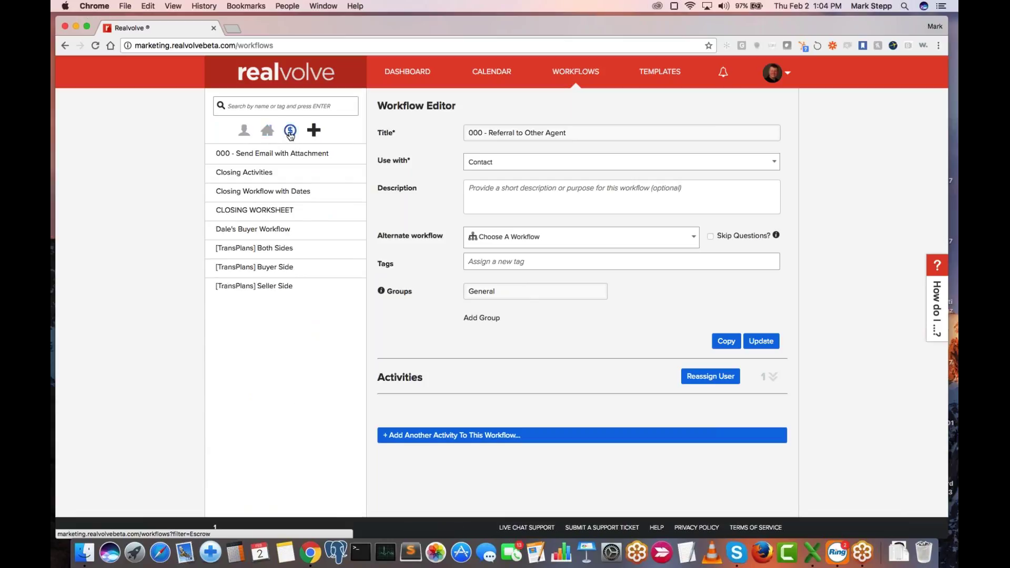
{"action": "left_click", "coordinate": [244, 131]}
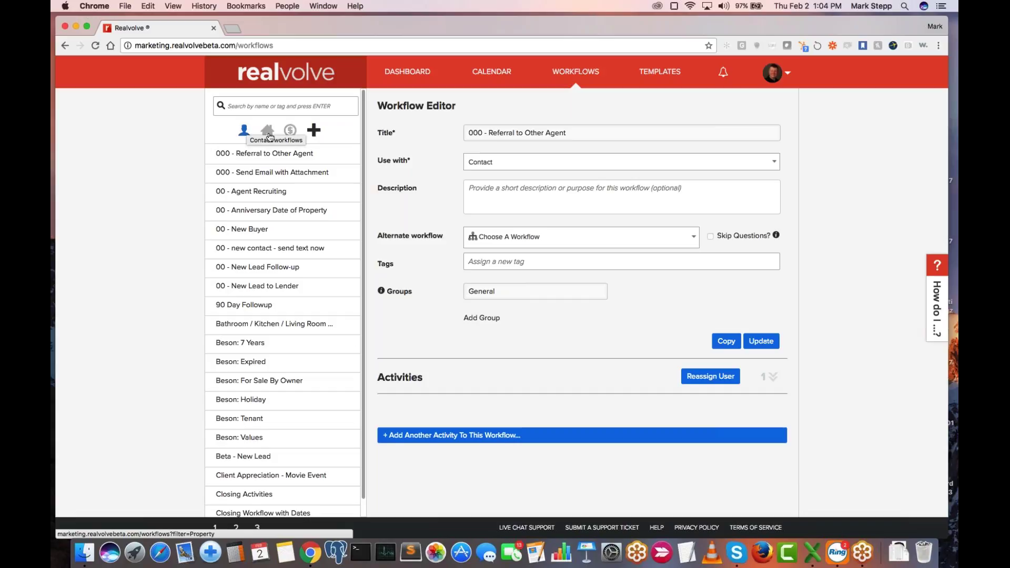
{"action": "left_click", "coordinate": [293, 132]}
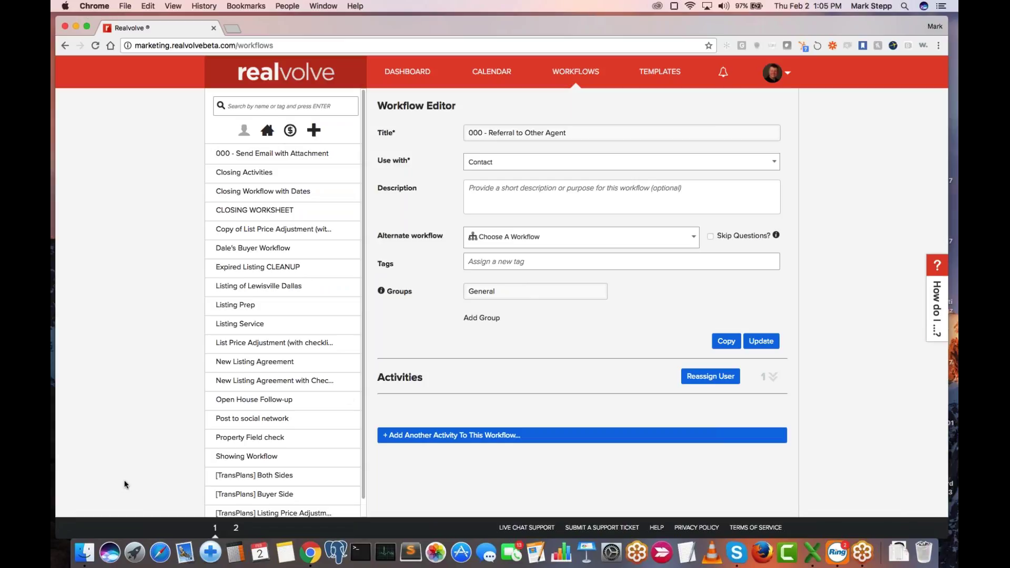
{"action": "left_click", "coordinate": [243, 131]}
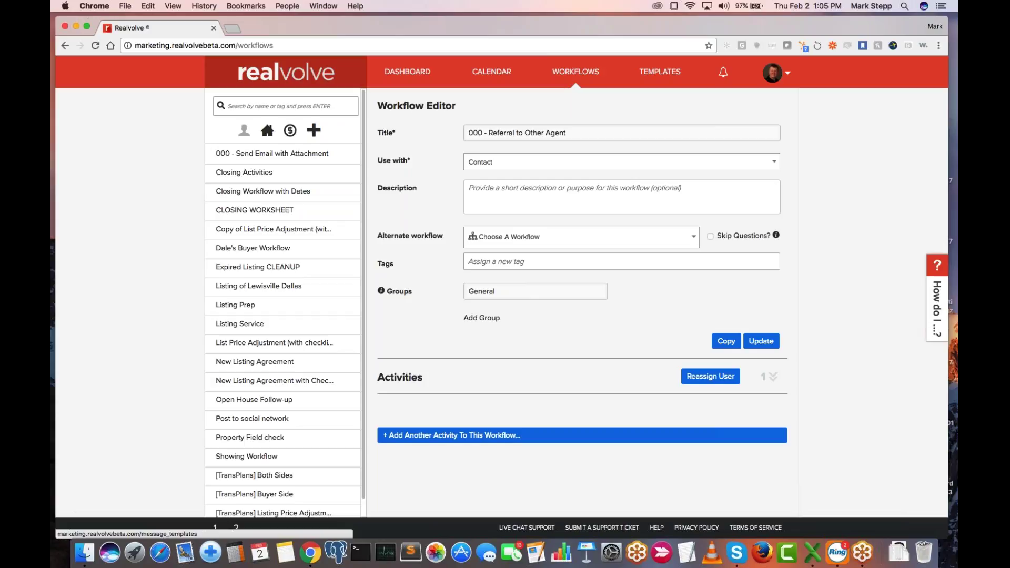
{"action": "left_click", "coordinate": [244, 131]}
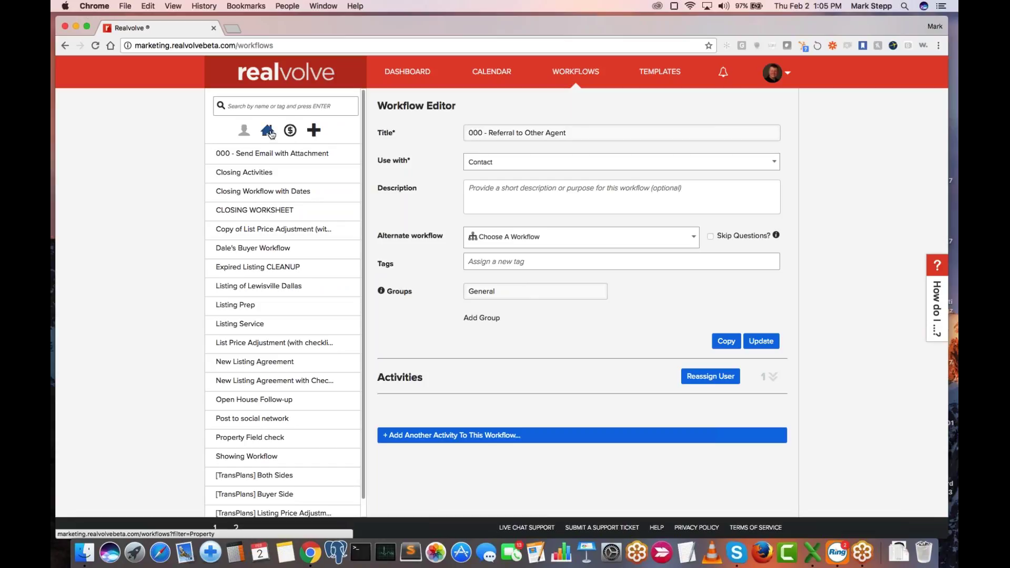
{"action": "left_click", "coordinate": [289, 131]}
{"action": "left_click", "coordinate": [290, 131]}
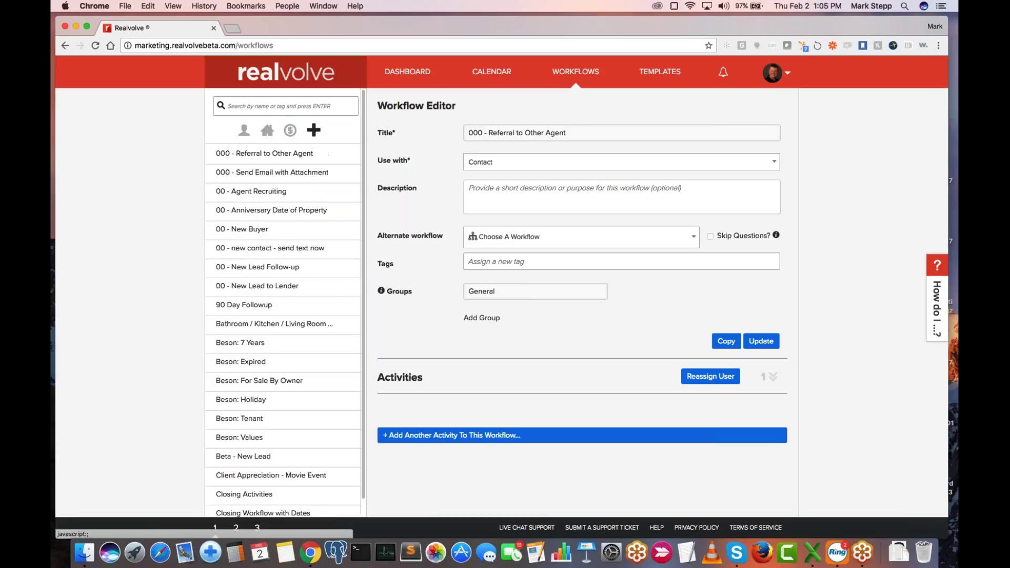
View the message templates filtered by email, SMS, Twitter and LinkedIn, and remove the LinkedIn filter.
{"action": "left_click", "coordinate": [666, 78]}
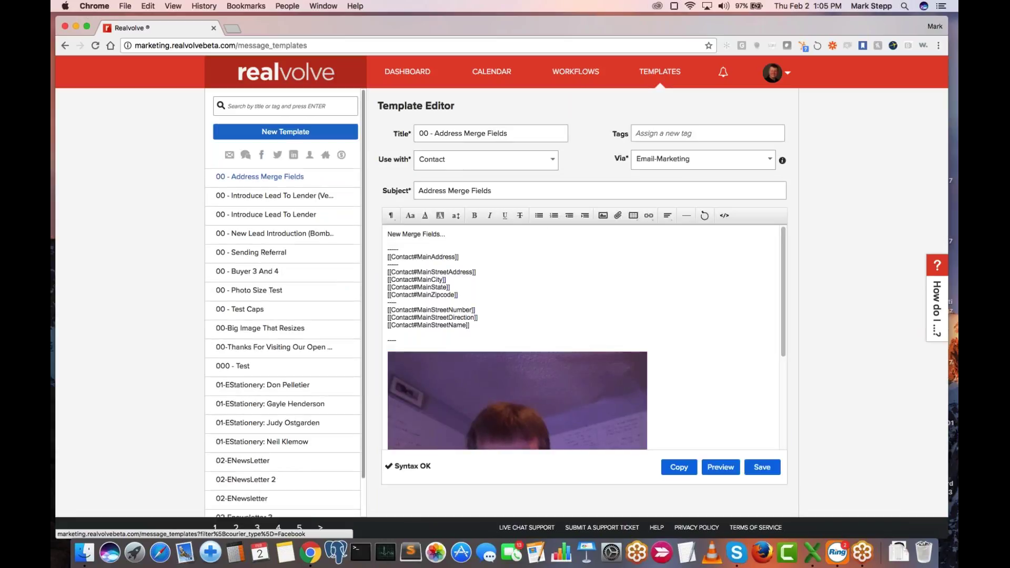
{"action": "left_click", "coordinate": [229, 158]}
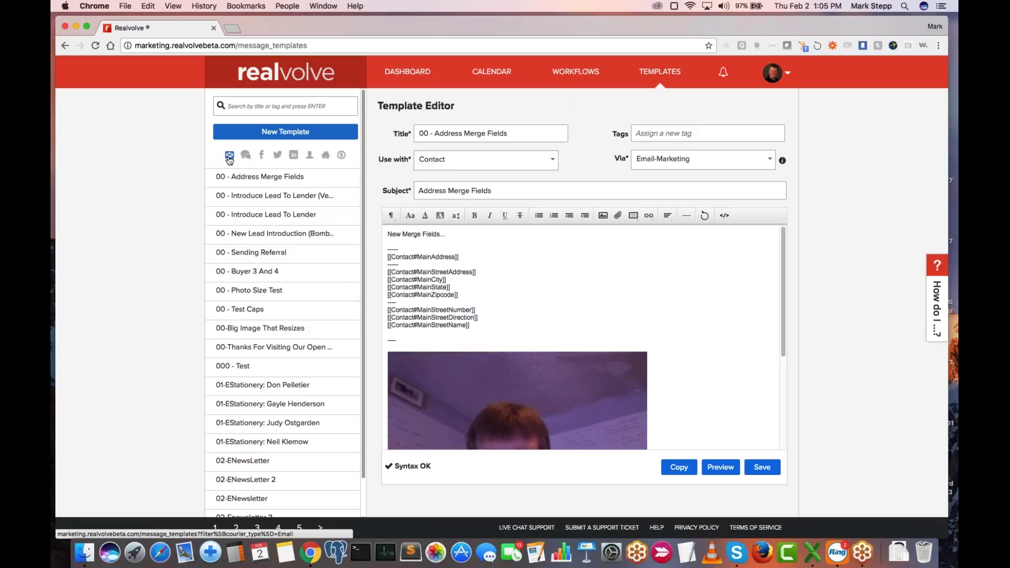
{"action": "left_click", "coordinate": [246, 157]}
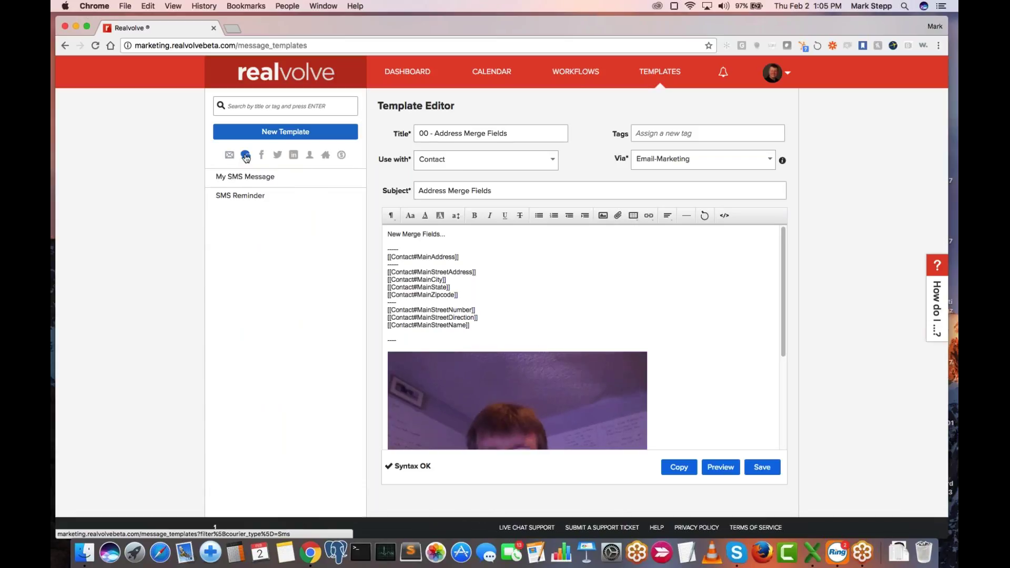
{"action": "left_click", "coordinate": [277, 155]}
{"action": "left_click", "coordinate": [293, 155]}
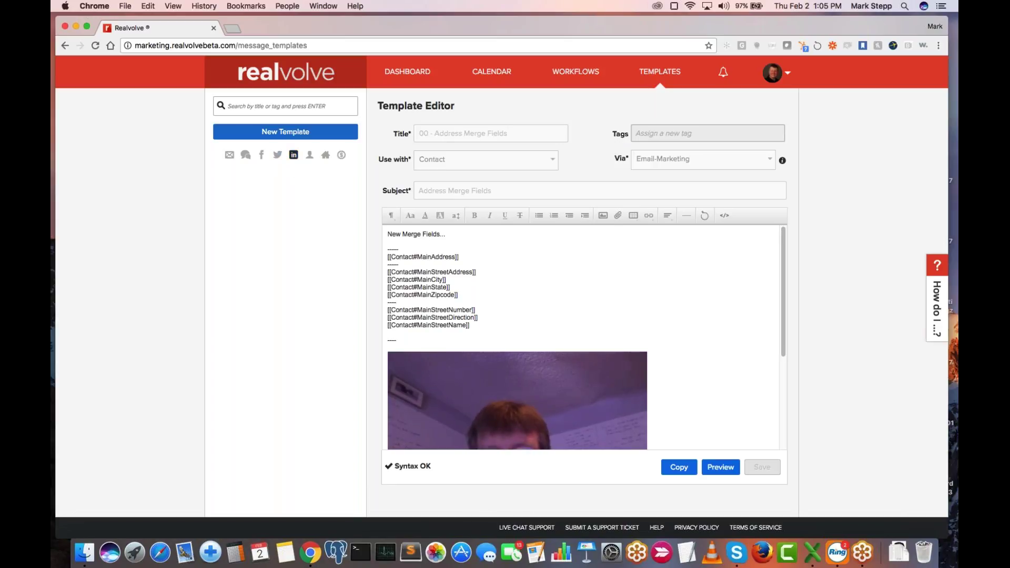
{"action": "left_click", "coordinate": [294, 157]}
Return to the dashboard, list the contacts and clear all of their filters.
{"action": "left_click", "coordinate": [414, 74]}
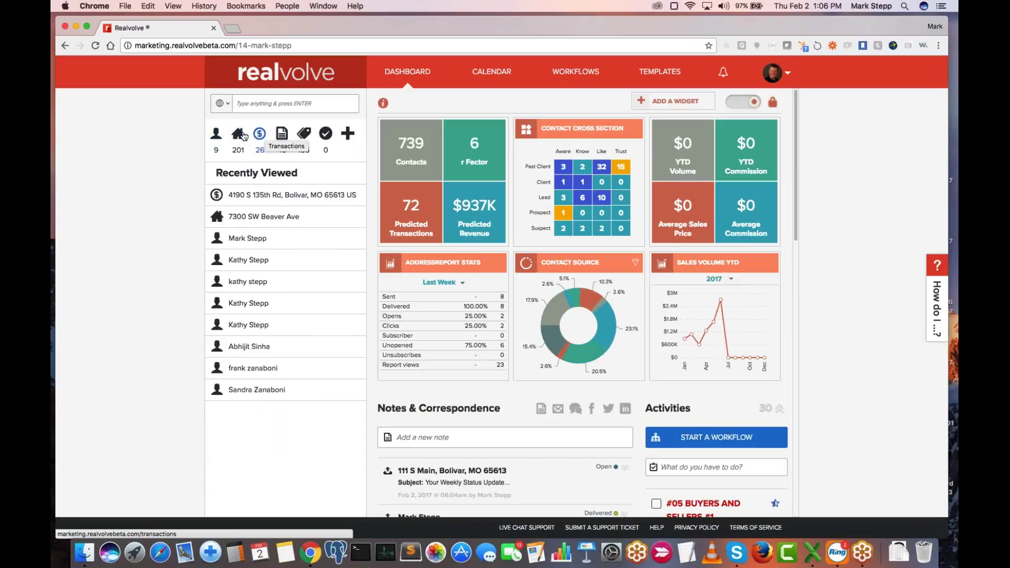
{"action": "left_click", "coordinate": [219, 136]}
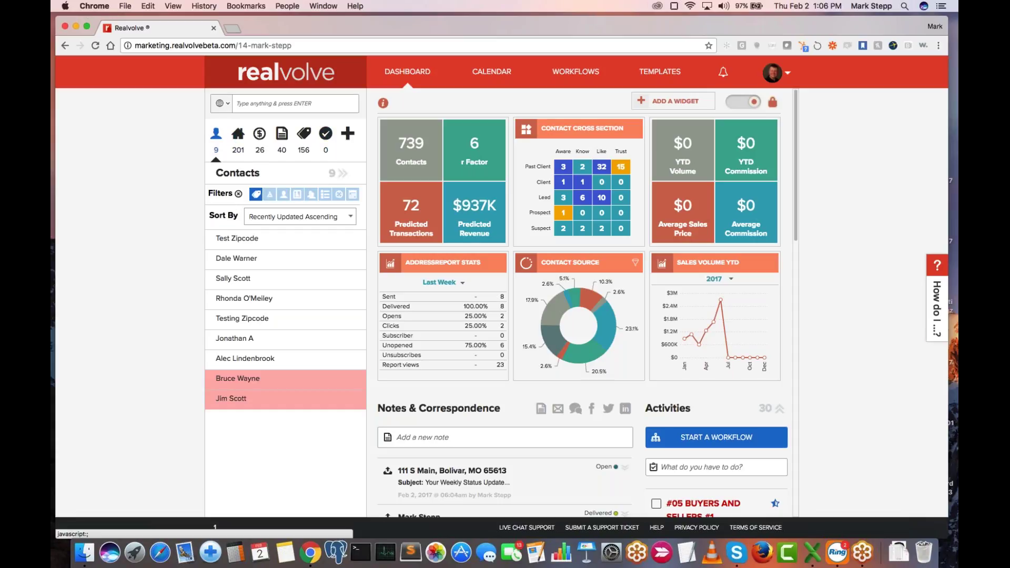
{"action": "left_click", "coordinate": [260, 196]}
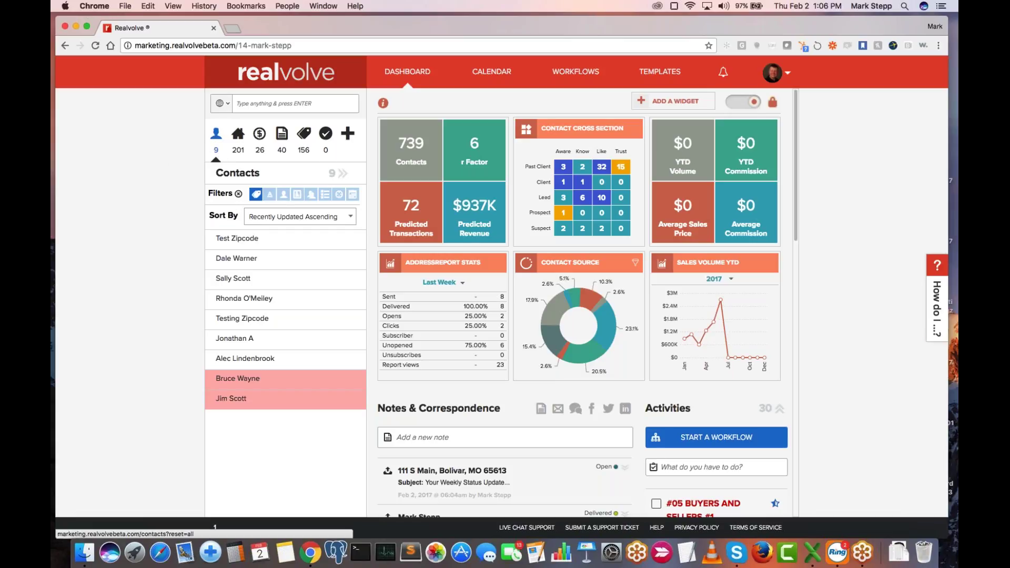
{"action": "left_click", "coordinate": [239, 194]}
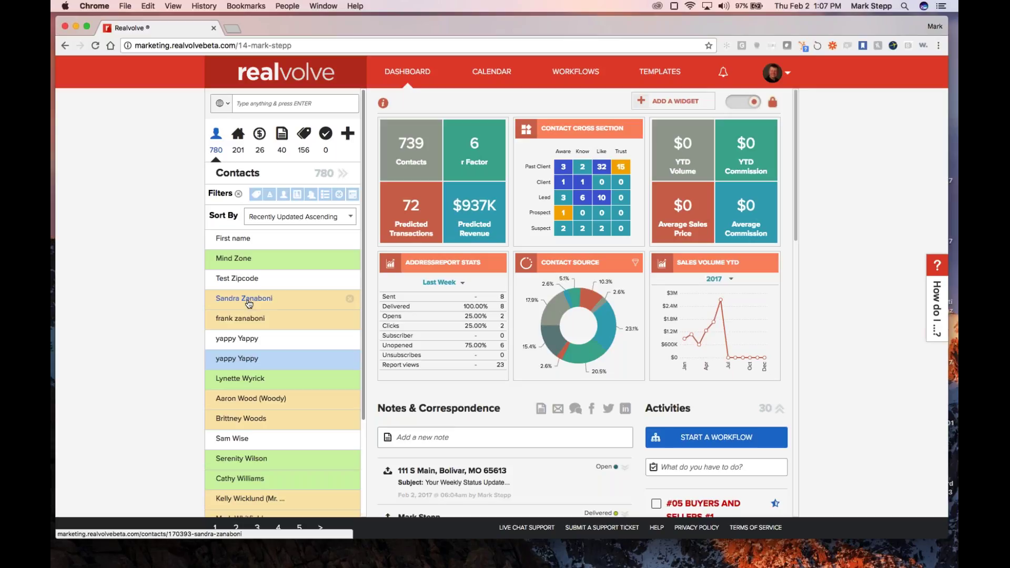
Open the fourth contact's record, search the tag filter for "goo" and filter the contacts by the "Deleted from Google" tag.
{"action": "left_click", "coordinate": [248, 303]}
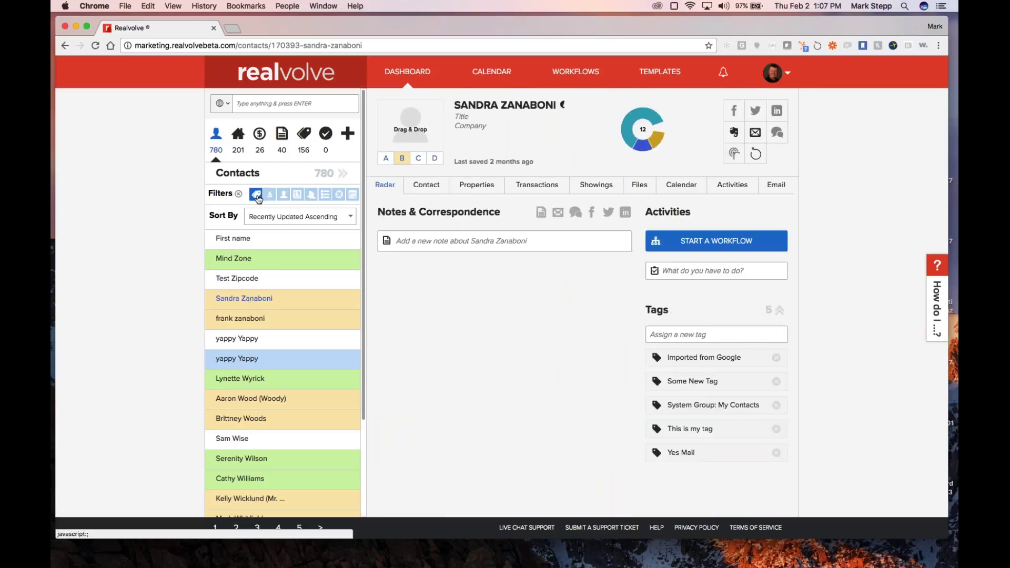
{"action": "left_click", "coordinate": [256, 194]}
{"action": "left_click", "coordinate": [248, 237]}
{"action": "type", "text": "g"}
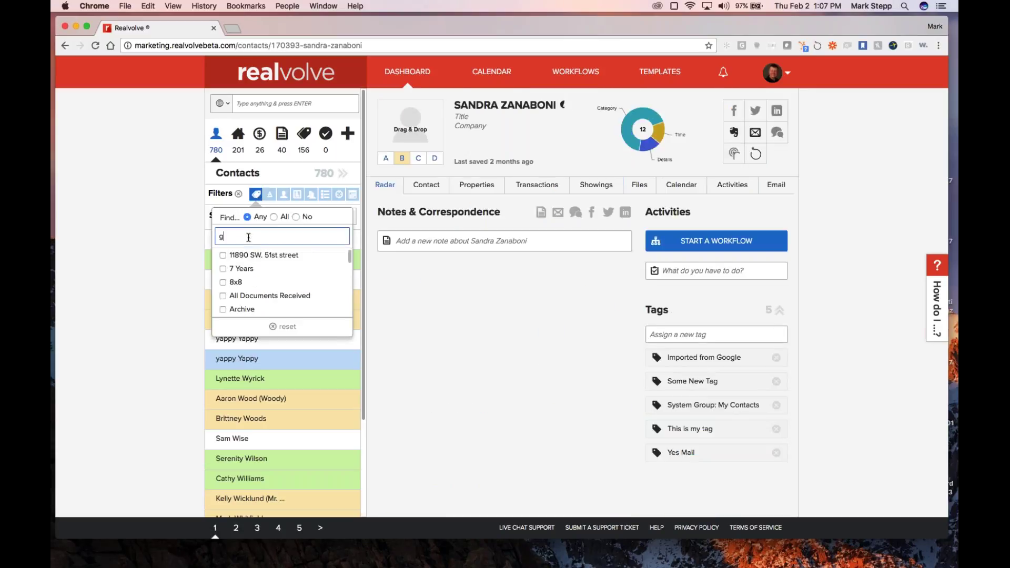
{"action": "type", "text": "oo"}
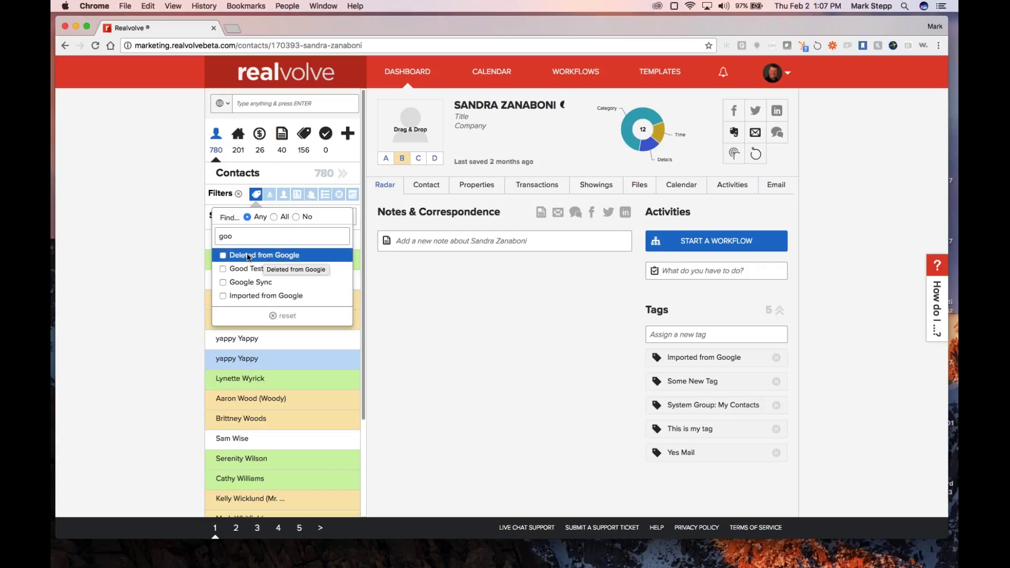
{"action": "left_click", "coordinate": [259, 256]}
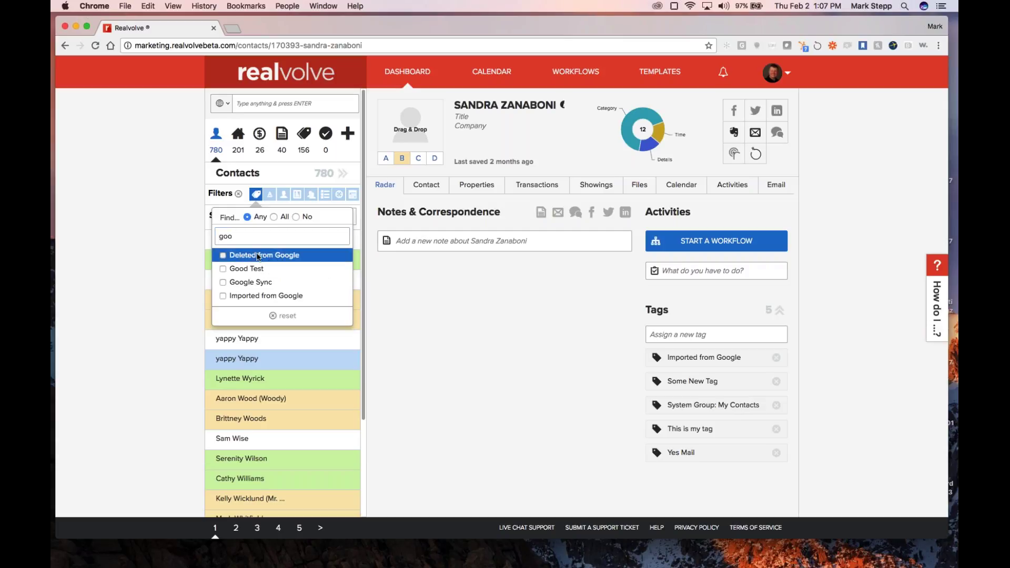
{"action": "left_click", "coordinate": [153, 254]}
{"action": "scroll", "coordinate": [305, 352], "scroll_direction": "down", "scroll_amount": 2}
{"action": "scroll", "coordinate": [305, 352], "scroll_direction": "up", "scroll_amount": 1}
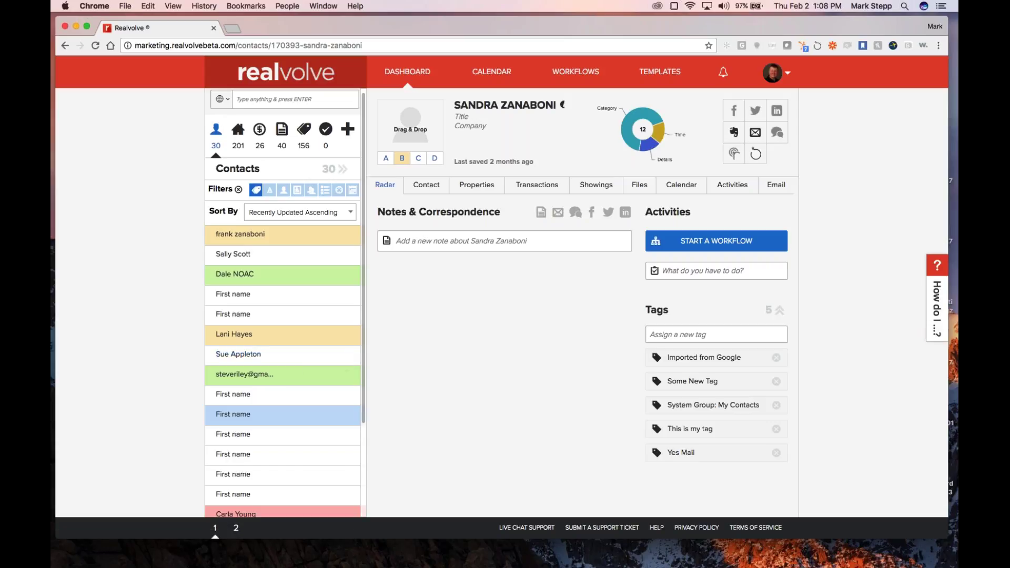
Select all the filtered contacts in the full table view and look at the bulk actions available for them.
{"action": "left_click", "coordinate": [241, 235]}
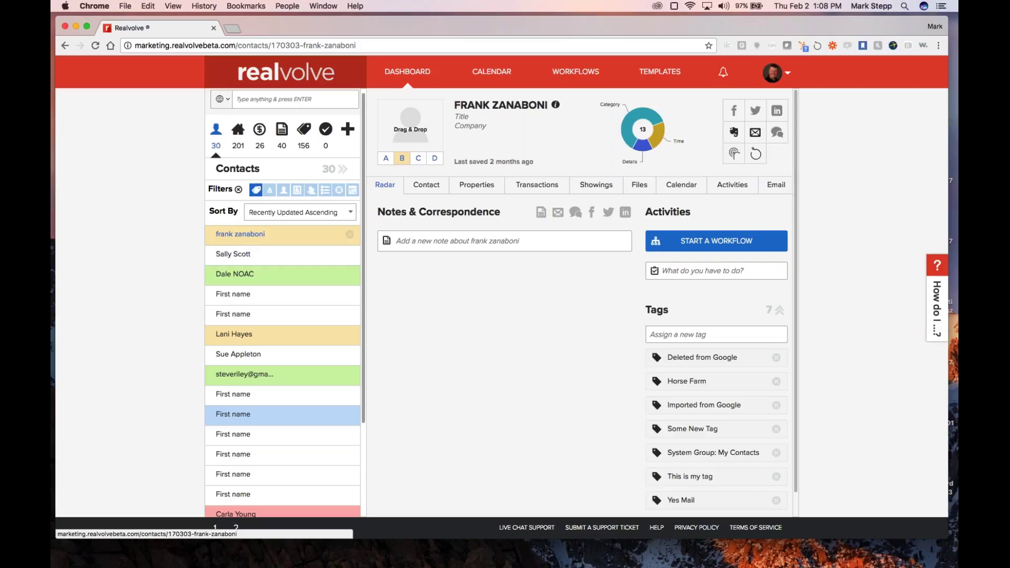
{"action": "left_click", "coordinate": [344, 169]}
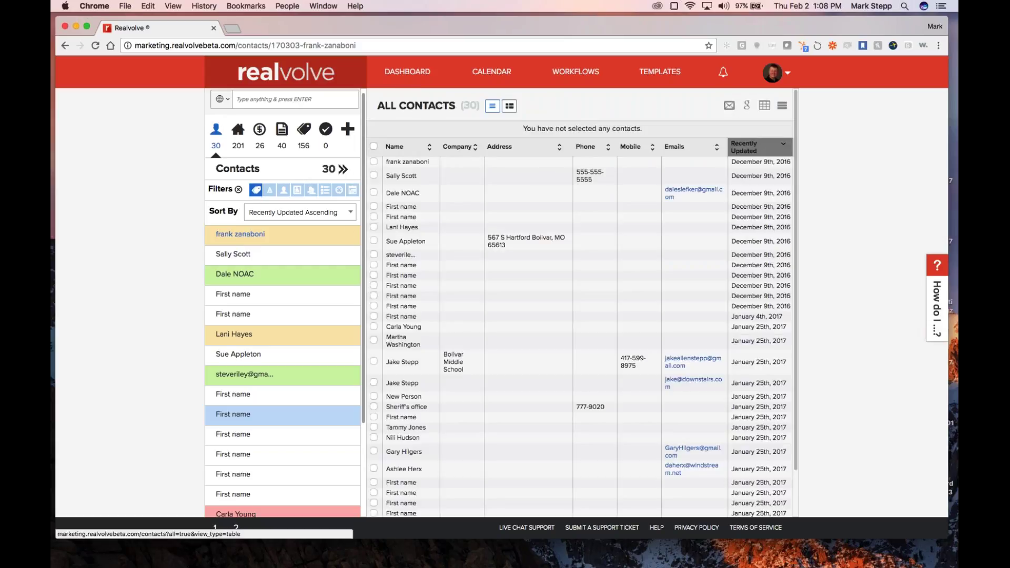
{"action": "left_click", "coordinate": [373, 147]}
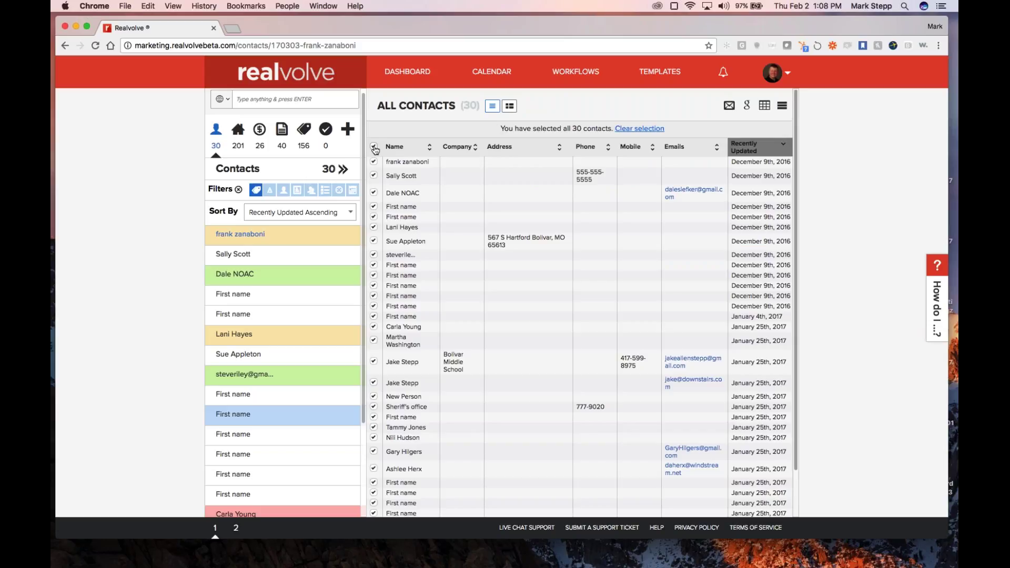
{"action": "left_click", "coordinate": [782, 105]}
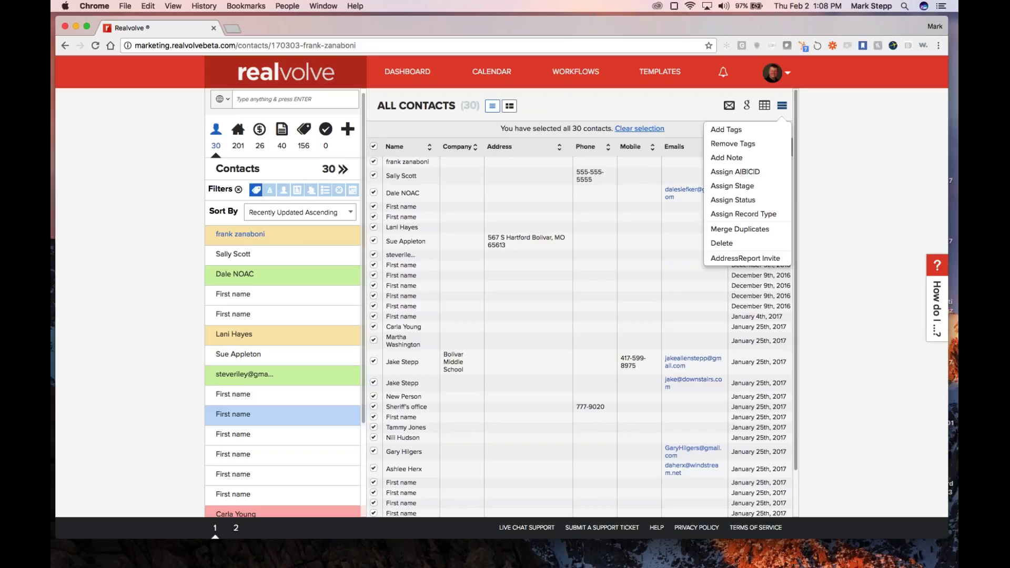
{"action": "left_click", "coordinate": [821, 234]}
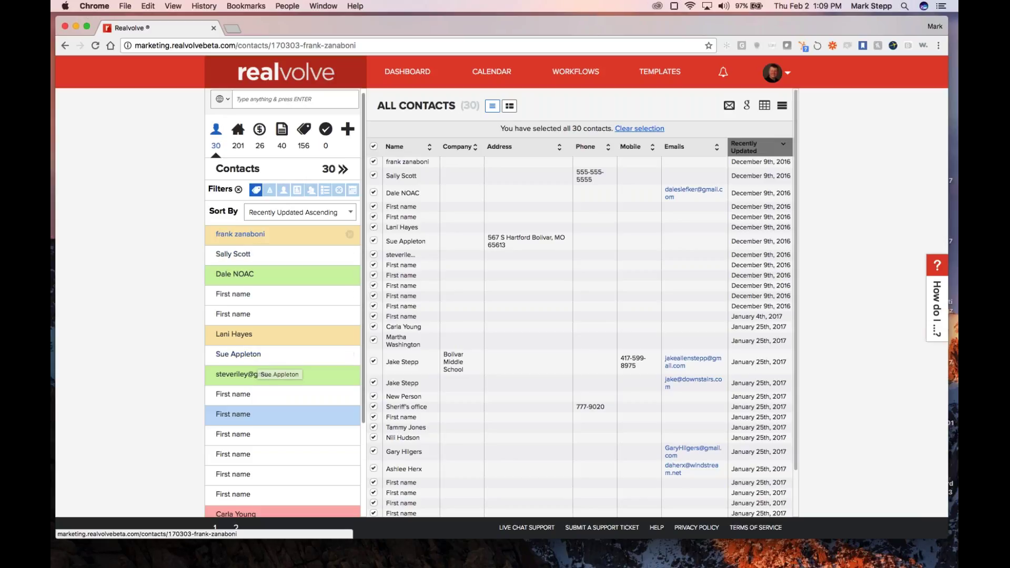
Remove the "Deleted from Google" tag from the first filtered contact and refresh the contact list.
{"action": "left_click", "coordinate": [247, 237]}
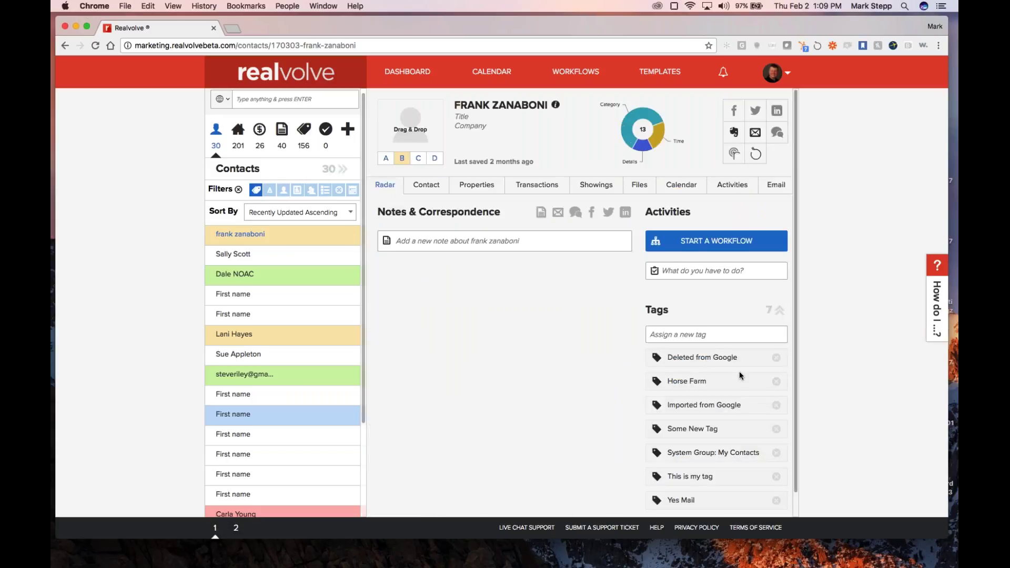
{"action": "left_click", "coordinate": [776, 358]}
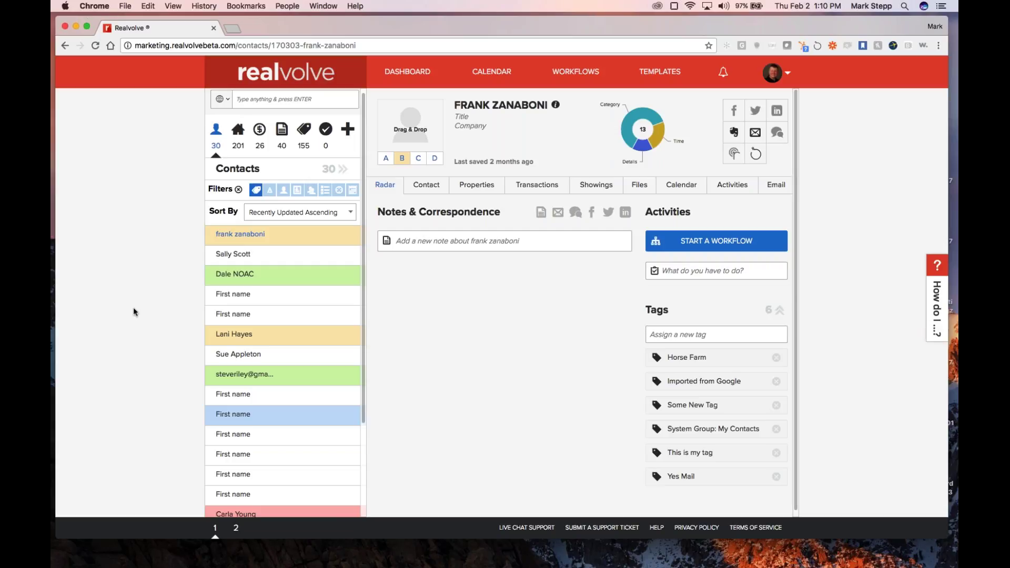
{"action": "left_click", "coordinate": [217, 138]}
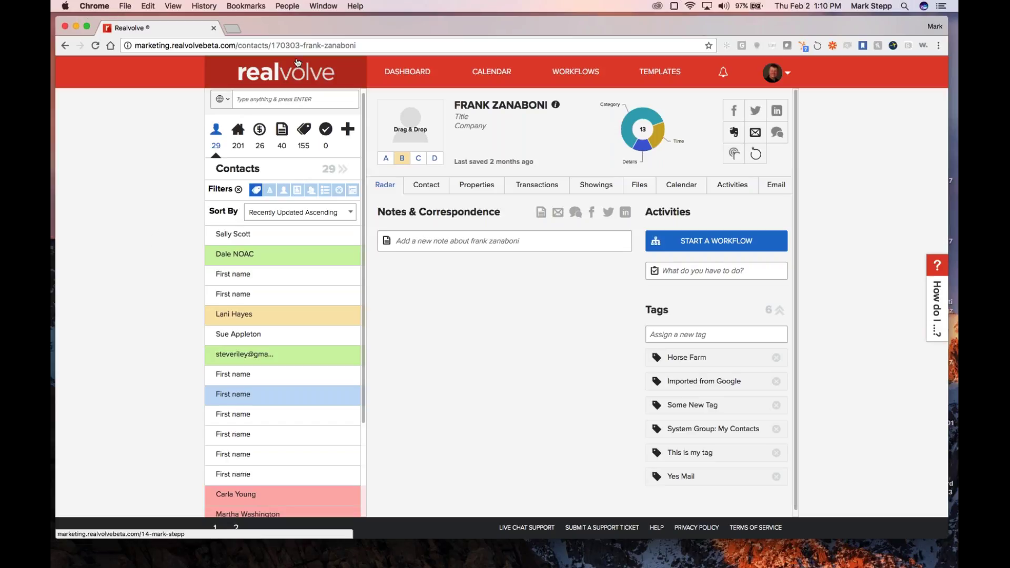
Open the account settings and go to the contact import page.
{"action": "left_click", "coordinate": [790, 76]}
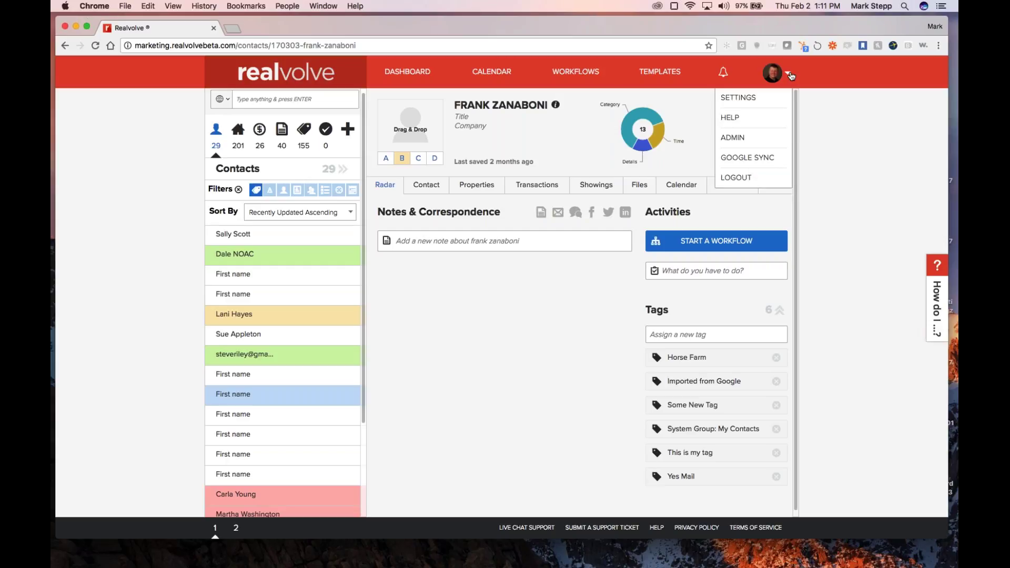
{"action": "left_click", "coordinate": [745, 100]}
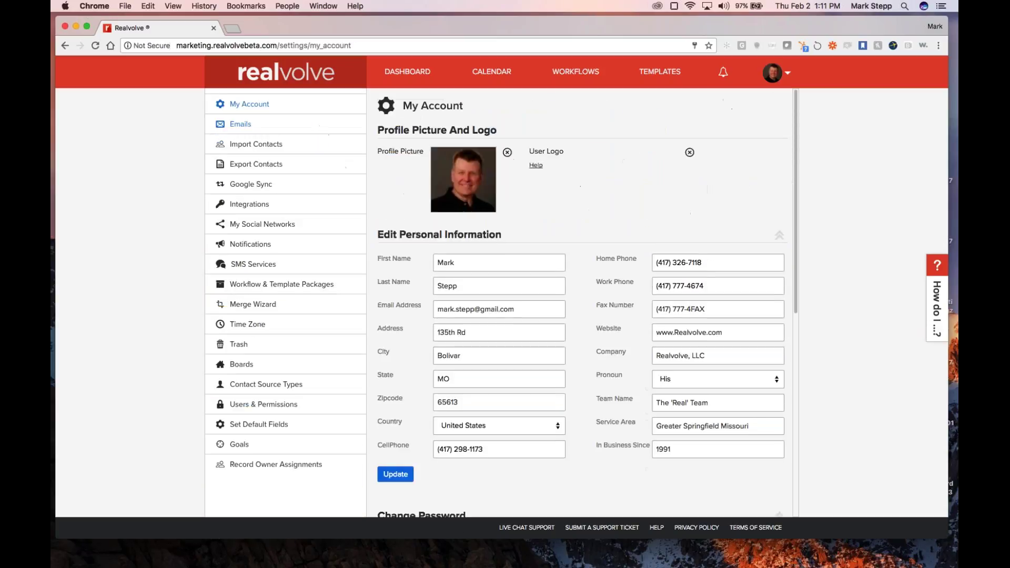
{"action": "left_click", "coordinate": [263, 144]}
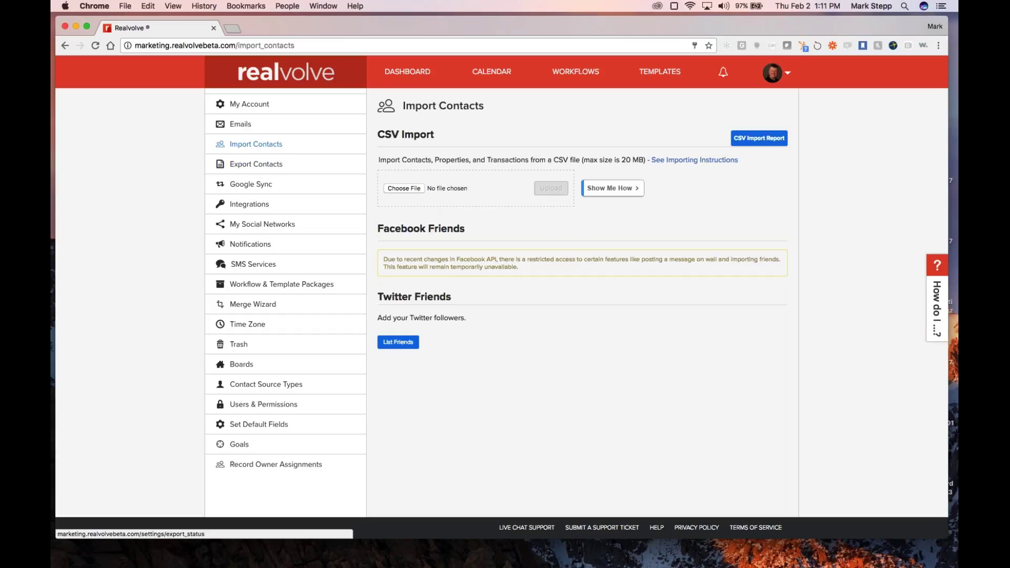
Upload "contacts_full_stats_for_rake.csv - final-1-prod-count2.csv.csv" from Downloads for the CSV import and look through the existing mappings.
{"action": "left_click", "coordinate": [405, 189]}
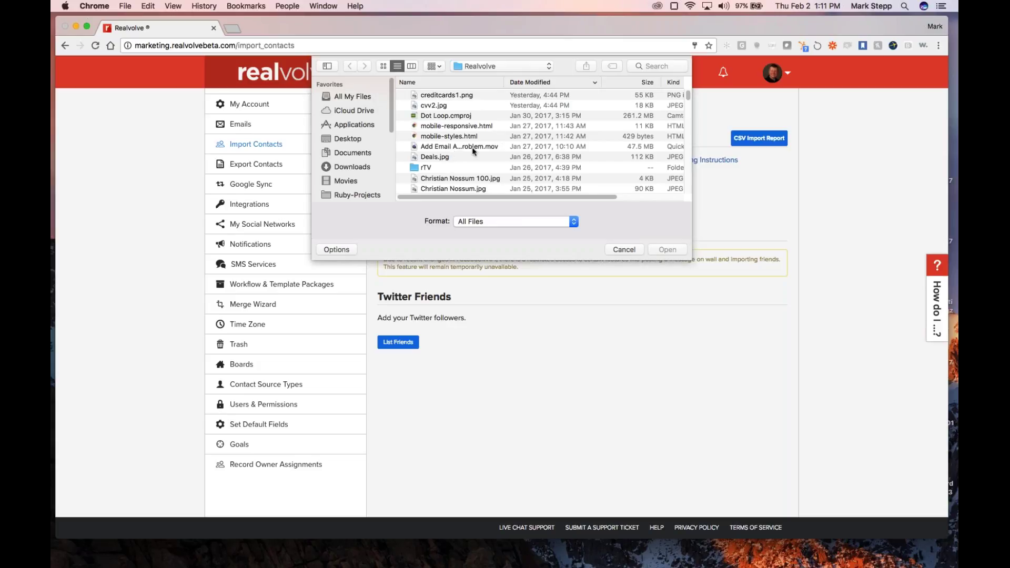
{"action": "left_click", "coordinate": [358, 168]}
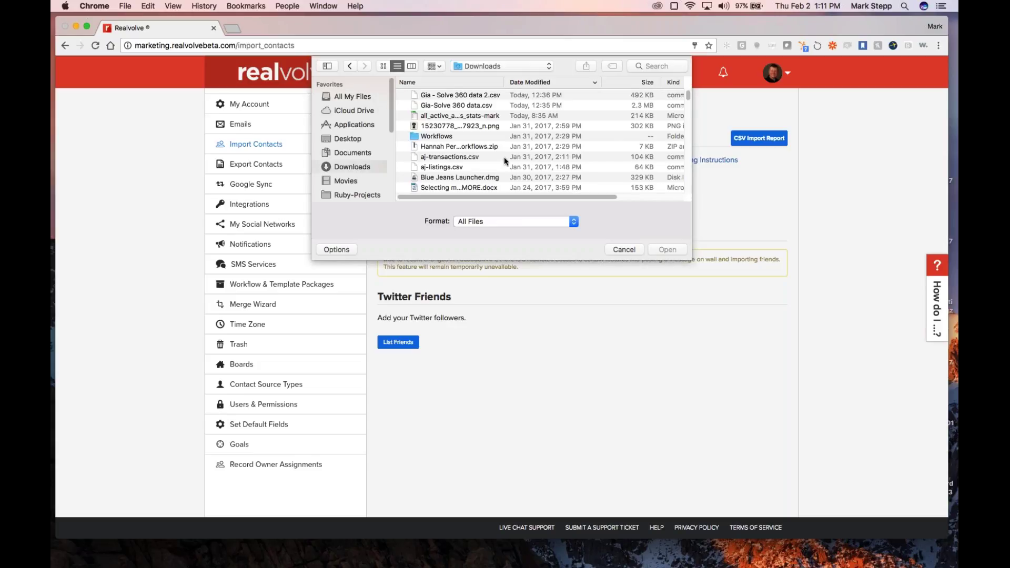
{"action": "scroll", "coordinate": [514, 154], "scroll_direction": "down", "scroll_amount": 5}
{"action": "scroll", "coordinate": [514, 152], "scroll_direction": "down", "scroll_amount": 3}
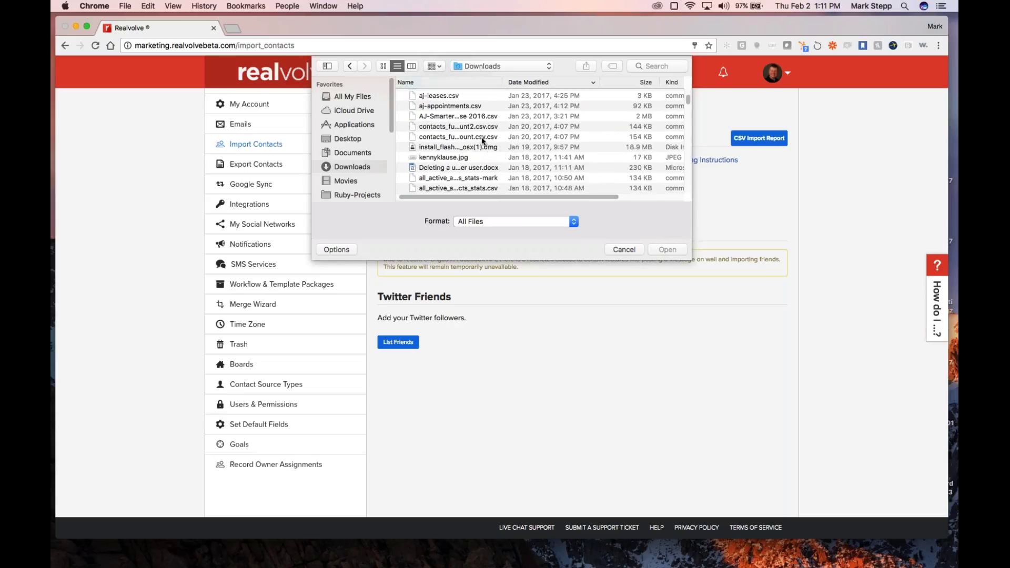
{"action": "left_click", "coordinate": [473, 127]}
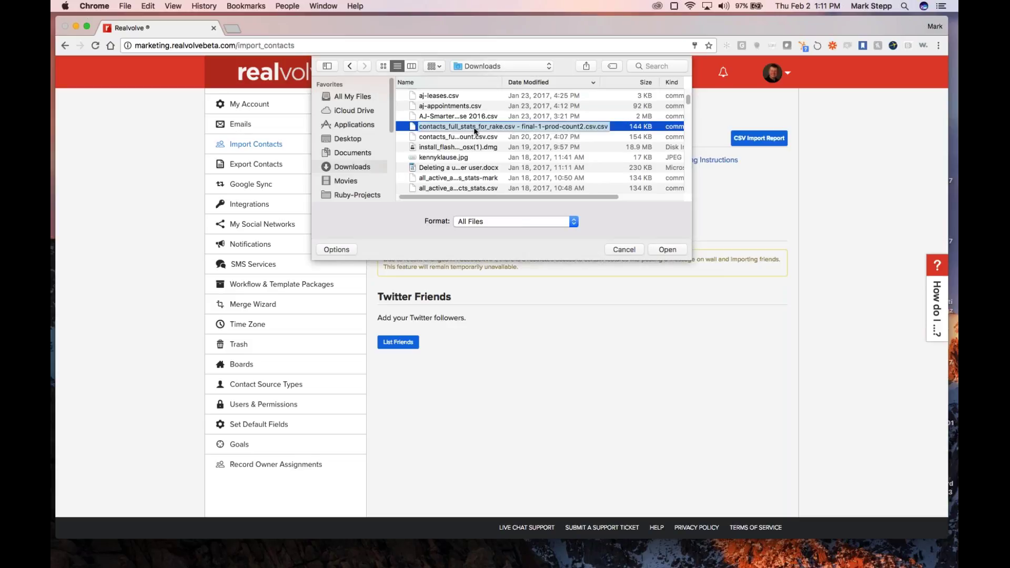
{"action": "double_click", "coordinate": [473, 128]}
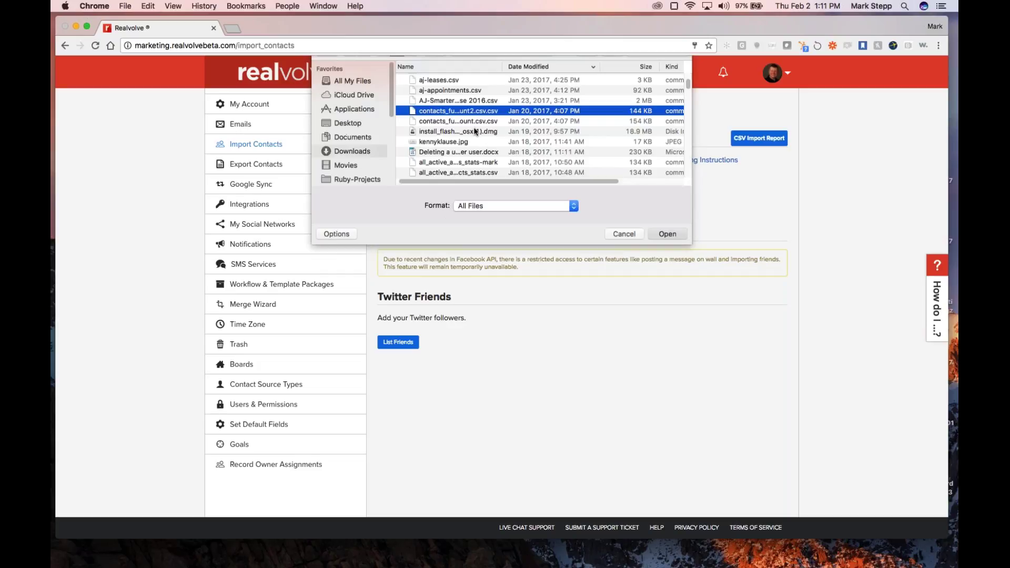
{"action": "left_click", "coordinate": [551, 188]}
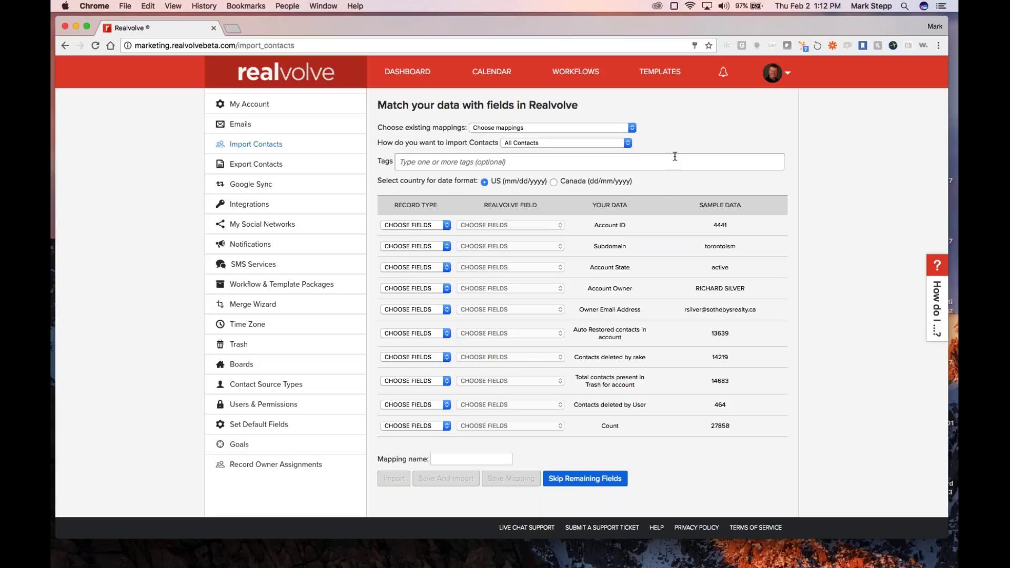
{"action": "left_click", "coordinate": [632, 128]}
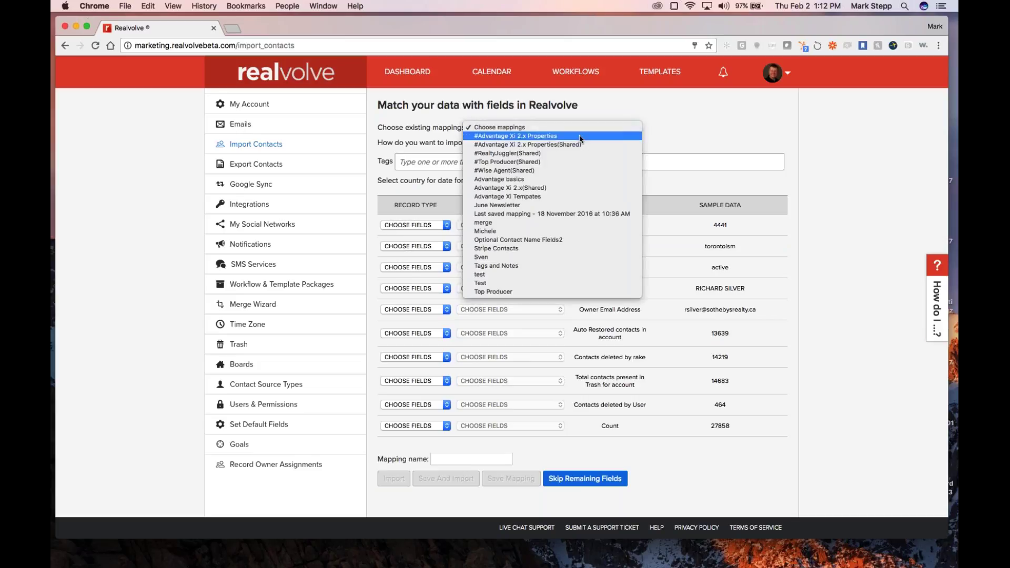
{"action": "left_click", "coordinate": [663, 118]}
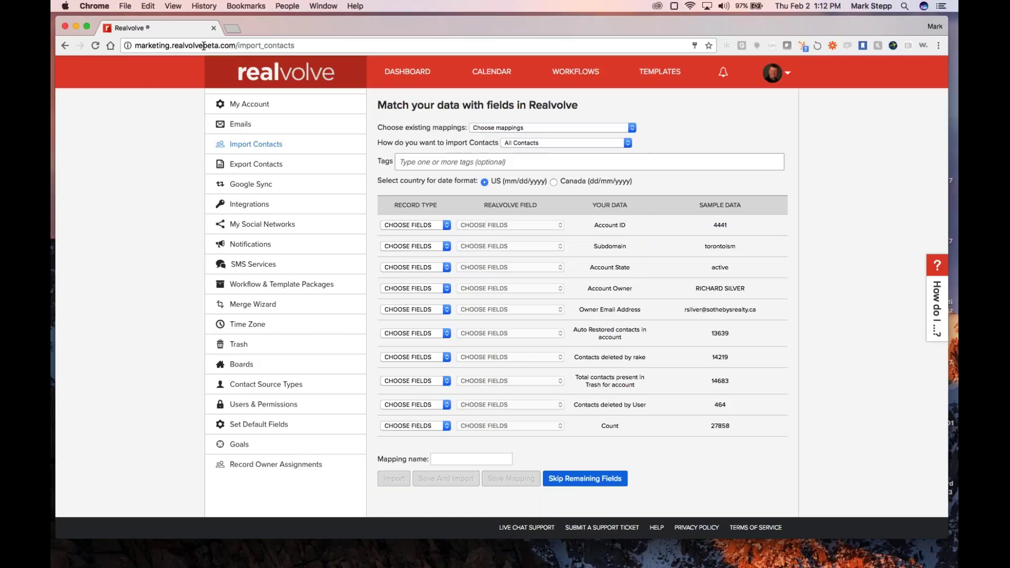
Open the bookmarked Realvolve Training site in a new browser tab and sign in.
{"action": "left_click", "coordinate": [235, 27]}
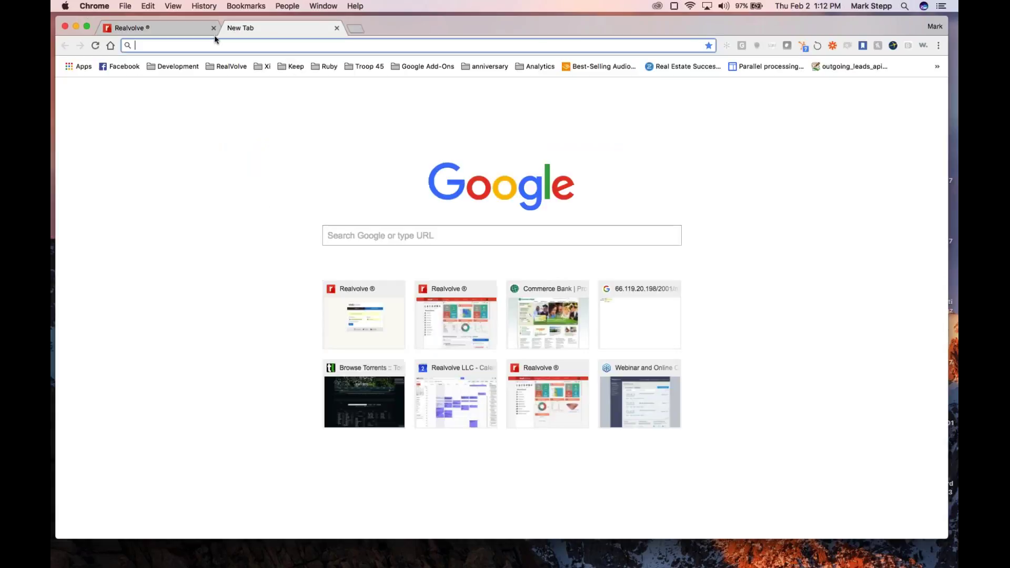
{"action": "left_click", "coordinate": [238, 68]}
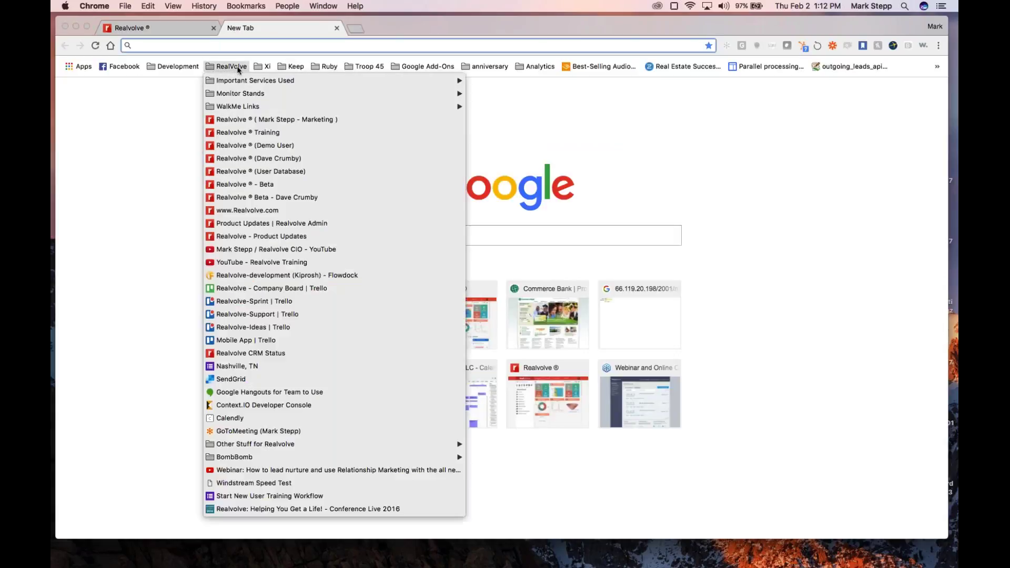
{"action": "left_click", "coordinate": [282, 133]}
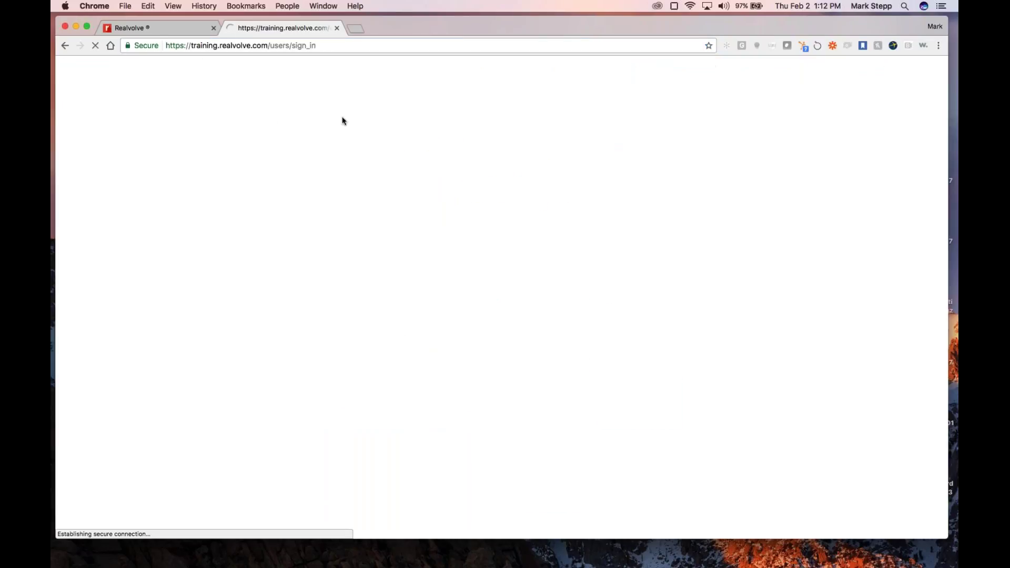
{"action": "key", "text": "Return"}
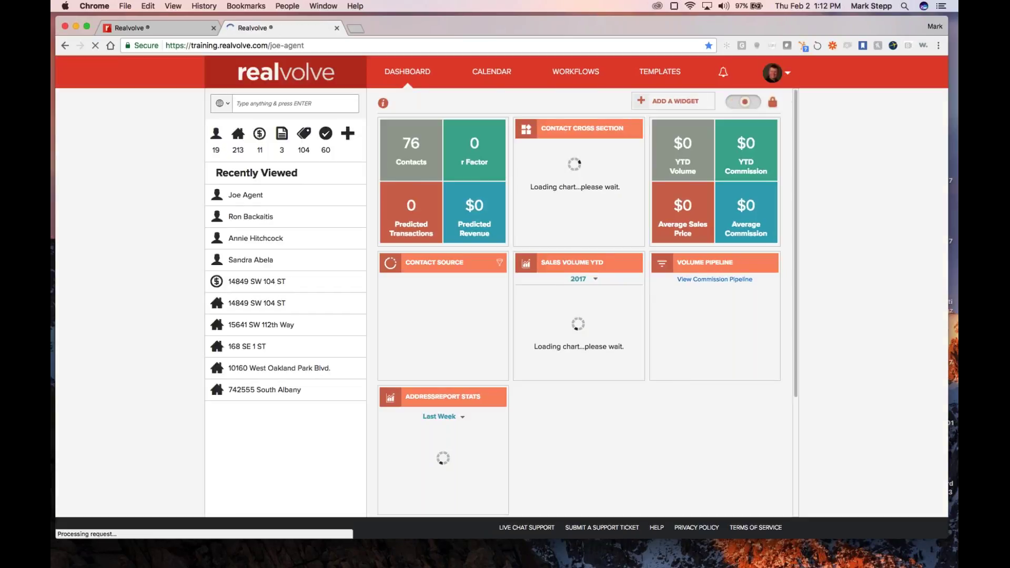
Go to the contact import page in the training account's settings.
{"action": "left_click", "coordinate": [788, 77]}
{"action": "left_click", "coordinate": [749, 98]}
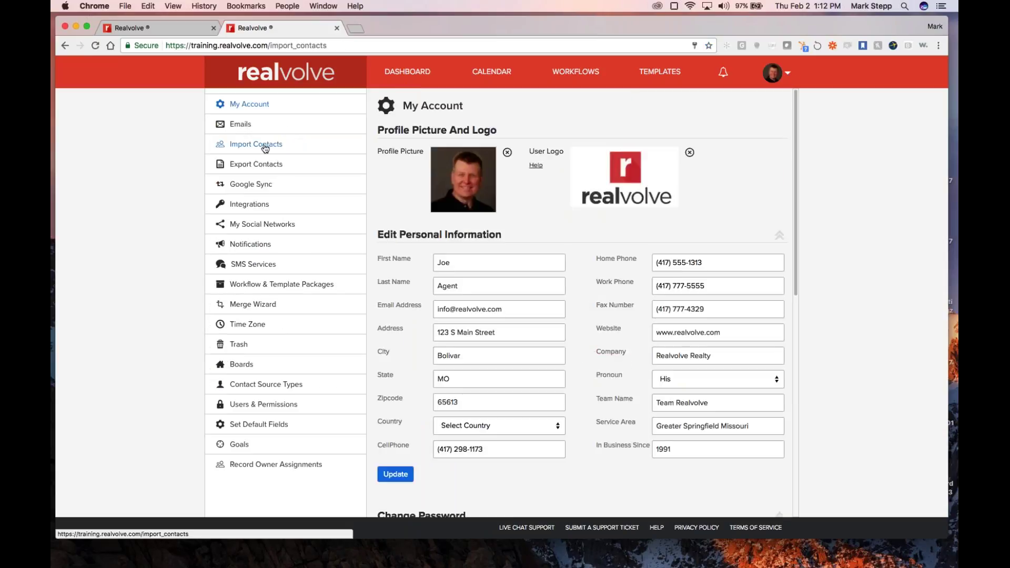
{"action": "left_click", "coordinate": [263, 144]}
Upload the same contacts CSV from Downloads to the training account and look through its shared import mappings.
{"action": "left_click", "coordinate": [412, 188]}
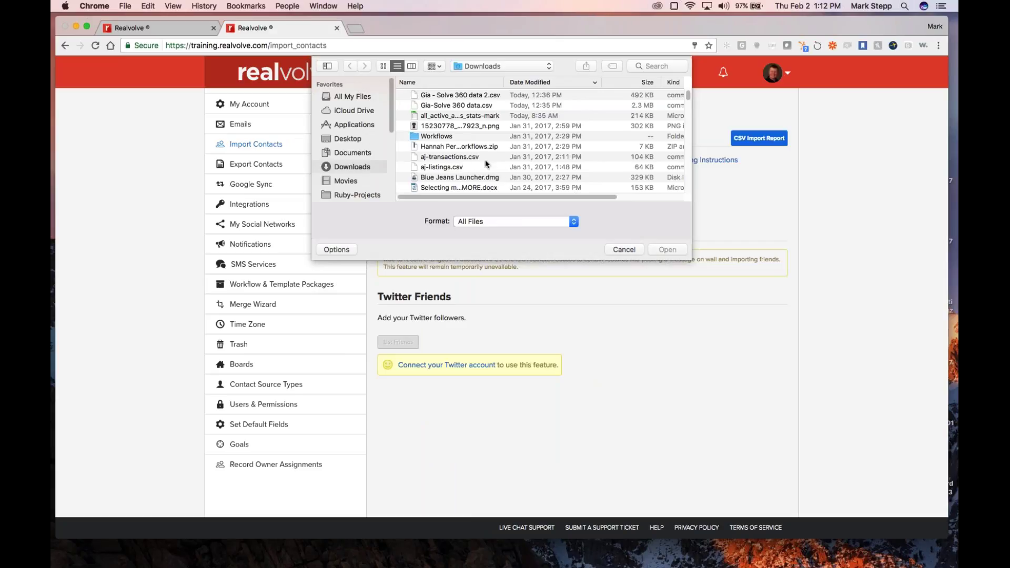
{"action": "scroll", "coordinate": [509, 169], "scroll_direction": "down", "scroll_amount": 4}
{"action": "scroll", "coordinate": [510, 170], "scroll_direction": "up", "scroll_amount": 4}
{"action": "left_click", "coordinate": [472, 116]}
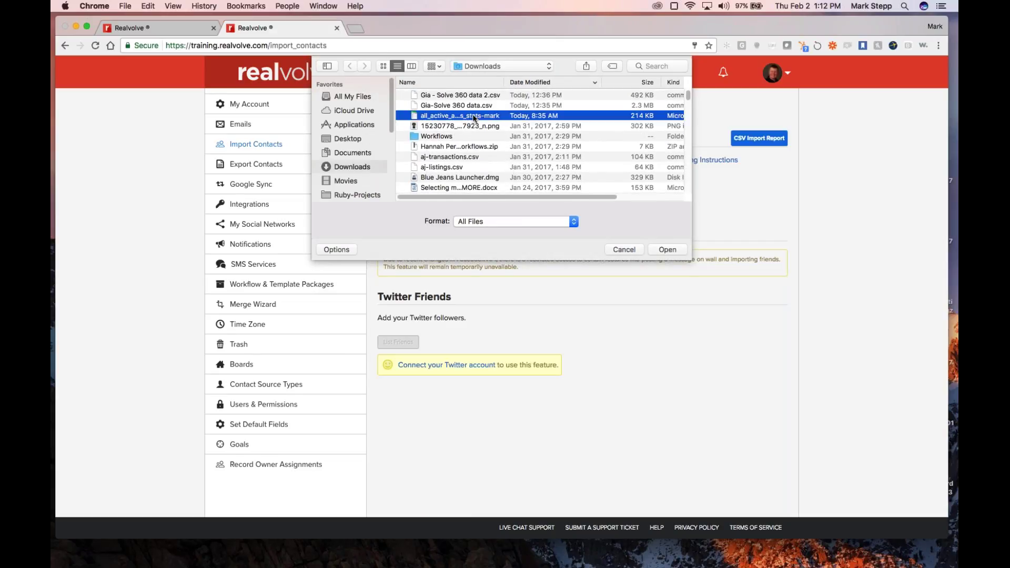
{"action": "scroll", "coordinate": [482, 150], "scroll_direction": "down", "scroll_amount": 6}
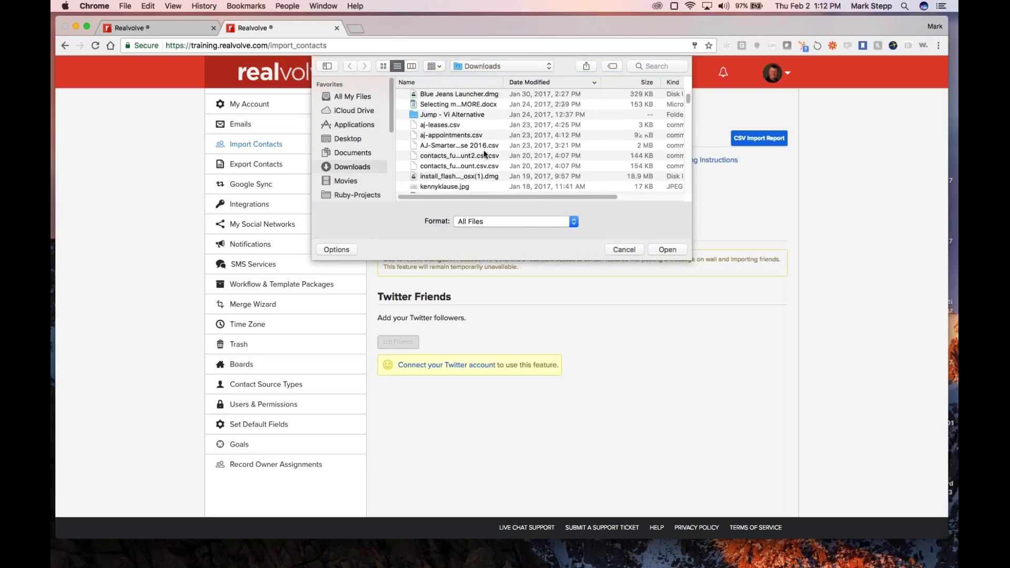
{"action": "left_click", "coordinate": [472, 151]}
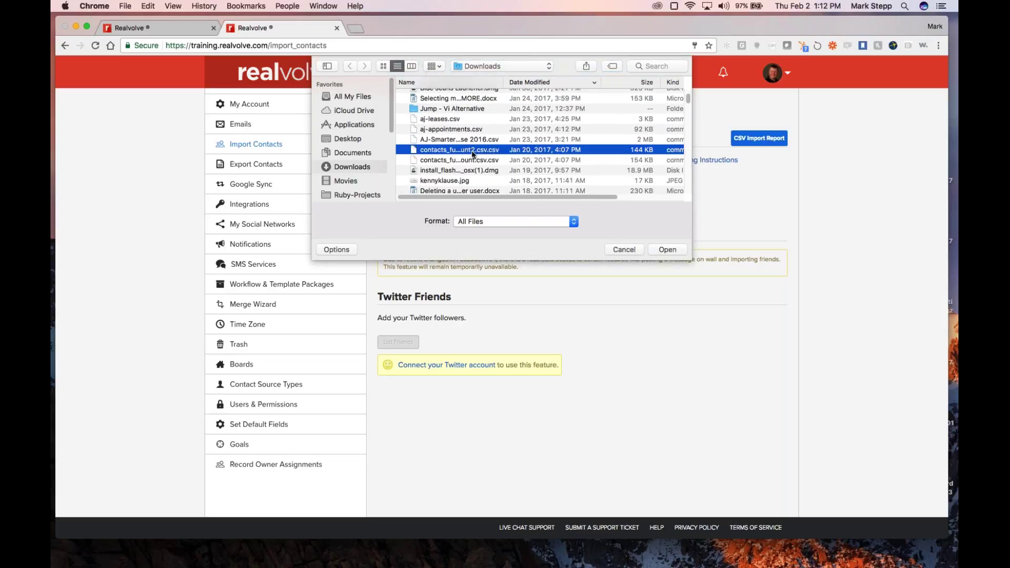
{"action": "double_click", "coordinate": [472, 151]}
{"action": "left_click", "coordinate": [554, 187]}
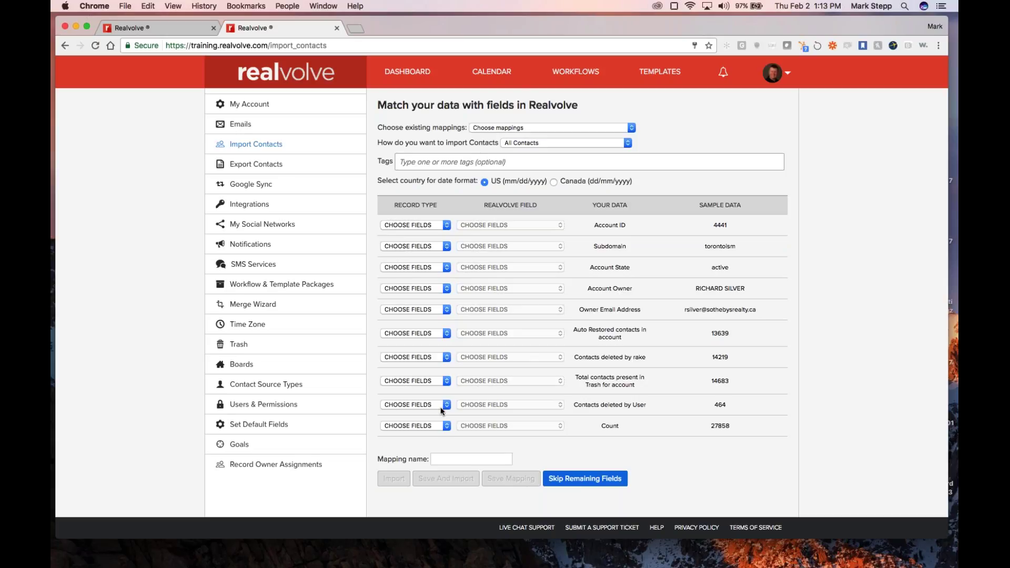
{"action": "left_click", "coordinate": [631, 128]}
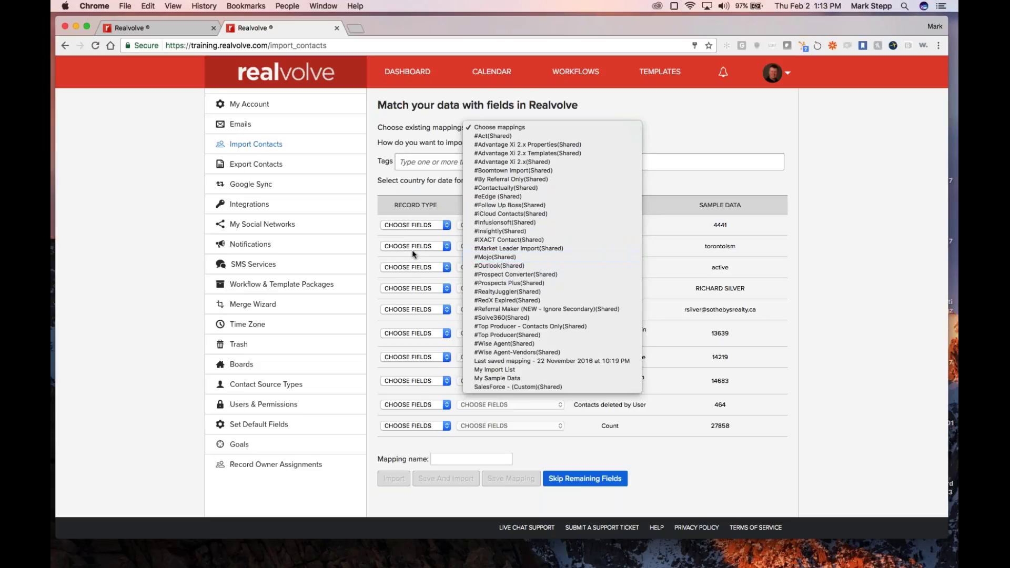
{"action": "left_click", "coordinate": [368, 229]}
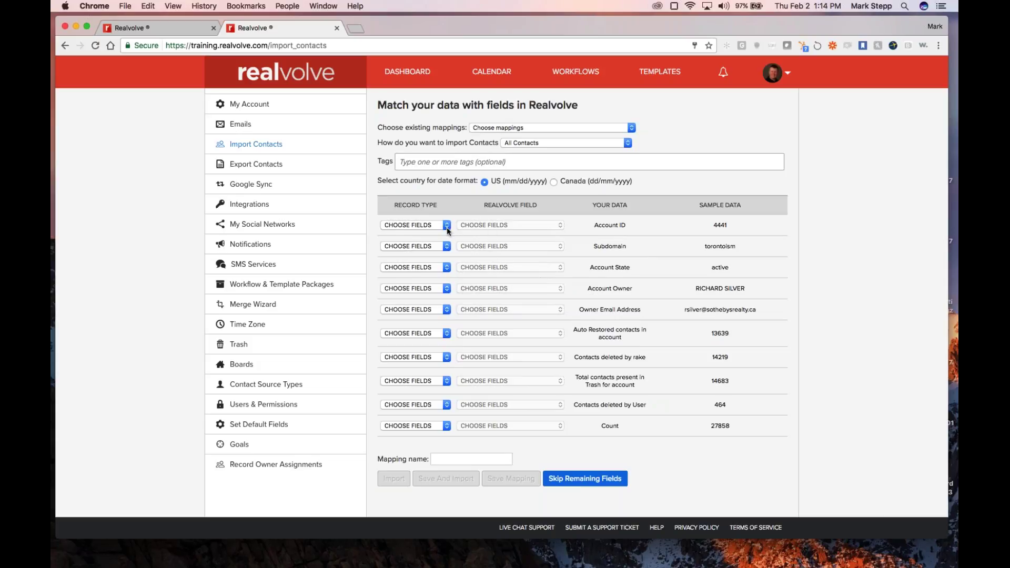
Map the Account ID column to the Primary Contact record type and the First Name field.
{"action": "left_click_drag", "start_coordinate": [593, 226], "coordinate": [629, 227]}
{"action": "left_click", "coordinate": [446, 225]}
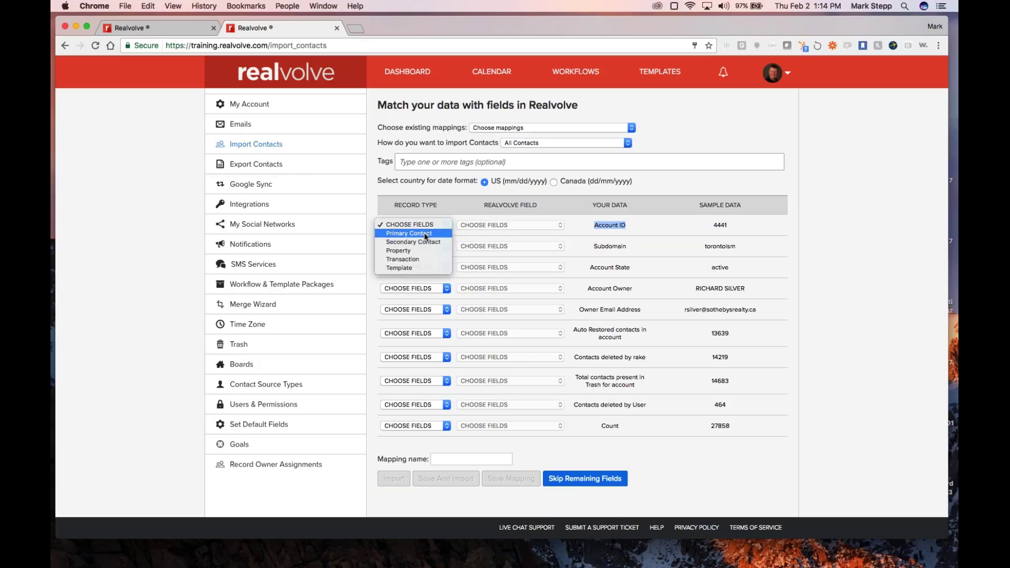
{"action": "left_click", "coordinate": [424, 233]}
{"action": "left_click", "coordinate": [561, 225]}
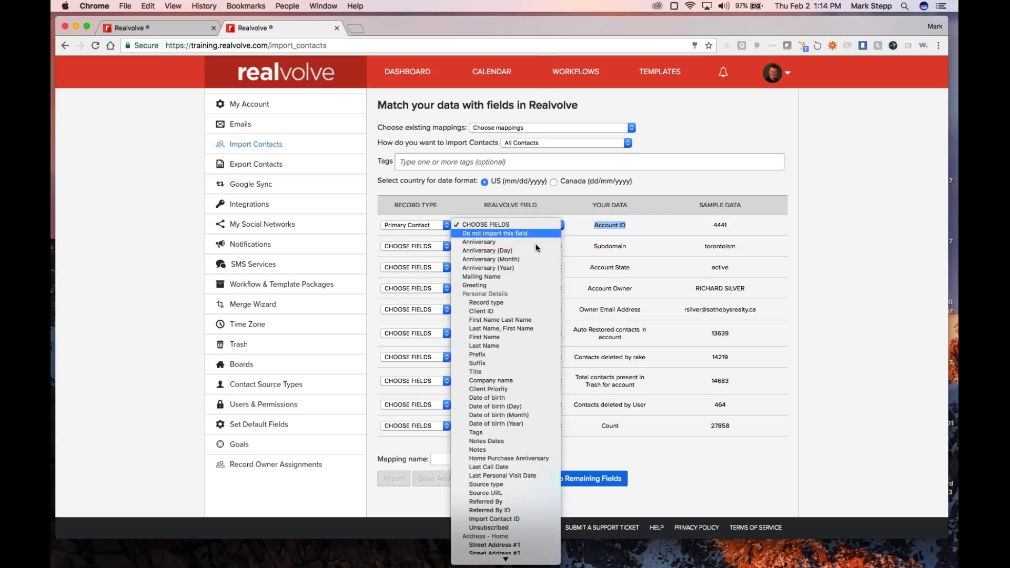
{"action": "left_click", "coordinate": [501, 338]}
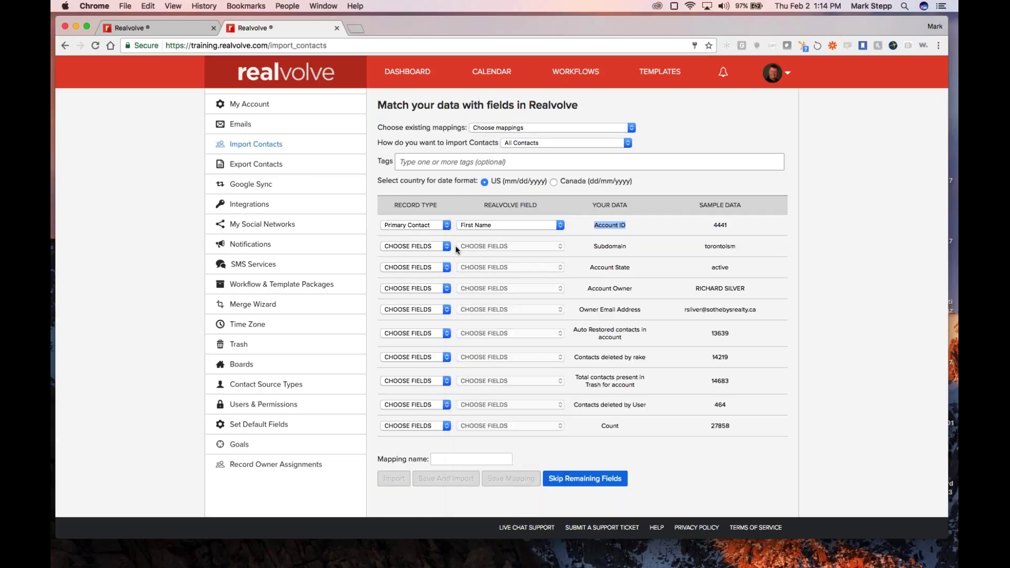
Map the Subdomain column to the Primary Contact record type and the Last Name field.
{"action": "left_click", "coordinate": [447, 246]}
{"action": "left_click", "coordinate": [435, 256]}
{"action": "left_click", "coordinate": [559, 246]}
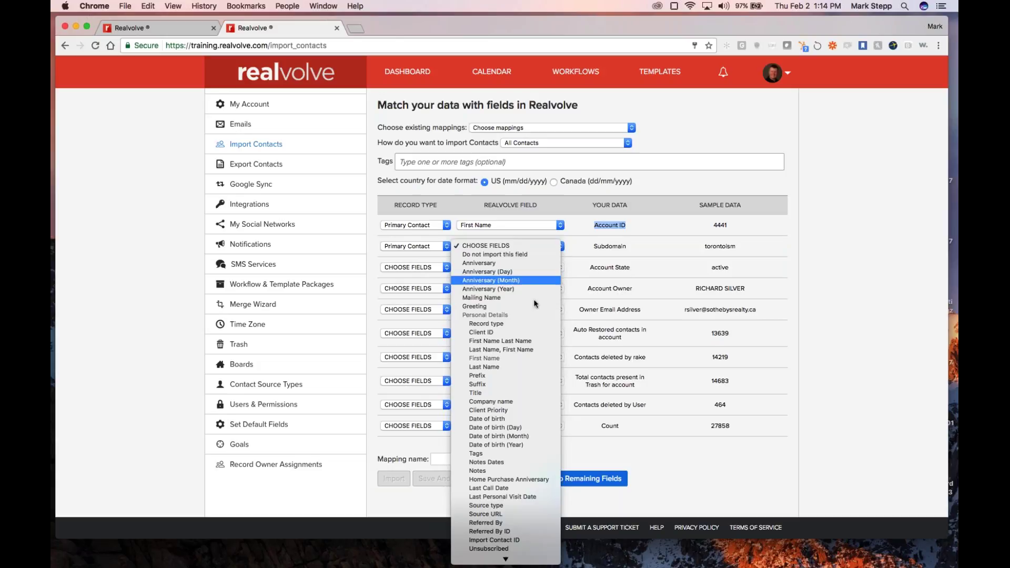
{"action": "left_click", "coordinate": [505, 366]}
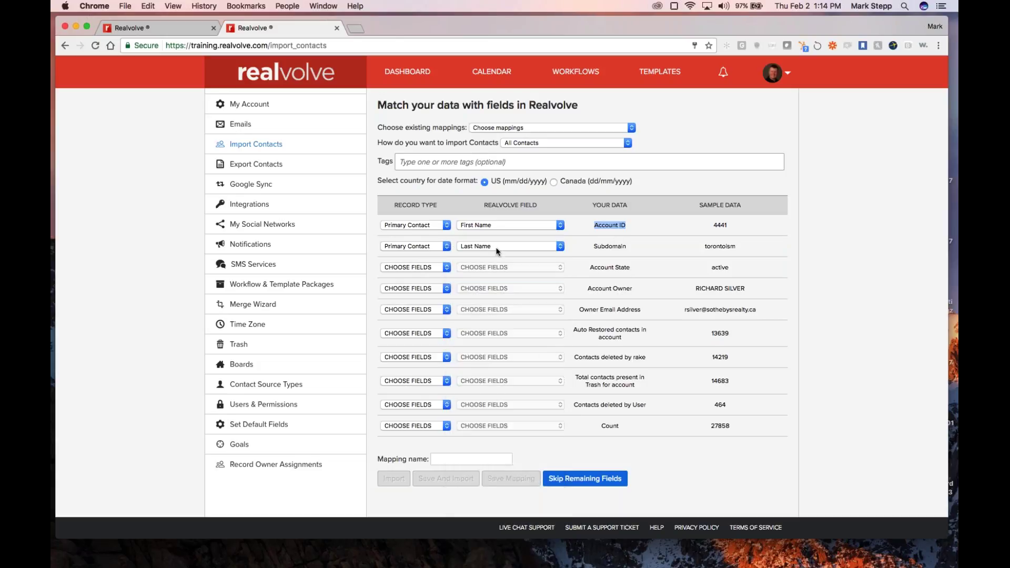
Look at the record types available for the Subdomain column and the list of existing import mappings.
{"action": "left_click", "coordinate": [446, 247]}
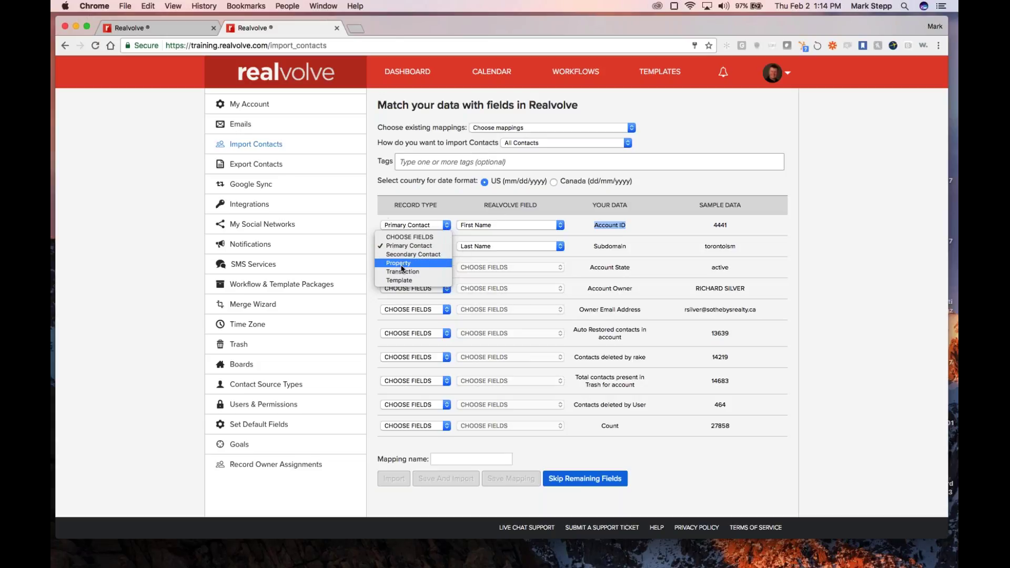
{"action": "left_click", "coordinate": [370, 179]}
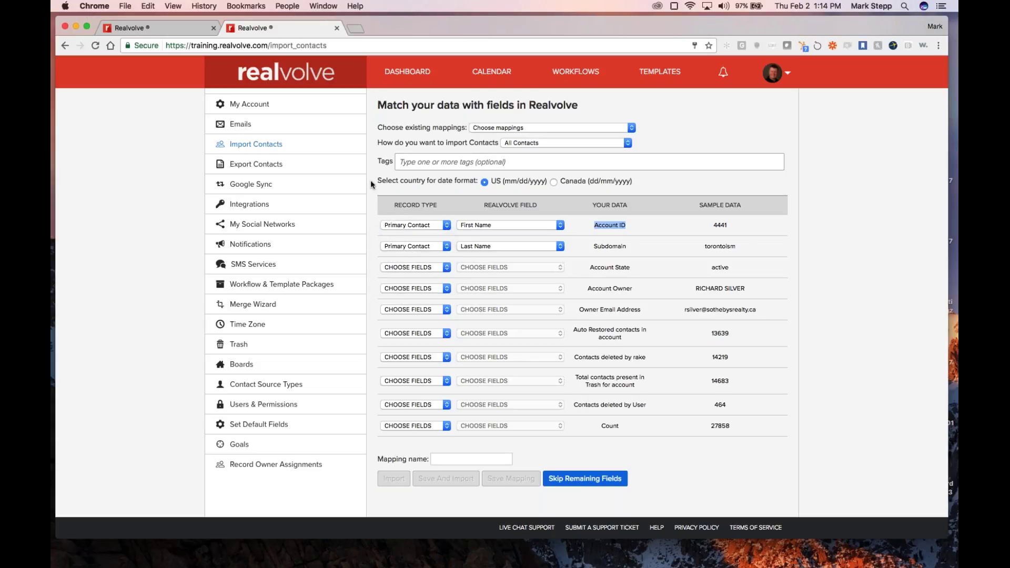
{"action": "left_click", "coordinate": [758, 189]}
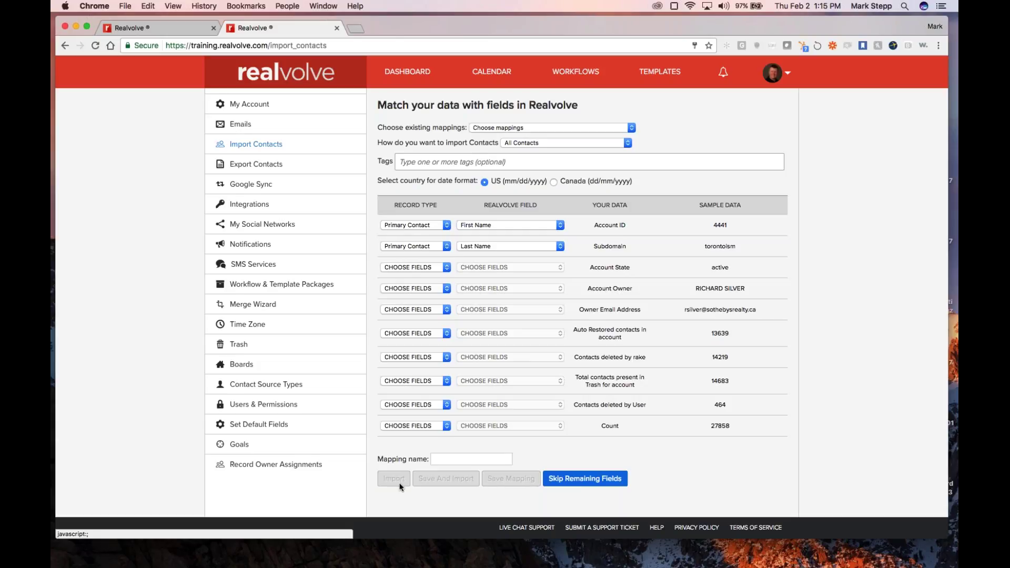
{"action": "left_click", "coordinate": [631, 128]}
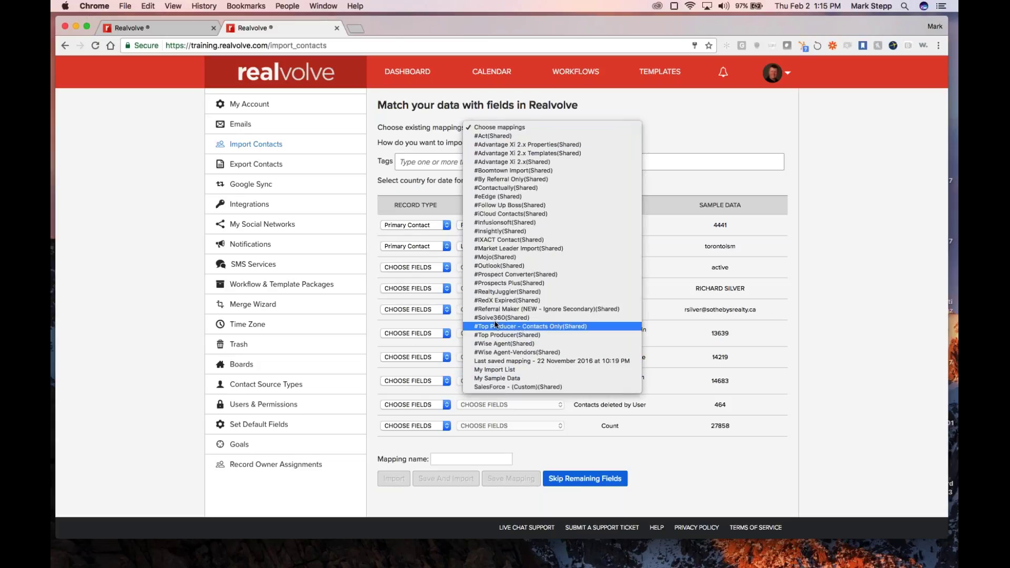
{"action": "left_click", "coordinate": [500, 343]}
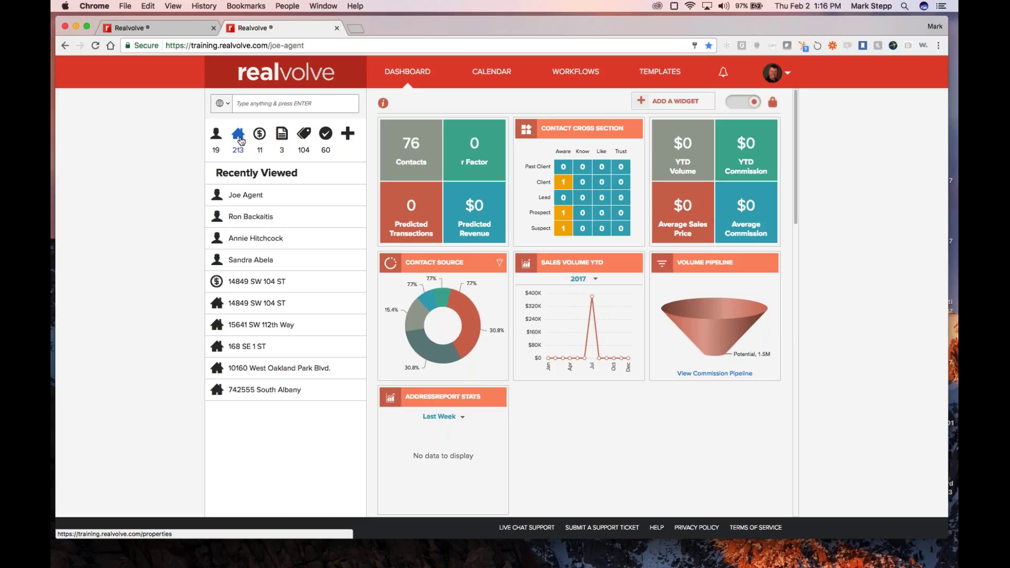
List the properties from the dashboard and open the fourth property's record.
{"action": "left_click", "coordinate": [239, 138]}
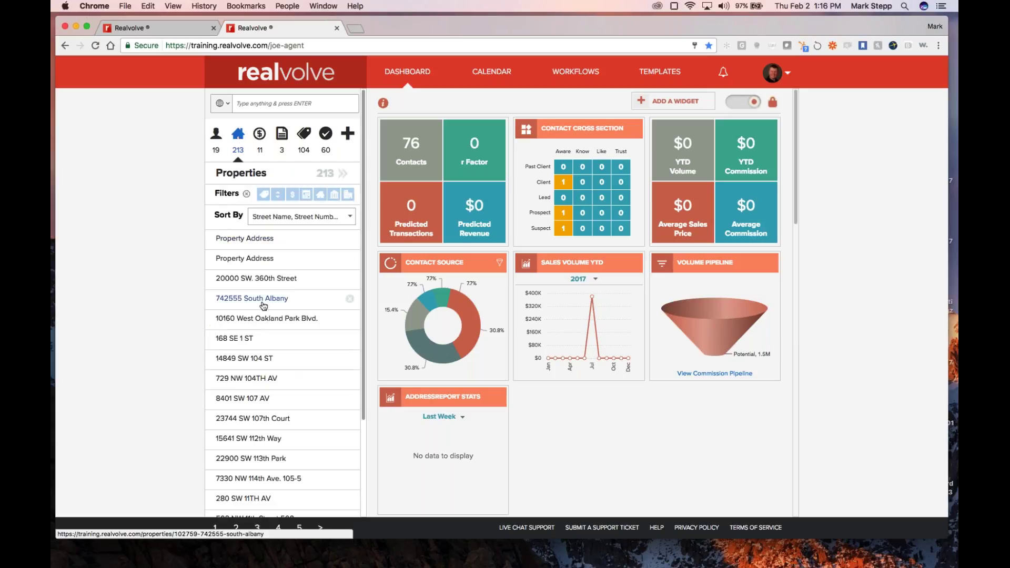
{"action": "left_click", "coordinate": [264, 299]}
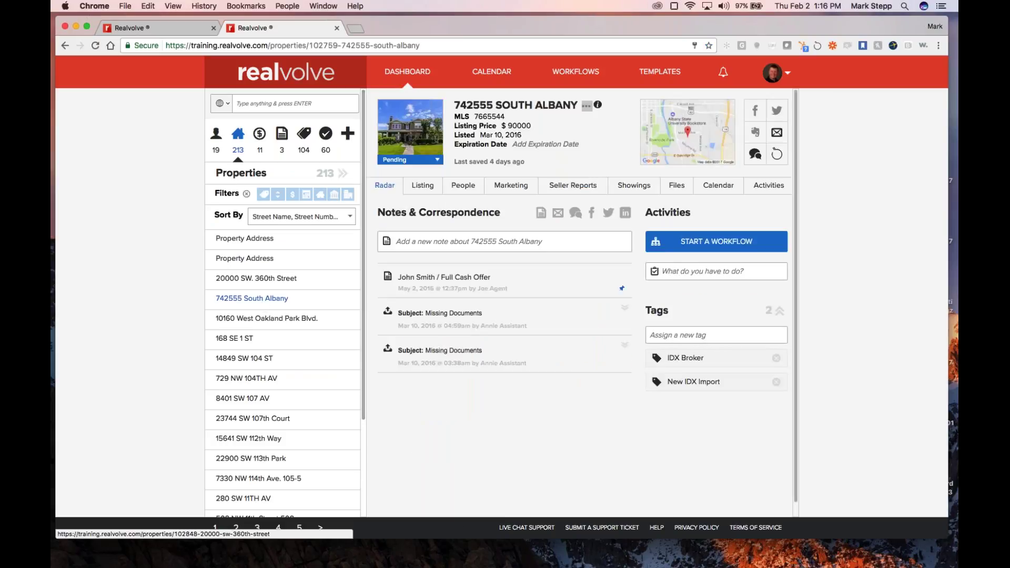
Open the ninth property's record, change its status to Pending and agree to add a transaction for it.
{"action": "left_click", "coordinate": [253, 399]}
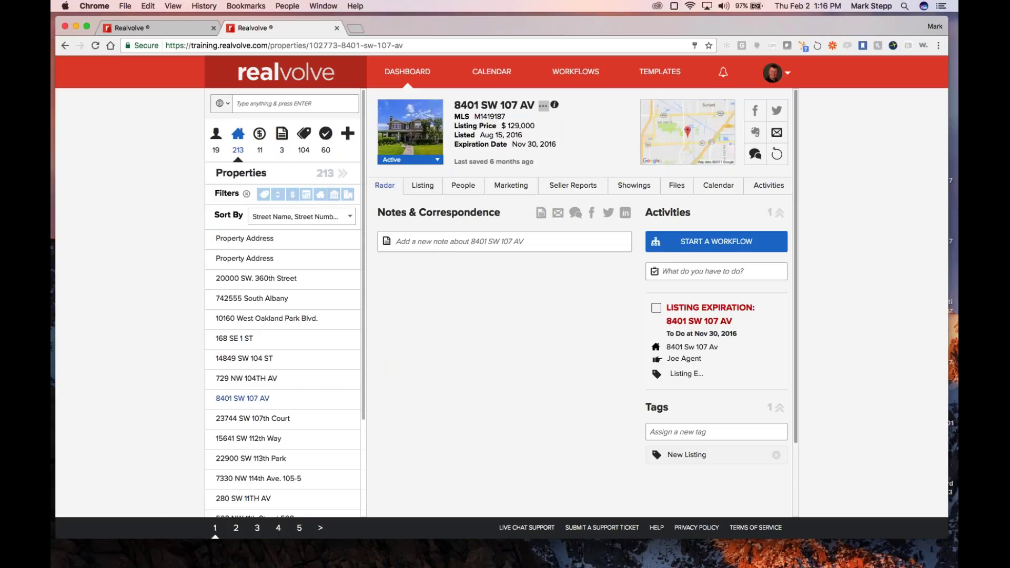
{"action": "left_click", "coordinate": [397, 161]}
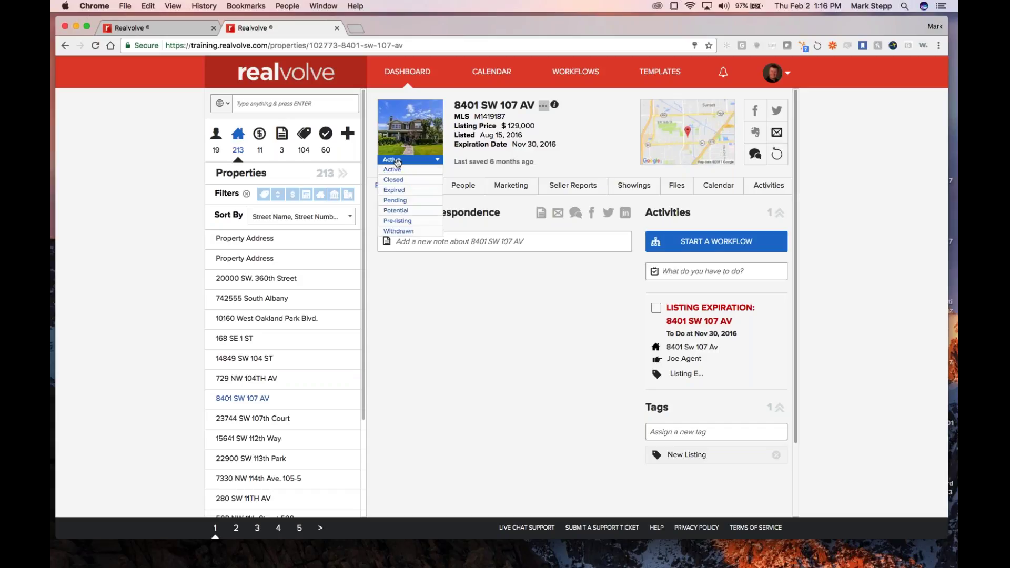
{"action": "left_click", "coordinate": [401, 201]}
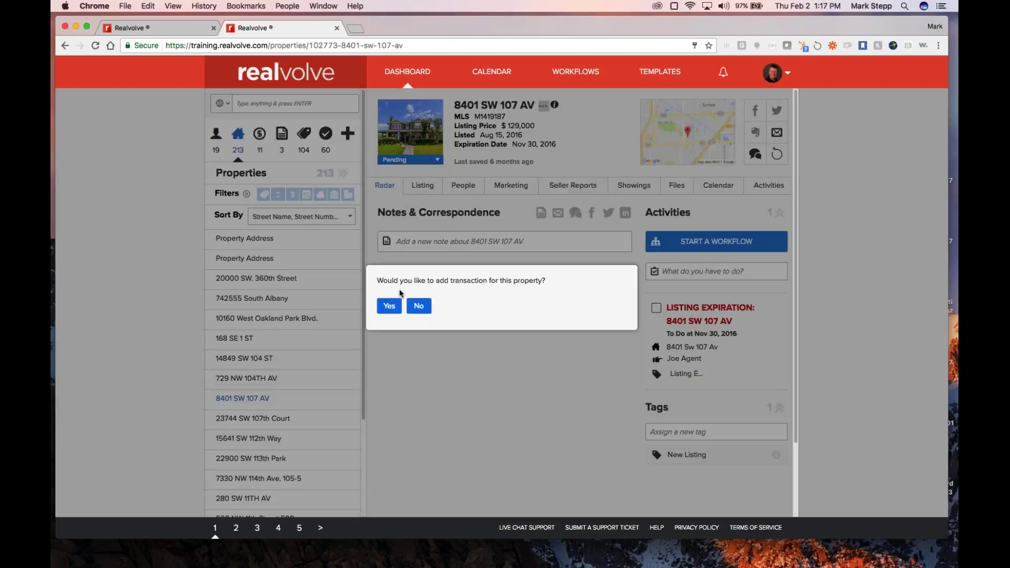
{"action": "left_click", "coordinate": [389, 305]}
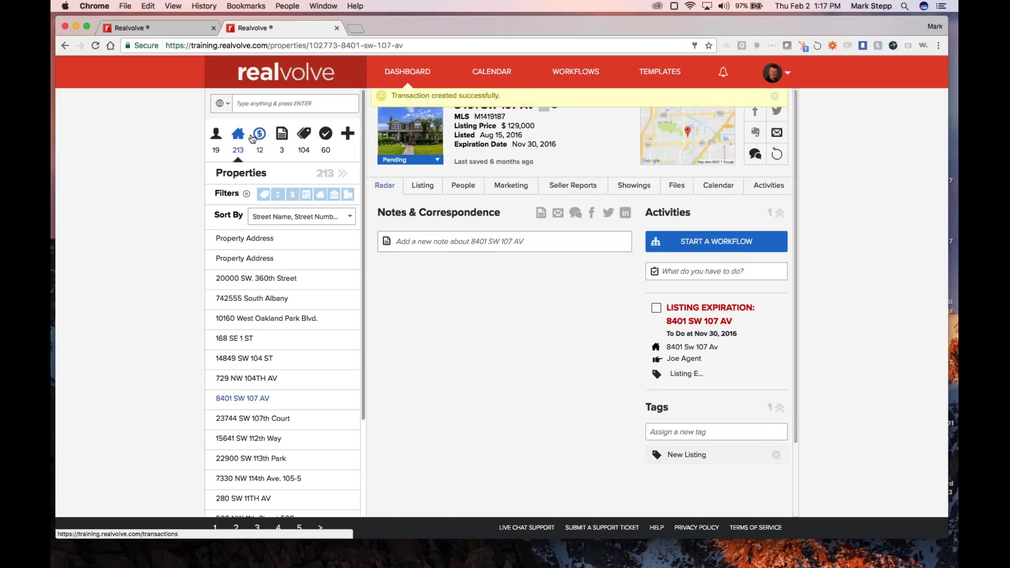
Look through the property's listing information and open the transaction linked to it.
{"action": "left_click", "coordinate": [426, 186]}
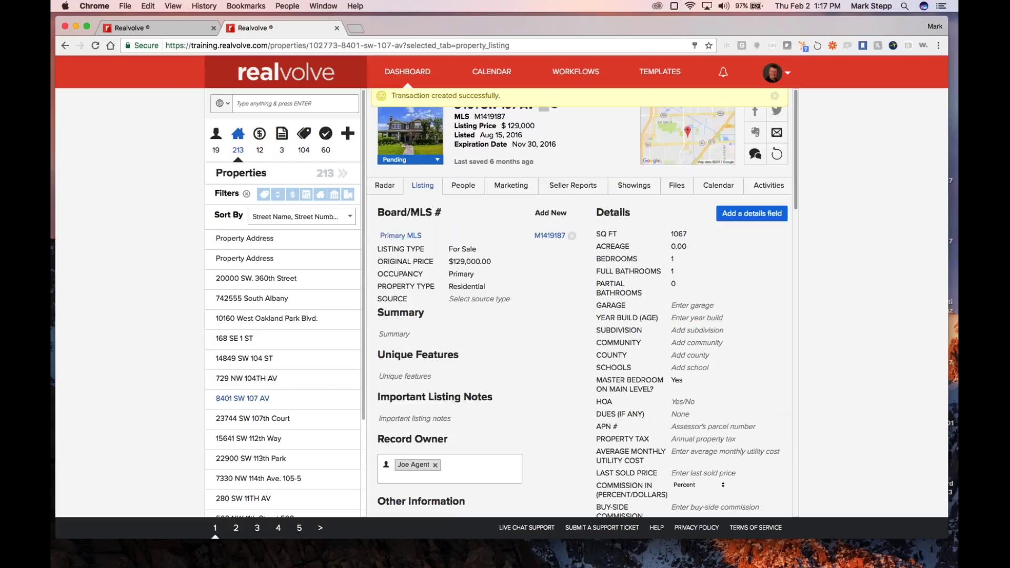
{"action": "scroll", "coordinate": [583, 302], "scroll_direction": "down", "scroll_amount": 5}
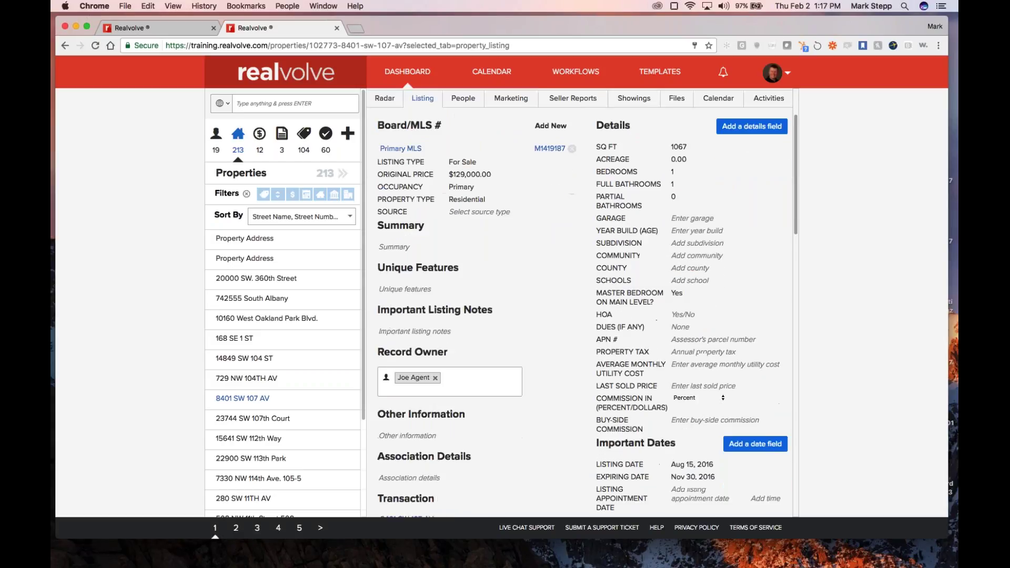
{"action": "scroll", "coordinate": [582, 302], "scroll_direction": "down", "scroll_amount": 1}
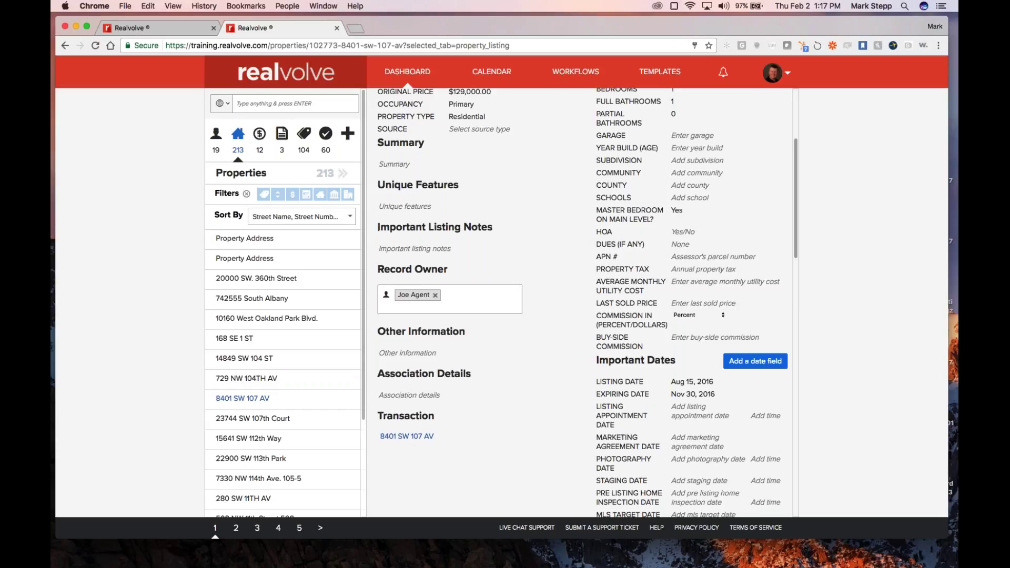
{"action": "left_click", "coordinate": [412, 437]}
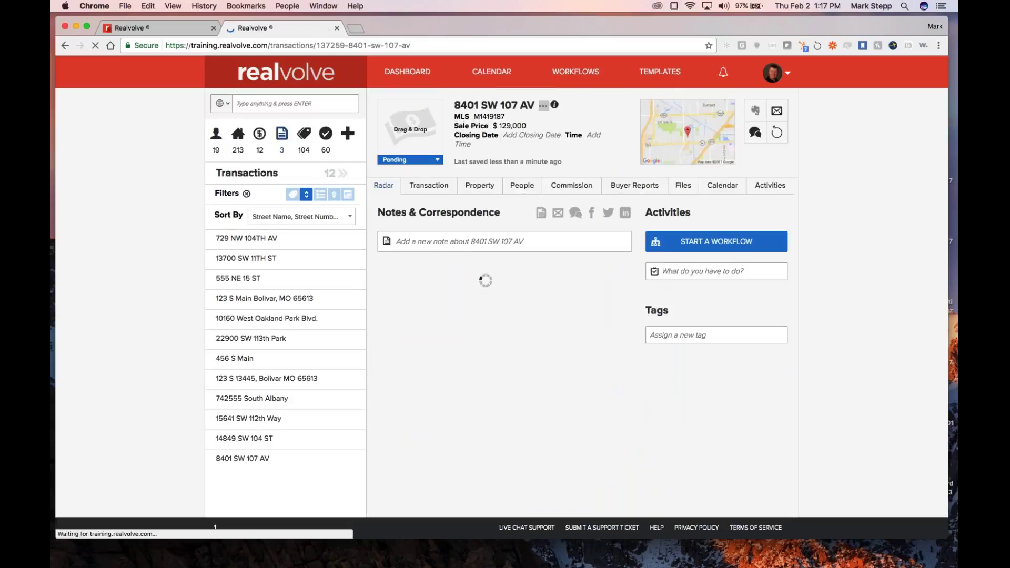
List all transactions and review the transaction details and people of the newly created one.
{"action": "left_click", "coordinate": [262, 138]}
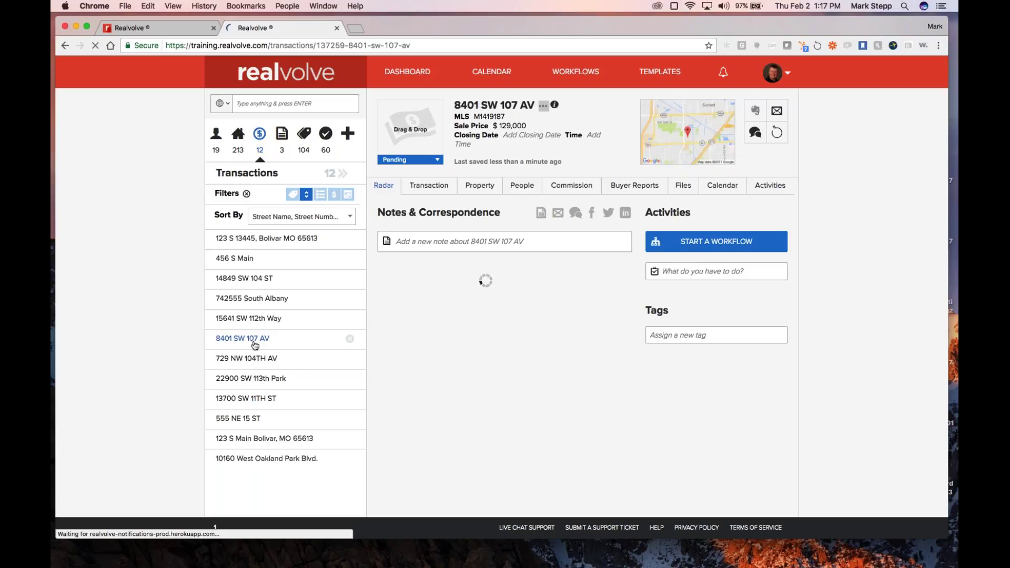
{"action": "left_click", "coordinate": [350, 135]}
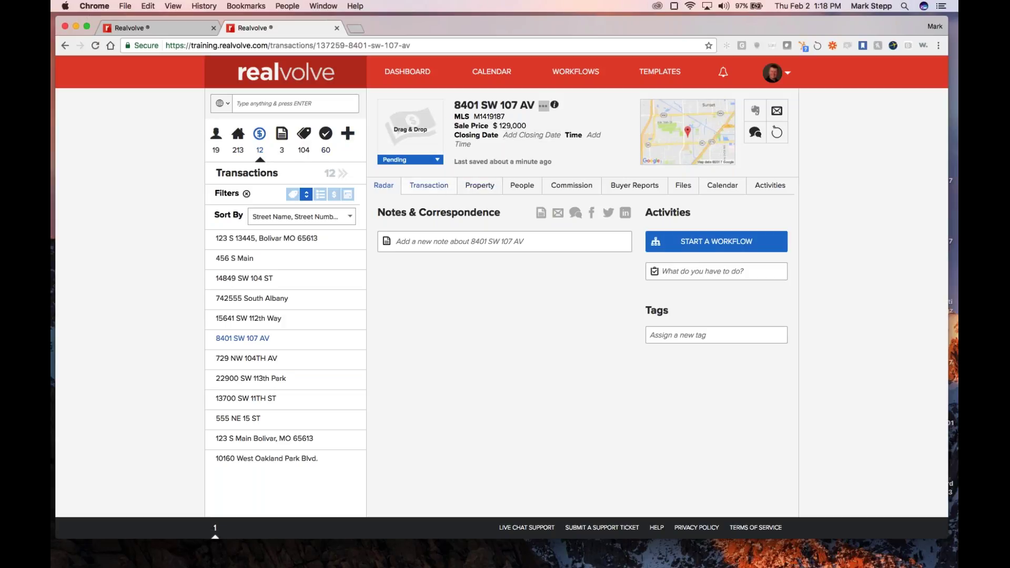
{"action": "left_click", "coordinate": [436, 191]}
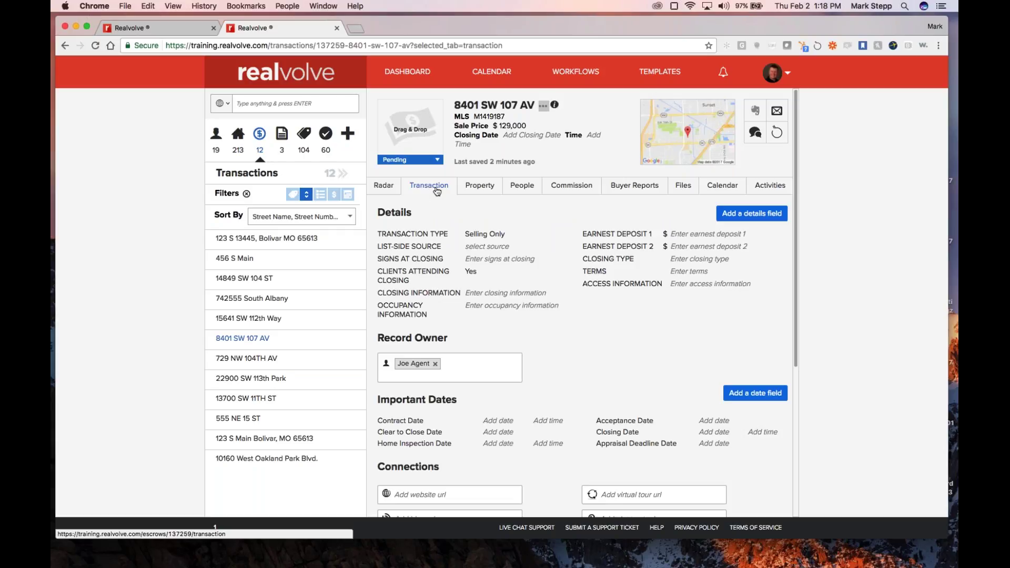
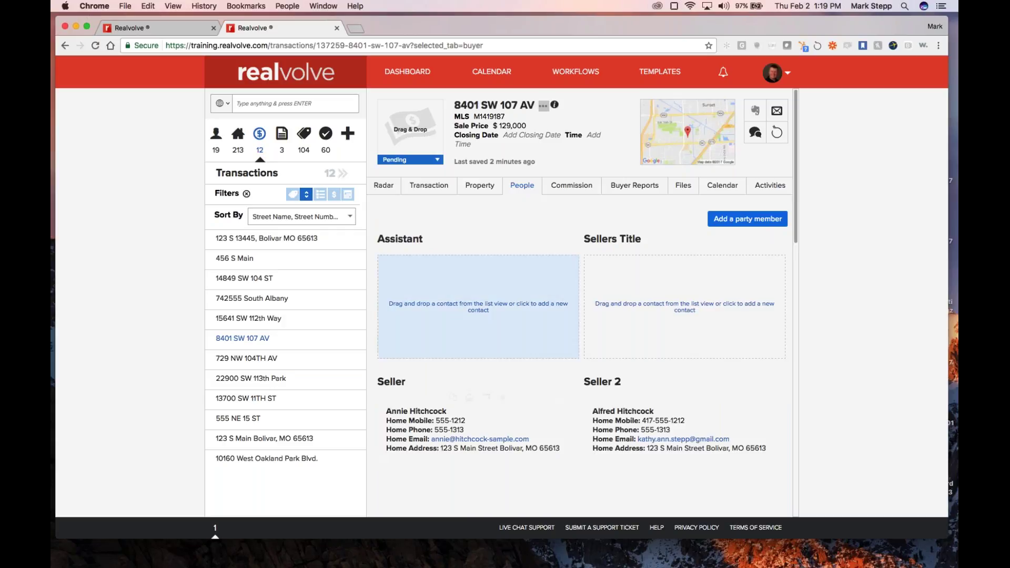
{"action": "left_click_drag", "start_coordinate": [469, 398], "coordinate": [231, 135]}
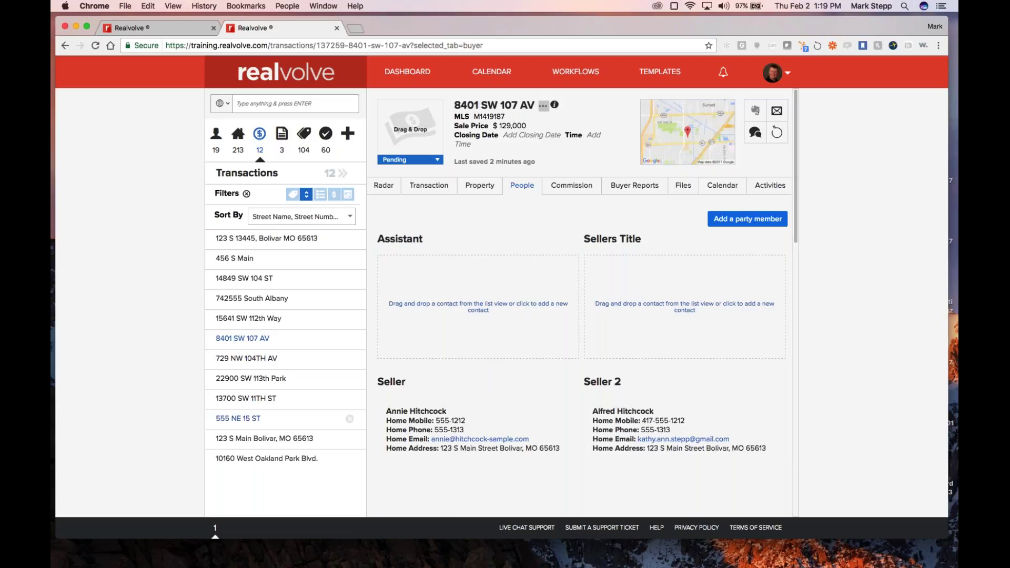
{"action": "mouse_move", "coordinate": [571, 567]}
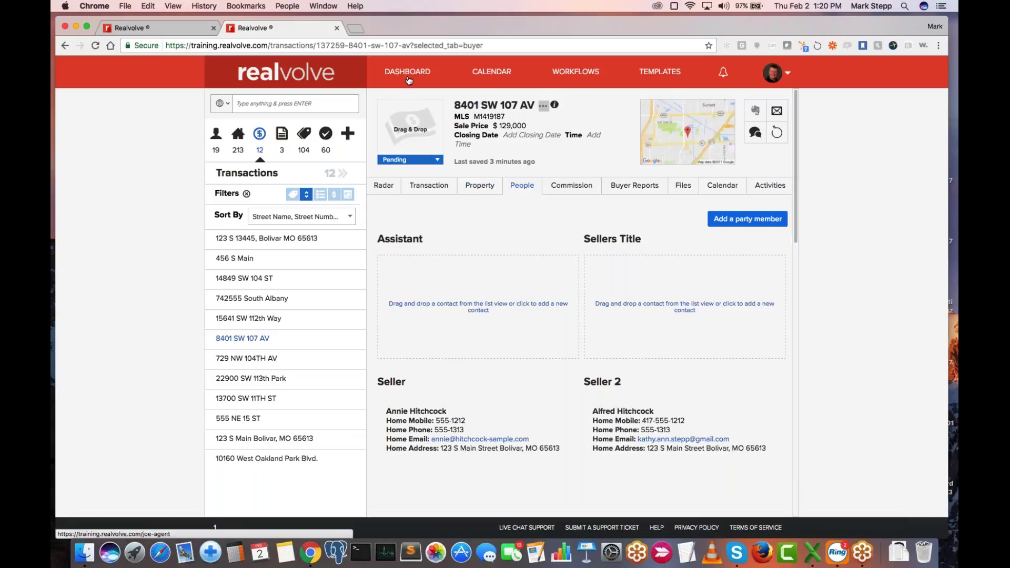
List the contacts, clear all their filters and expand the list to the full contacts table.
{"action": "left_click", "coordinate": [216, 137]}
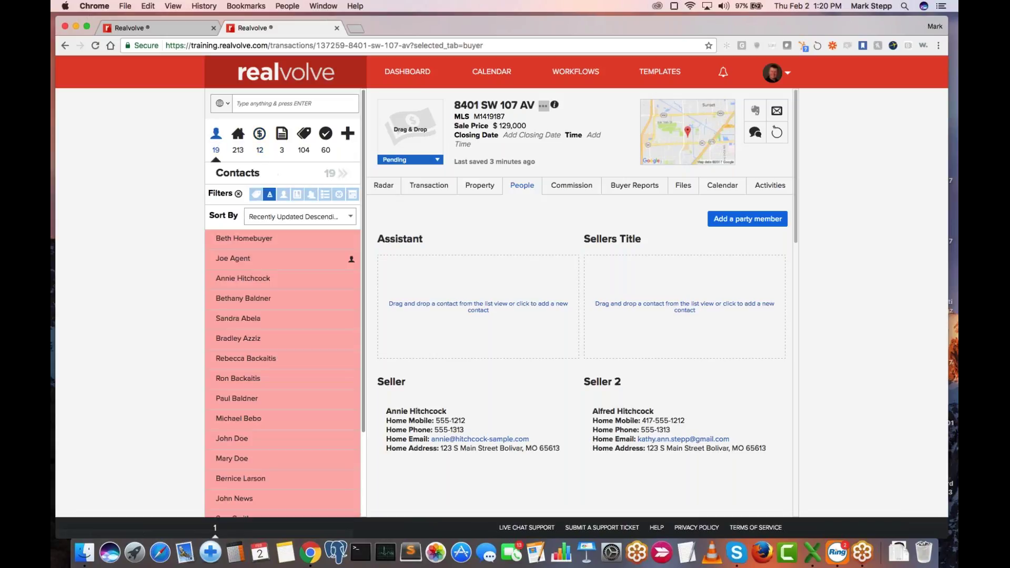
{"action": "left_click", "coordinate": [238, 194]}
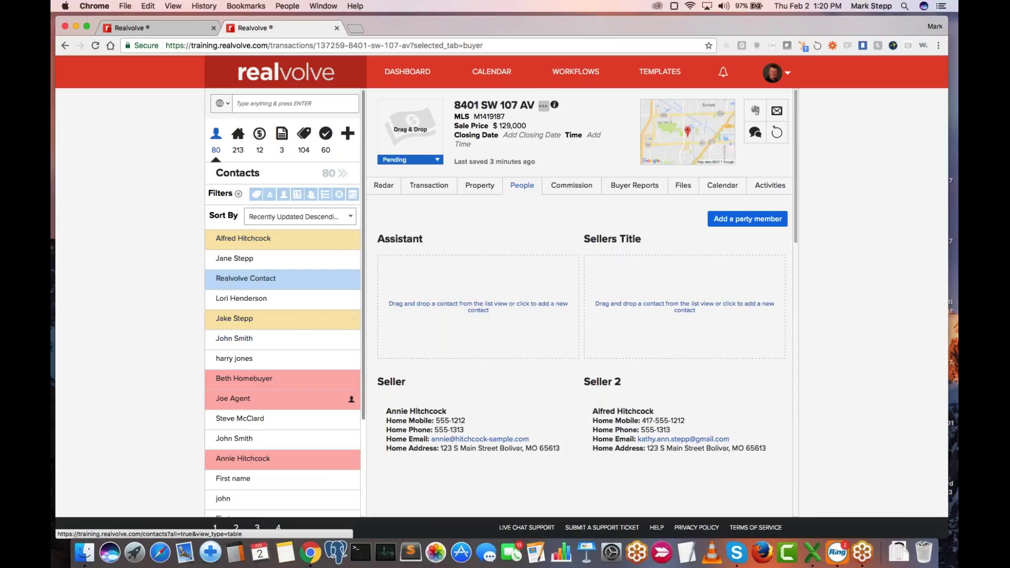
{"action": "left_click", "coordinate": [343, 174]}
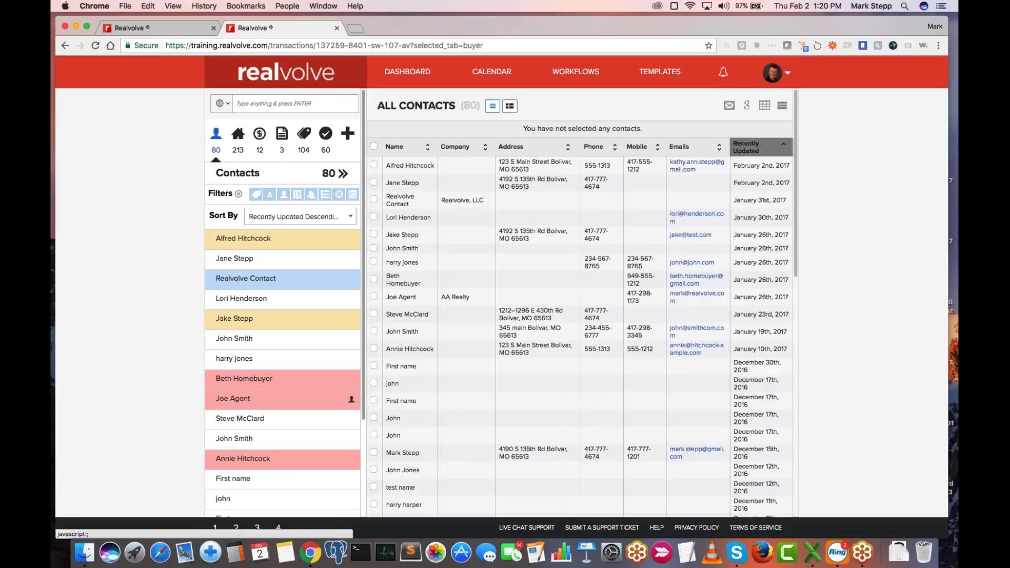
Open the contact three rows above the Smith Co & Bros contact near the end of the contacts table.
{"action": "scroll", "coordinate": [451, 330], "scroll_direction": "down", "scroll_amount": 10}
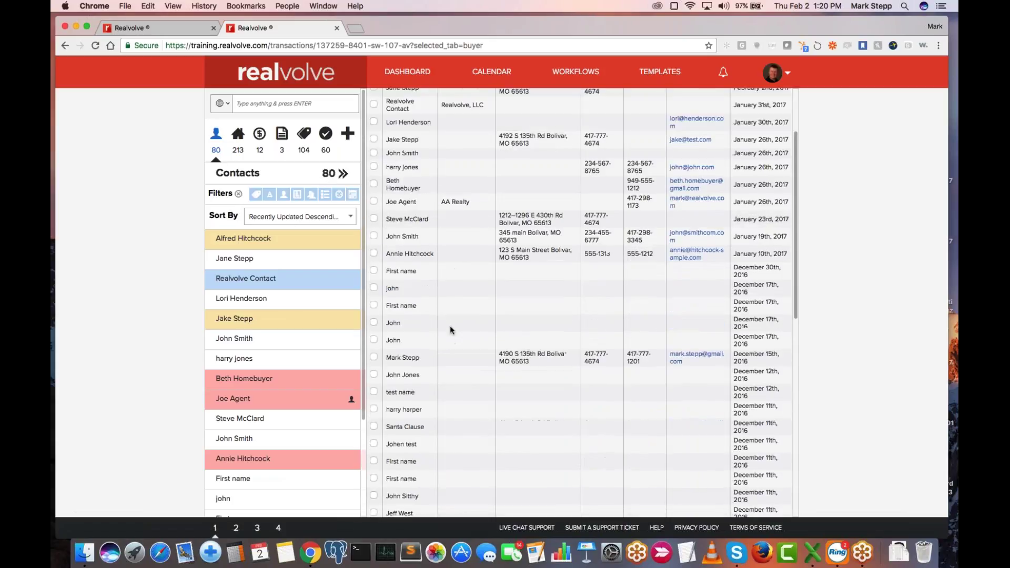
{"action": "scroll", "coordinate": [449, 326], "scroll_direction": "down", "scroll_amount": 5}
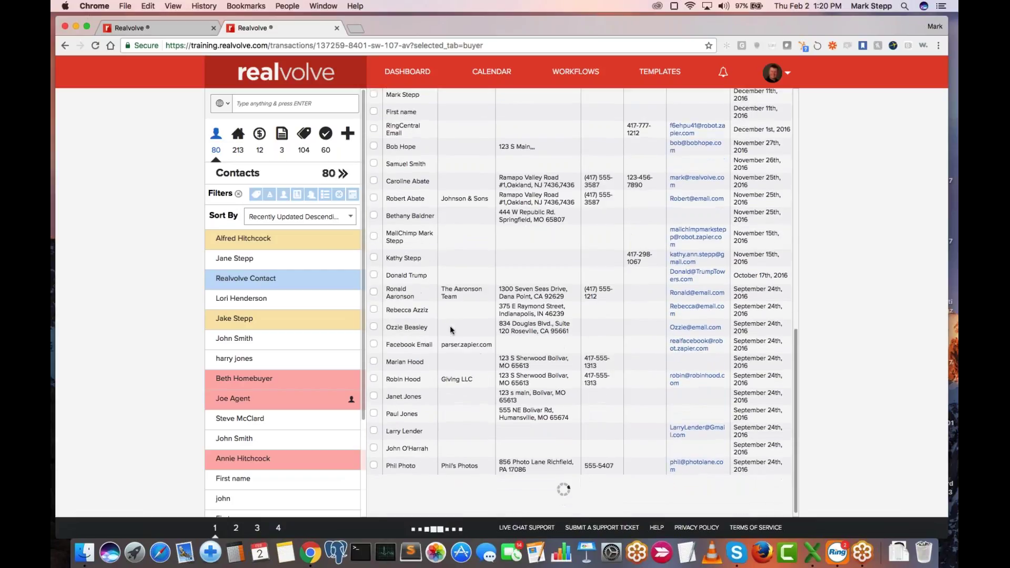
{"action": "scroll", "coordinate": [450, 326], "scroll_direction": "down", "scroll_amount": 7}
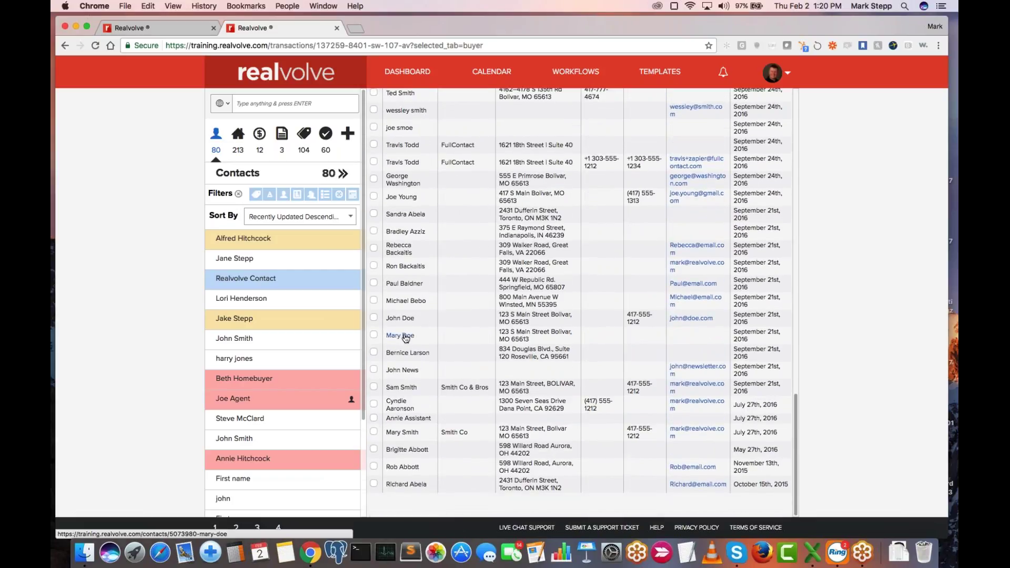
{"action": "left_click", "coordinate": [406, 336]}
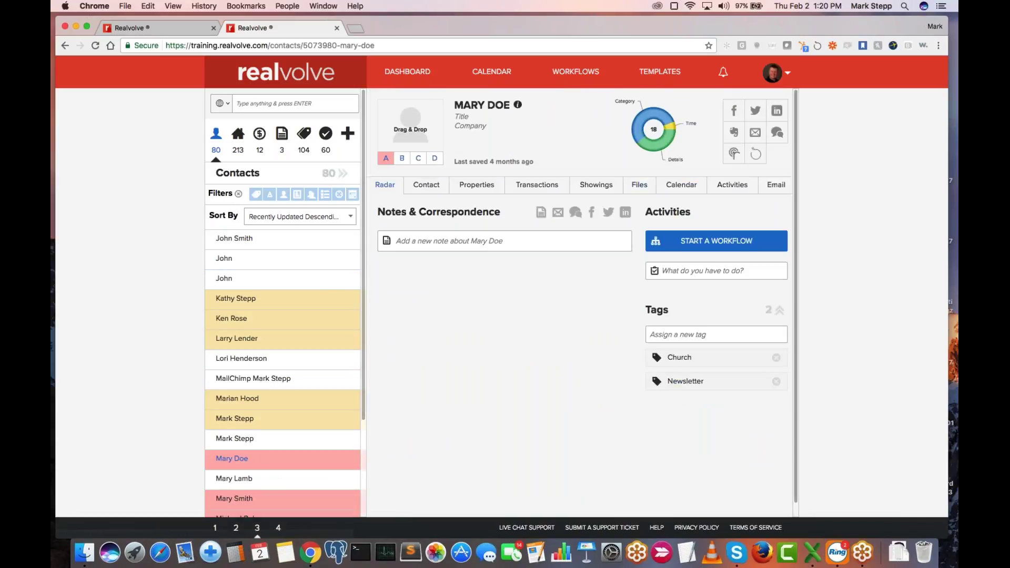
Return to the full contacts table, open the contact directly below the Giving LLC contact in a new window, and close that window.
{"action": "left_click", "coordinate": [339, 177]}
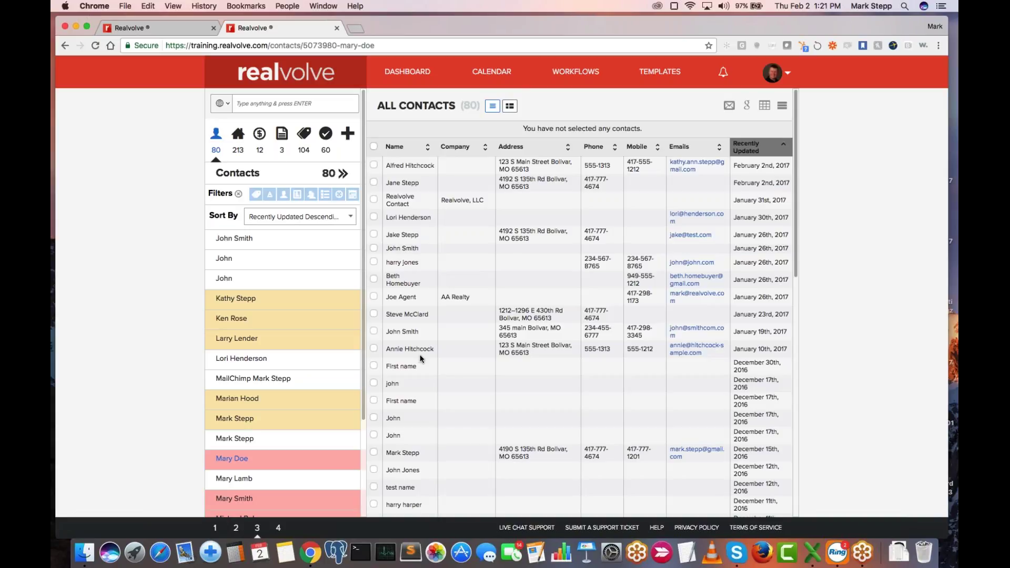
{"action": "scroll", "coordinate": [421, 358], "scroll_direction": "down", "scroll_amount": 10}
{"action": "scroll", "coordinate": [420, 359], "scroll_direction": "down", "scroll_amount": 3}
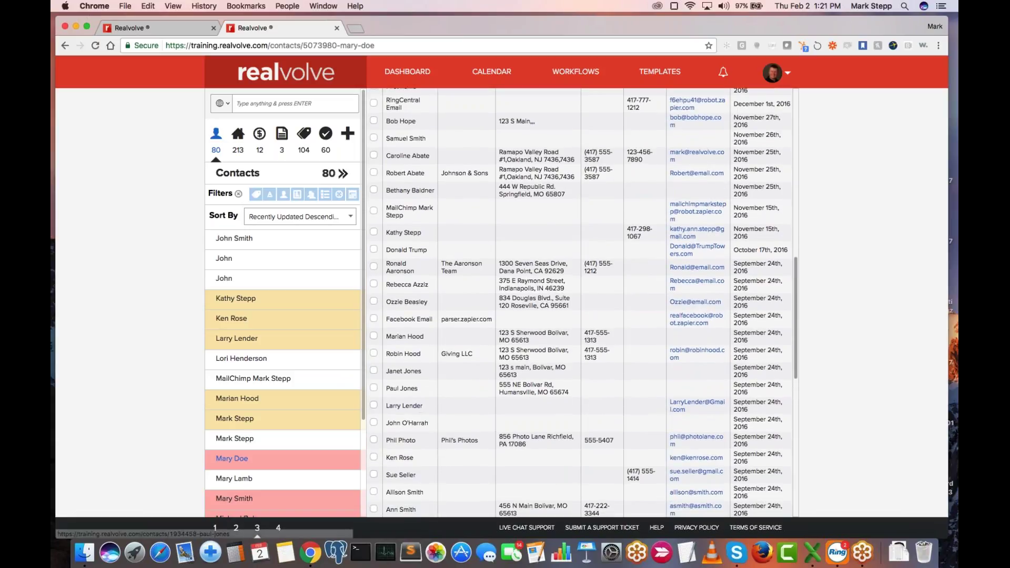
{"action": "right_click", "coordinate": [400, 372]}
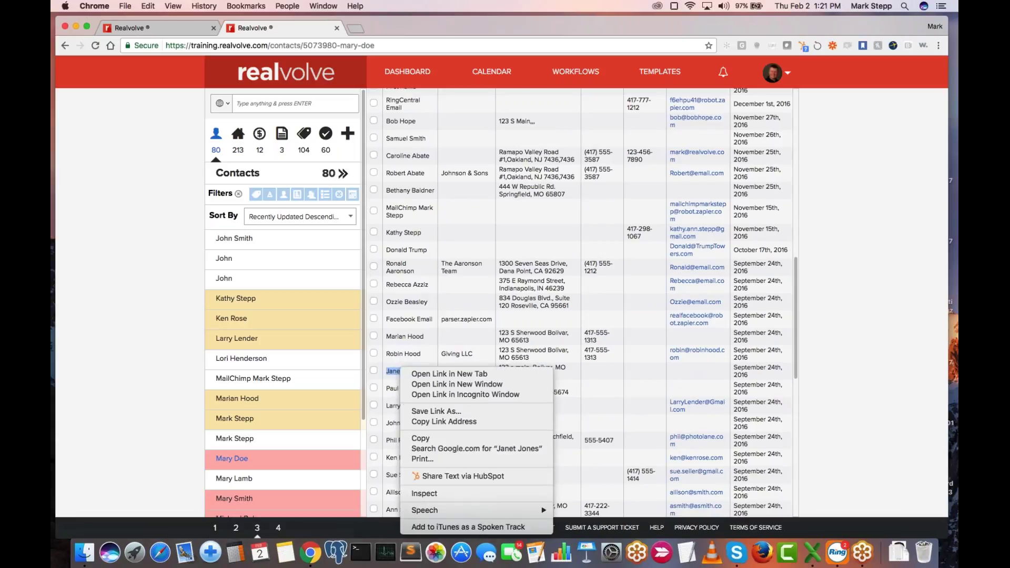
{"action": "left_click", "coordinate": [430, 384]}
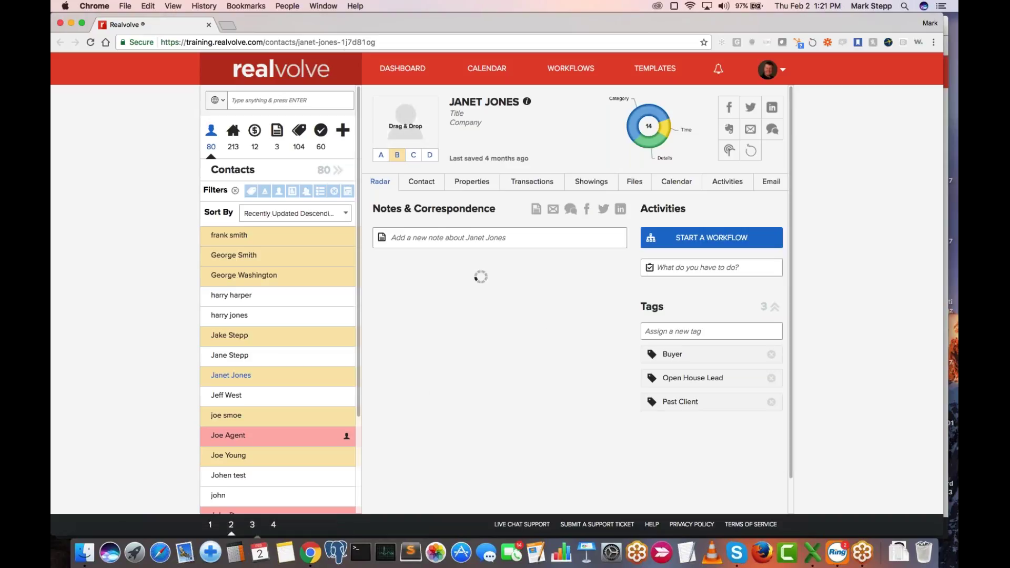
{"action": "left_click", "coordinate": [60, 24]}
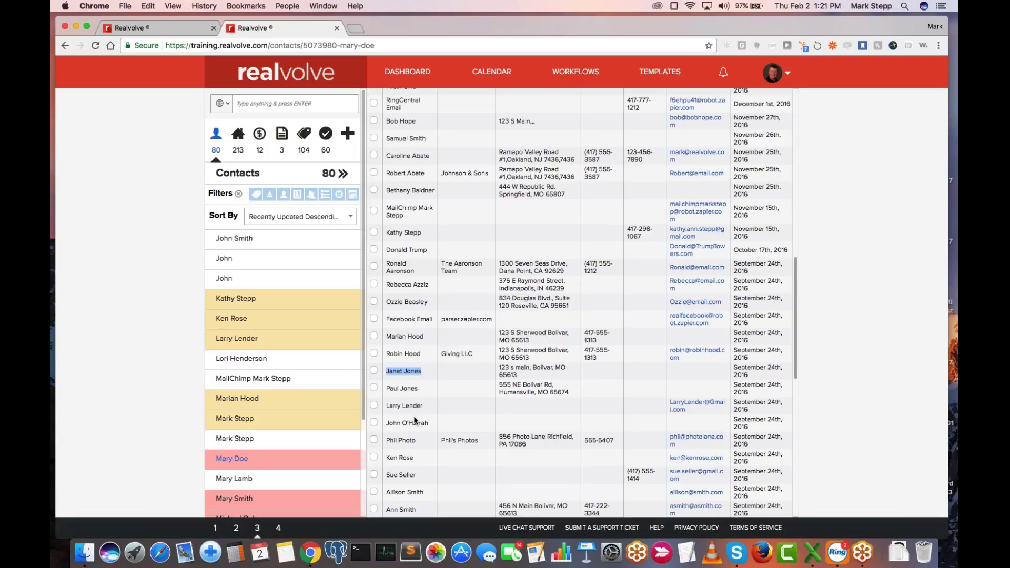
View the contact directly above the Phil's Photos contact in a separate window and close it again.
{"action": "scroll", "coordinate": [414, 420], "scroll_direction": "down", "scroll_amount": 8}
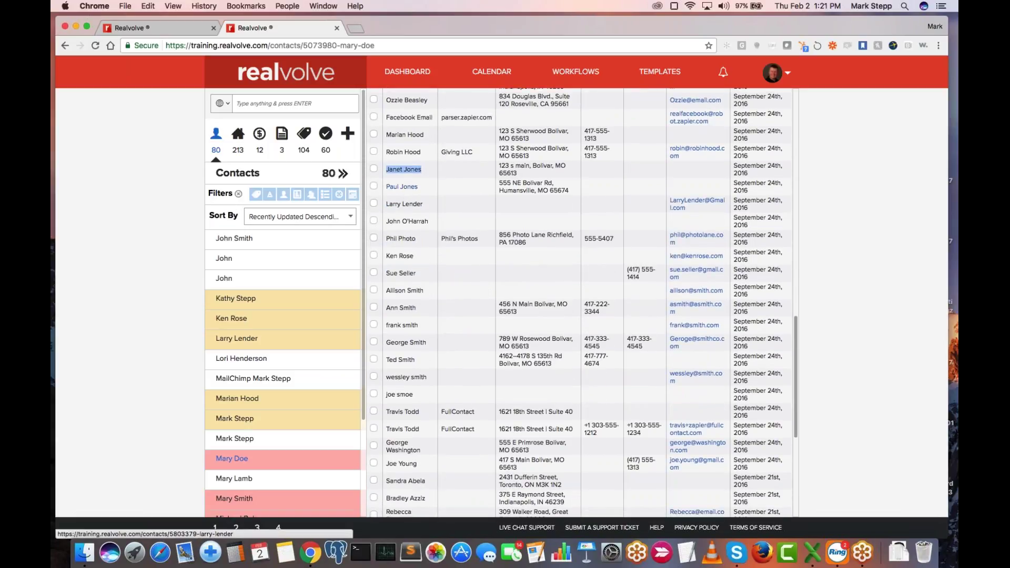
{"action": "right_click", "coordinate": [404, 226]}
{"action": "left_click", "coordinate": [429, 238]}
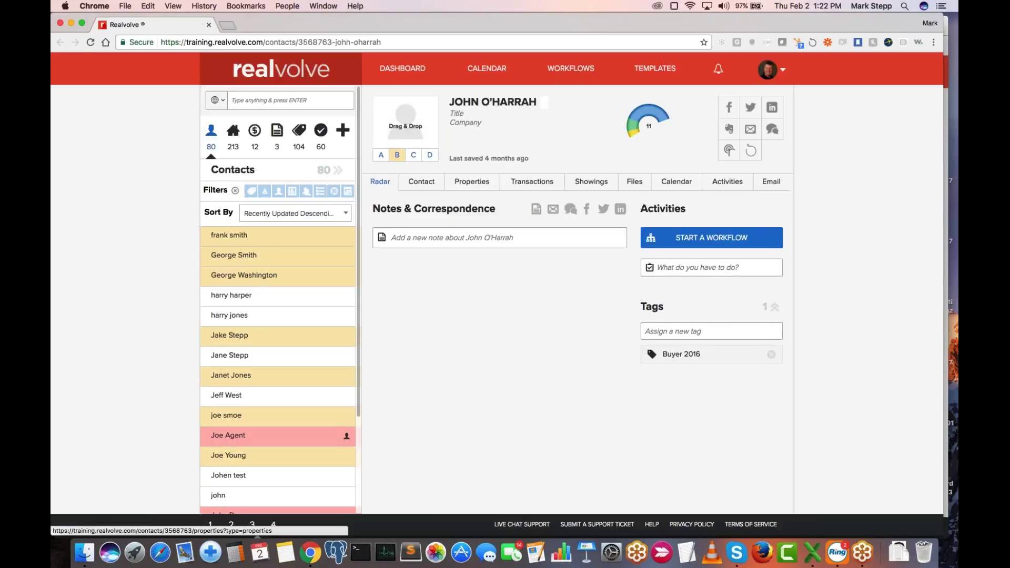
{"action": "key", "text": "super+w"}
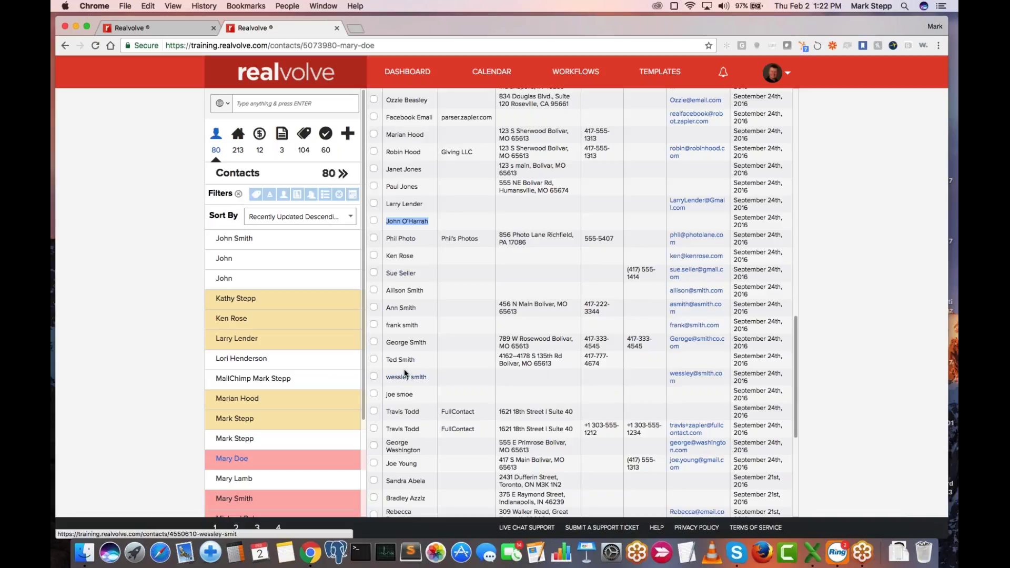
Leave the contacts table and open the Workflow Editor.
{"action": "scroll", "coordinate": [406, 372], "scroll_direction": "down", "scroll_amount": 2}
{"action": "scroll", "coordinate": [405, 373], "scroll_direction": "down", "scroll_amount": 3}
{"action": "scroll", "coordinate": [579, 302], "scroll_direction": "down", "scroll_amount": 1}
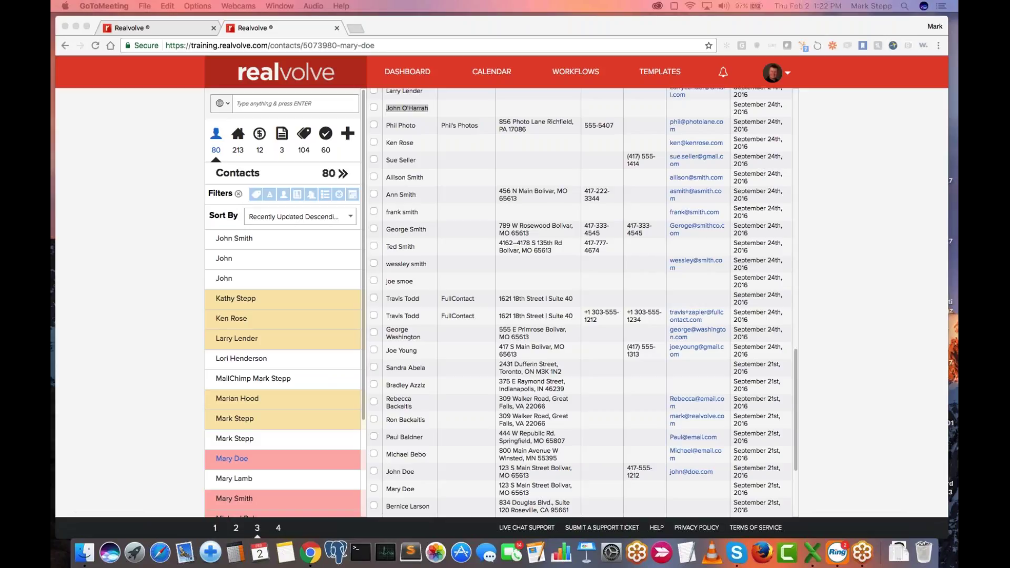
{"action": "left_click", "coordinate": [579, 75]}
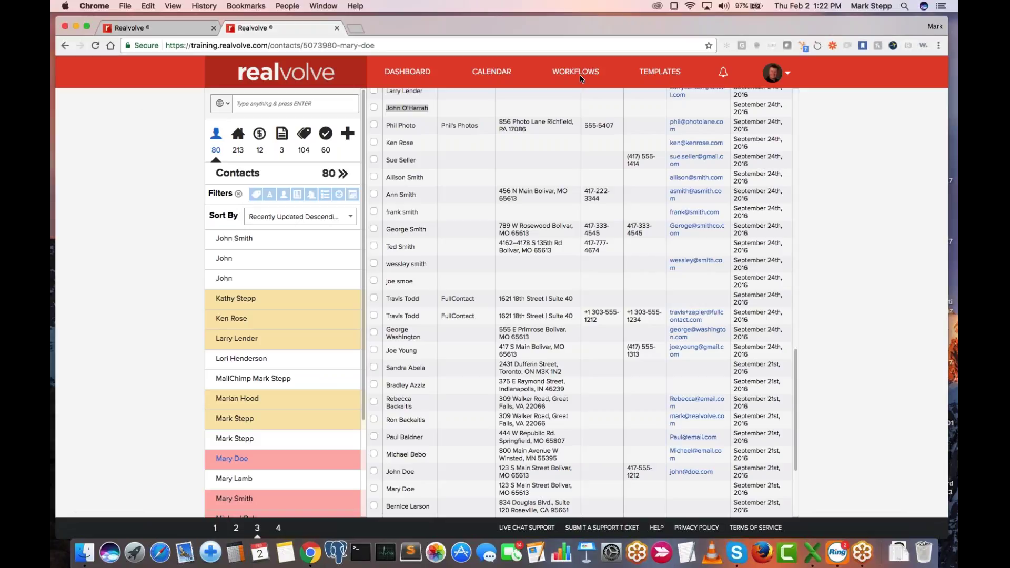
{"action": "left_click", "coordinate": [580, 75]}
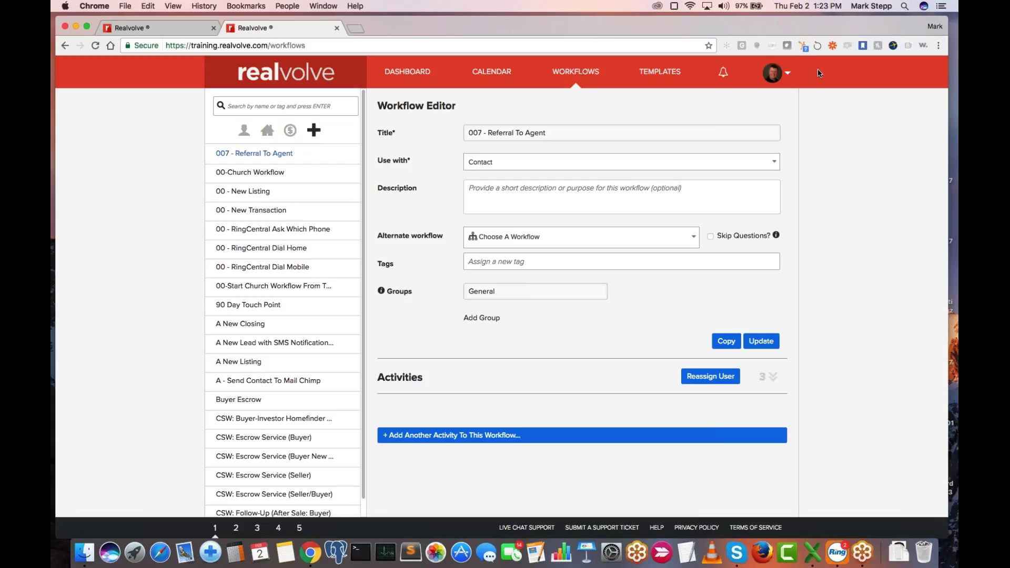
Open the account settings and show the Users & Permissions page.
{"action": "left_click", "coordinate": [787, 74]}
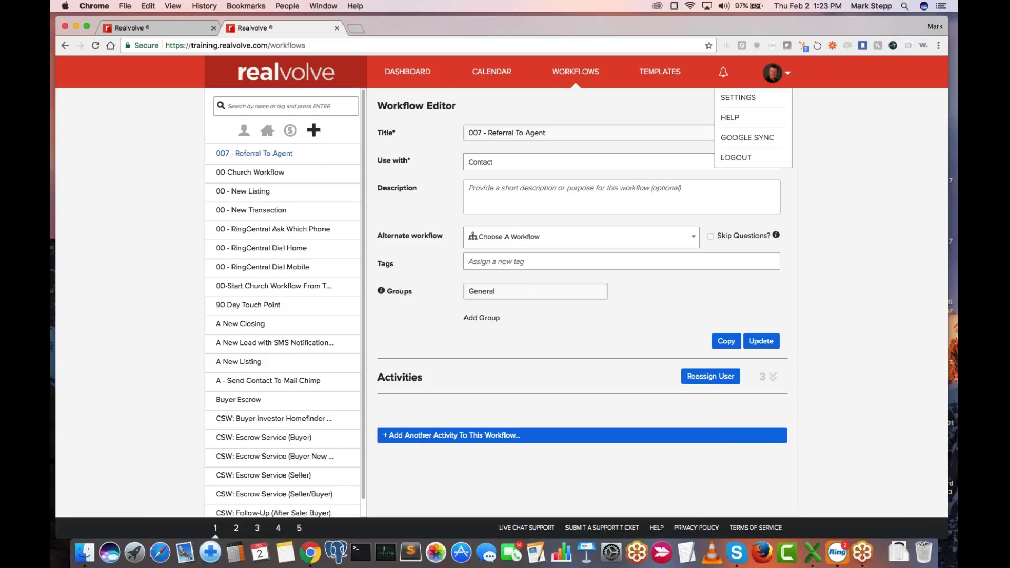
{"action": "left_click", "coordinate": [752, 99]}
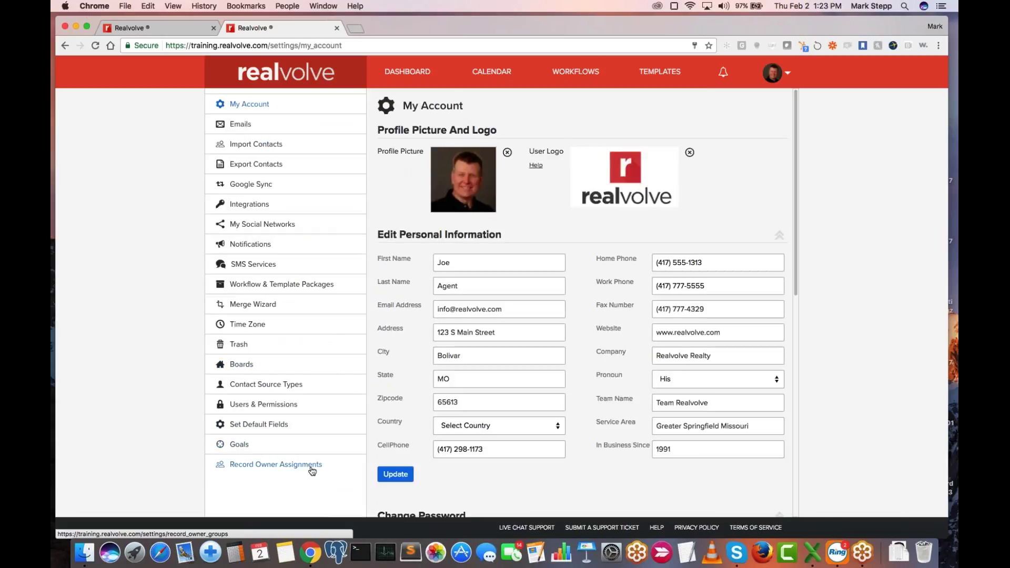
{"action": "left_click", "coordinate": [272, 405]}
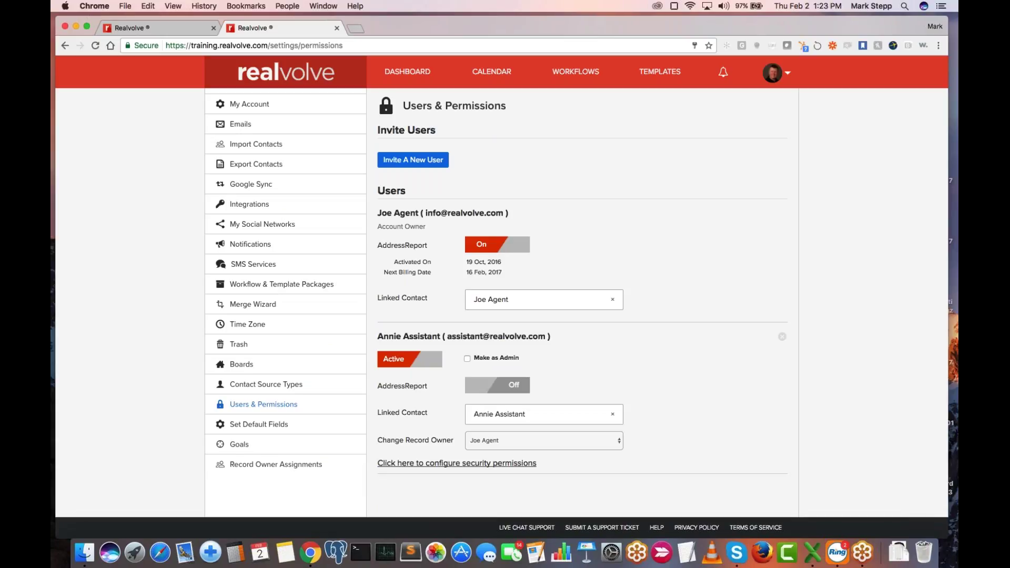
Clear the assistant user's Make as Admin option and open that user's security permissions.
{"action": "left_click_drag", "start_coordinate": [380, 228], "coordinate": [427, 229]}
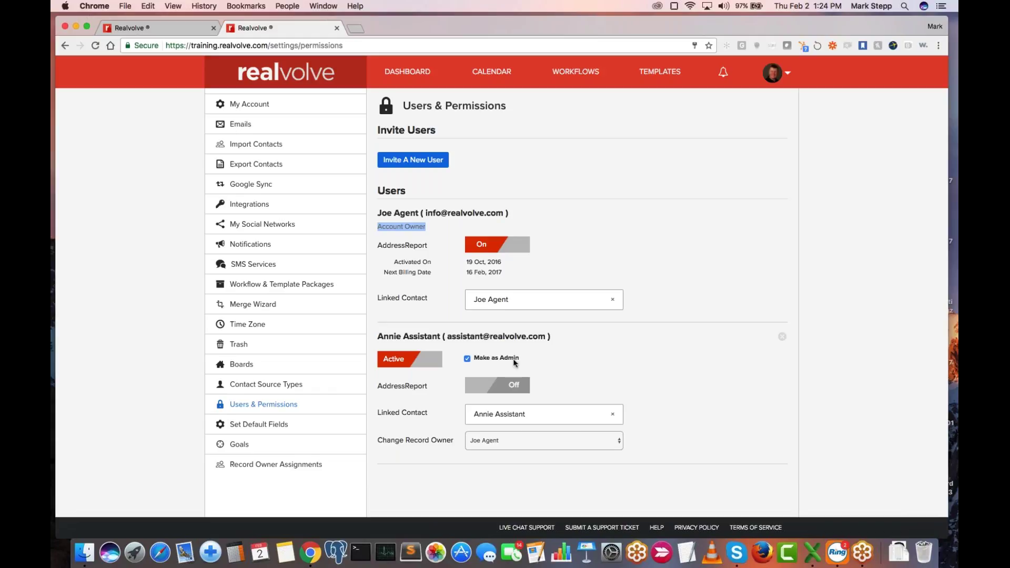
{"action": "left_click", "coordinate": [467, 359]}
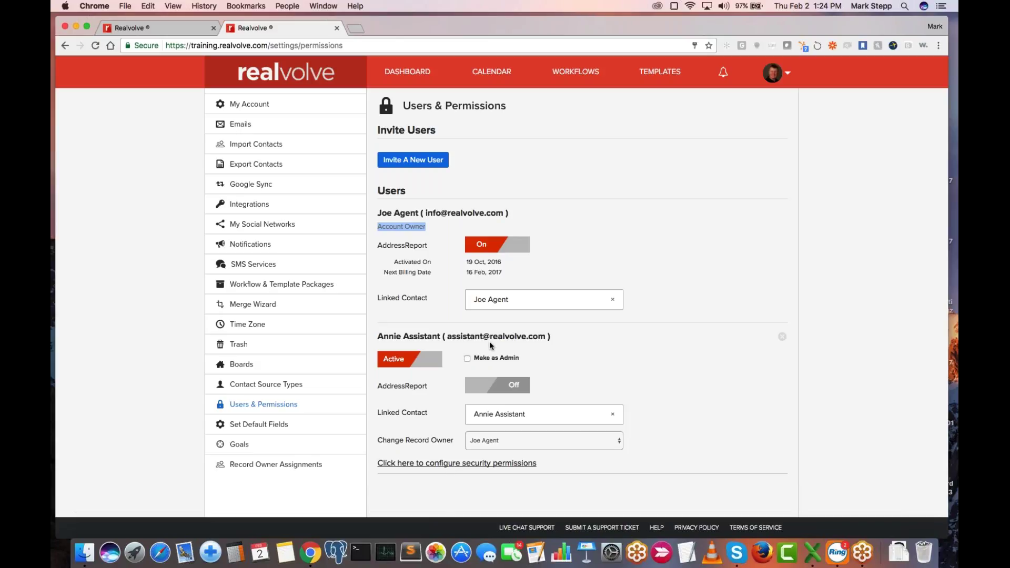
{"action": "left_click", "coordinate": [434, 465]}
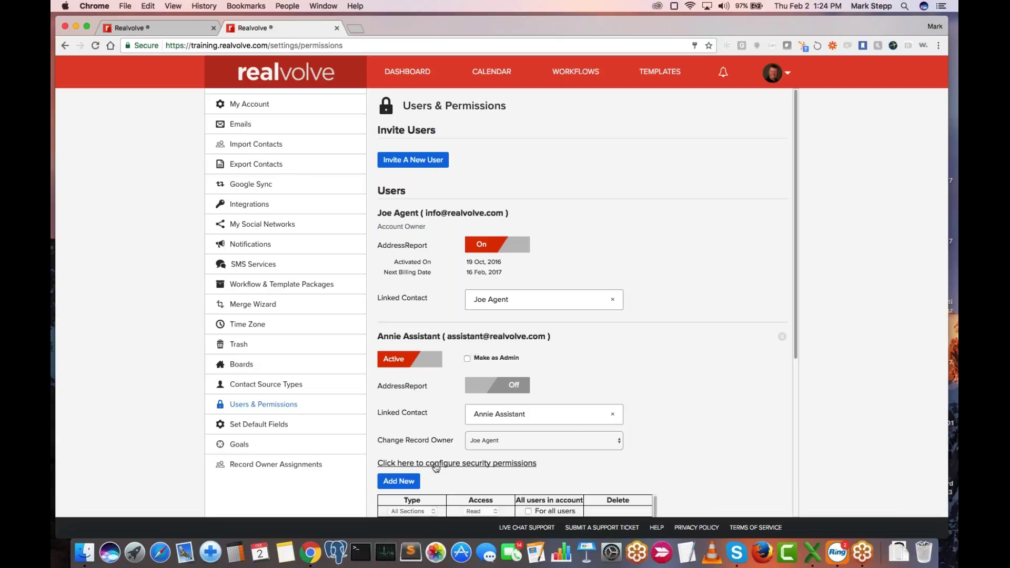
{"action": "scroll", "coordinate": [755, 423], "scroll_direction": "down", "scroll_amount": 5}
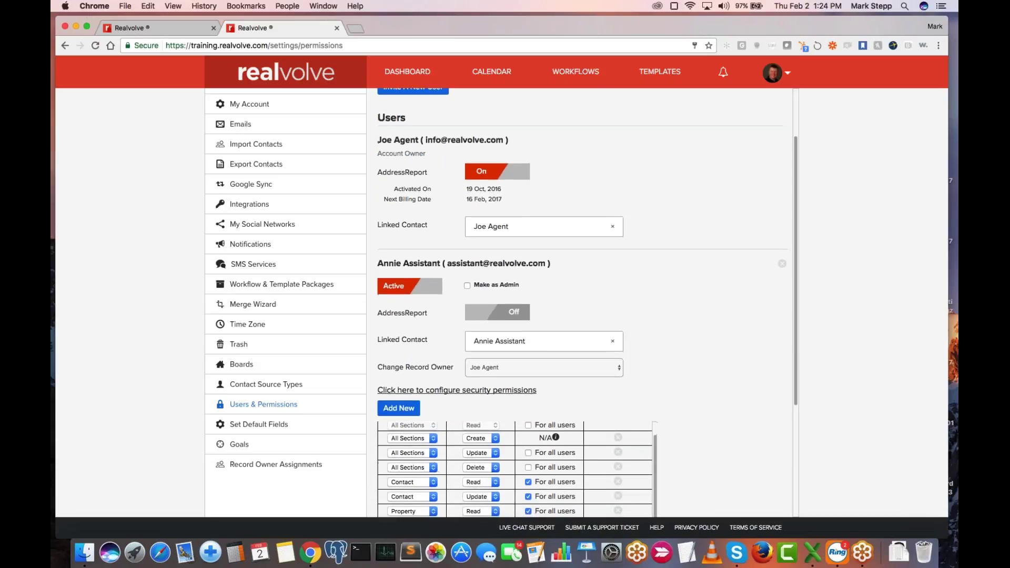
{"action": "scroll", "coordinate": [755, 424], "scroll_direction": "down", "scroll_amount": 3}
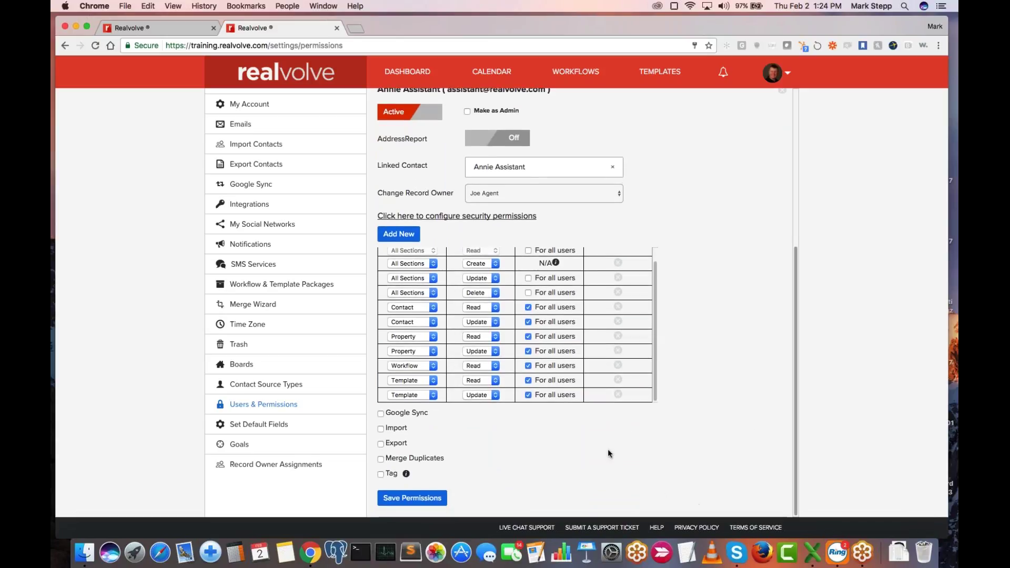
{"action": "scroll", "coordinate": [447, 279], "scroll_direction": "up", "scroll_amount": 2}
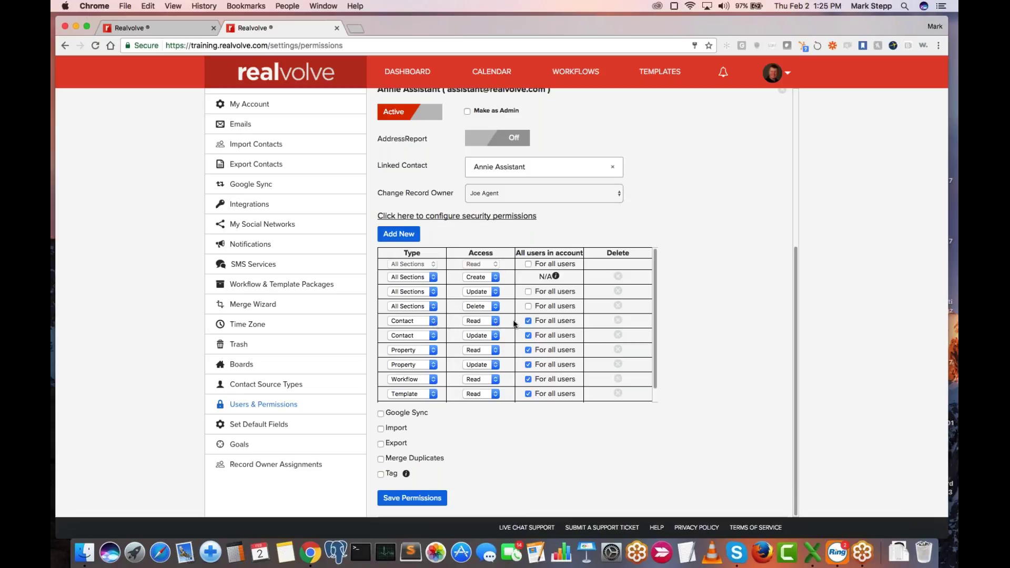
Examine the section types offered for the Property and Workflow permissions and the access levels offered for the Workflow permission.
{"action": "left_click", "coordinate": [432, 351]}
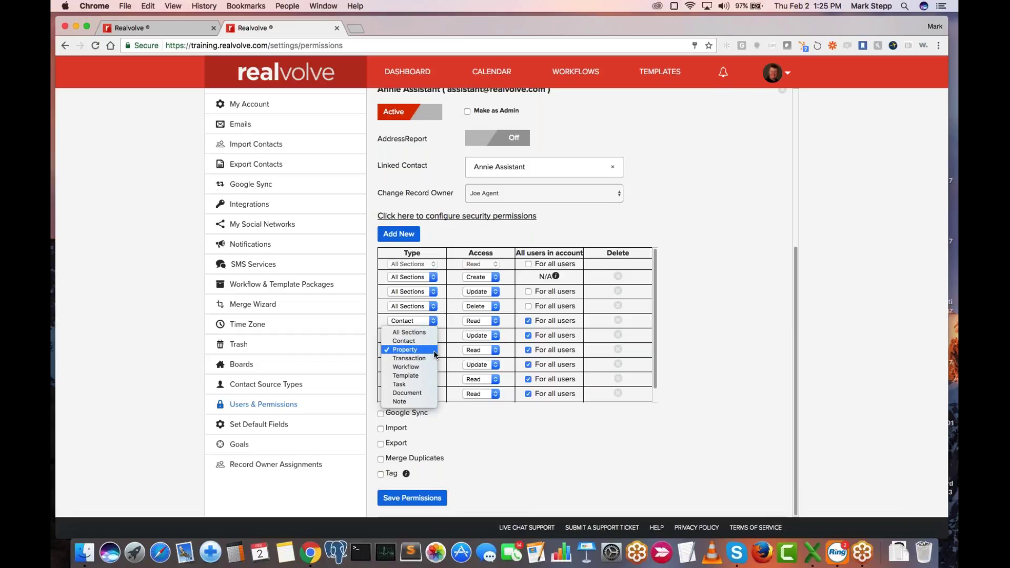
{"action": "left_click", "coordinate": [435, 350]}
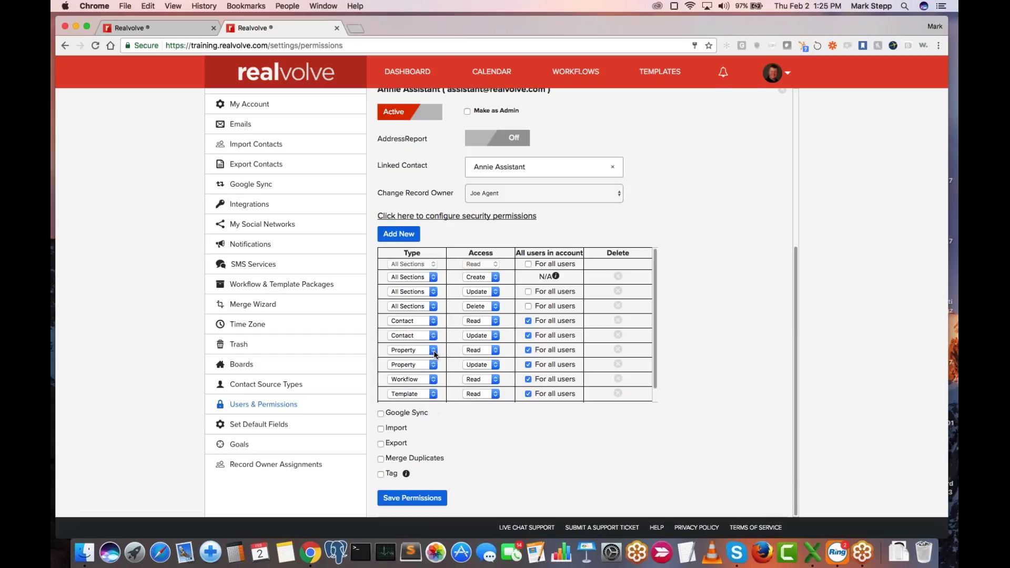
{"action": "left_click", "coordinate": [434, 379]}
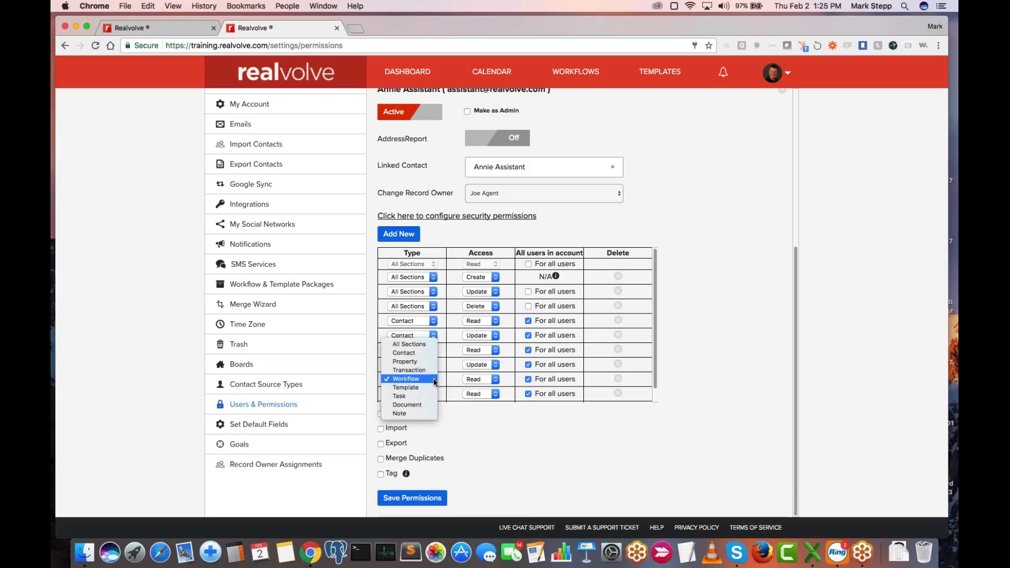
{"action": "left_click", "coordinate": [420, 379]}
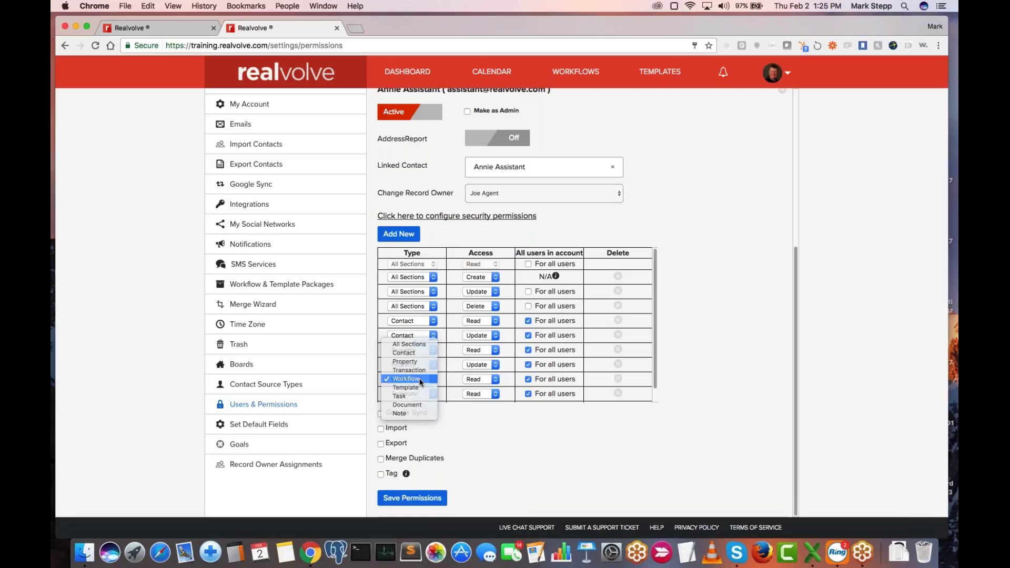
{"action": "left_click", "coordinate": [494, 381]}
{"action": "left_click", "coordinate": [542, 383]}
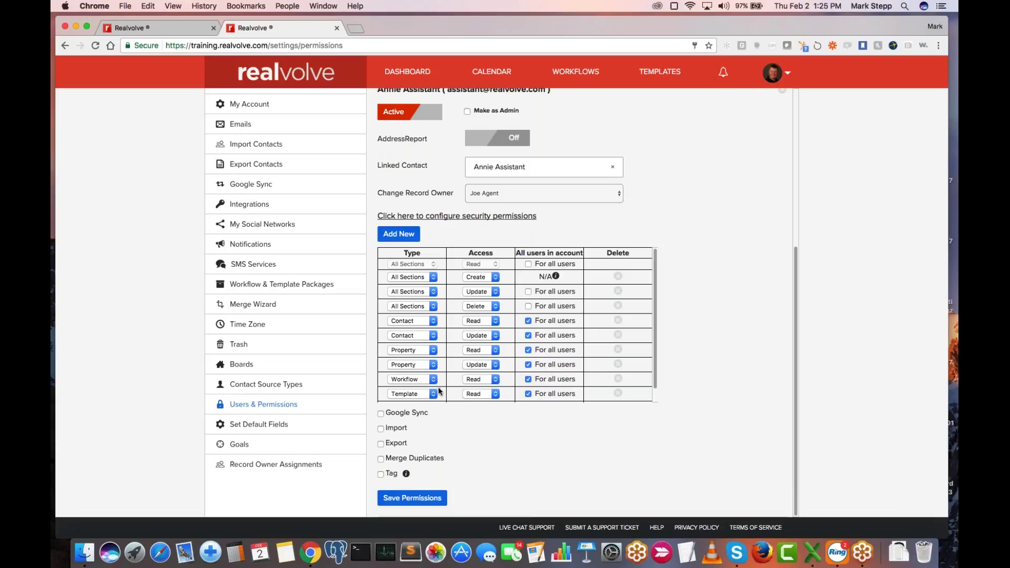
{"action": "left_click", "coordinate": [495, 379]}
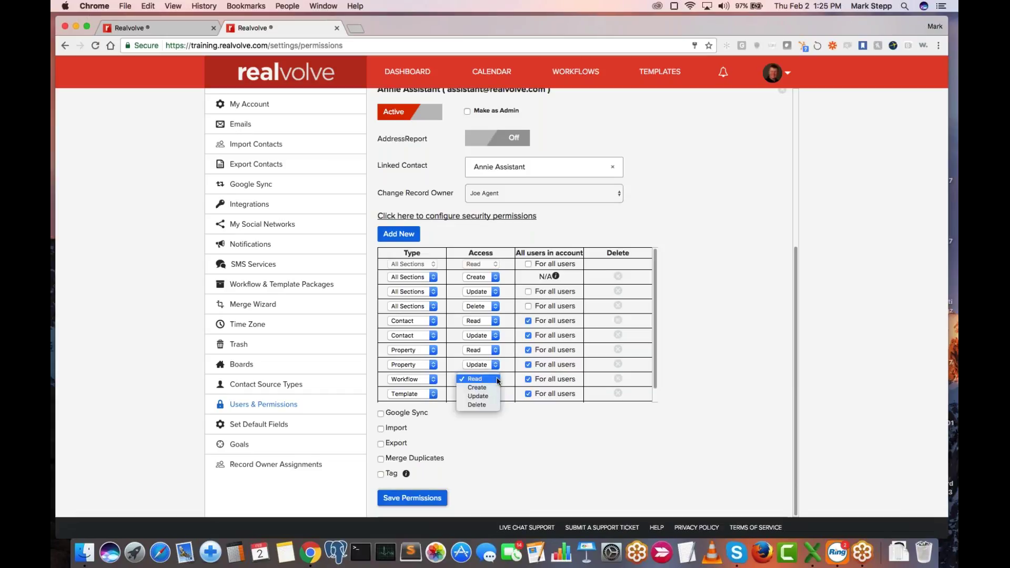
{"action": "left_click", "coordinate": [497, 379]}
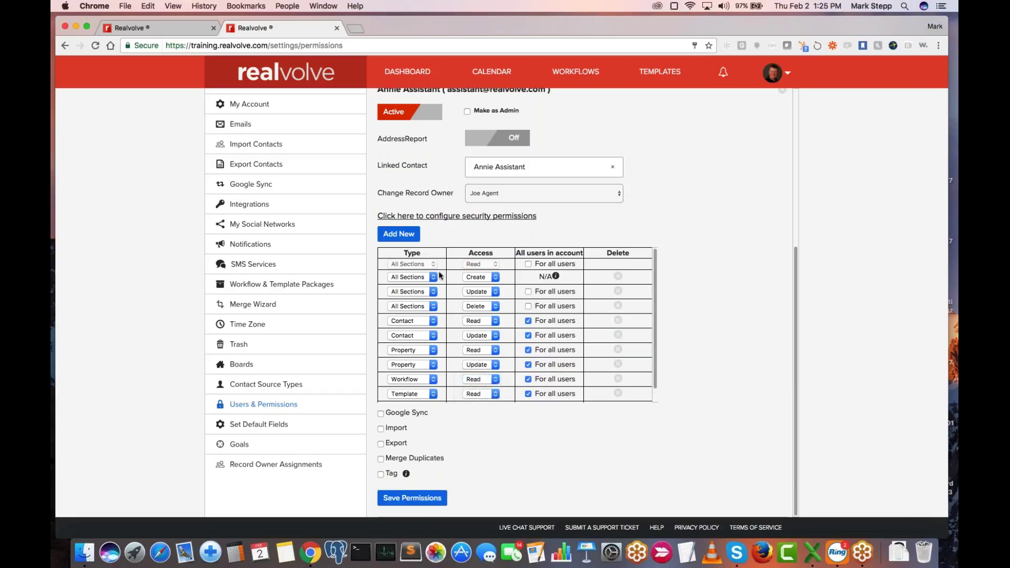
Add a Workflow permission with Update access for all users to the assistant's security permissions and save it.
{"action": "left_click", "coordinate": [394, 234]}
{"action": "scroll", "coordinate": [433, 368], "scroll_direction": "down", "scroll_amount": 2}
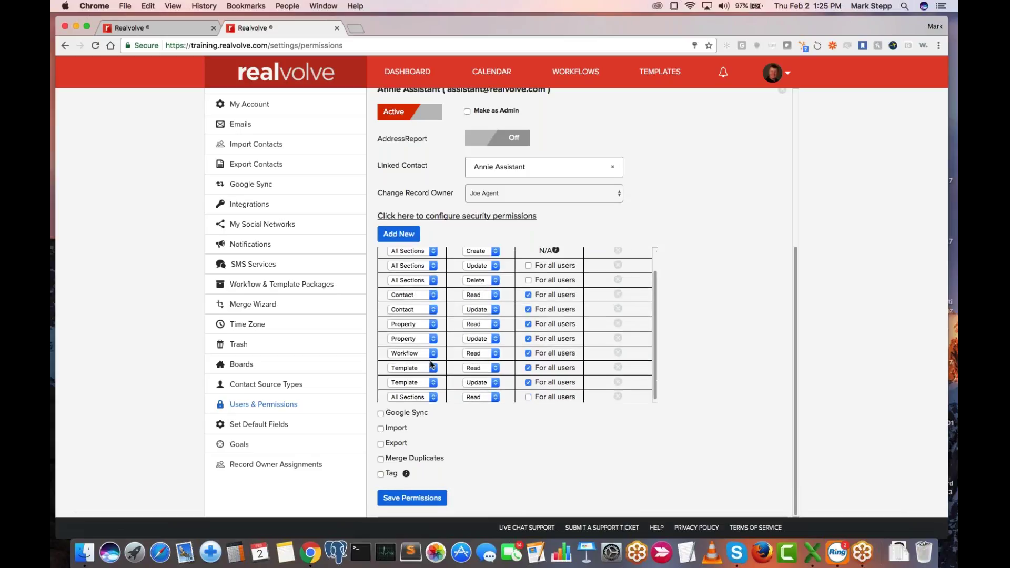
{"action": "left_click", "coordinate": [434, 395]}
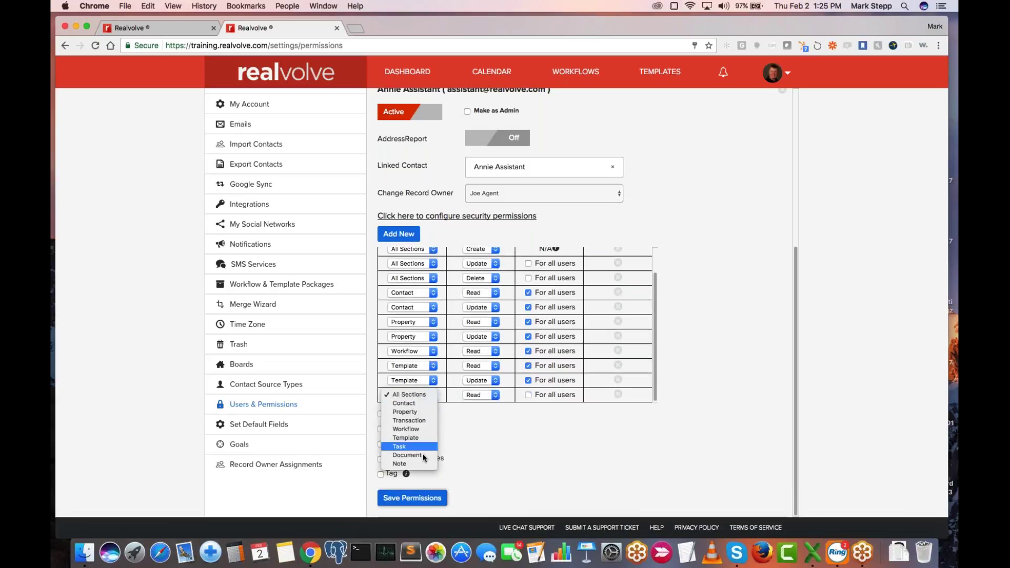
{"action": "left_click", "coordinate": [415, 432]}
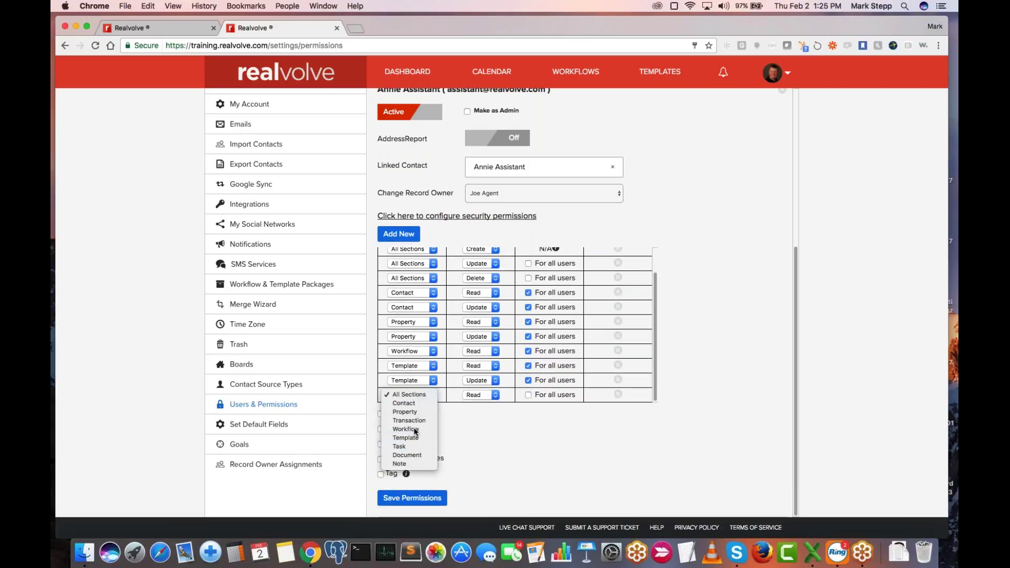
{"action": "left_click", "coordinate": [493, 395]}
{"action": "left_click", "coordinate": [483, 412]}
{"action": "left_click", "coordinate": [528, 394]}
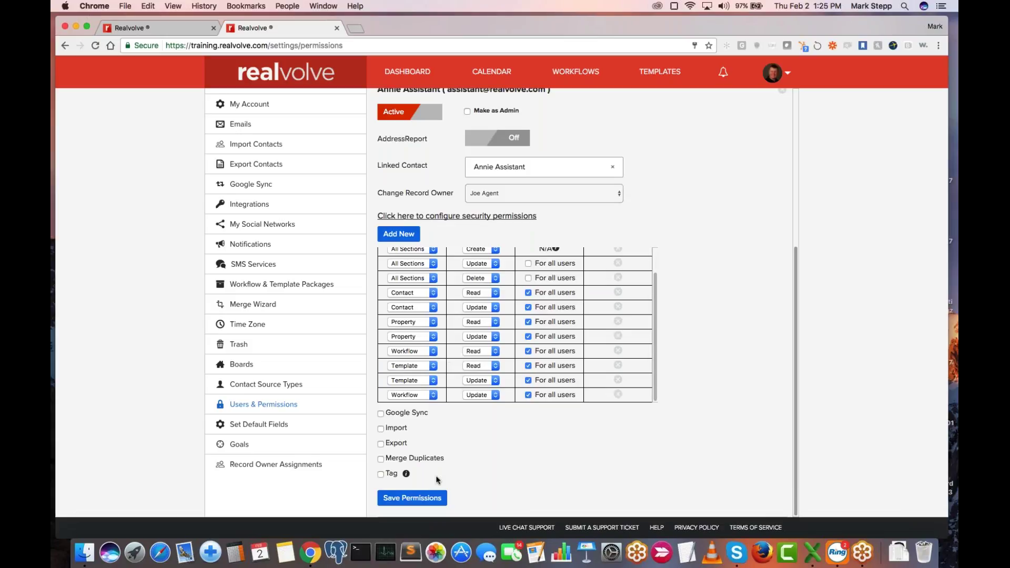
{"action": "left_click", "coordinate": [420, 498]}
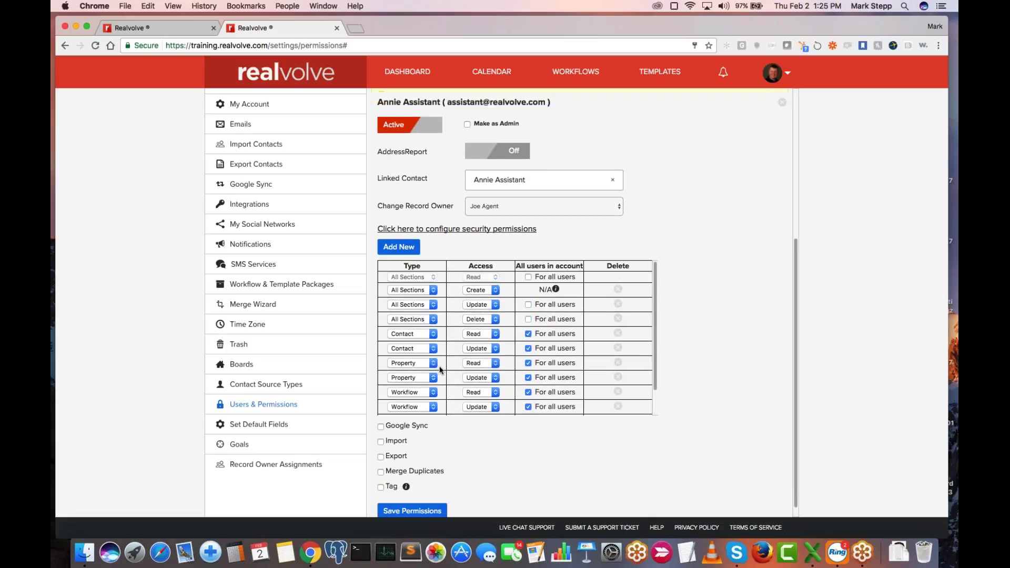
{"action": "scroll", "coordinate": [452, 368], "scroll_direction": "down", "scroll_amount": 2}
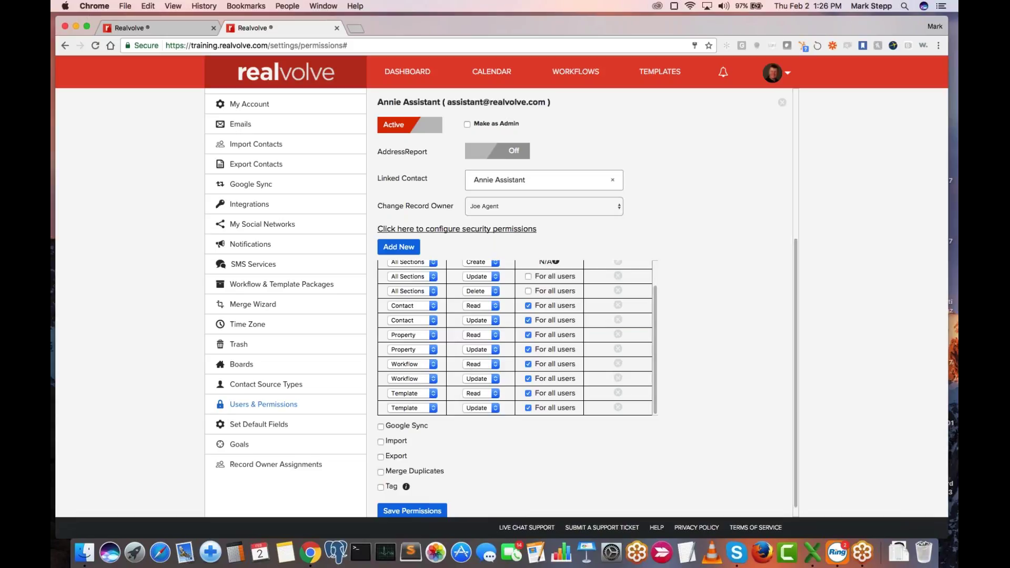
Go to the workflows and choose to add workflows from the library.
{"action": "left_click", "coordinate": [590, 77]}
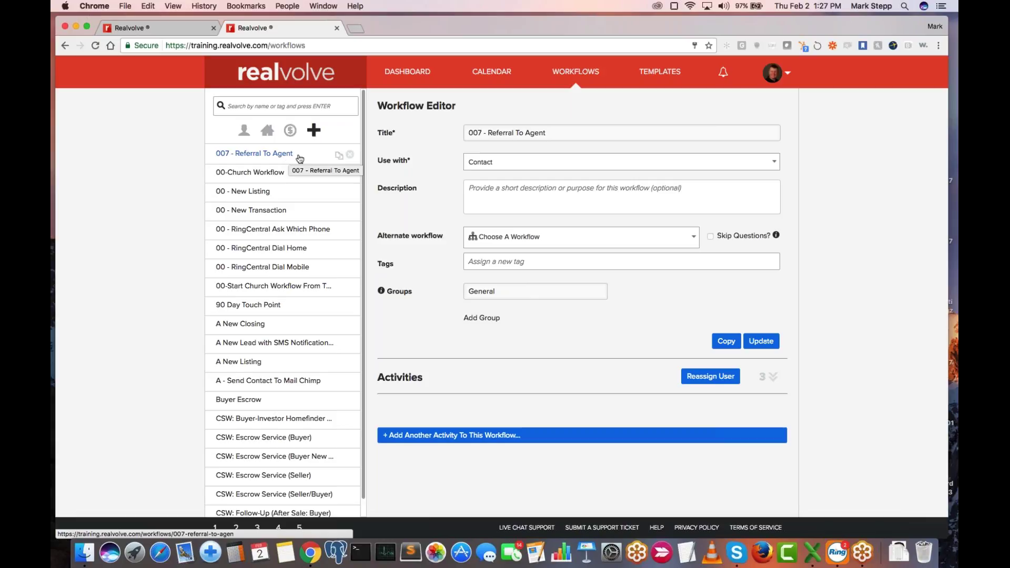
{"action": "left_click", "coordinate": [314, 132]}
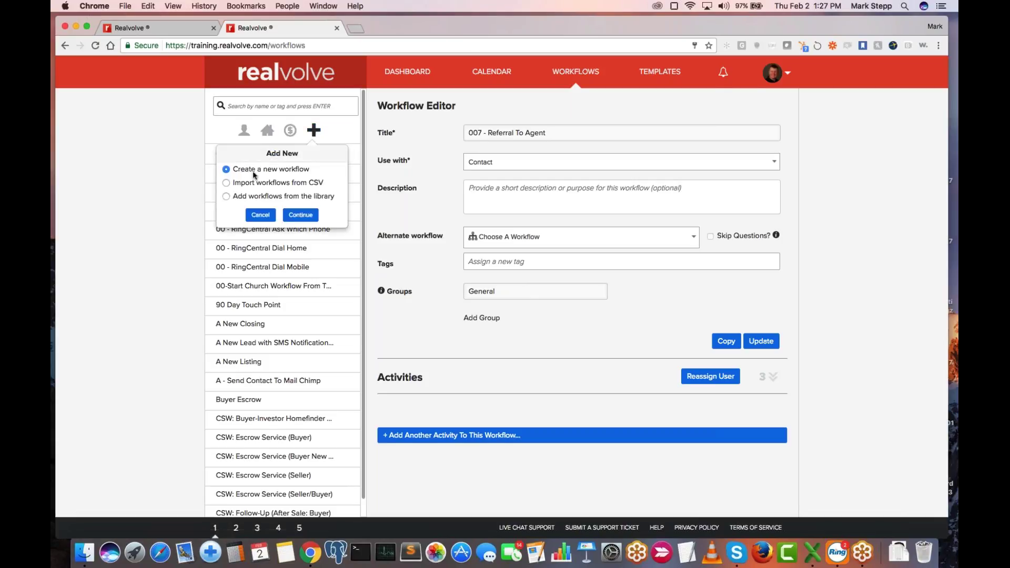
{"action": "left_click", "coordinate": [289, 196]}
{"action": "left_click", "coordinate": [300, 215]}
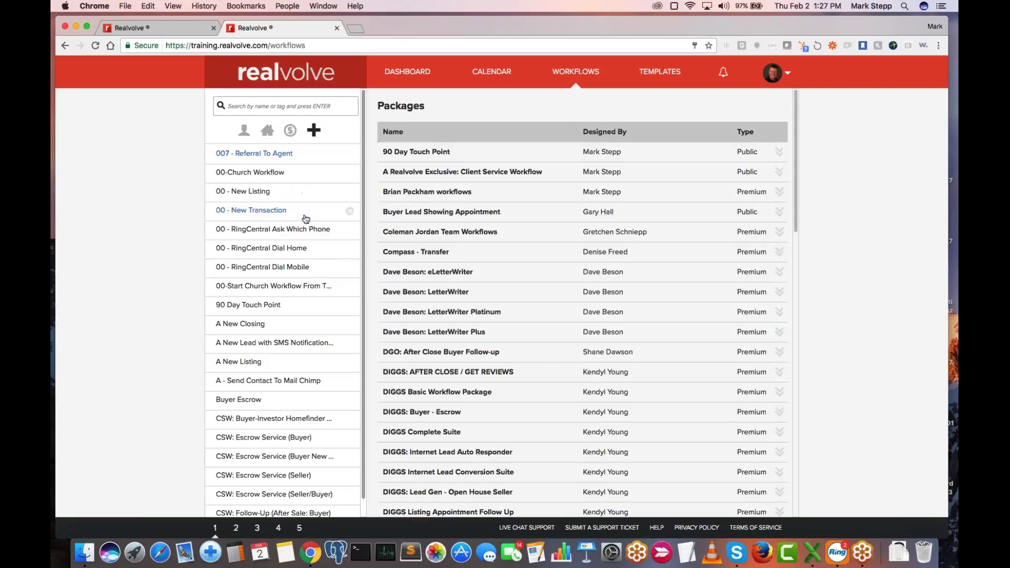
Look through the library's workflow packages and expand the details of the 90 Day Touch Point package.
{"action": "scroll", "coordinate": [457, 290], "scroll_direction": "down", "scroll_amount": 1}
{"action": "scroll", "coordinate": [582, 303], "scroll_direction": "down", "scroll_amount": 5}
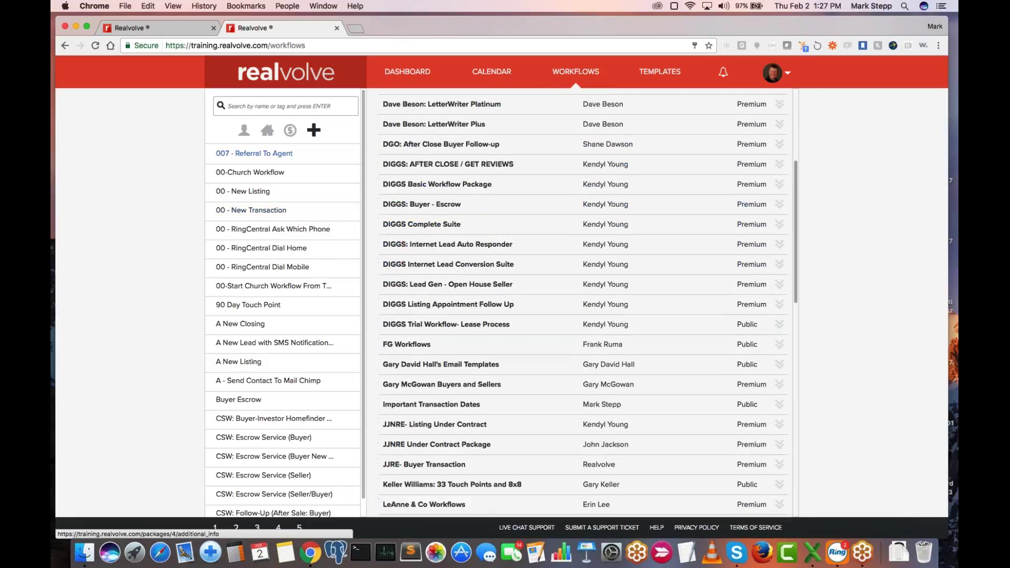
{"action": "scroll", "coordinate": [582, 303], "scroll_direction": "down", "scroll_amount": 10}
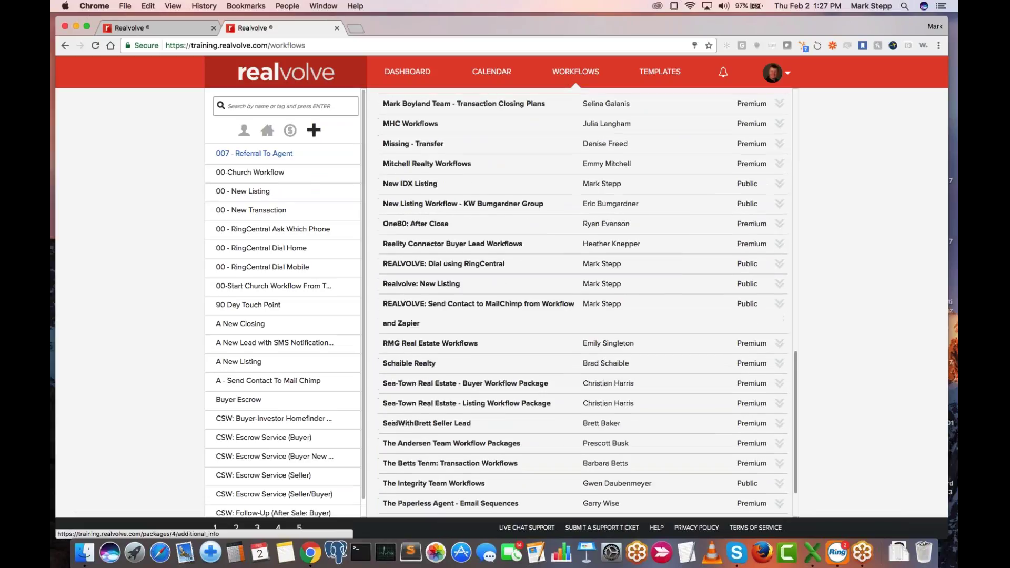
{"action": "scroll", "coordinate": [582, 303], "scroll_direction": "down", "scroll_amount": 1}
{"action": "scroll", "coordinate": [600, 272], "scroll_direction": "up", "scroll_amount": 15}
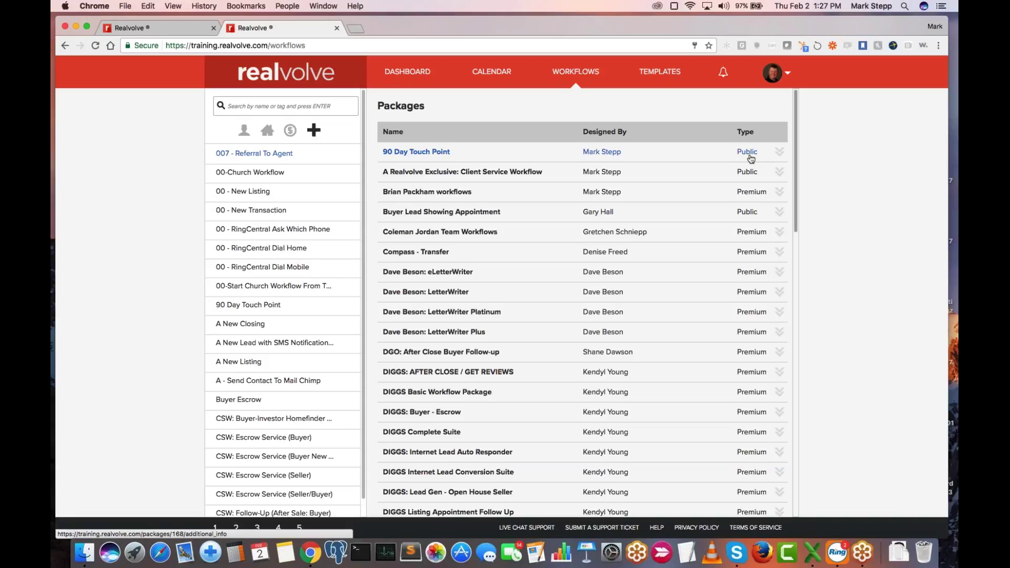
{"action": "left_click", "coordinate": [779, 154]}
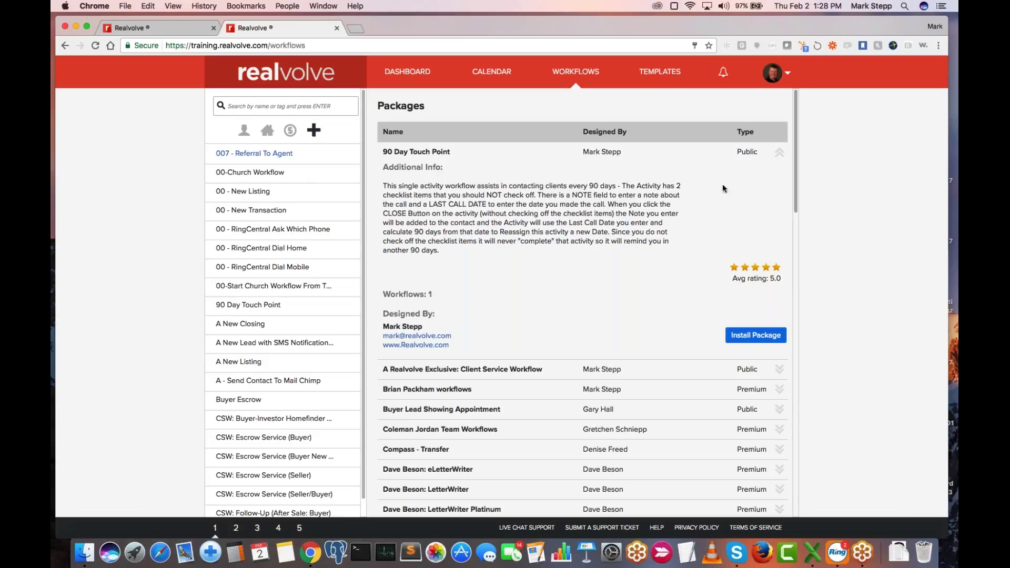
Expand the package "A Realvolve Exclusive: Client Service Workflow" and read the descriptions of its workflows.
{"action": "scroll", "coordinate": [635, 324], "scroll_direction": "down", "scroll_amount": 3}
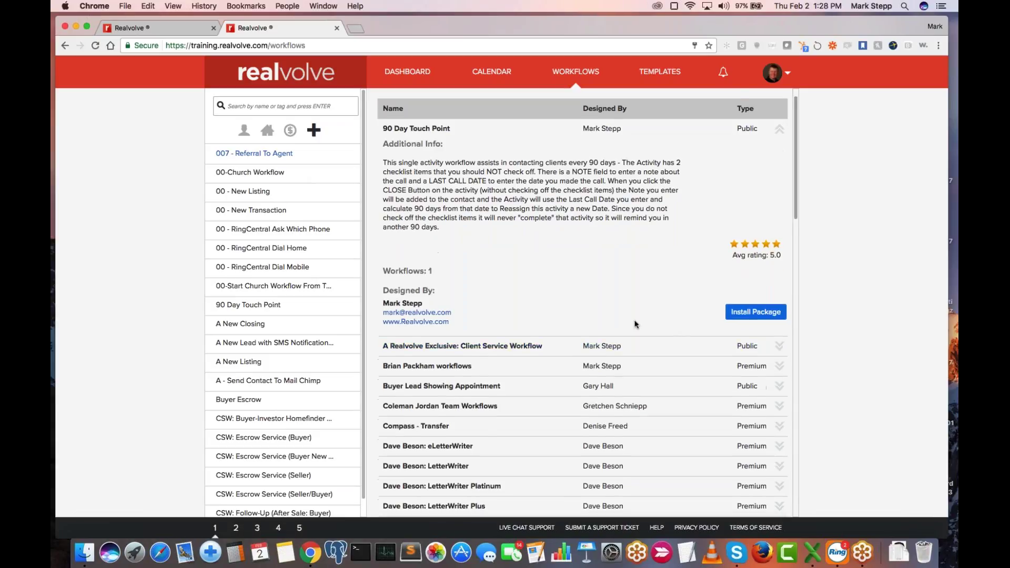
{"action": "left_click", "coordinate": [779, 307]}
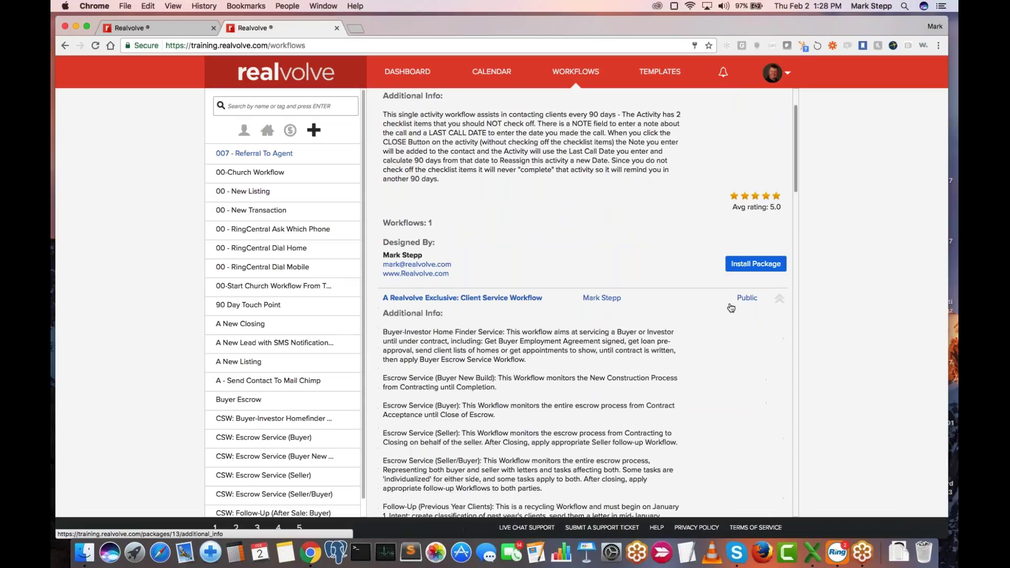
{"action": "scroll", "coordinate": [584, 303], "scroll_direction": "down", "scroll_amount": 4}
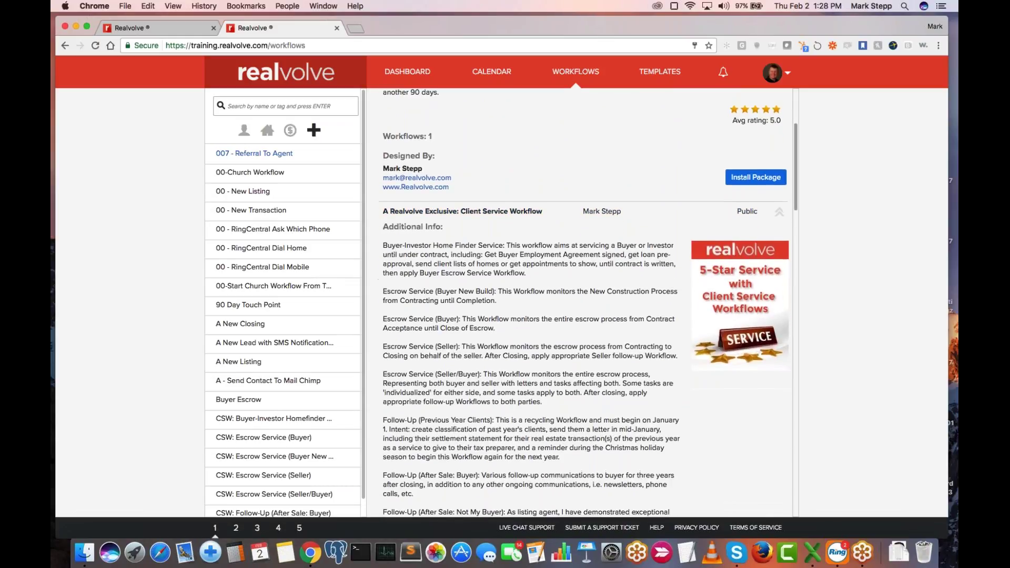
{"action": "scroll", "coordinate": [584, 302], "scroll_direction": "down", "scroll_amount": 7}
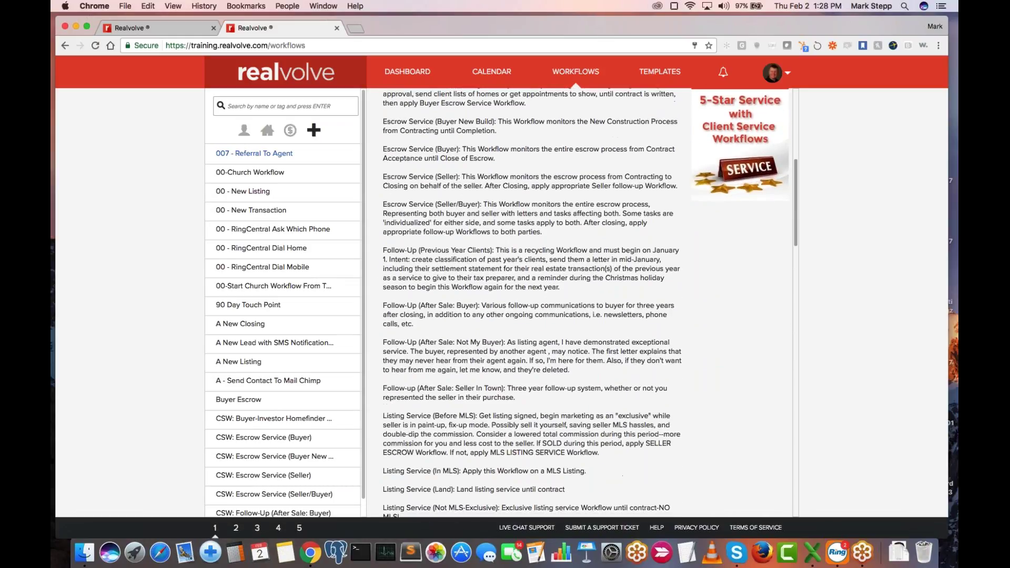
{"action": "scroll", "coordinate": [385, 230], "scroll_direction": "up", "scroll_amount": 8}
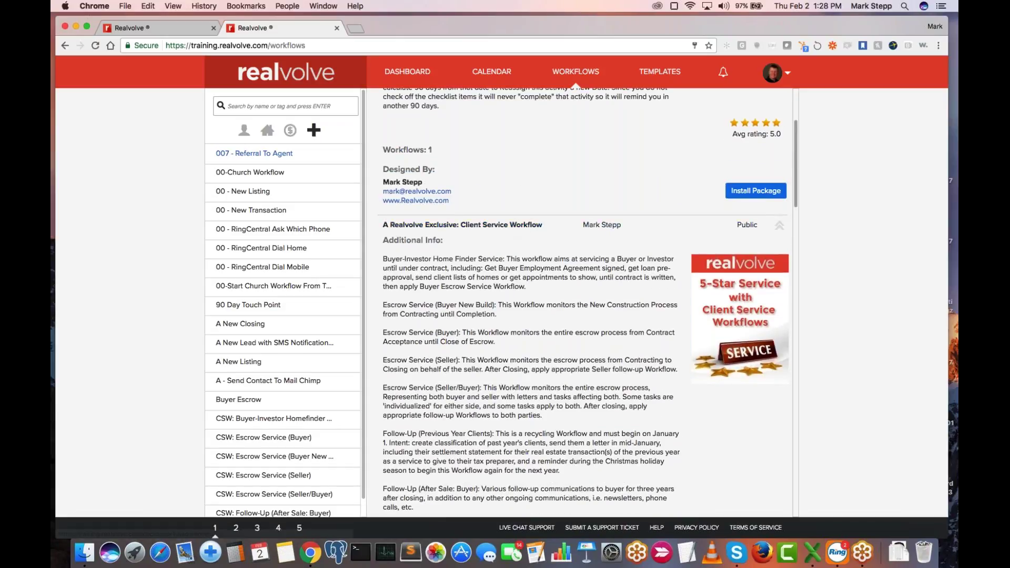
{"action": "scroll", "coordinate": [425, 166], "scroll_direction": "down", "scroll_amount": 10}
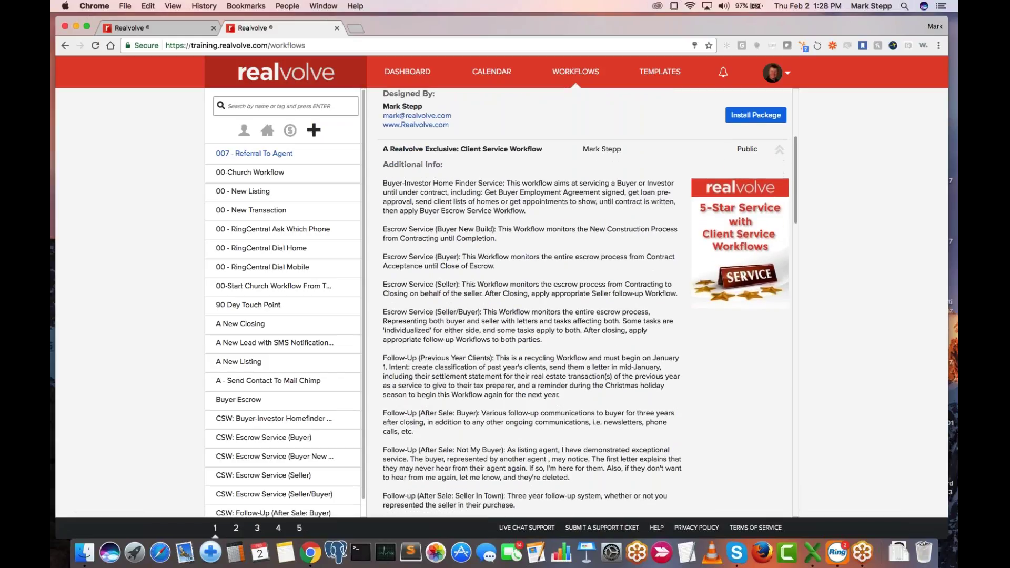
{"action": "scroll", "coordinate": [424, 167], "scroll_direction": "down", "scroll_amount": 1}
{"action": "scroll", "coordinate": [399, 220], "scroll_direction": "up", "scroll_amount": 12}
{"action": "scroll", "coordinate": [447, 289], "scroll_direction": "down", "scroll_amount": 2}
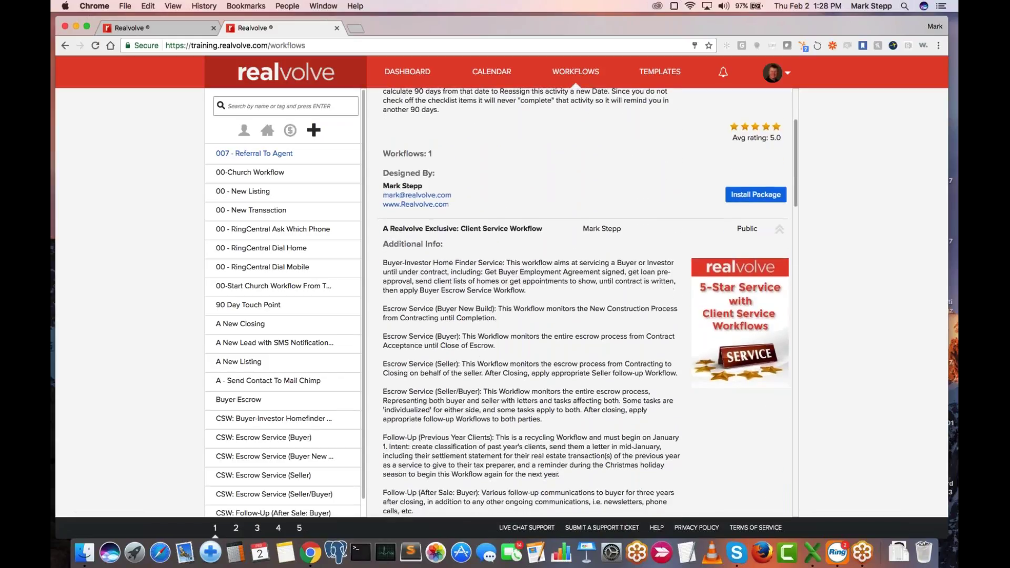
{"action": "scroll", "coordinate": [588, 301], "scroll_direction": "down", "scroll_amount": 5}
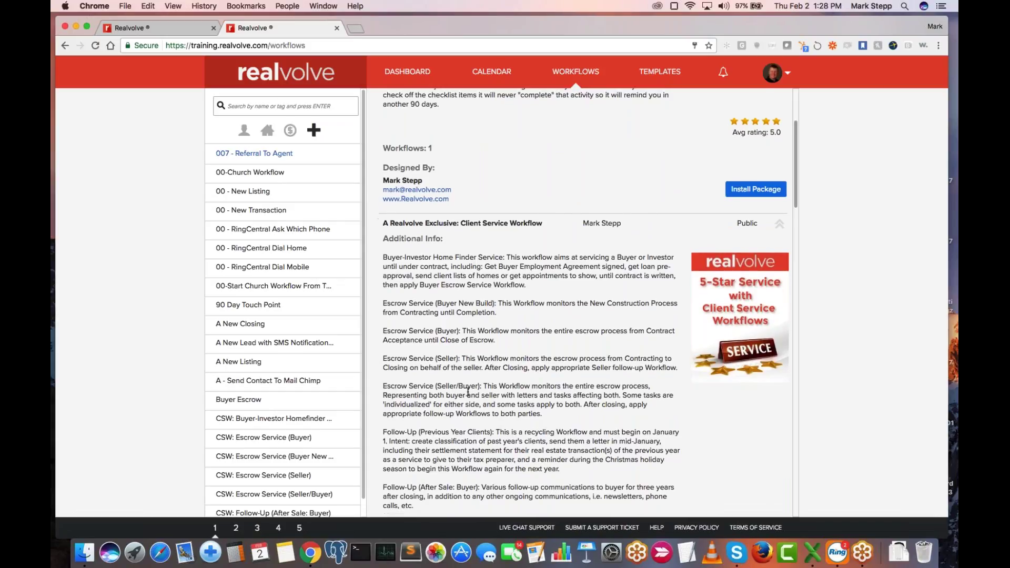
{"action": "scroll", "coordinate": [531, 300], "scroll_direction": "down", "scroll_amount": 4}
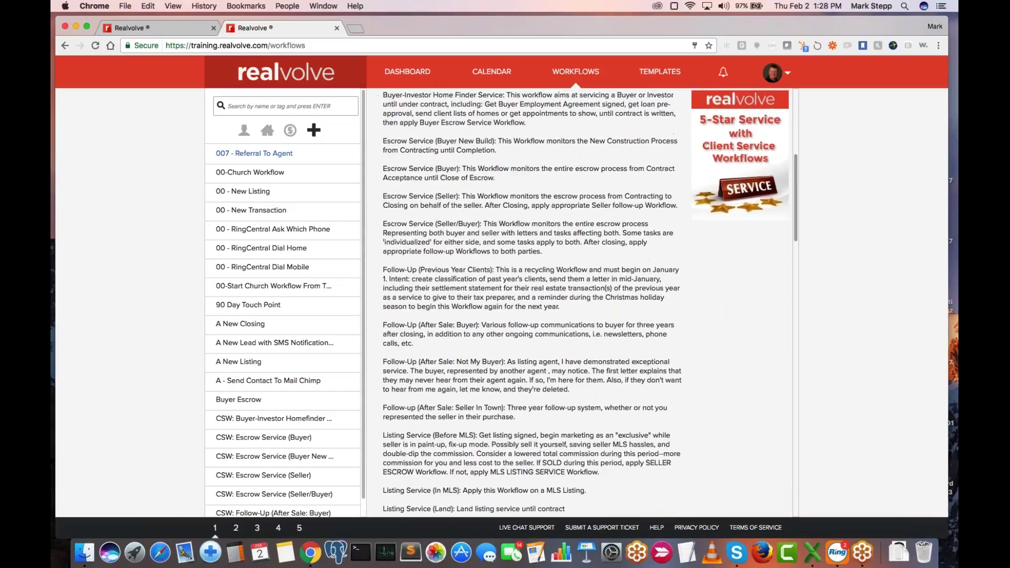
Finish reading the Client Service Workflow package's descriptions and collapse its details along with those of the 90 Day Touch Point package.
{"action": "scroll", "coordinate": [531, 299], "scroll_direction": "down", "scroll_amount": 4}
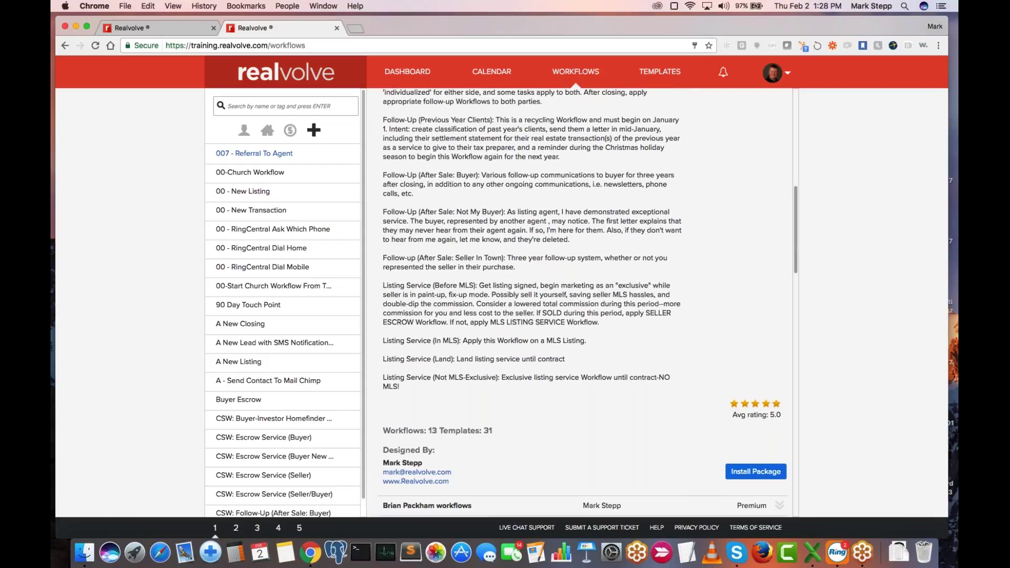
{"action": "scroll", "coordinate": [582, 302], "scroll_direction": "down", "scroll_amount": 1}
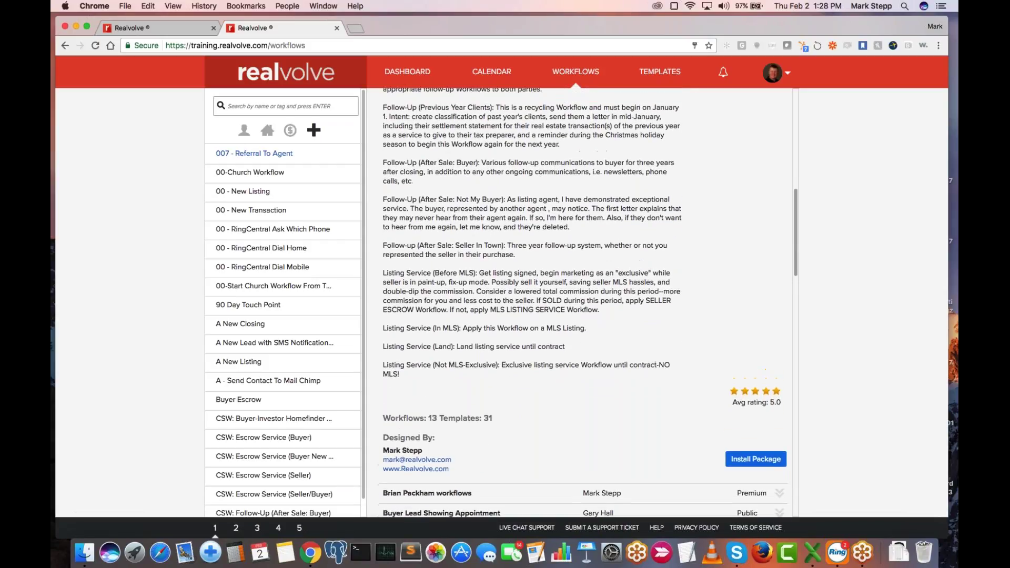
{"action": "scroll", "coordinate": [583, 302], "scroll_direction": "up", "scroll_amount": 7}
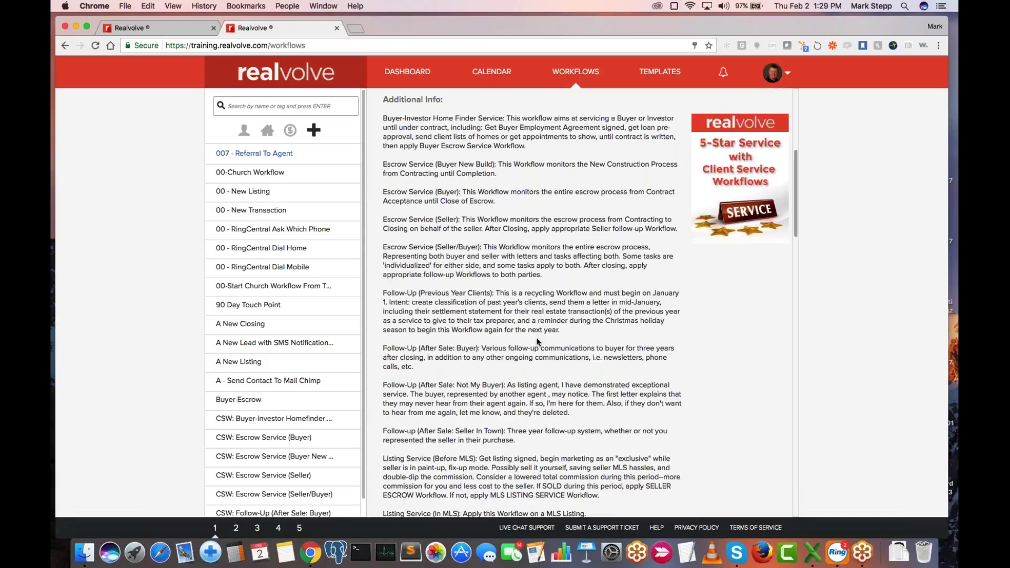
{"action": "scroll", "coordinate": [537, 342], "scroll_direction": "up", "scroll_amount": 1}
{"action": "scroll", "coordinate": [537, 341], "scroll_direction": "up", "scroll_amount": 1}
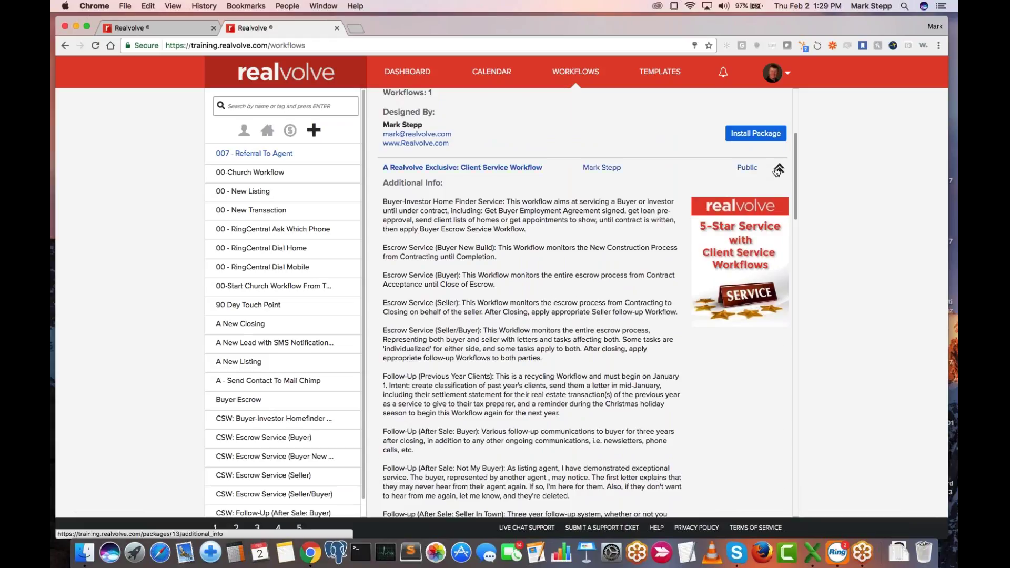
{"action": "left_click", "coordinate": [777, 169]}
{"action": "scroll", "coordinate": [770, 152], "scroll_direction": "up", "scroll_amount": 4}
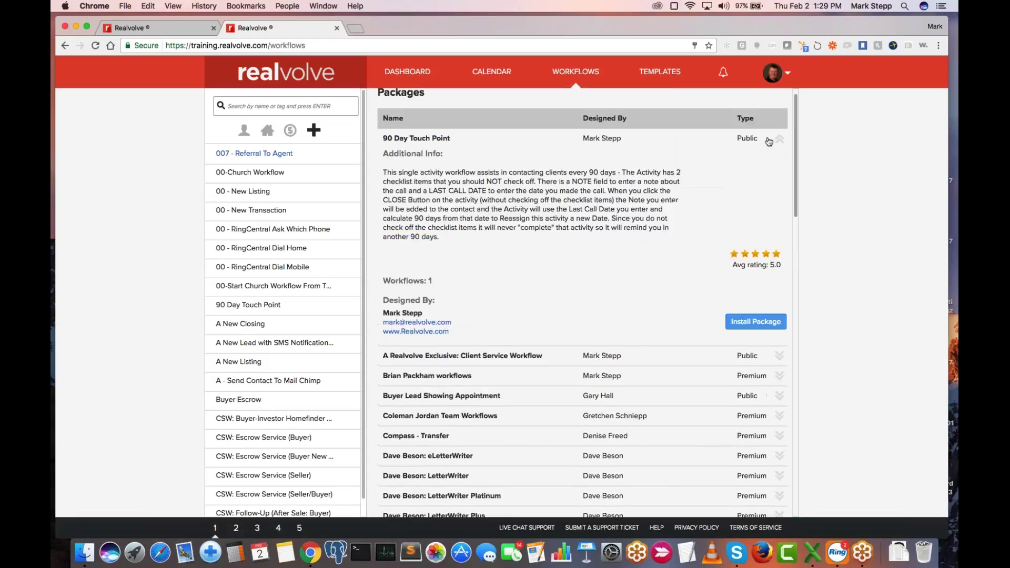
{"action": "left_click", "coordinate": [778, 152]}
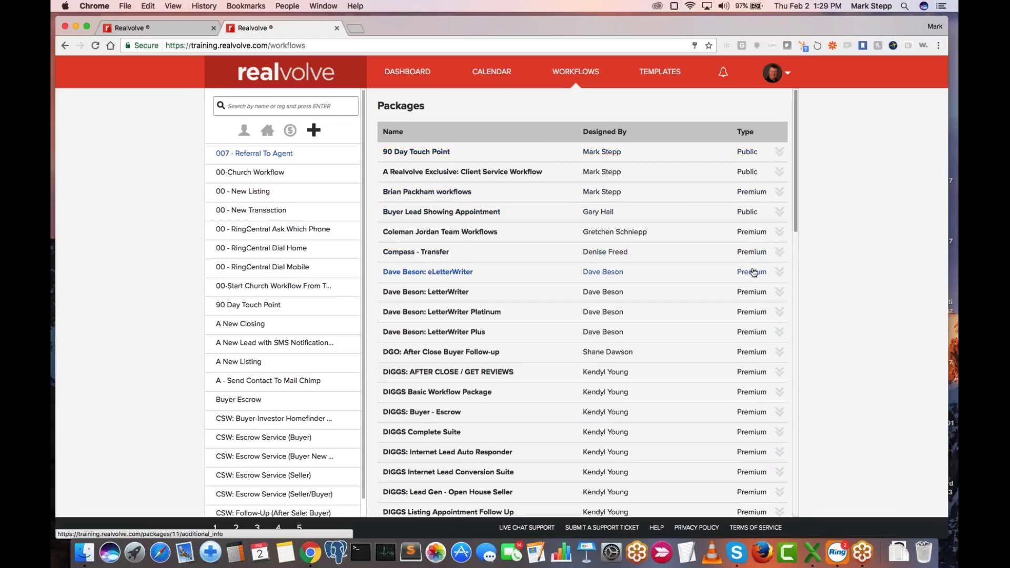
Expand the eLetterWriter package and examine its letter topics and its workflow and template counts.
{"action": "left_click", "coordinate": [778, 271]}
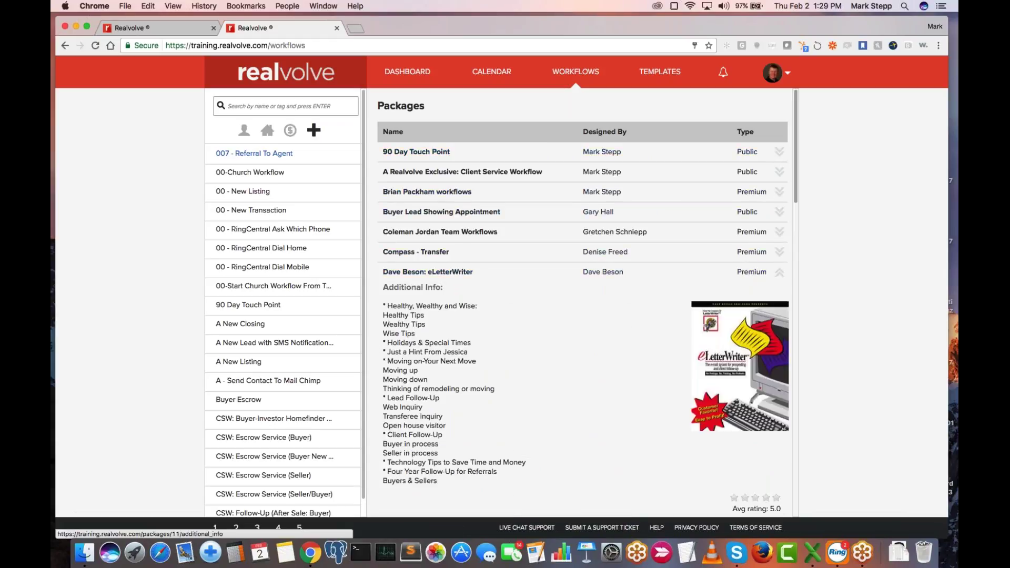
{"action": "scroll", "coordinate": [623, 322], "scroll_direction": "down", "scroll_amount": 2}
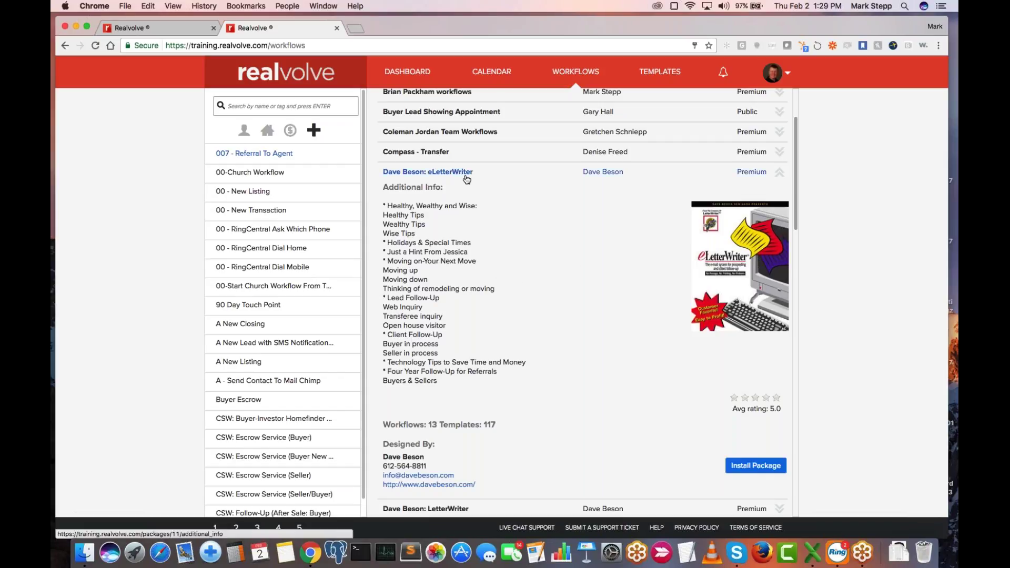
{"action": "double_click", "coordinate": [485, 426]}
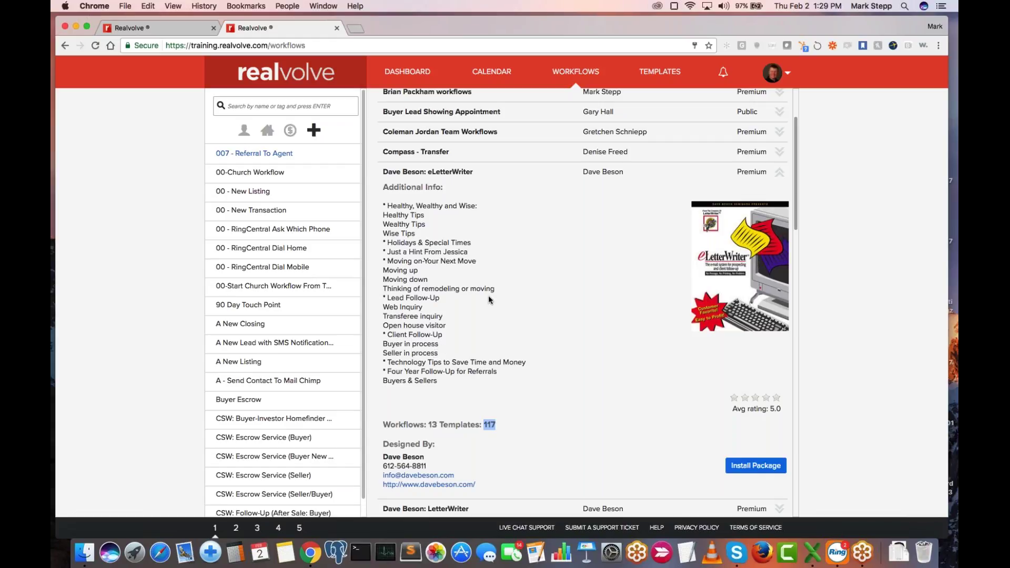
Expand the LetterWriter package, read its 7 Year Follow-Up entry and bring up the code entry for installing it.
{"action": "scroll", "coordinate": [488, 297], "scroll_direction": "down", "scroll_amount": 5}
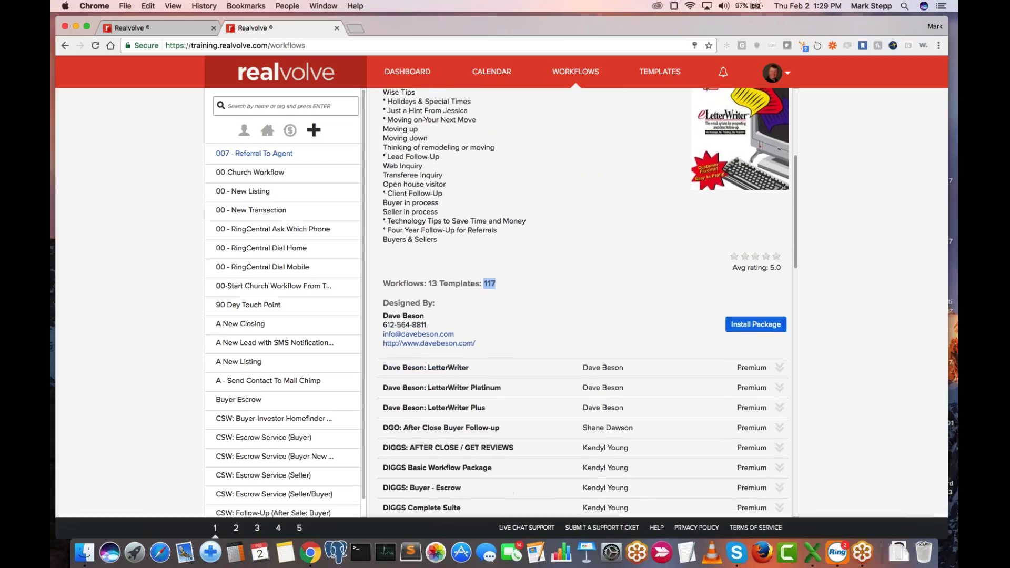
{"action": "left_click", "coordinate": [462, 368]}
{"action": "scroll", "coordinate": [462, 197], "scroll_direction": "down", "scroll_amount": 8}
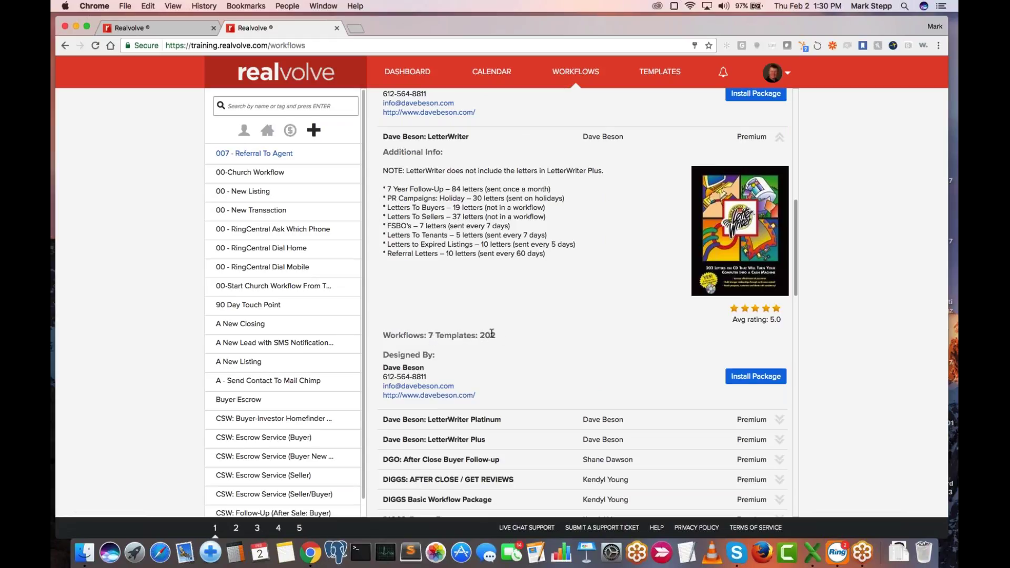
{"action": "left_click_drag", "start_coordinate": [387, 191], "coordinate": [556, 192]}
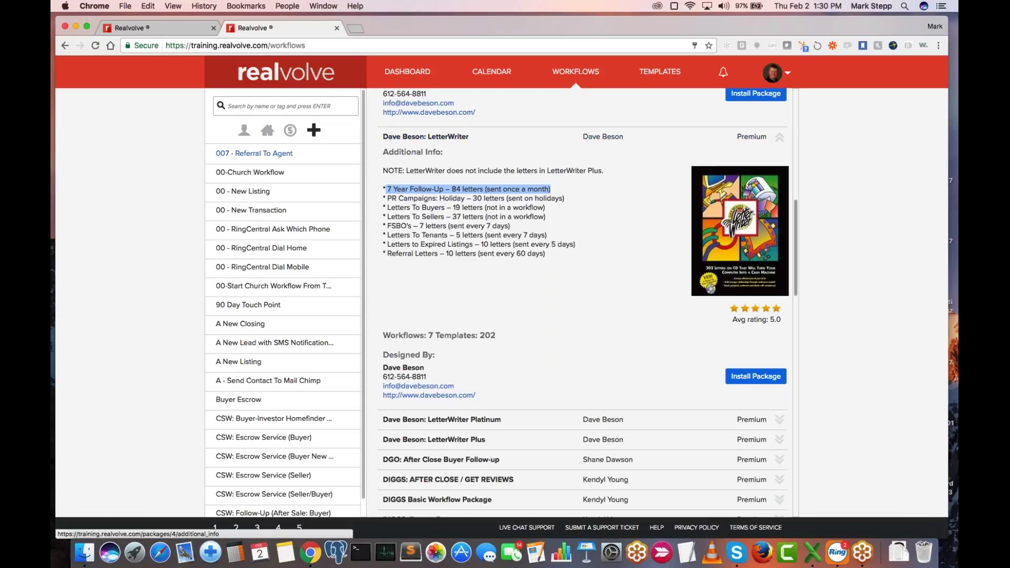
{"action": "left_click", "coordinate": [755, 376]}
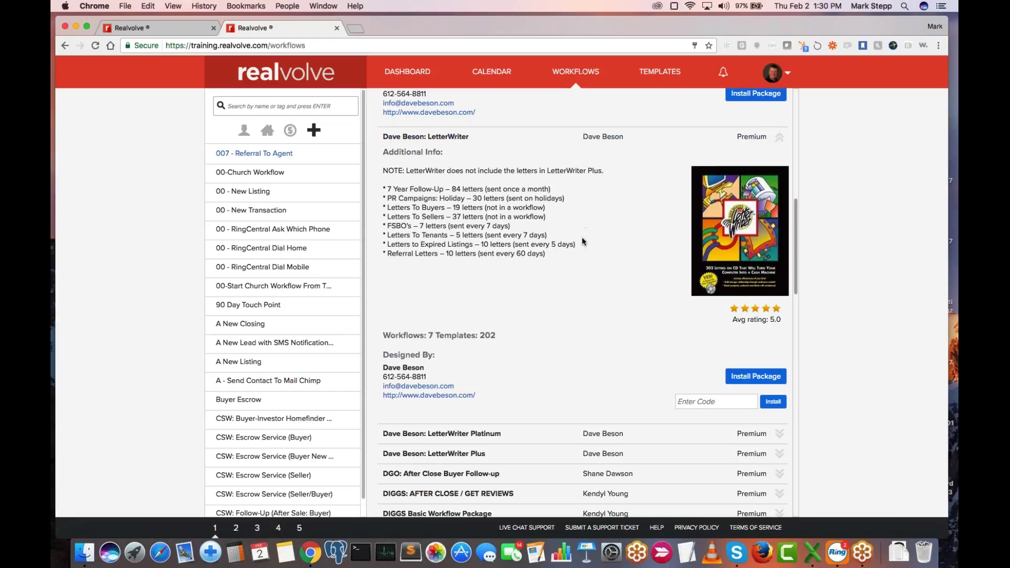
Find and expand "The Paperless Agent - Email Sequences" package, bring up its install code entry and review its email sequences.
{"action": "scroll", "coordinate": [554, 377], "scroll_direction": "down", "scroll_amount": 5}
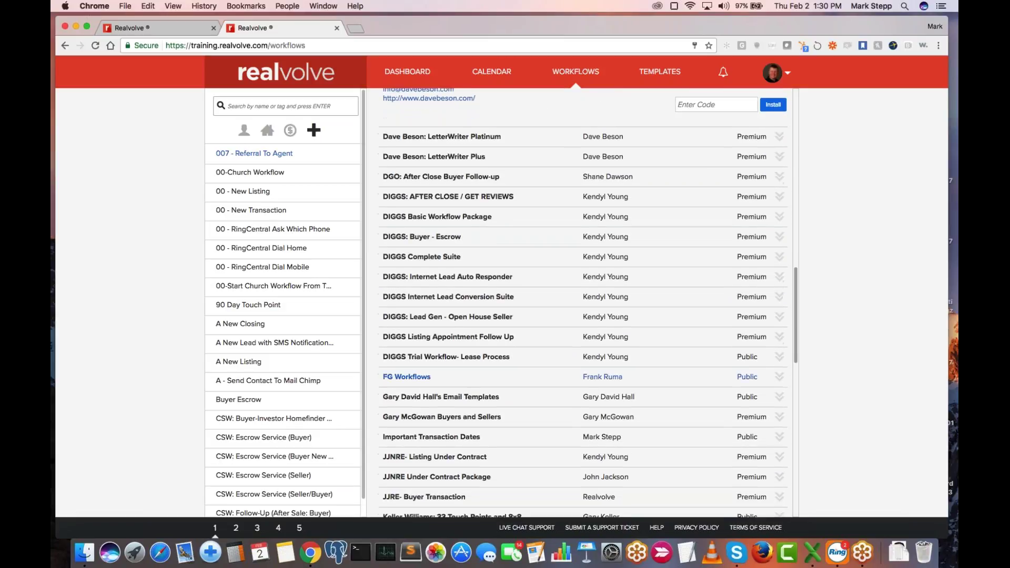
{"action": "scroll", "coordinate": [528, 411], "scroll_direction": "down", "scroll_amount": 5}
{"action": "scroll", "coordinate": [529, 410], "scroll_direction": "down", "scroll_amount": 8}
{"action": "scroll", "coordinate": [530, 411], "scroll_direction": "down", "scroll_amount": 1}
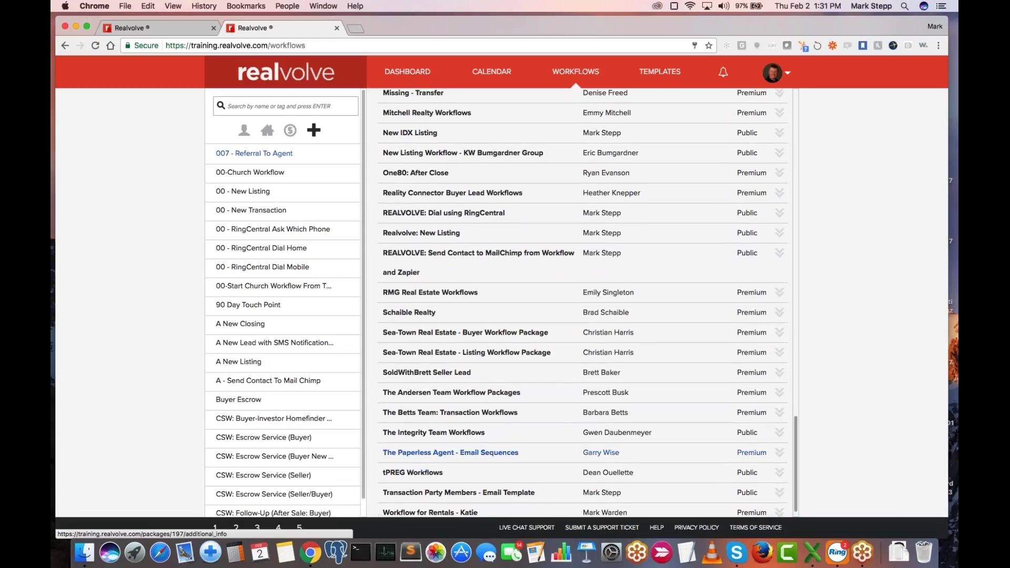
{"action": "left_click", "coordinate": [508, 455]}
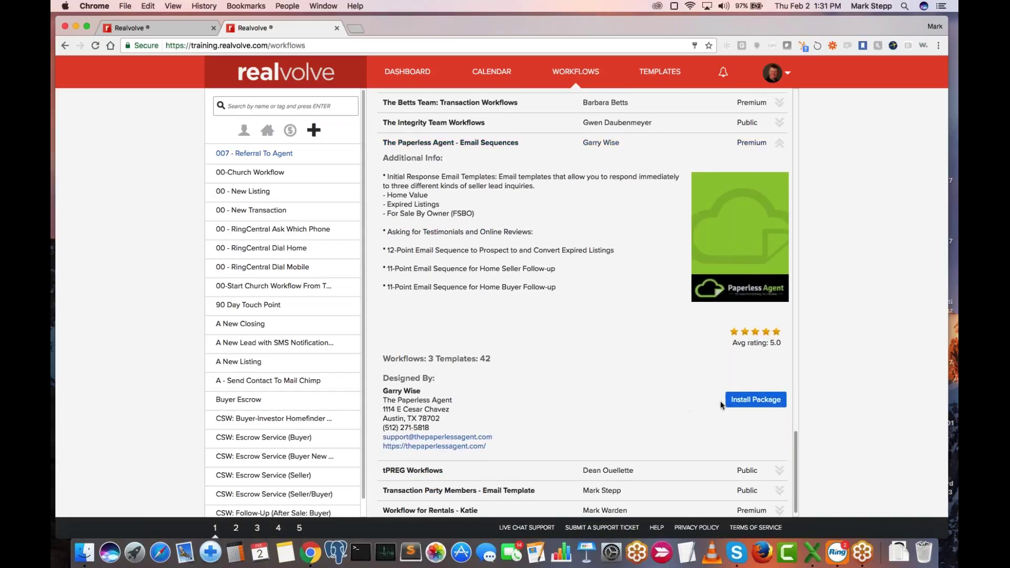
{"action": "left_click", "coordinate": [747, 399]}
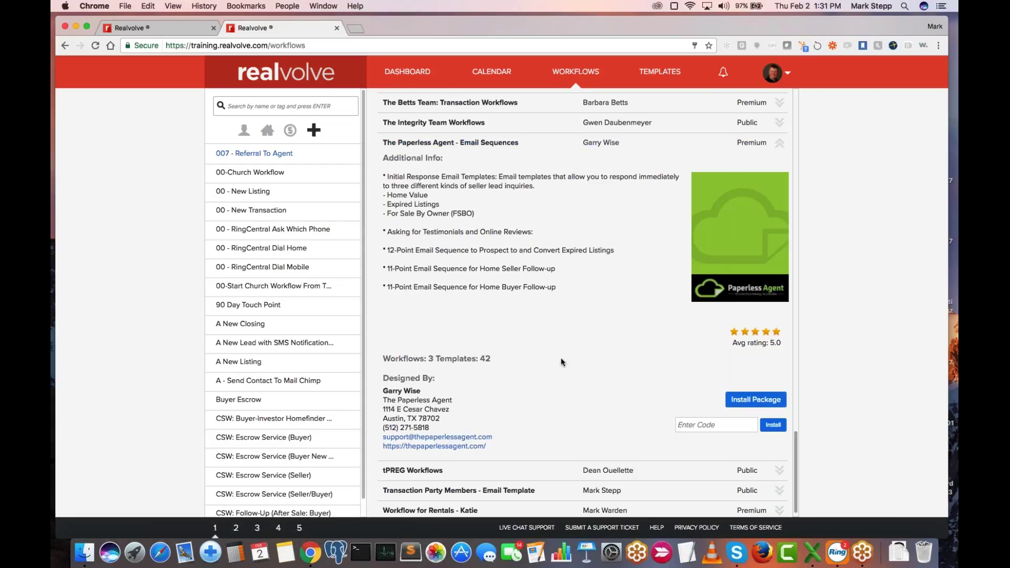
{"action": "scroll", "coordinate": [552, 307], "scroll_direction": "up", "scroll_amount": 1}
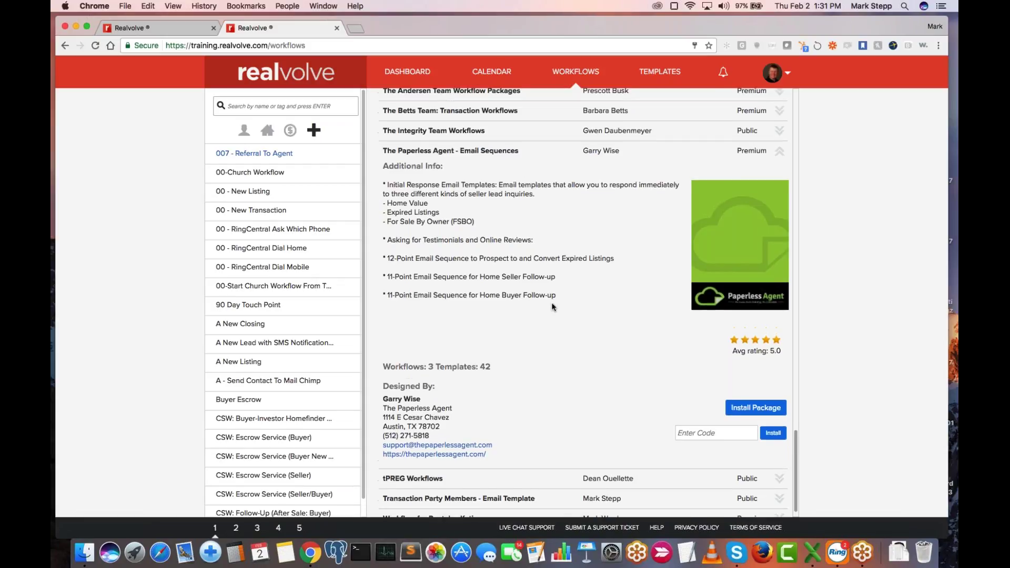
{"action": "scroll", "coordinate": [552, 308], "scroll_direction": "up", "scroll_amount": 1}
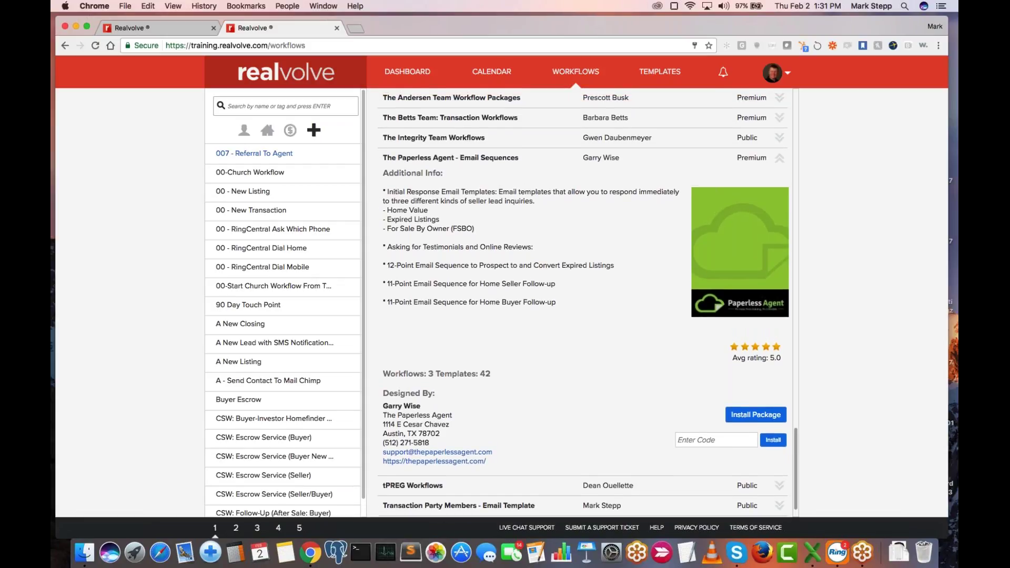
{"action": "scroll", "coordinate": [584, 303], "scroll_direction": "up", "scroll_amount": 3}
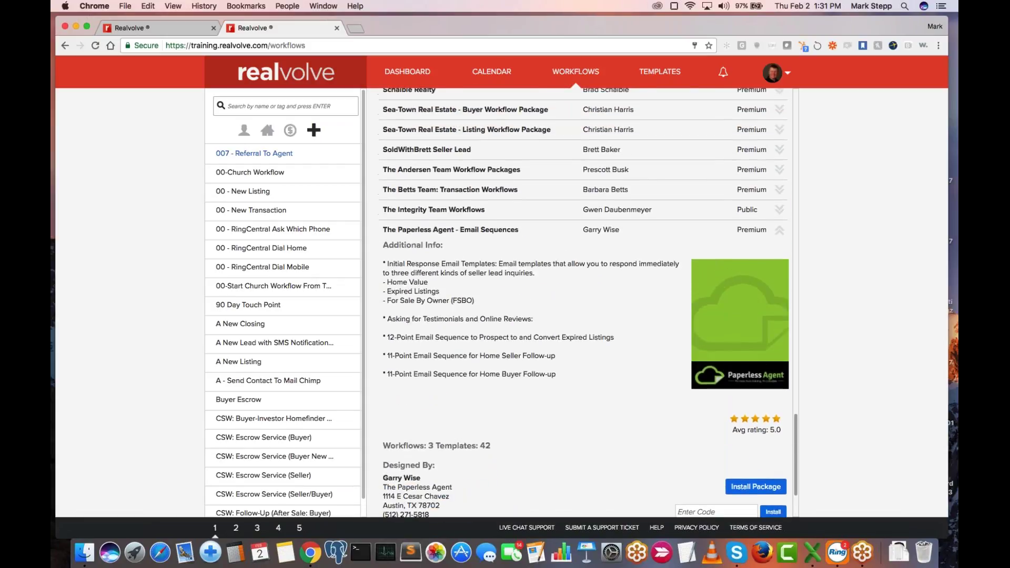
Collapse the eLetterWriter and LetterWriter package details and return from the library to the Workflow Editor.
{"action": "scroll", "coordinate": [584, 302], "scroll_direction": "up", "scroll_amount": 10}
{"action": "scroll", "coordinate": [583, 303], "scroll_direction": "up", "scroll_amount": 10}
{"action": "scroll", "coordinate": [584, 303], "scroll_direction": "up", "scroll_amount": 5}
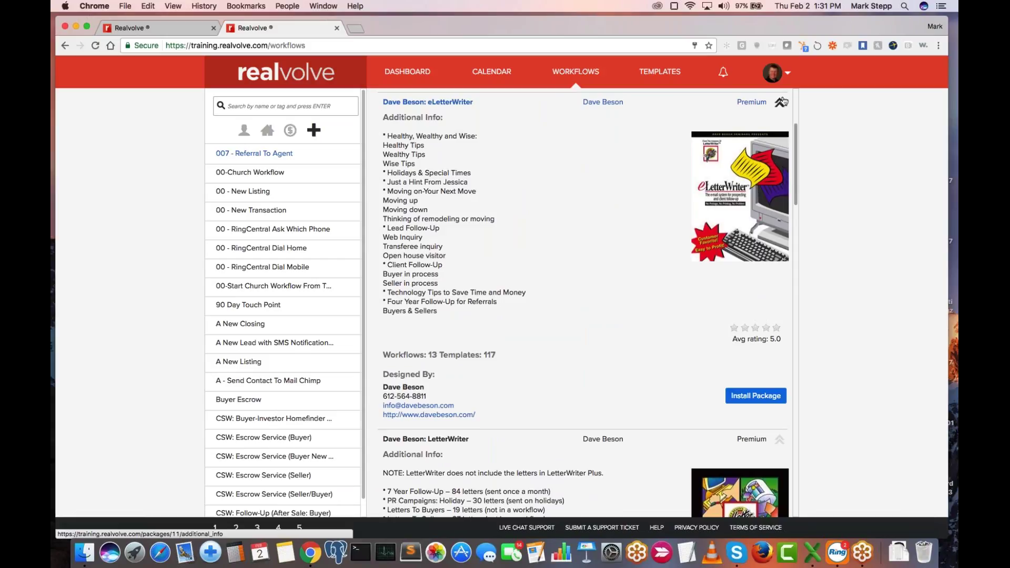
{"action": "left_click", "coordinate": [783, 101]}
{"action": "left_click", "coordinate": [783, 122]}
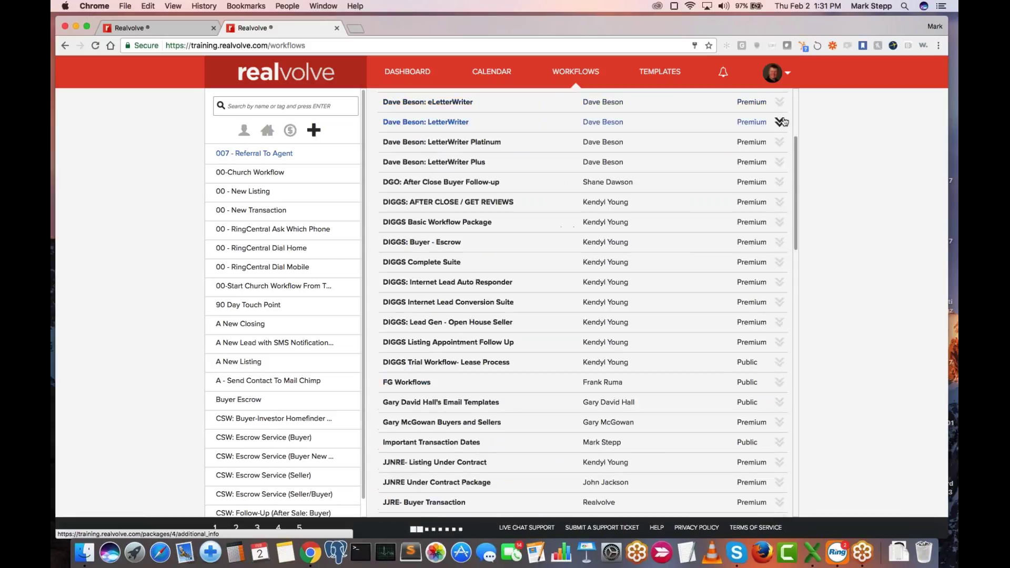
{"action": "left_click", "coordinate": [581, 74]}
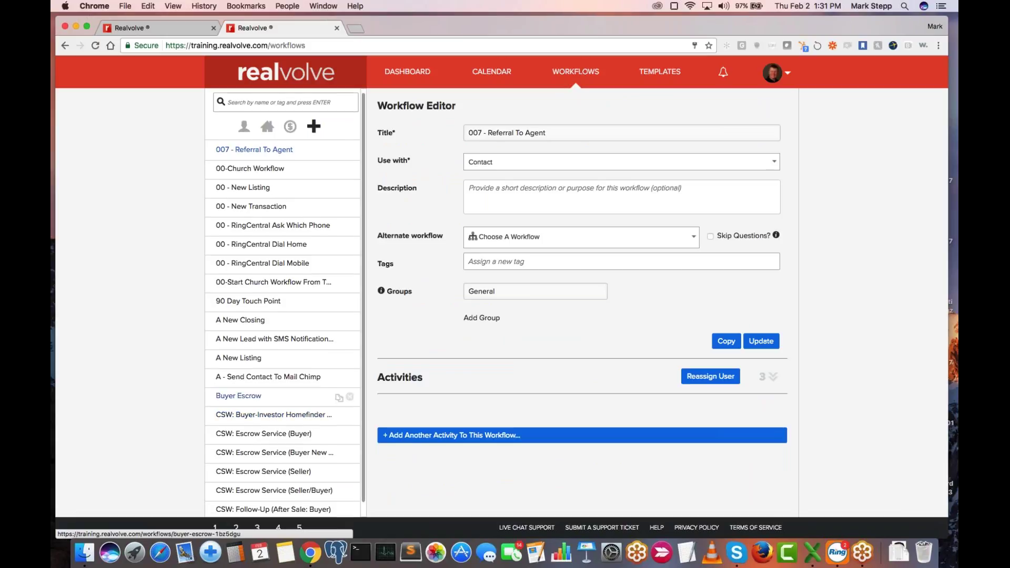
Search the workflows for "csw" and open CSW: Escrow Service (Buyer).
{"action": "left_click", "coordinate": [279, 101]}
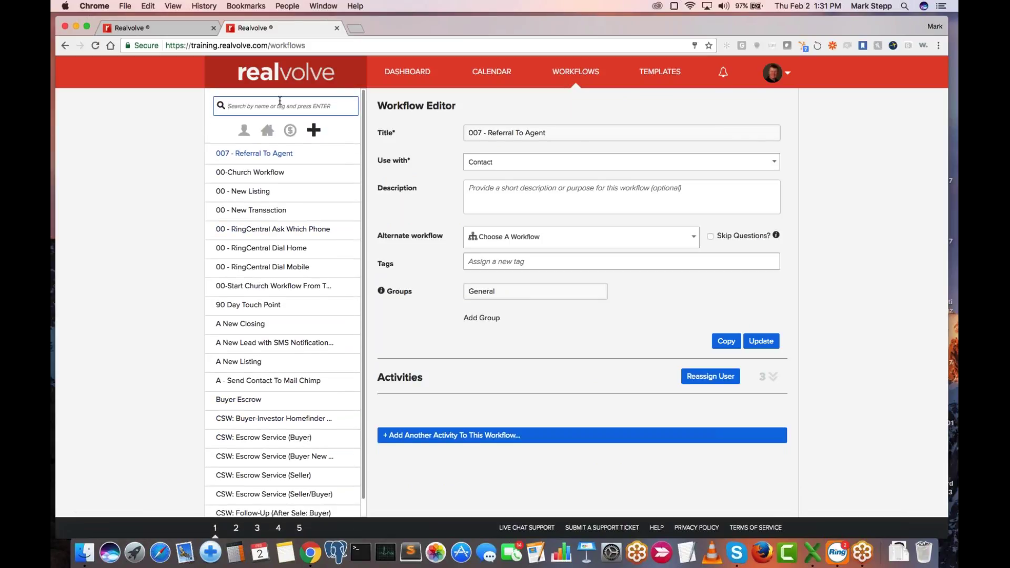
{"action": "type", "text": "csw"}
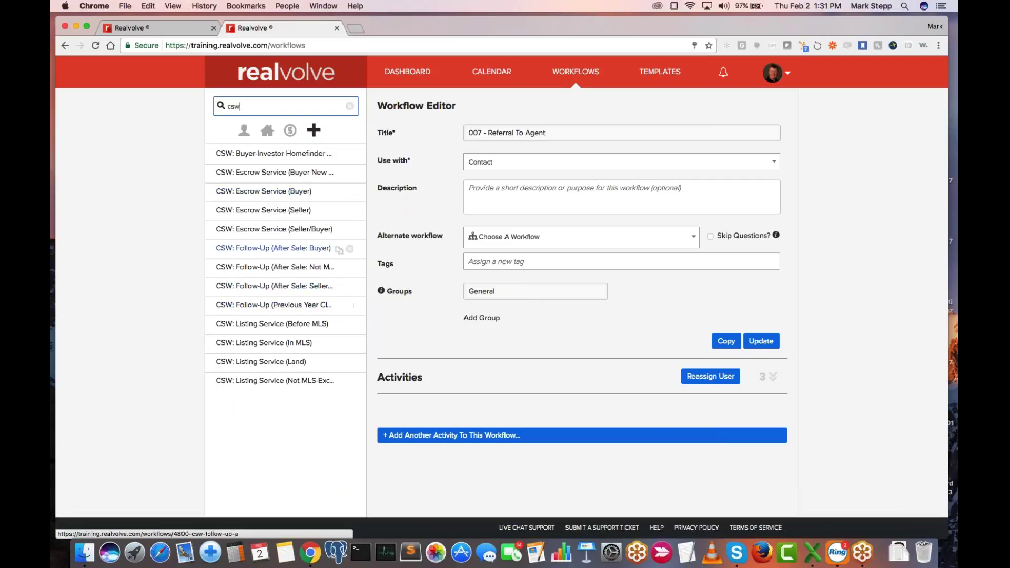
{"action": "left_click", "coordinate": [272, 193]}
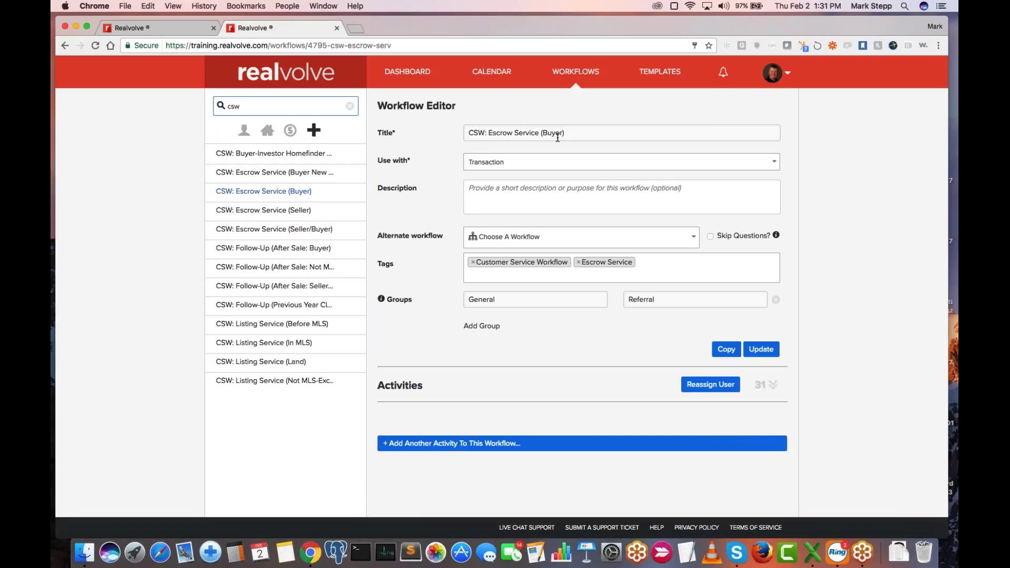
Expand the activities of the CSW: Escrow Service (Buyer) workflow and review their types and timing relative to the contract and closing dates.
{"action": "left_click", "coordinate": [772, 384]}
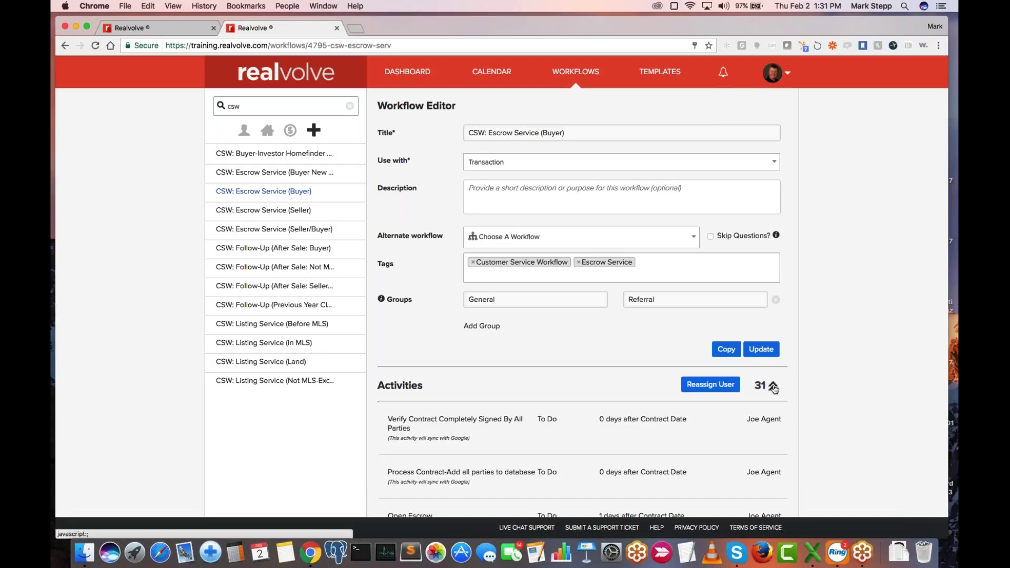
{"action": "scroll", "coordinate": [603, 428], "scroll_direction": "down", "scroll_amount": 5}
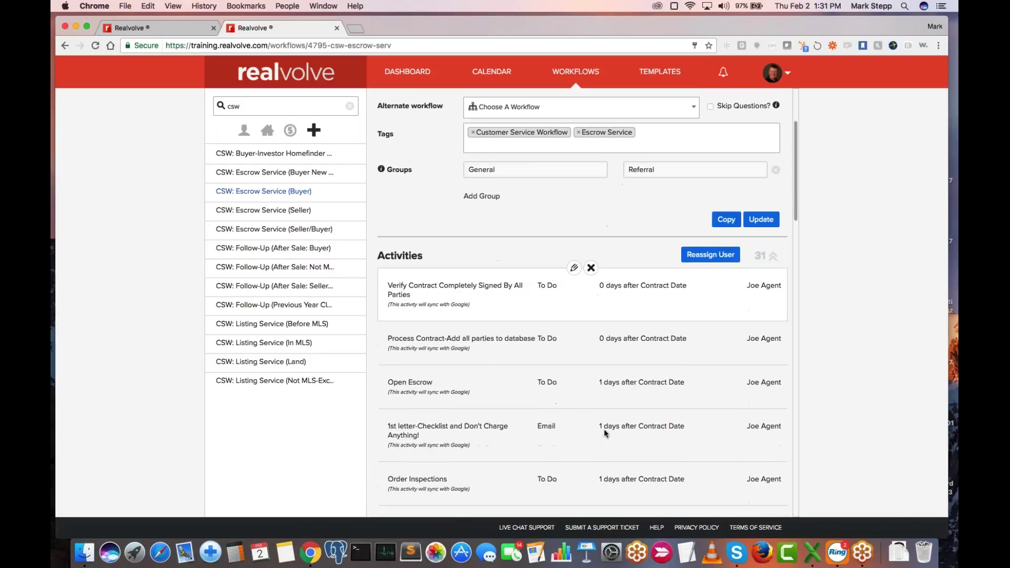
{"action": "scroll", "coordinate": [602, 422], "scroll_direction": "down", "scroll_amount": 10}
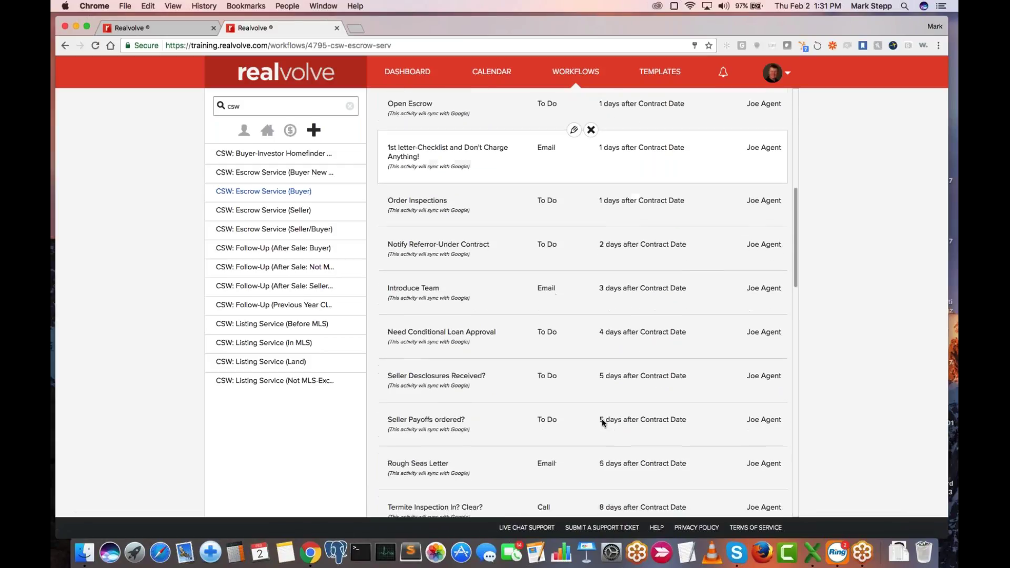
{"action": "scroll", "coordinate": [603, 422], "scroll_direction": "down", "scroll_amount": 7}
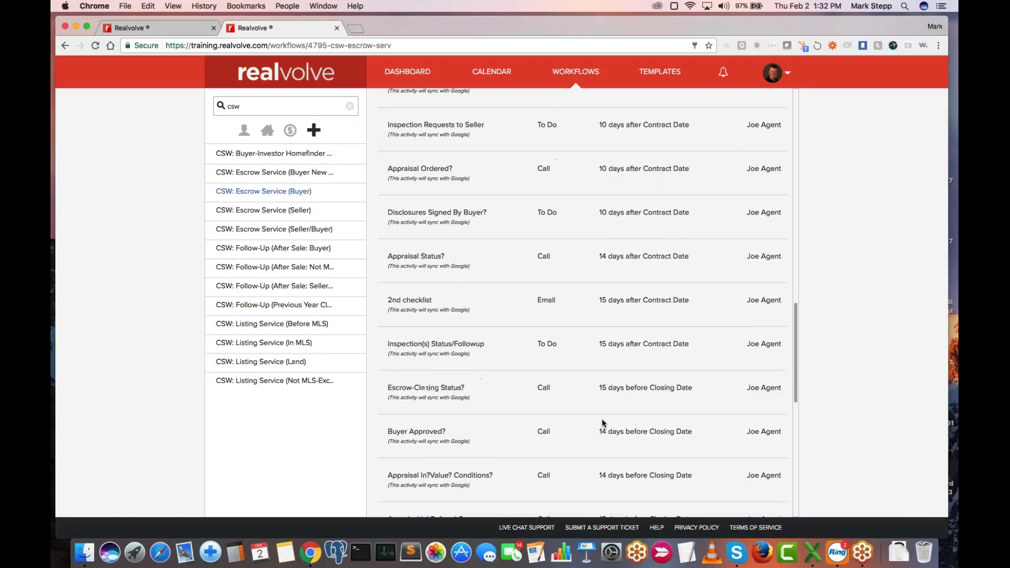
{"action": "scroll", "coordinate": [602, 422], "scroll_direction": "down", "scroll_amount": 6}
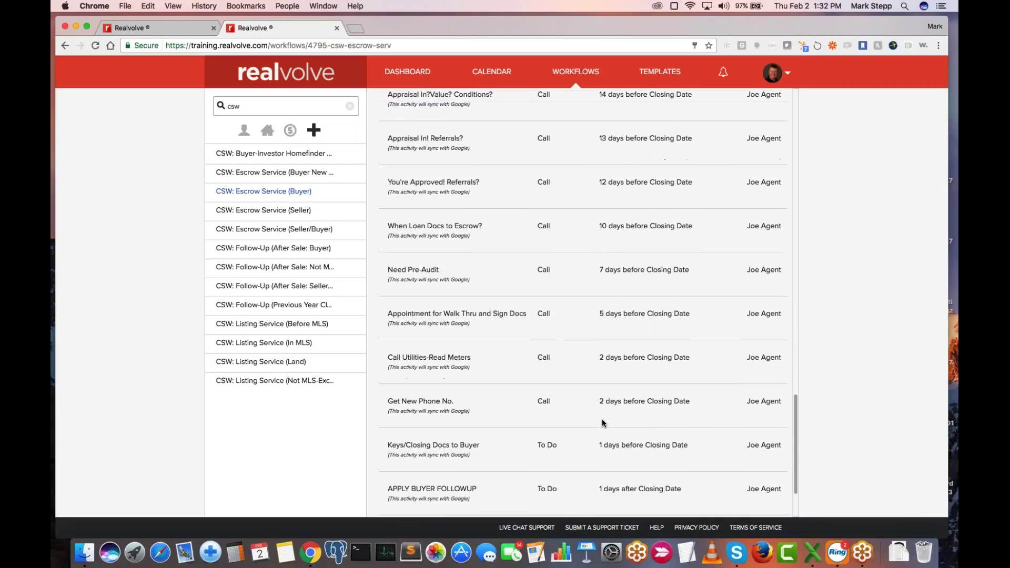
{"action": "scroll", "coordinate": [602, 420], "scroll_direction": "up", "scroll_amount": 5}
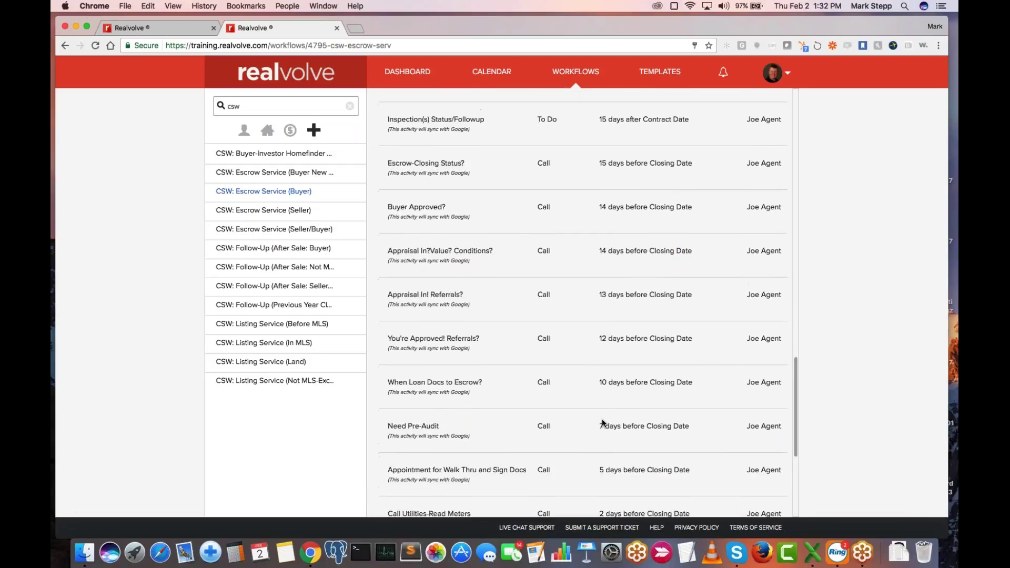
{"action": "scroll", "coordinate": [602, 421], "scroll_direction": "up", "scroll_amount": 7}
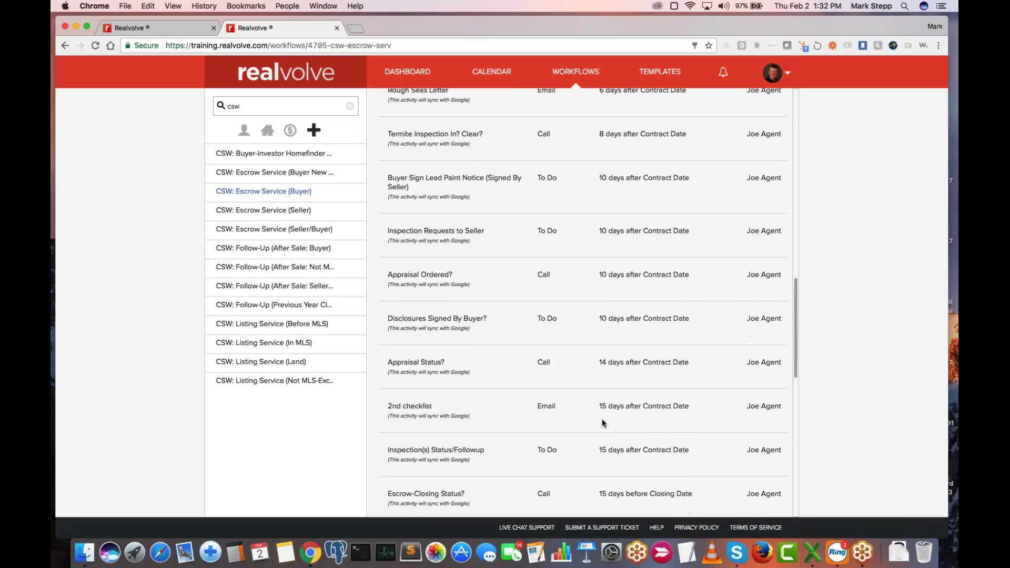
{"action": "scroll", "coordinate": [602, 419], "scroll_direction": "up", "scroll_amount": 3}
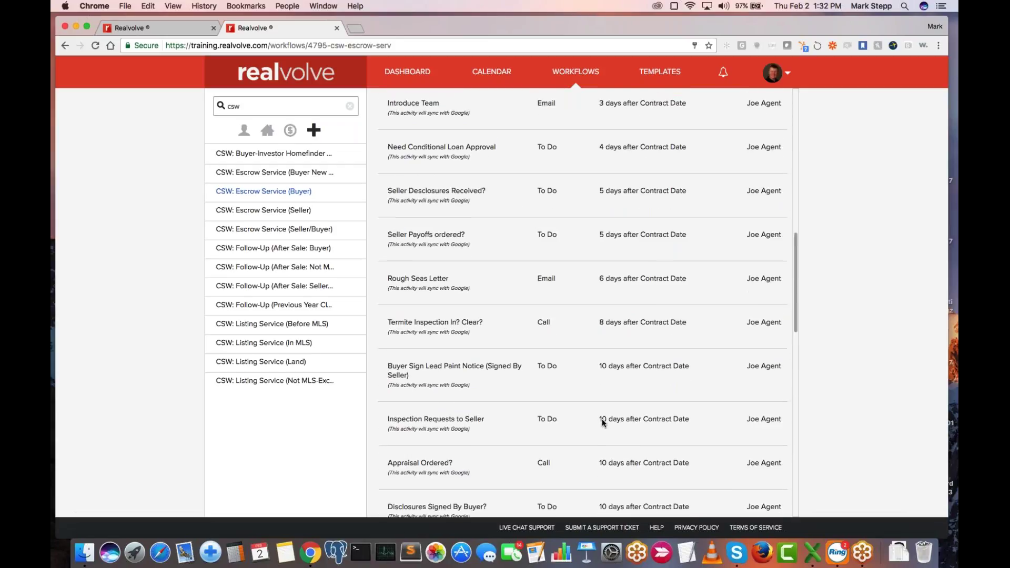
{"action": "mouse_move", "coordinate": [339, 193]}
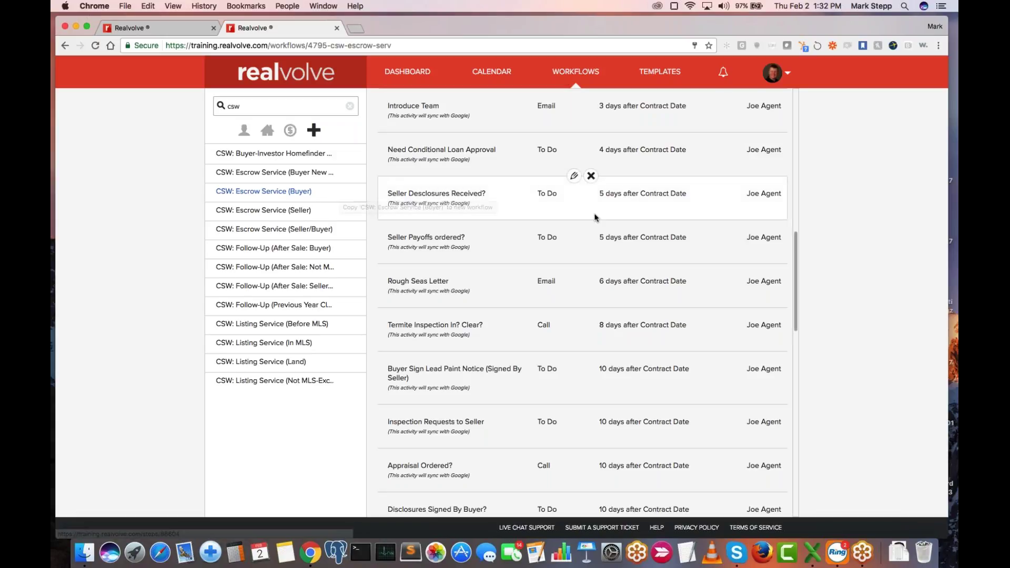
Open the "Seller Desclosures Received?" activity for editing and check the options for adding a new workflow.
{"action": "left_click", "coordinate": [574, 178]}
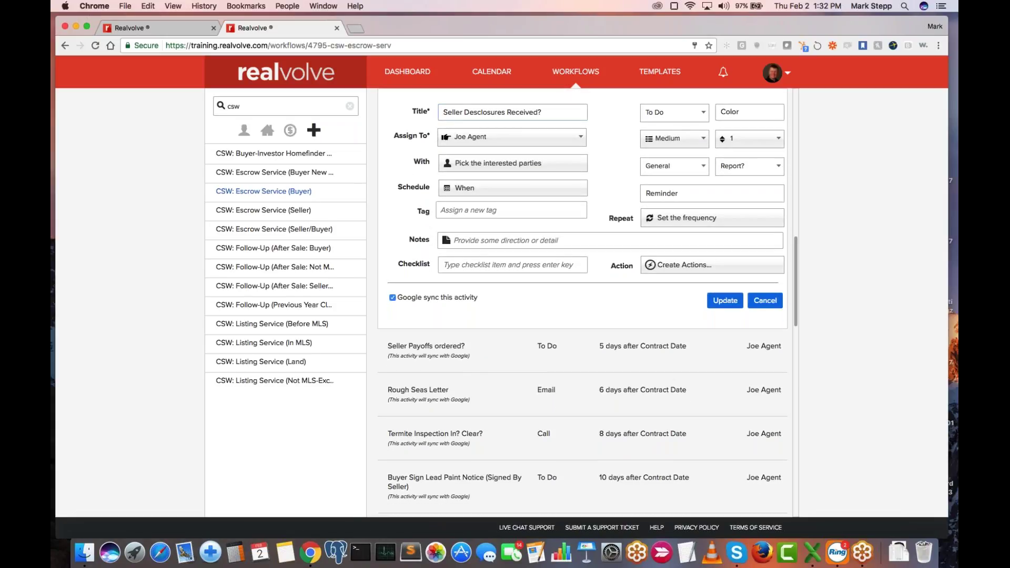
{"action": "left_click", "coordinate": [731, 306]}
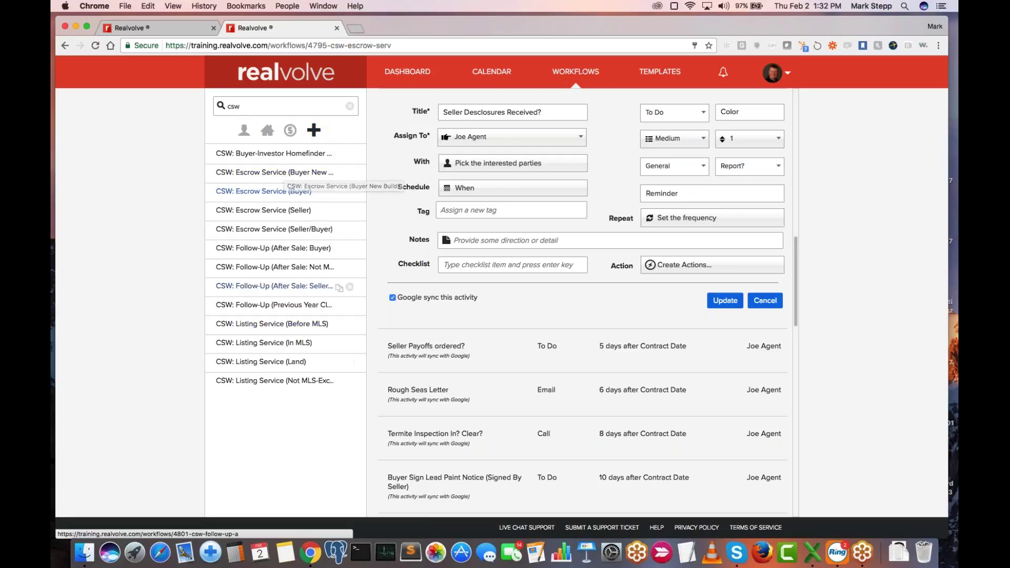
{"action": "left_click", "coordinate": [314, 133]}
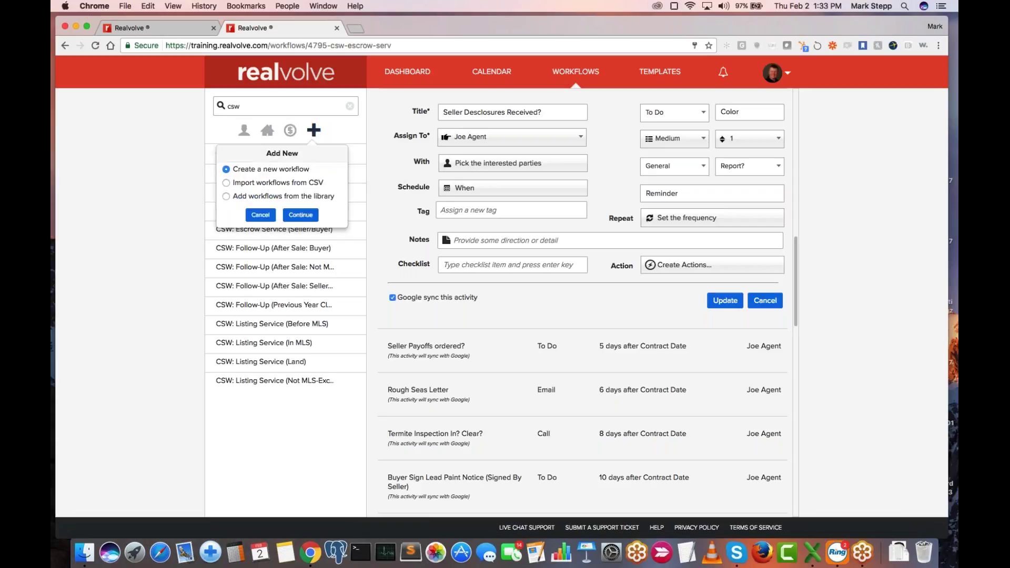
{"action": "left_click", "coordinate": [345, 131]}
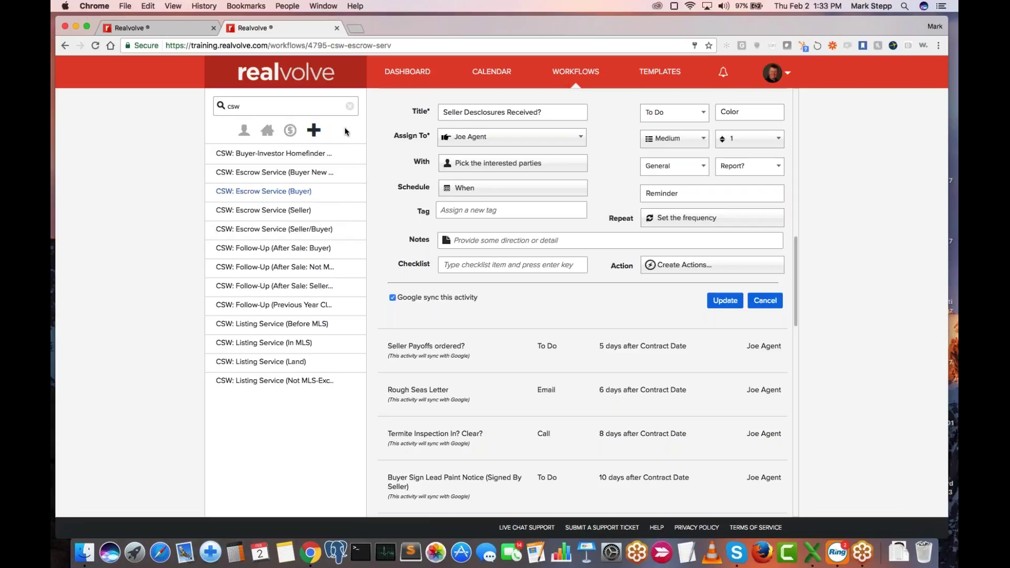
Open go.realvolve.com/training in a new browser tab and copy the page's address.
{"action": "left_click", "coordinate": [357, 29]}
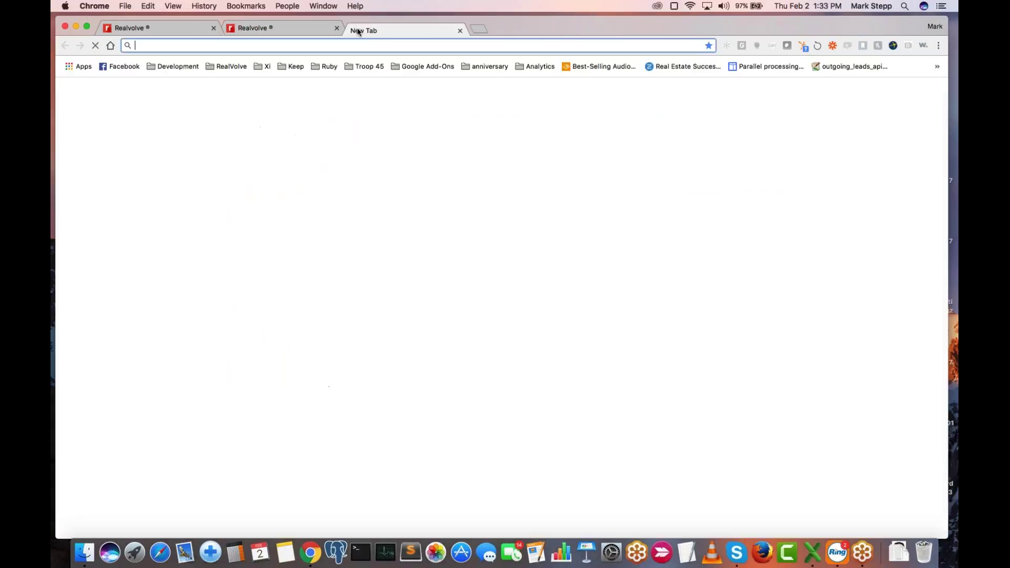
{"action": "type", "text": "go.realvolve.com/training"}
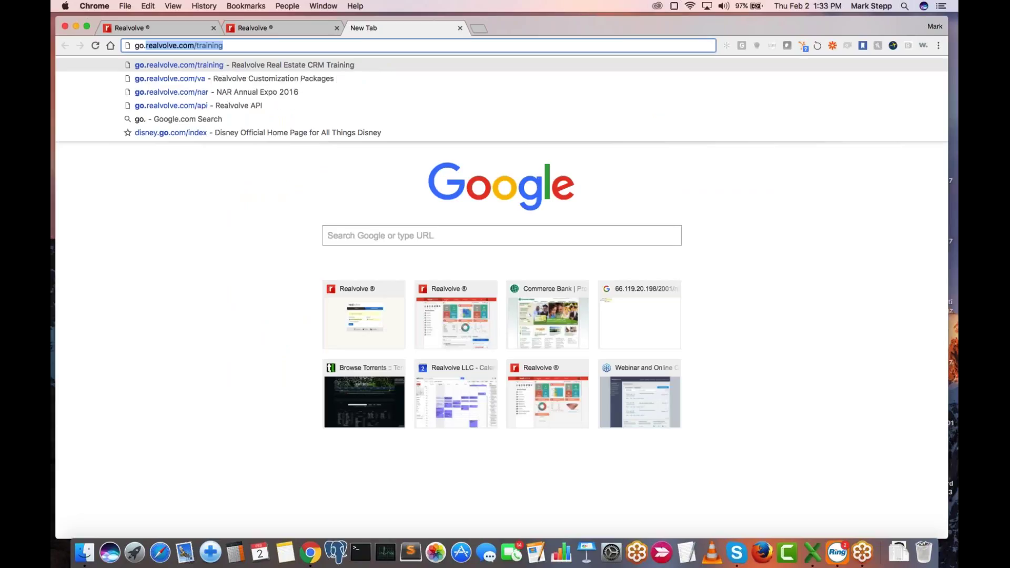
{"action": "key", "text": "Return"}
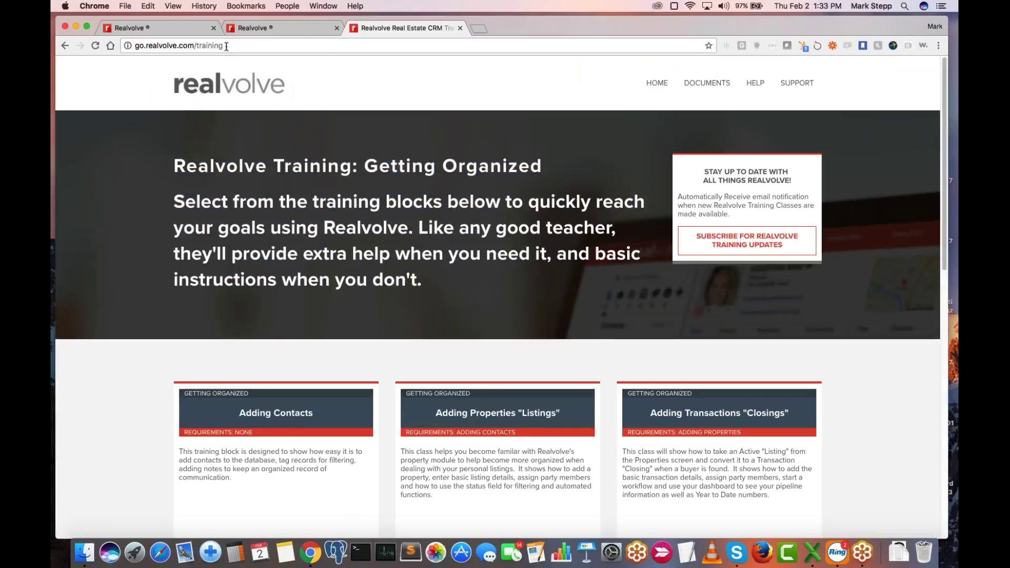
{"action": "left_click", "coordinate": [134, 45]}
{"action": "key", "text": "super+c"}
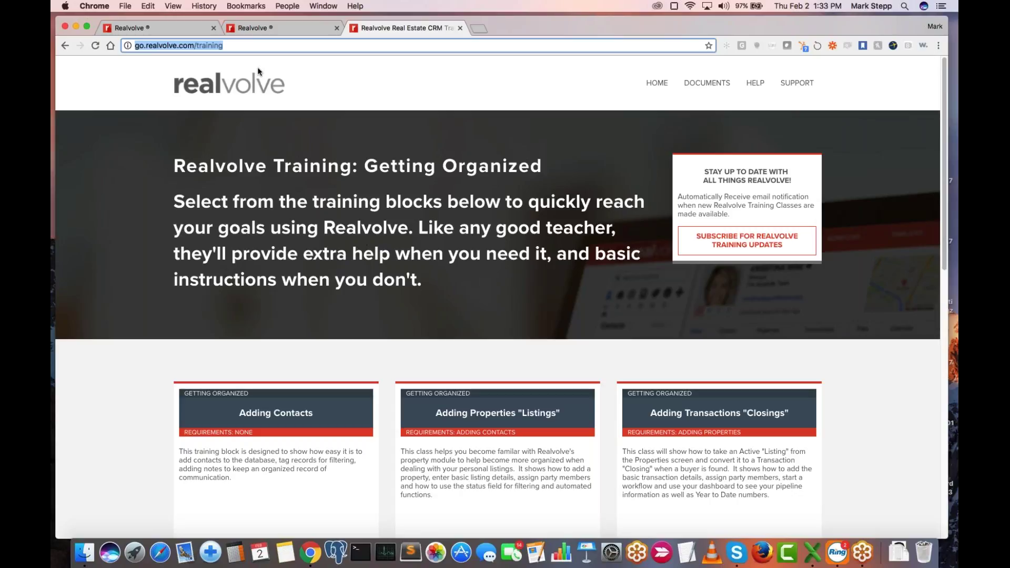
Look through the Getting Organized training classes, view the Building Workflows class page and return to the class overview.
{"action": "scroll", "coordinate": [366, 243], "scroll_direction": "down", "scroll_amount": 5}
{"action": "scroll", "coordinate": [367, 242], "scroll_direction": "down", "scroll_amount": 4}
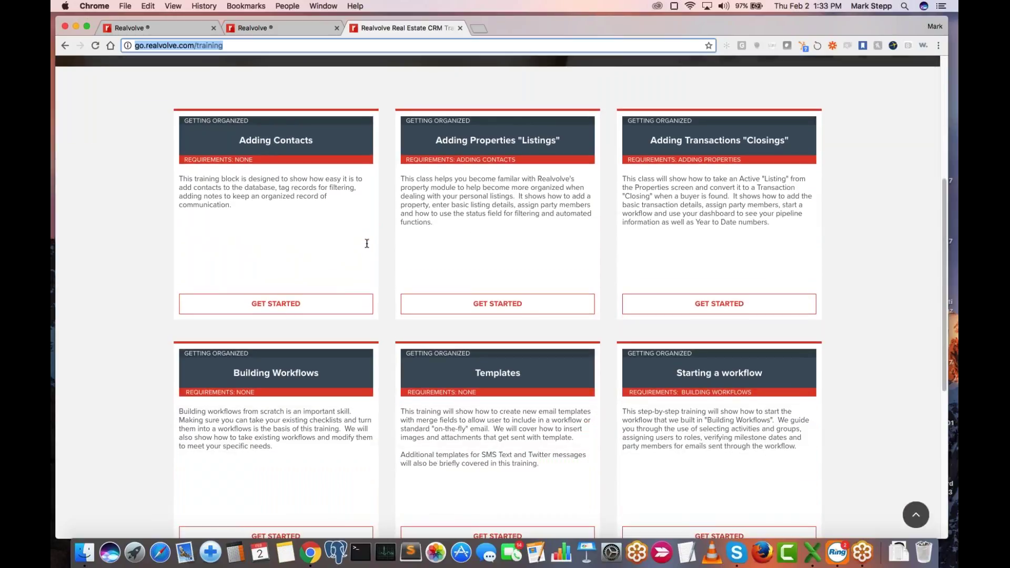
{"action": "scroll", "coordinate": [366, 243], "scroll_direction": "down", "scroll_amount": 2}
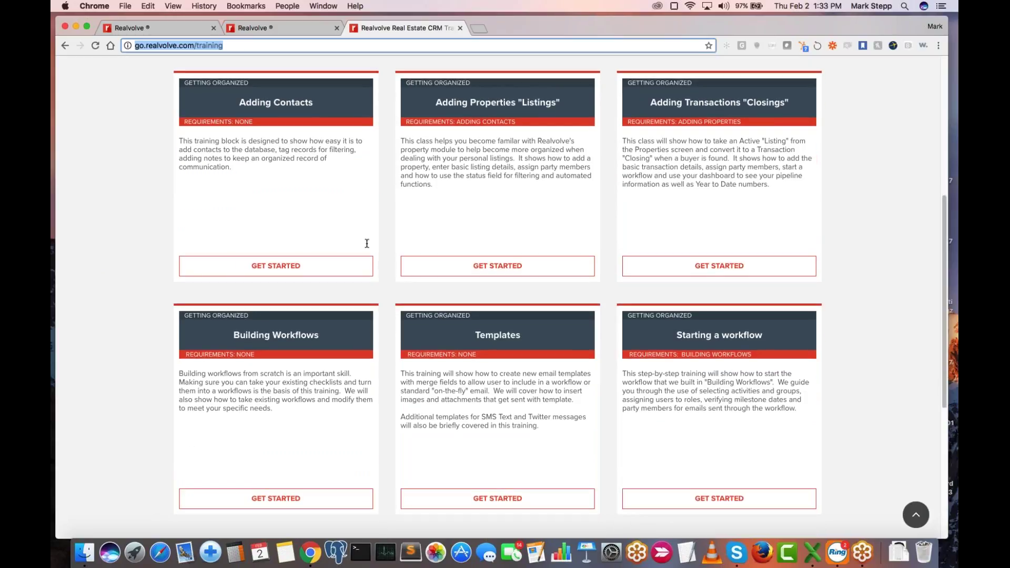
{"action": "scroll", "coordinate": [367, 243], "scroll_direction": "up", "scroll_amount": 1}
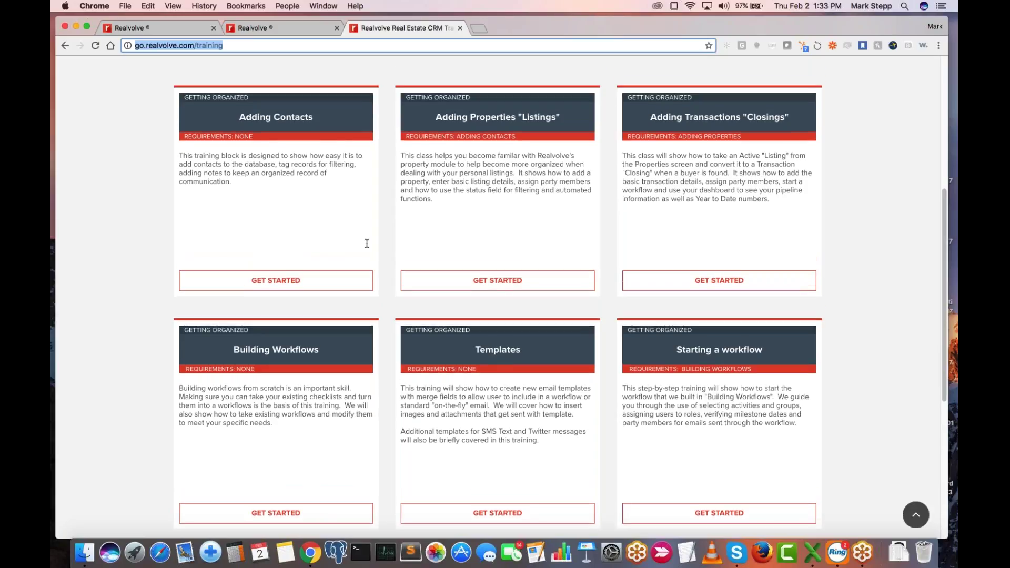
{"action": "left_click", "coordinate": [277, 514]}
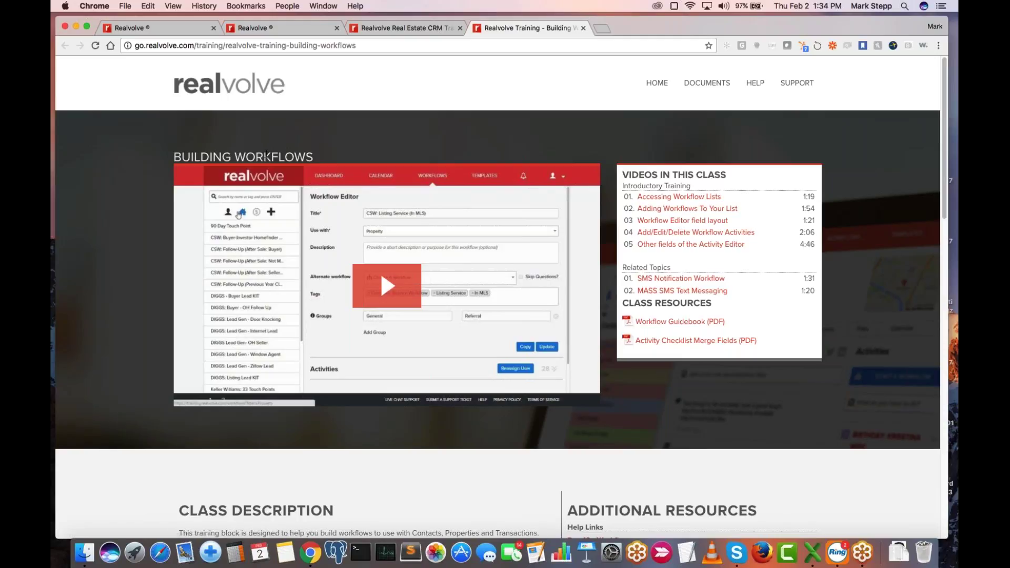
{"action": "left_click", "coordinate": [408, 30]}
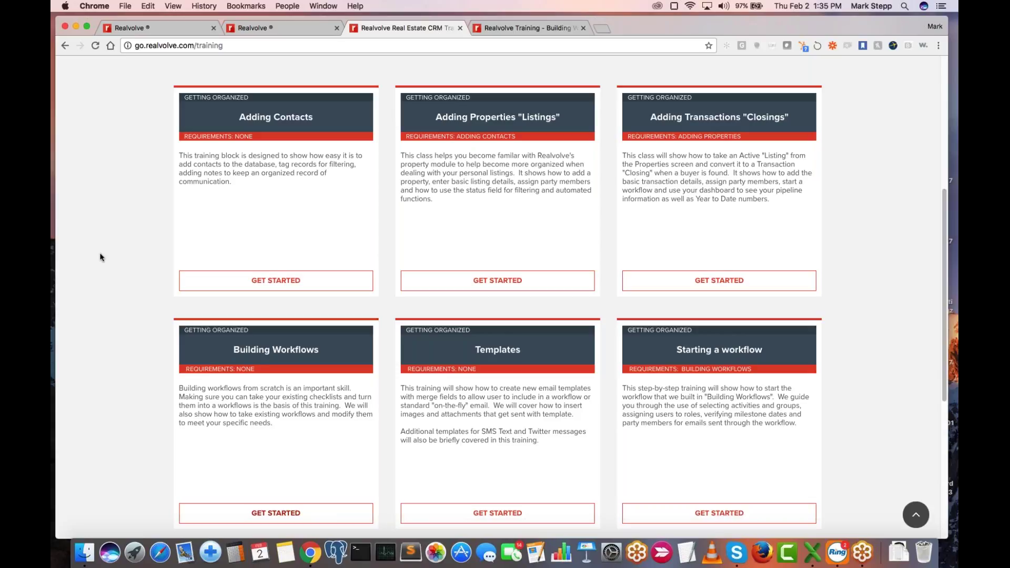
Open zapier.com in a new browser tab and go to the account's list of Zaps.
{"action": "left_click", "coordinate": [253, 29]}
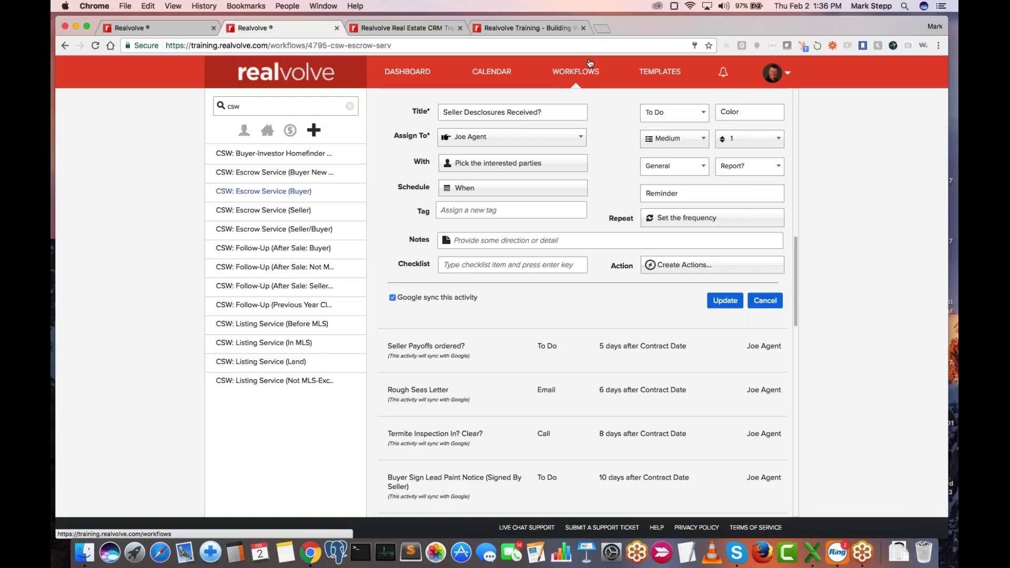
{"action": "left_click", "coordinate": [602, 29]}
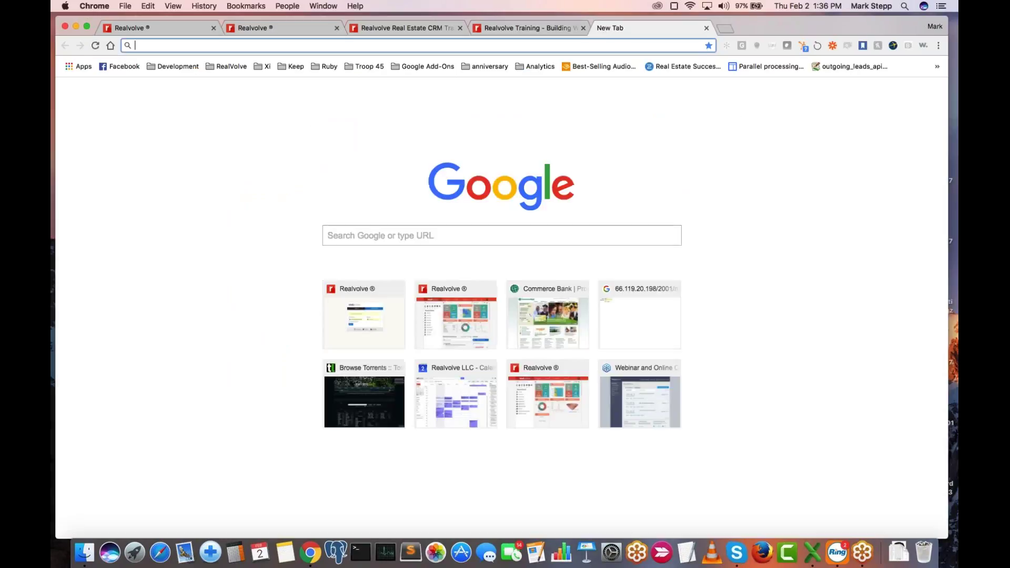
{"action": "type", "text": "zapier.com"}
{"action": "key", "text": "Return"}
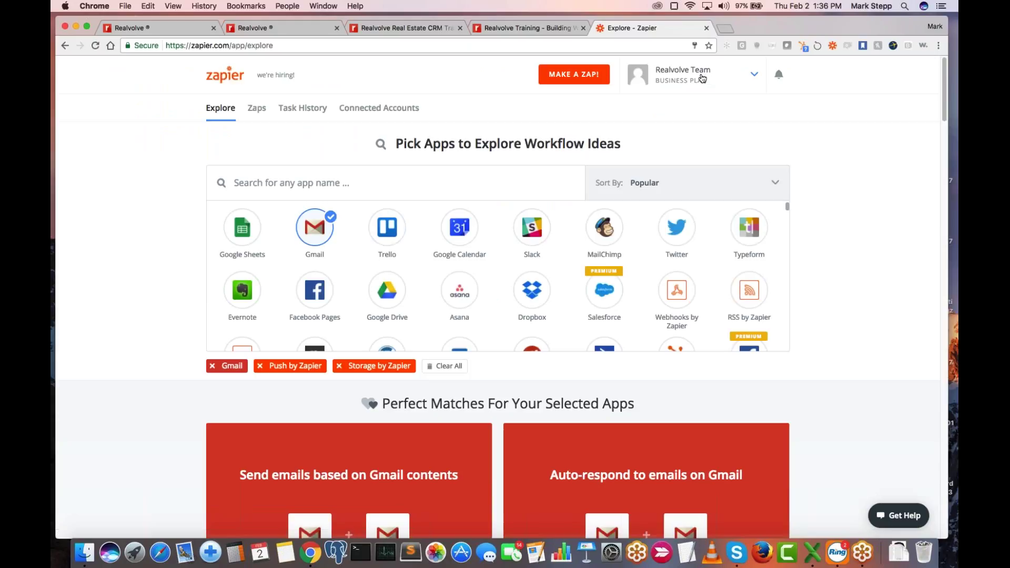
{"action": "left_click", "coordinate": [257, 110]}
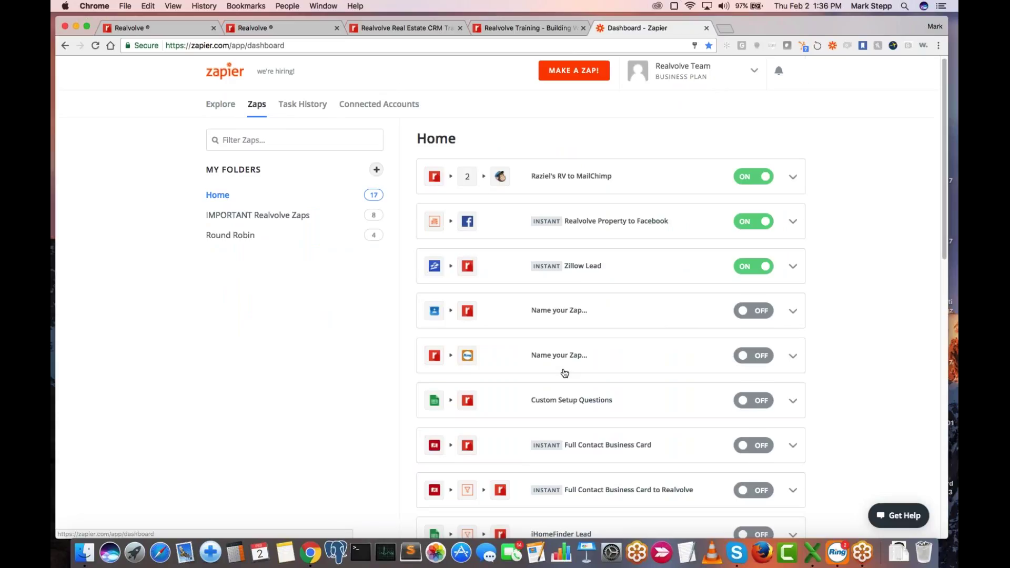
Review the Zaps in the Home folder and check the Zapier account's plan and usage.
{"action": "scroll", "coordinate": [564, 373], "scroll_direction": "down", "scroll_amount": 7}
{"action": "scroll", "coordinate": [564, 373], "scroll_direction": "up", "scroll_amount": 6}
{"action": "scroll", "coordinate": [564, 373], "scroll_direction": "down", "scroll_amount": 10}
{"action": "scroll", "coordinate": [565, 373], "scroll_direction": "up", "scroll_amount": 10}
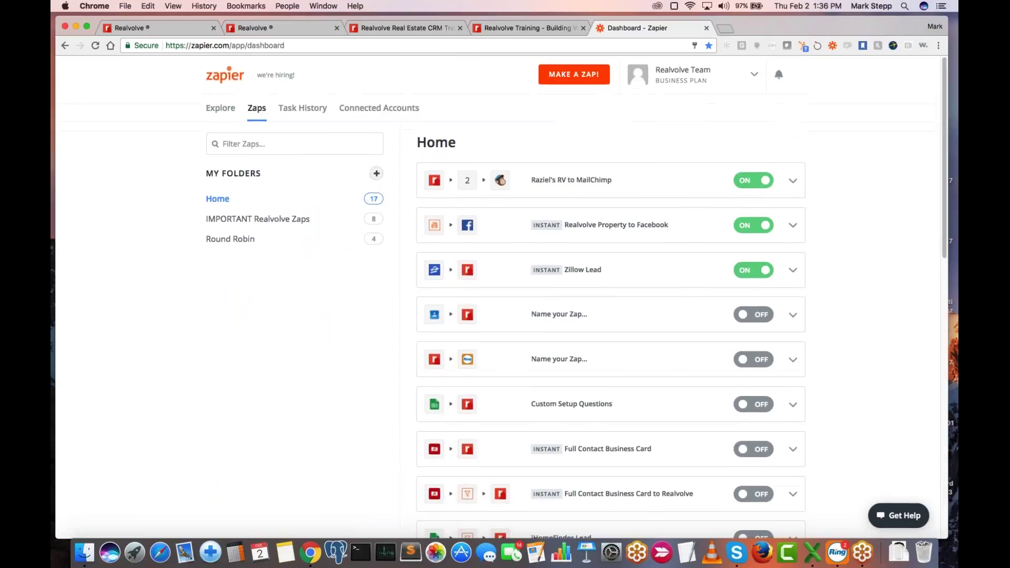
{"action": "left_click", "coordinate": [718, 82]}
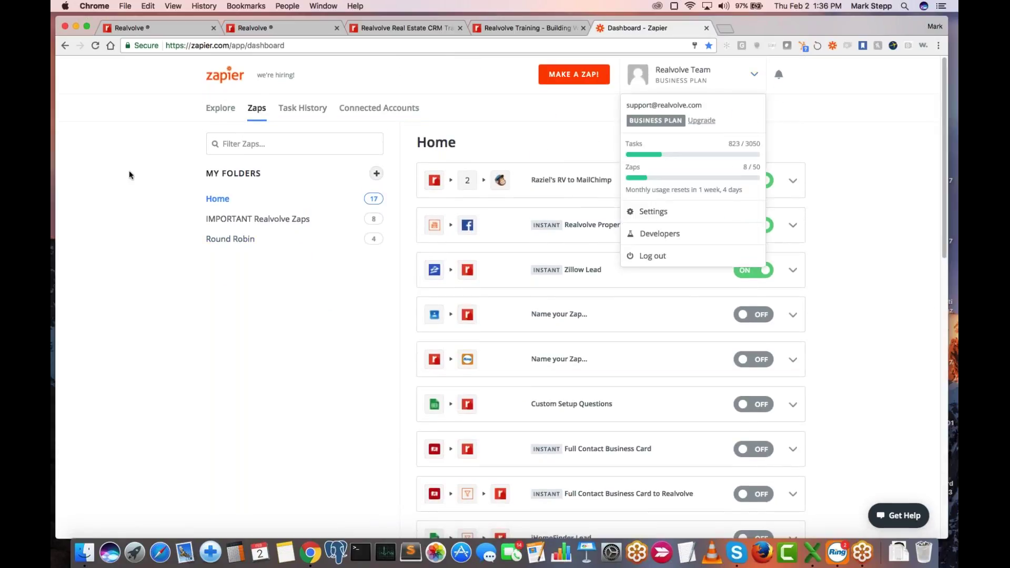
Open the IMPORTANT Realvolve Zaps folder and review the Zaps it contains.
{"action": "left_click", "coordinate": [244, 219]}
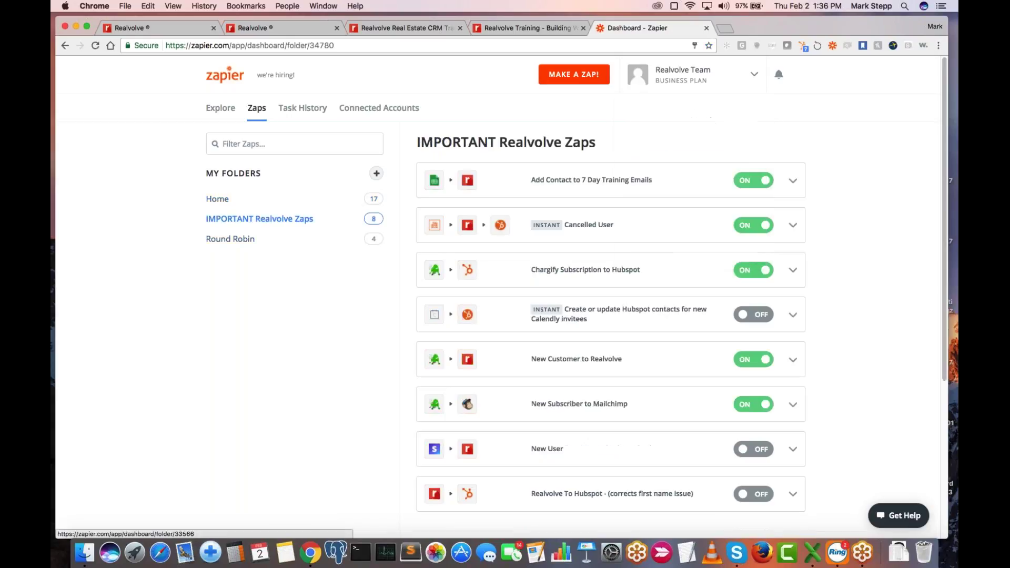
{"action": "scroll", "coordinate": [572, 401], "scroll_direction": "down", "scroll_amount": 3}
{"action": "scroll", "coordinate": [572, 401], "scroll_direction": "up", "scroll_amount": 3}
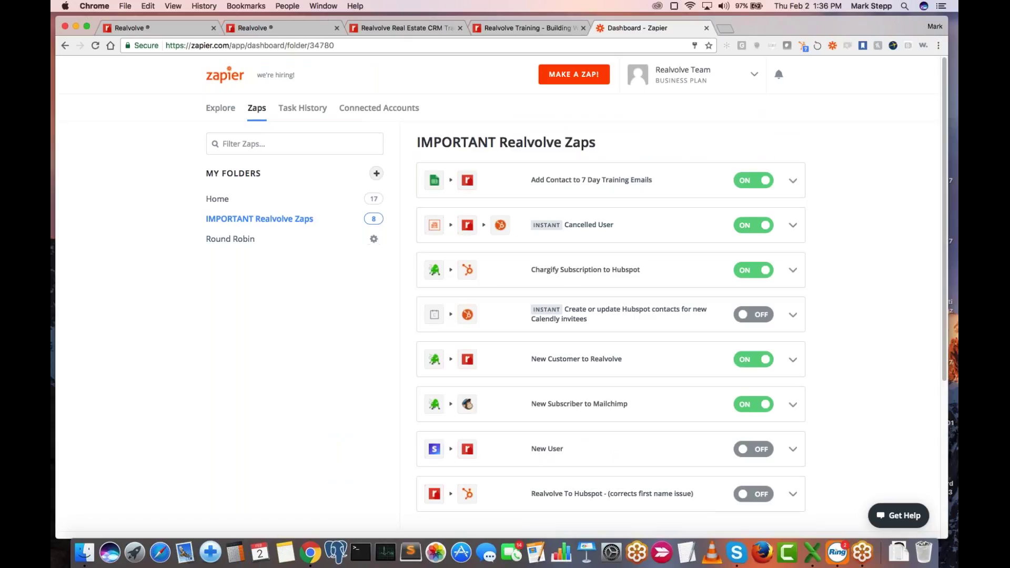
{"action": "scroll", "coordinate": [526, 352], "scroll_direction": "down", "scroll_amount": 3}
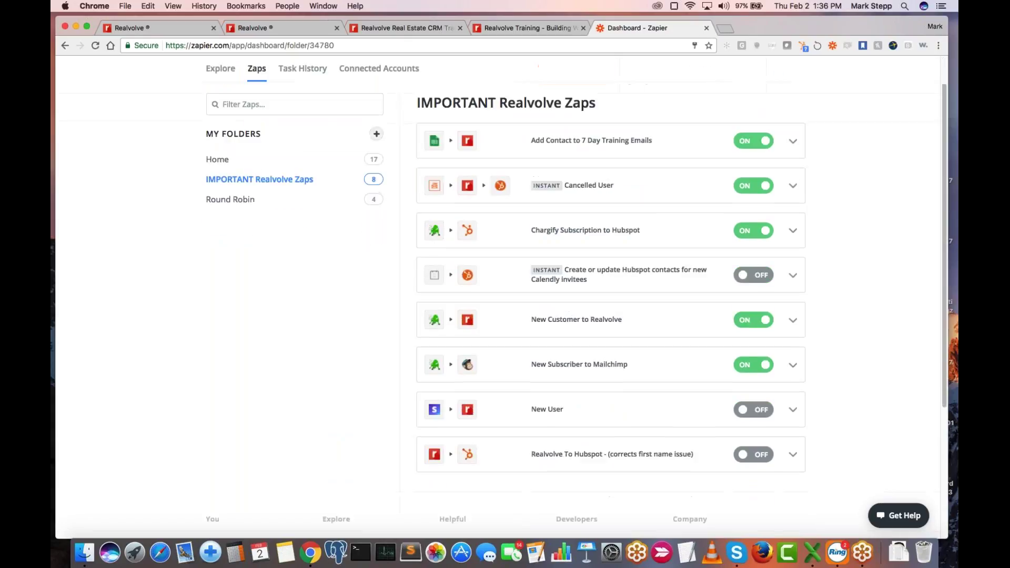
{"action": "scroll", "coordinate": [582, 356], "scroll_direction": "down", "scroll_amount": 3}
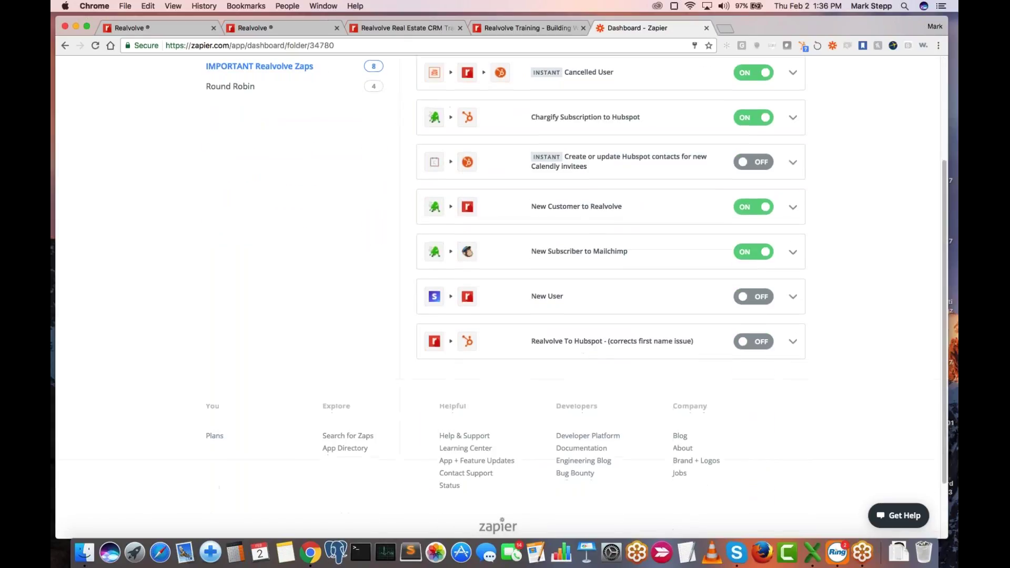
Open the New Customer to Realvolve Zap and expand its New Customer trigger and Create Contact action.
{"action": "left_click", "coordinate": [576, 211]}
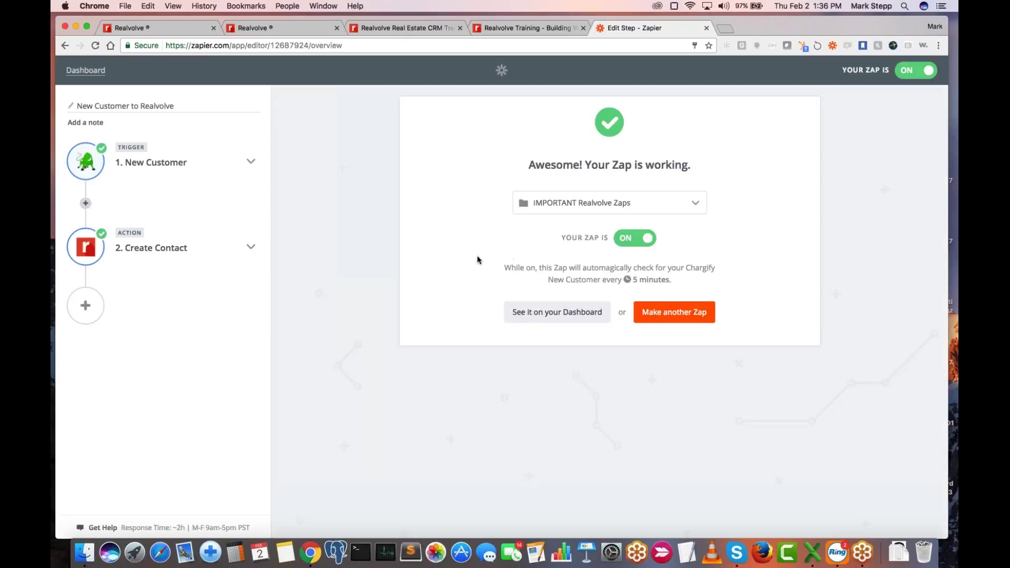
{"action": "left_click", "coordinate": [169, 164]}
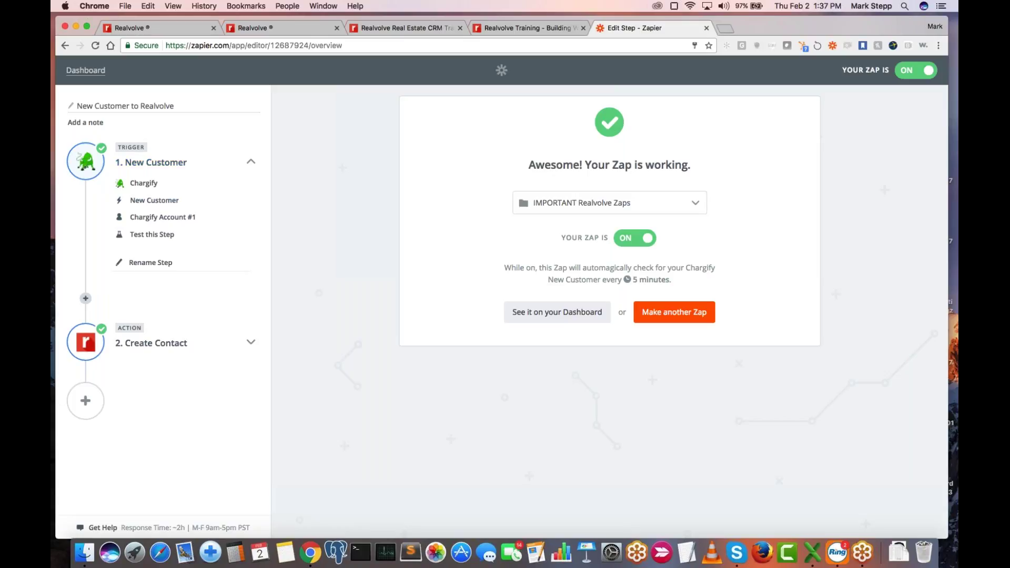
{"action": "left_click", "coordinate": [162, 350]}
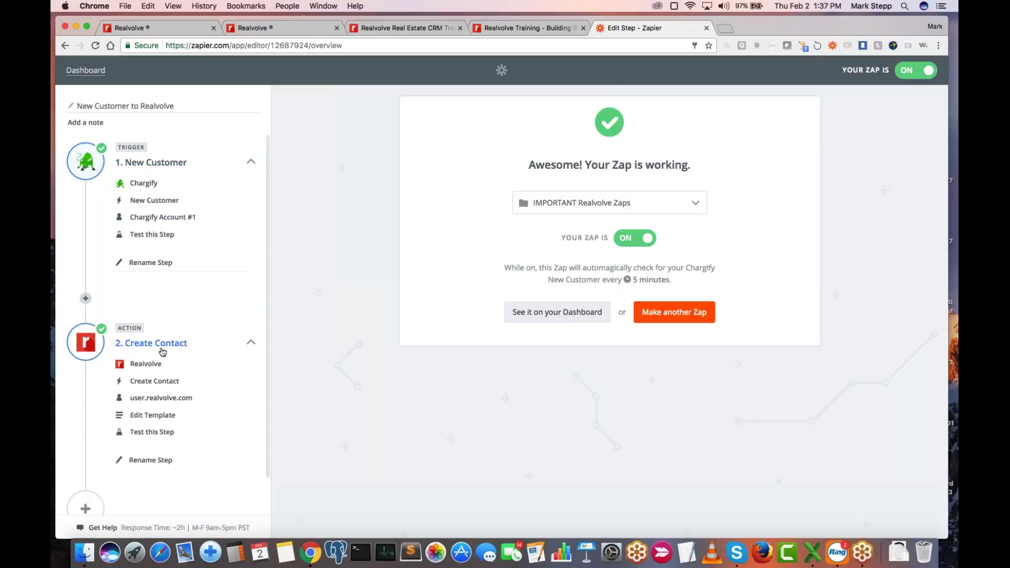
{"action": "scroll", "coordinate": [161, 352], "scroll_direction": "down", "scroll_amount": 2}
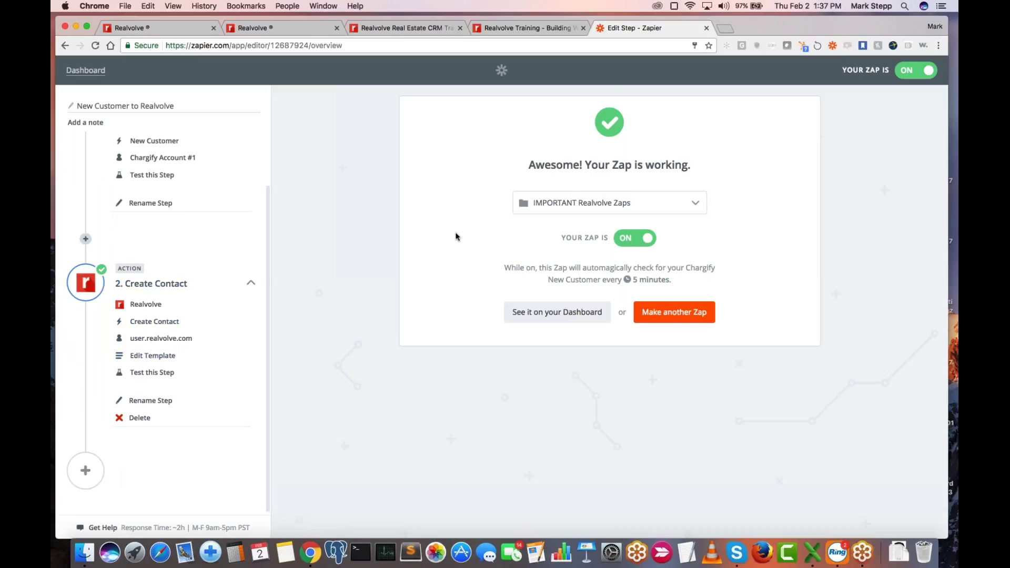
Open the Create Contact action's template and review its contact field mappings, tags, contact workflow and notes.
{"action": "left_click", "coordinate": [154, 360]}
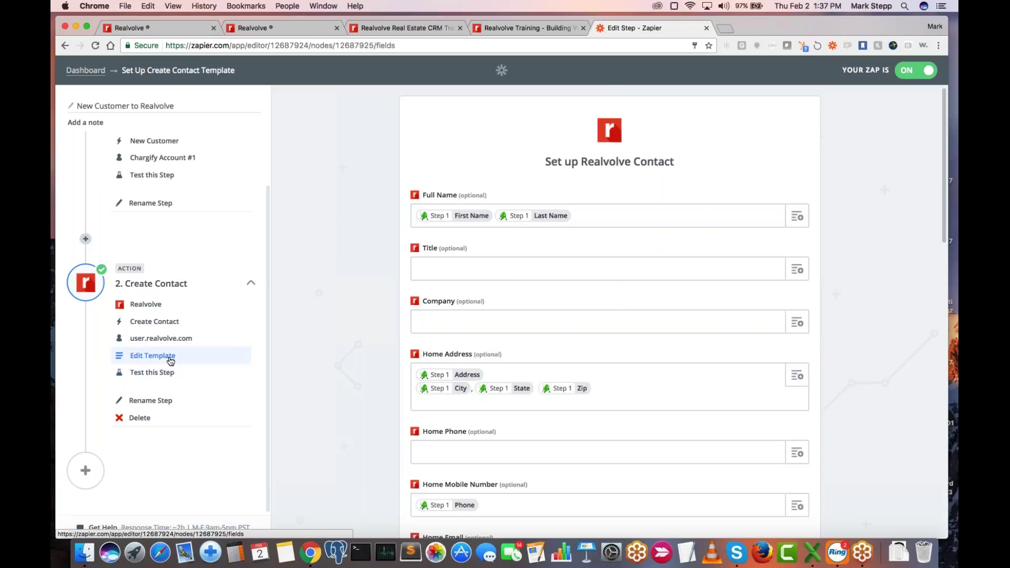
{"action": "scroll", "coordinate": [493, 396], "scroll_direction": "down", "scroll_amount": 5}
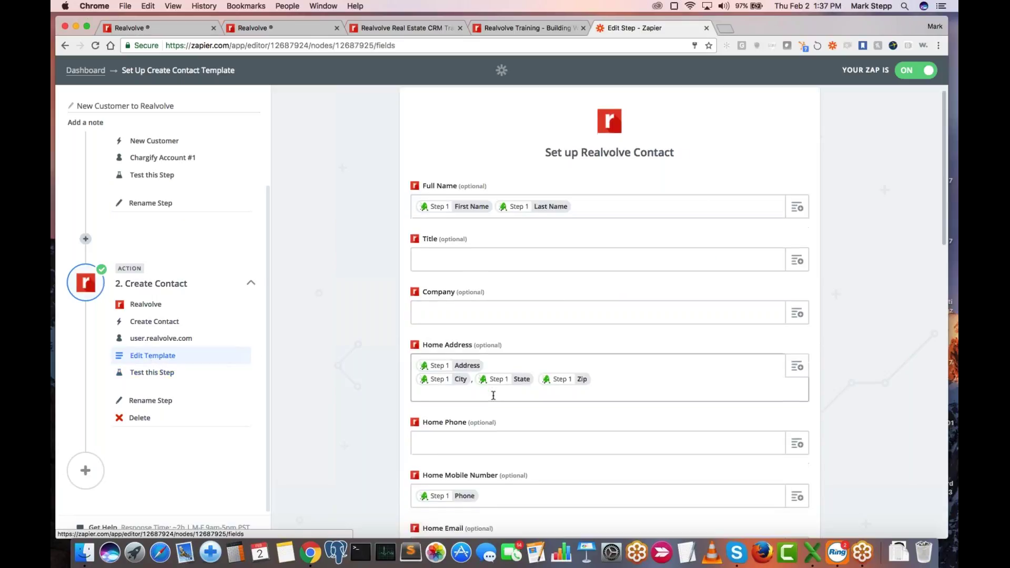
{"action": "scroll", "coordinate": [493, 395], "scroll_direction": "down", "scroll_amount": 10}
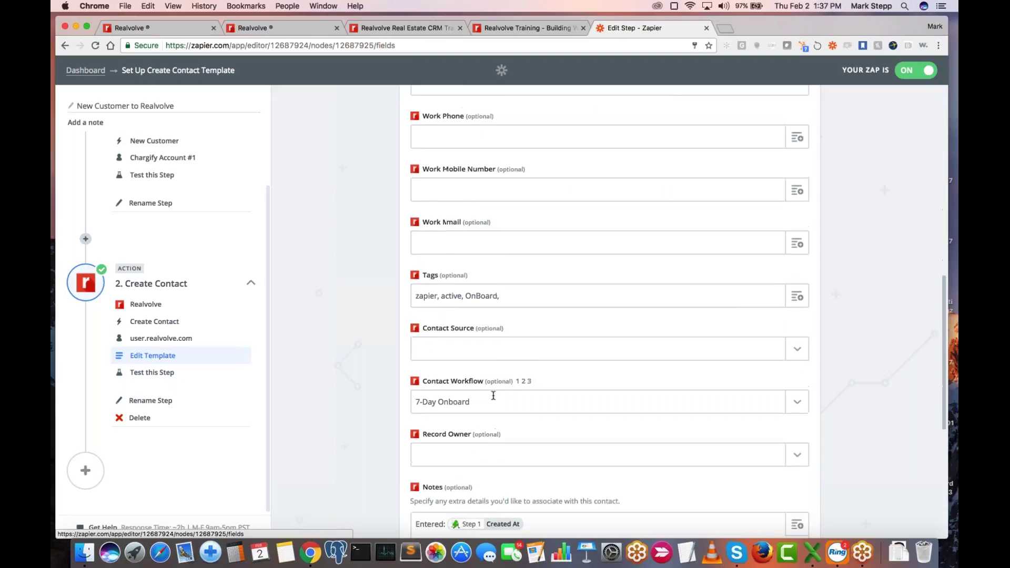
{"action": "scroll", "coordinate": [493, 395], "scroll_direction": "down", "scroll_amount": 2}
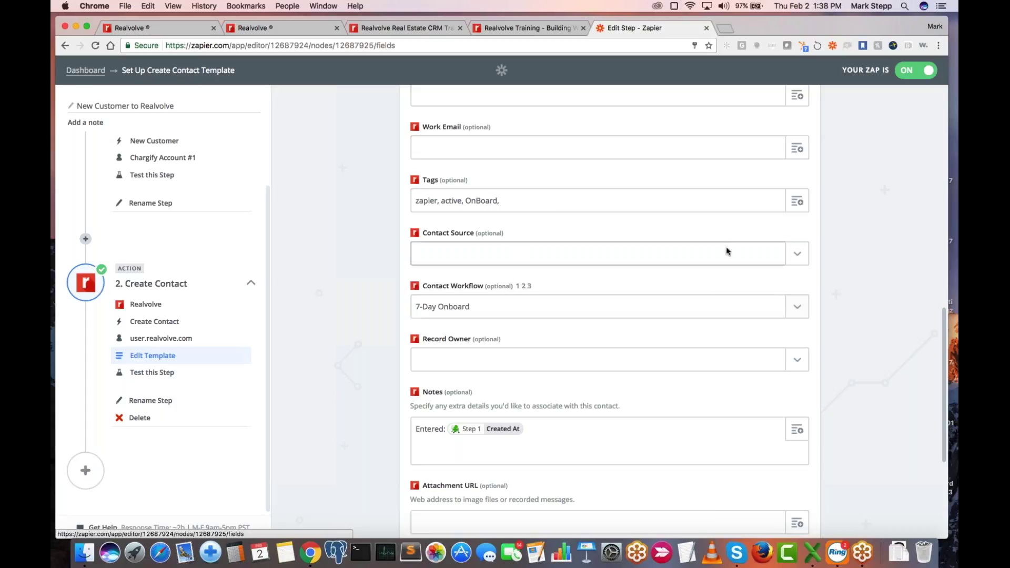
{"action": "scroll", "coordinate": [727, 251], "scroll_direction": "up", "scroll_amount": 6}
{"action": "scroll", "coordinate": [609, 310], "scroll_direction": "down", "scroll_amount": 4}
{"action": "scroll", "coordinate": [610, 311], "scroll_direction": "down", "scroll_amount": 4}
{"action": "scroll", "coordinate": [609, 310], "scroll_direction": "up", "scroll_amount": 10}
{"action": "scroll", "coordinate": [610, 310], "scroll_direction": "up", "scroll_amount": 3}
{"action": "scroll", "coordinate": [609, 310], "scroll_direction": "down", "scroll_amount": 9}
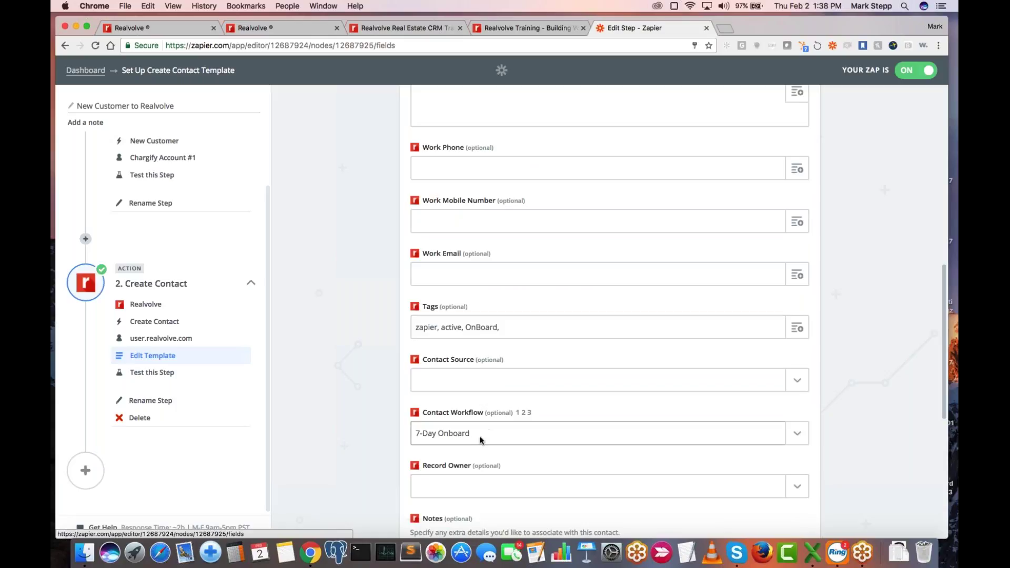
Switch back to the Realvolve training account's Workflow Editor and clear the "csw" workflow search.
{"action": "left_click", "coordinate": [188, 31]}
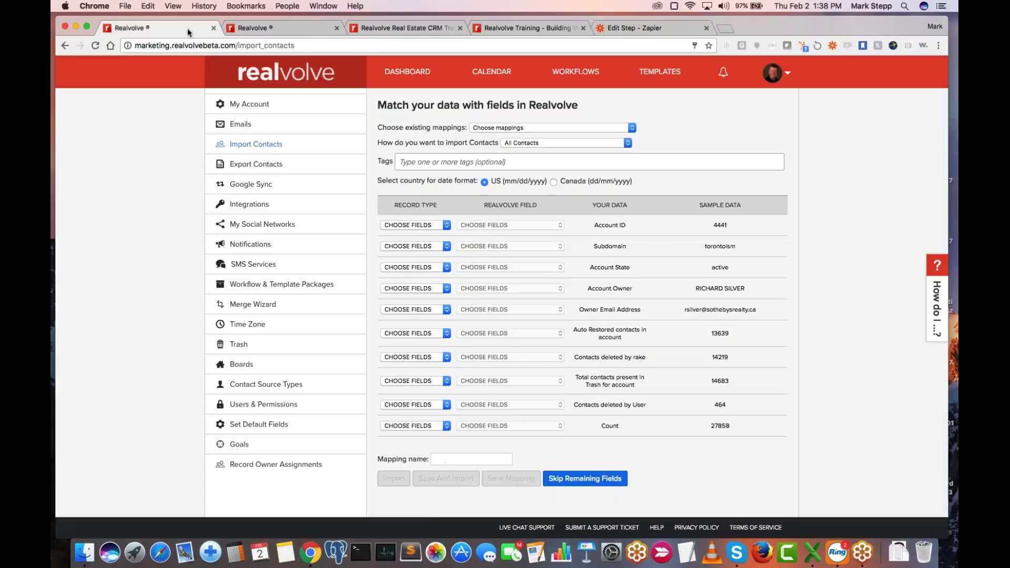
{"action": "left_click", "coordinate": [302, 29]}
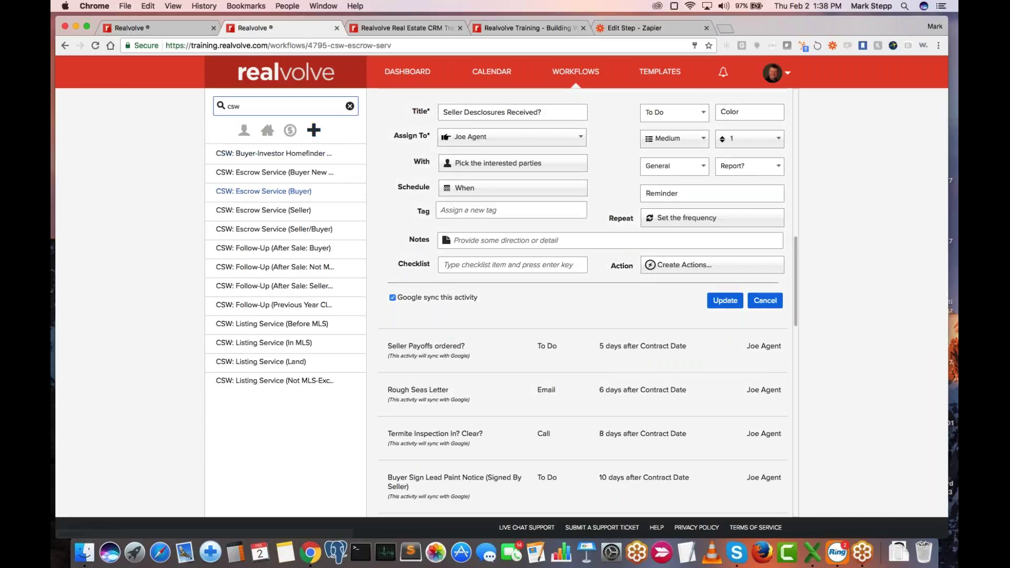
{"action": "left_click", "coordinate": [350, 107]}
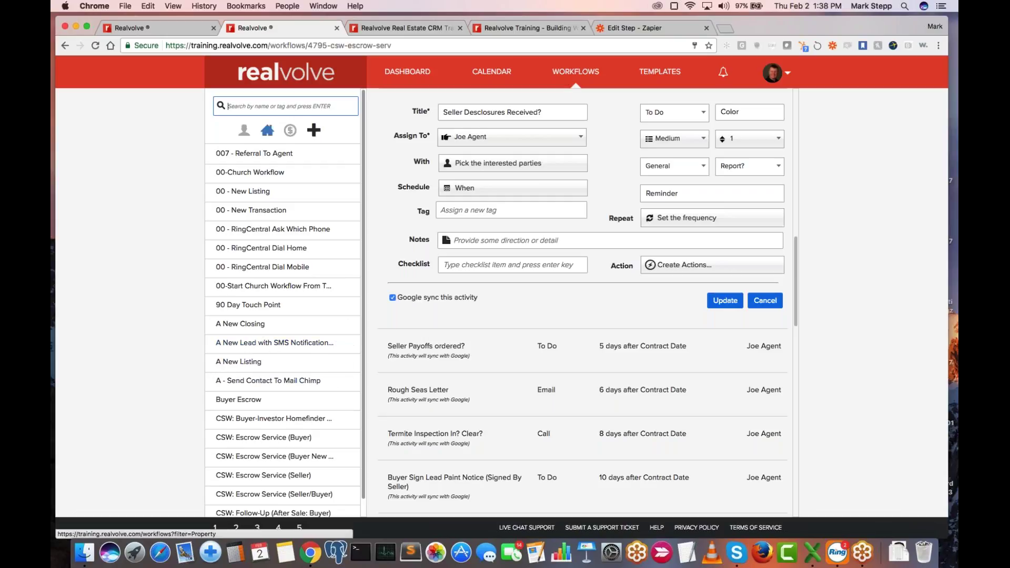
Search the workflows for "lead", open the New Lead from Website workflow and expand its activities.
{"action": "type", "text": "lead"}
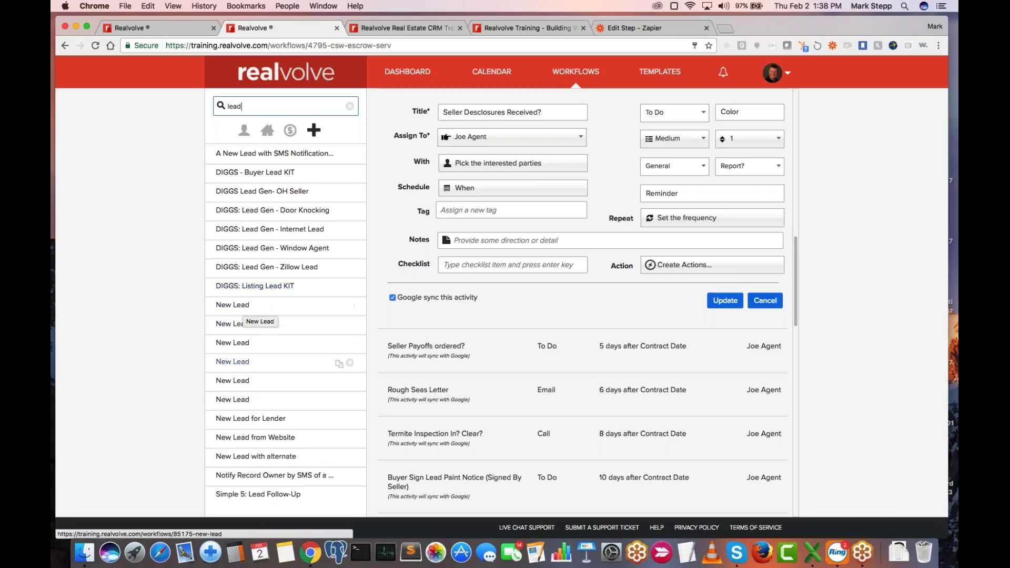
{"action": "left_click", "coordinate": [260, 440]}
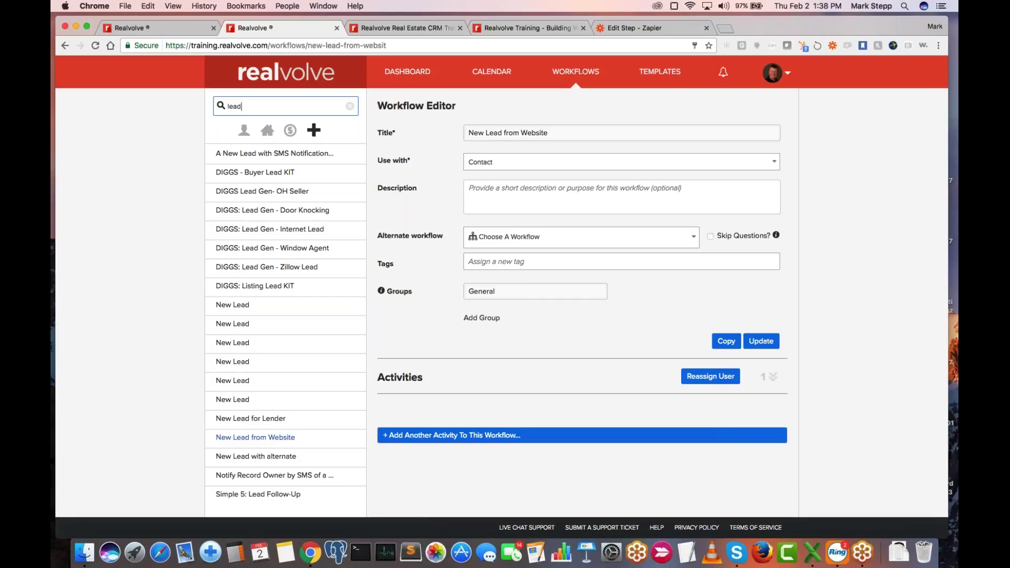
{"action": "left_click", "coordinate": [480, 133]}
{"action": "left_click_drag", "start_coordinate": [489, 133], "coordinate": [549, 135]}
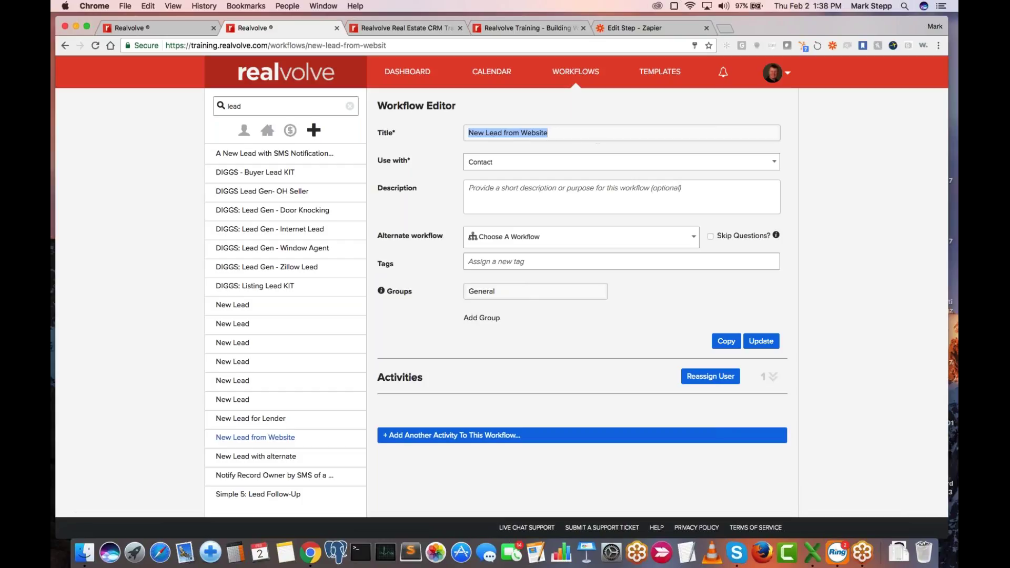
{"action": "left_click", "coordinate": [769, 379]}
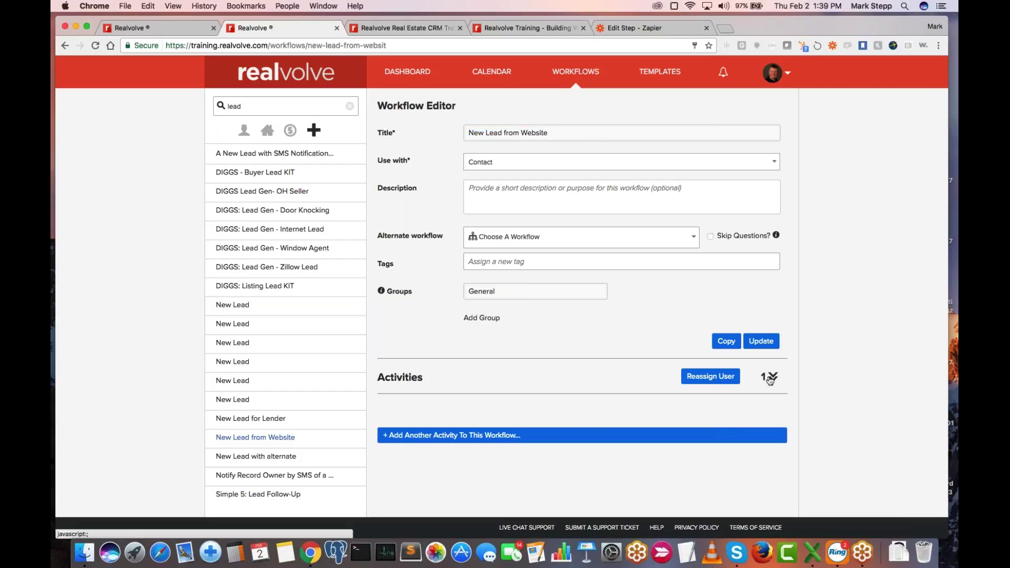
{"action": "mouse_move", "coordinate": [495, 398]}
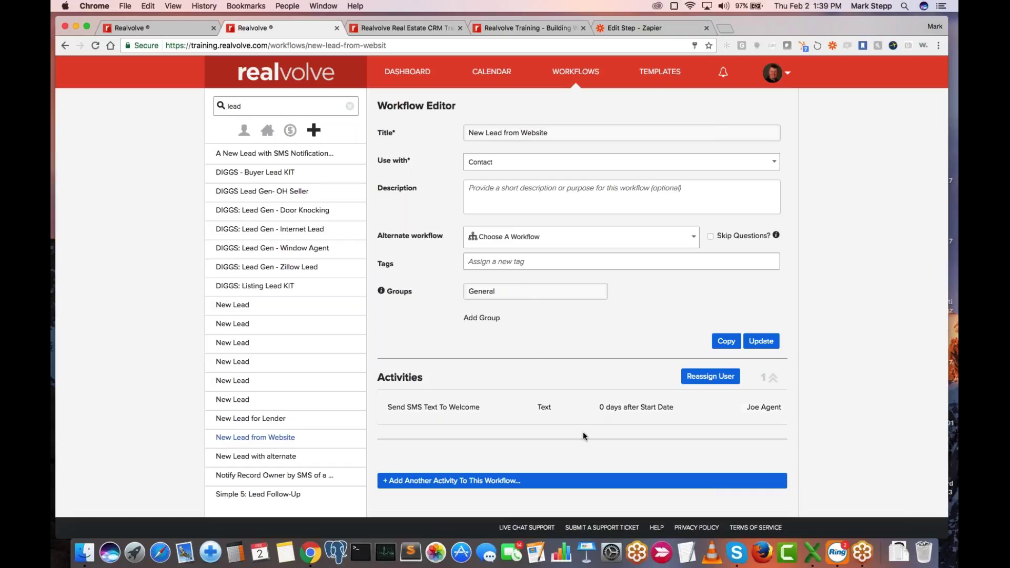
{"action": "mouse_move", "coordinate": [461, 423]}
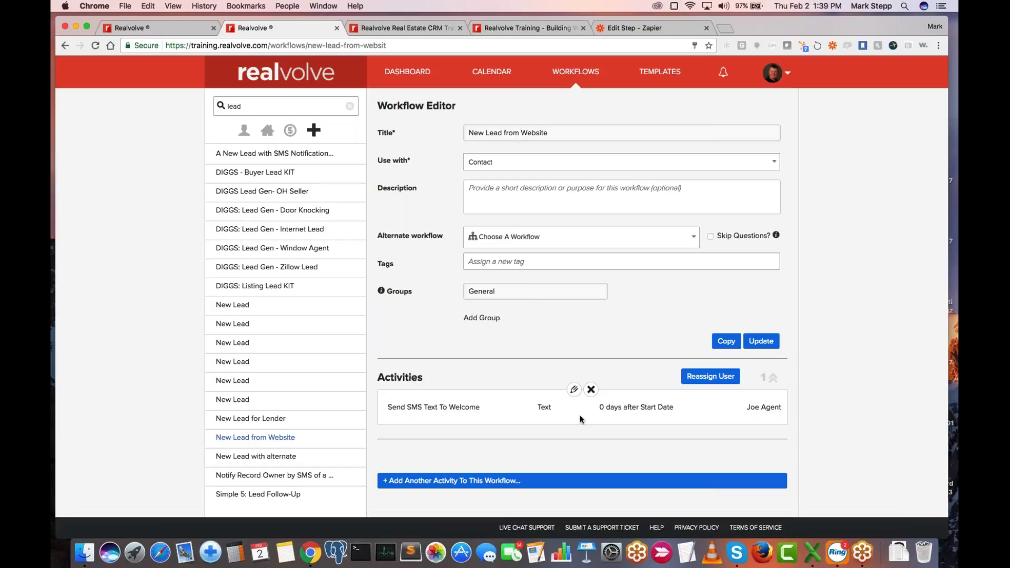
{"action": "mouse_move", "coordinate": [557, 415]}
Start a new activity in the New Lead from Website workflow titled "Send What are you looking for".
{"action": "left_click", "coordinate": [564, 483]}
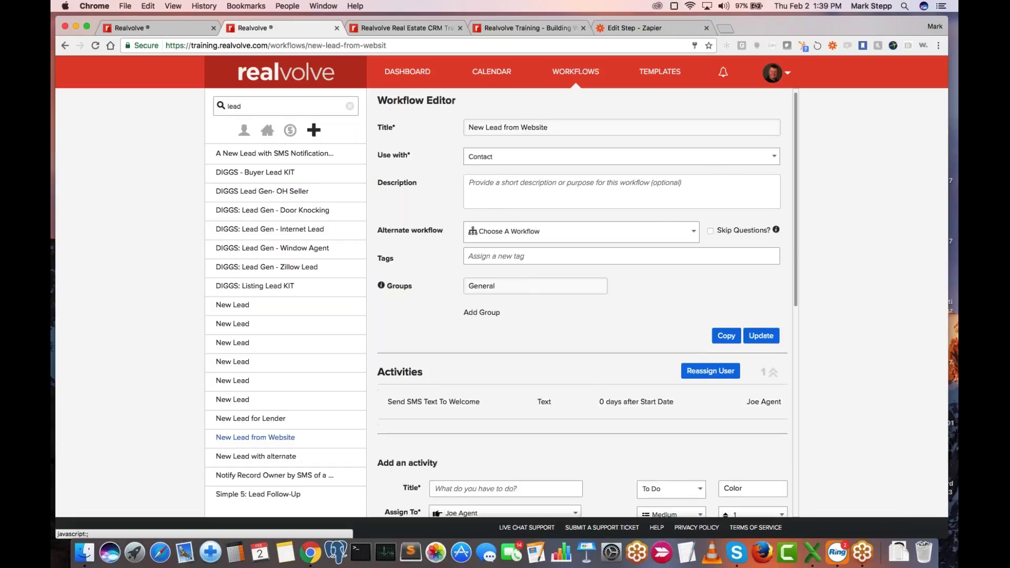
{"action": "left_click", "coordinate": [502, 126]}
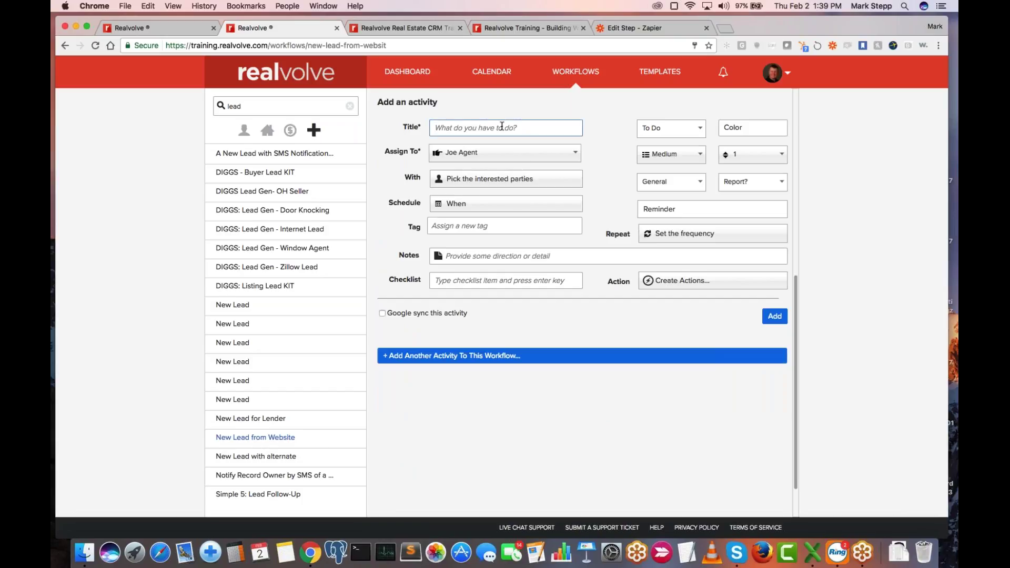
{"action": "type", "text": "Send W"}
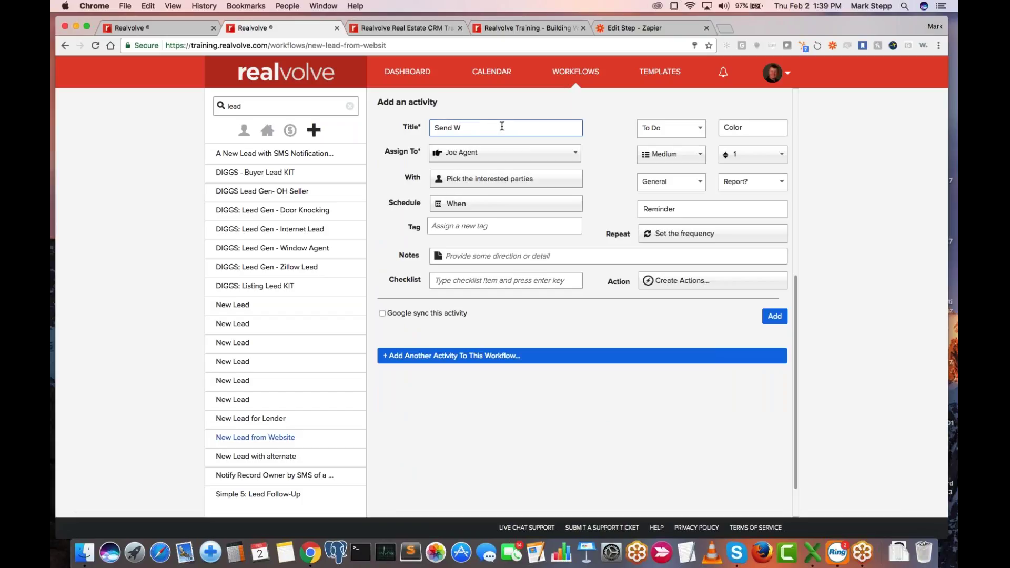
{"action": "key", "text": "BackSpace"}
{"action": "type", "text": "What "}
{"action": "type", "text": " What"}
{"action": "key", "text": "BackSpace"}
{"action": "key", "text": "BackSpace"}
{"action": "key", "text": "BackSpace"}
{"action": "type", "text": "are you looking for"}
Schedule the new activity 1 day after the Start Date and set its type to Email.
{"action": "left_click", "coordinate": [480, 205]}
{"action": "double_click", "coordinate": [419, 332]}
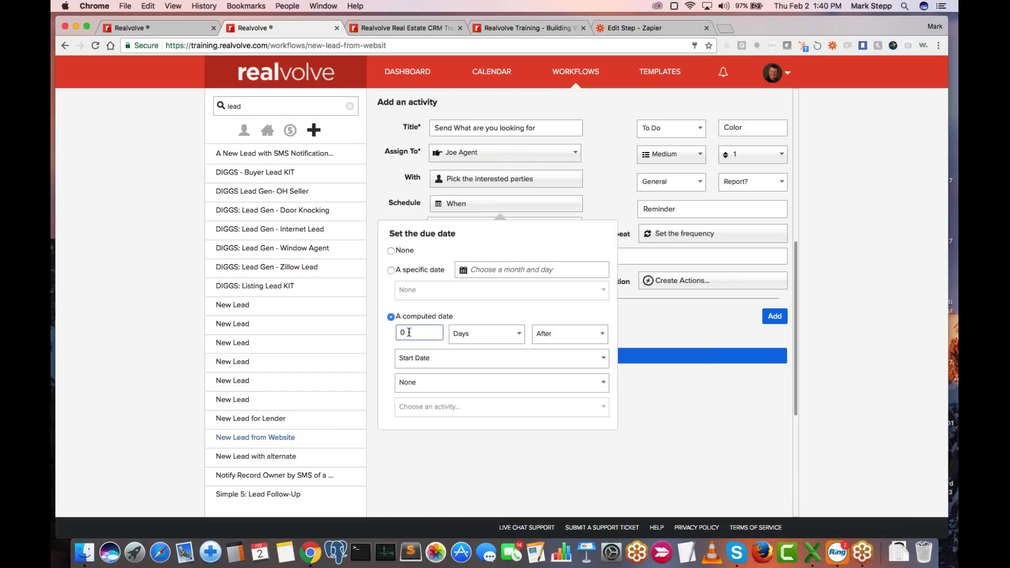
{"action": "type", "text": "1"}
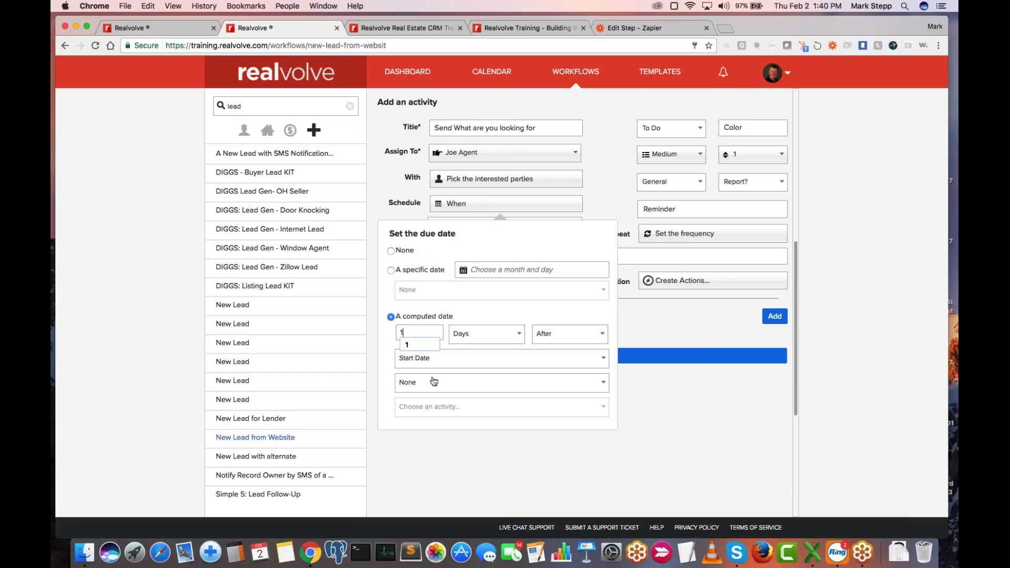
{"action": "left_click", "coordinate": [387, 415]}
{"action": "left_click", "coordinate": [684, 128]}
{"action": "left_click", "coordinate": [688, 127]}
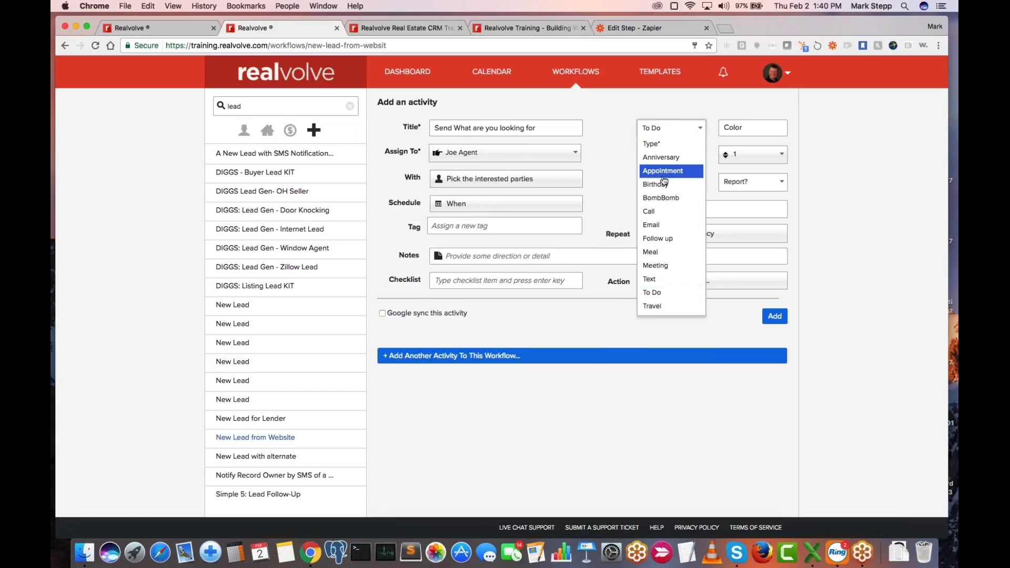
{"action": "left_click", "coordinate": [660, 226]}
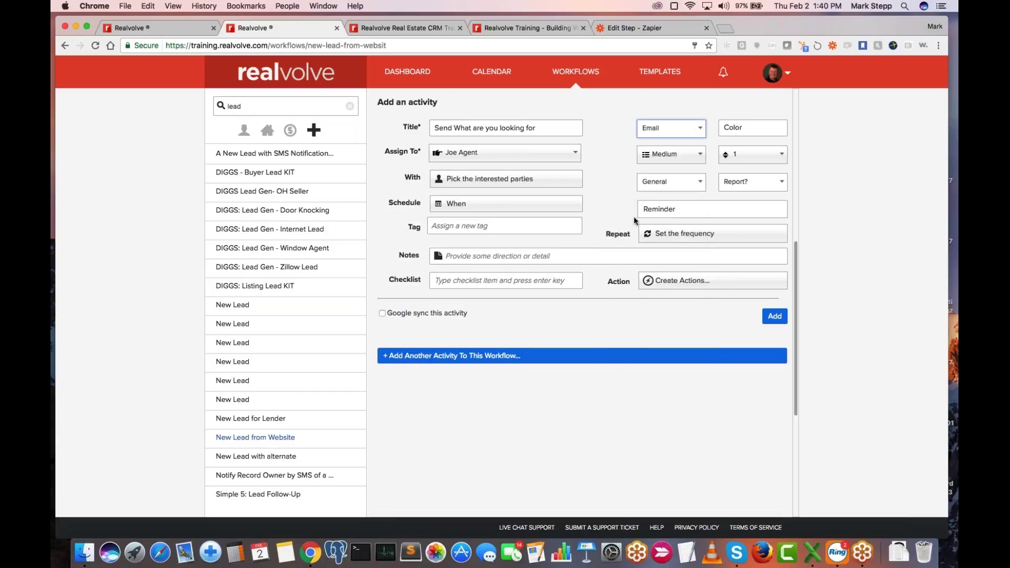
Create an action titled "Send Email" for the activity, set to send an email message automatically.
{"action": "left_click", "coordinate": [675, 284]}
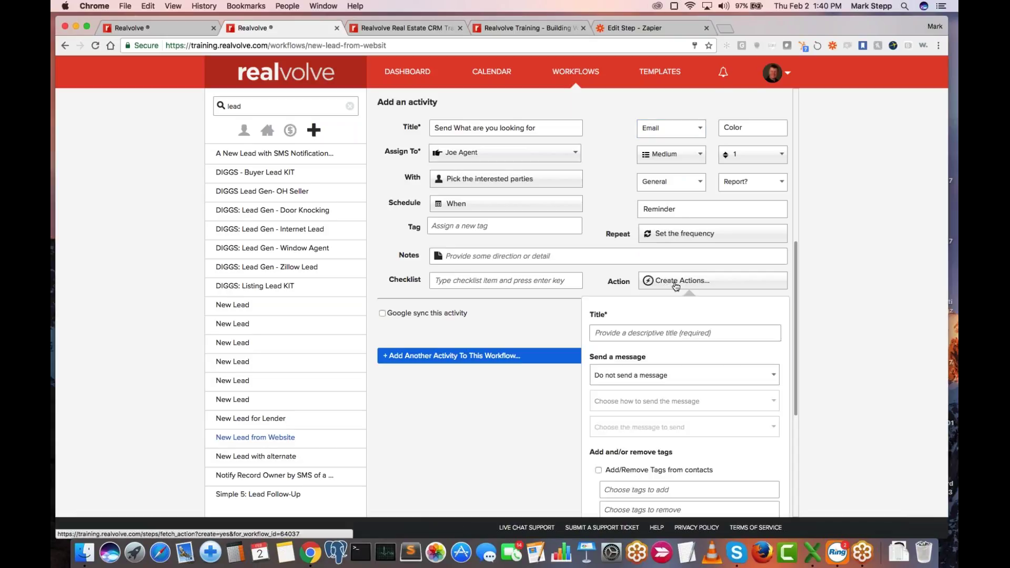
{"action": "type", "text": "Send Email"}
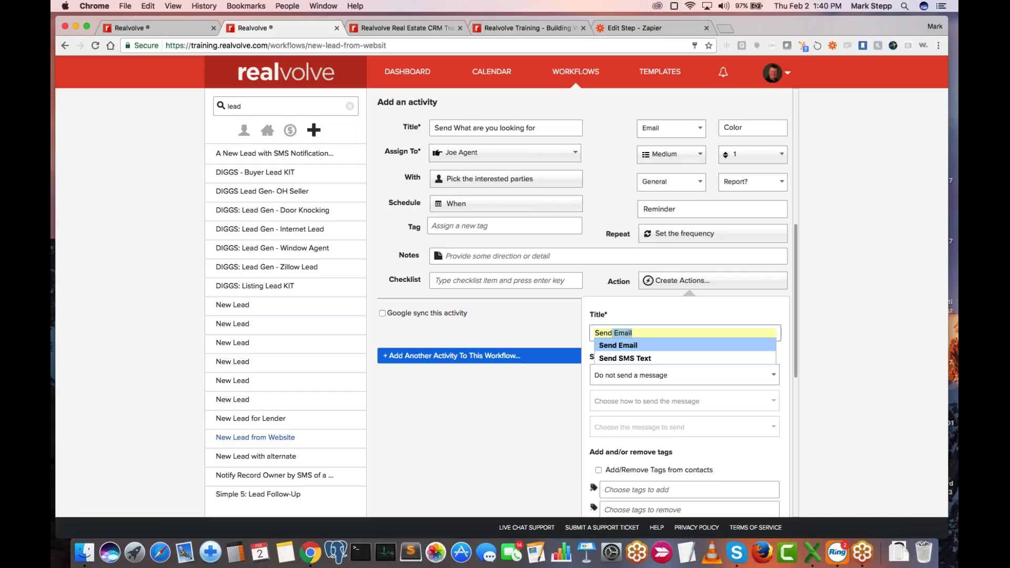
{"action": "left_click", "coordinate": [614, 346]}
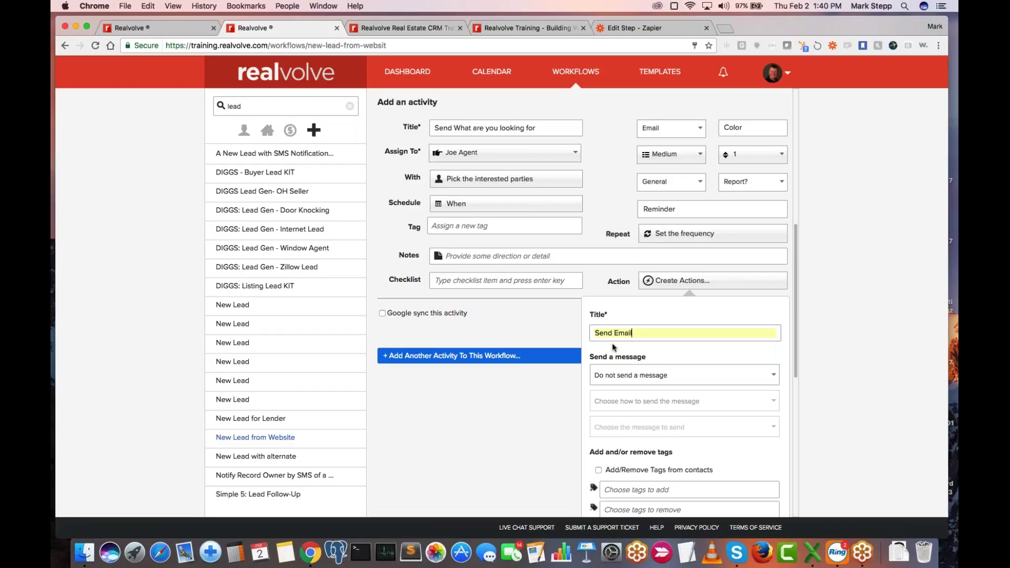
{"action": "left_click", "coordinate": [624, 377]}
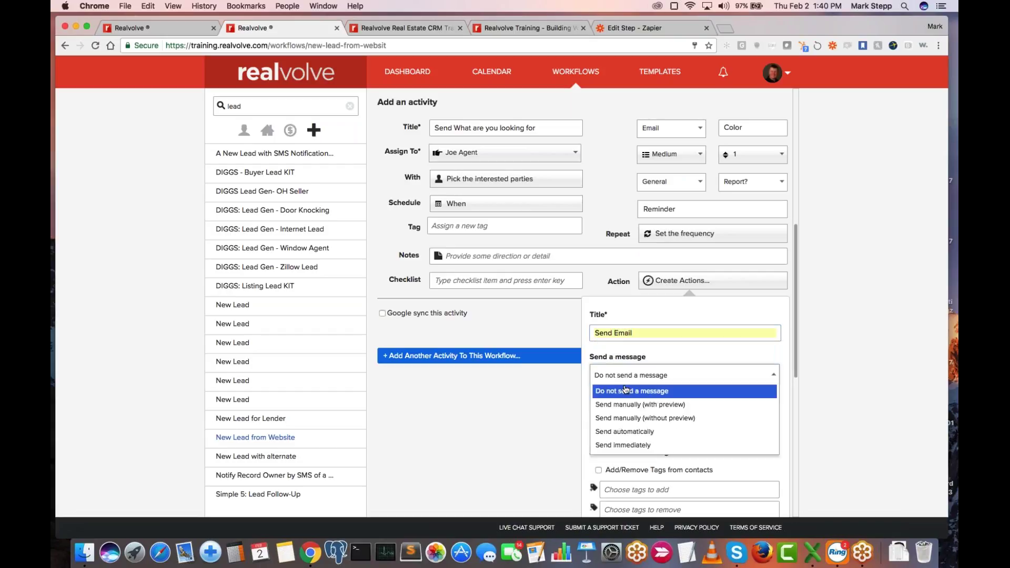
{"action": "left_click", "coordinate": [626, 432]}
{"action": "left_click", "coordinate": [643, 404]}
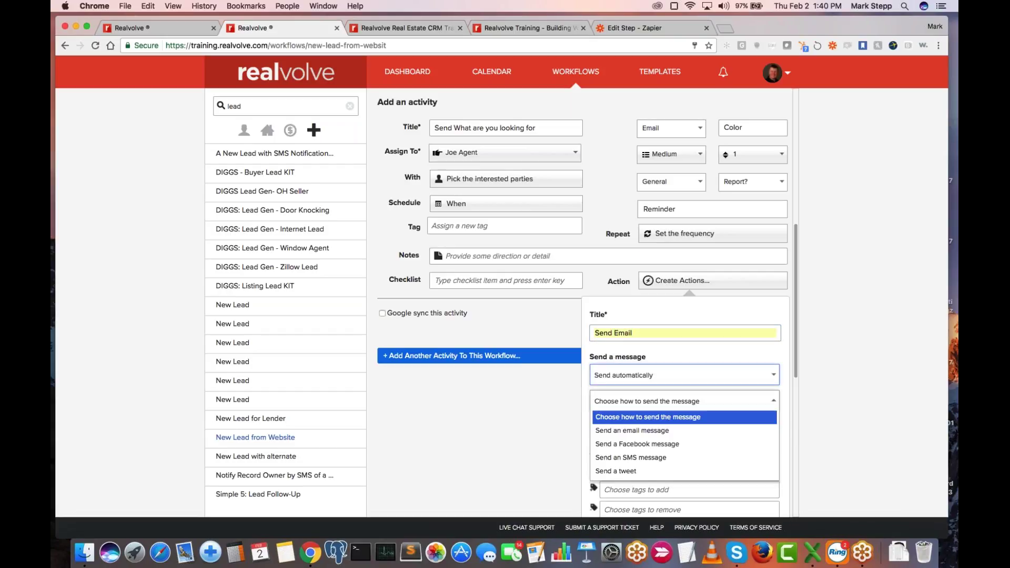
{"action": "left_click", "coordinate": [638, 435]}
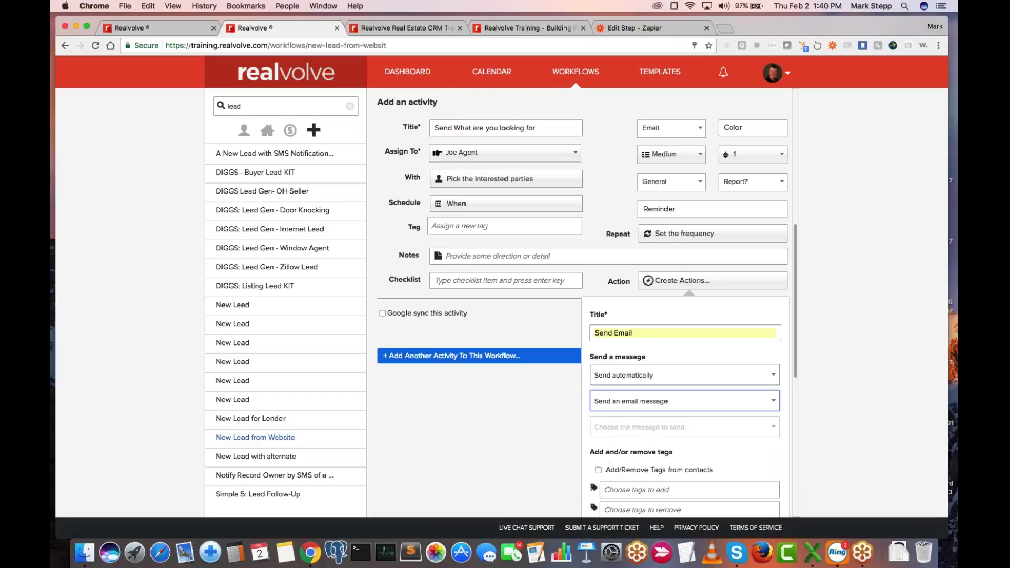
Choose "New Buyer Lead to Lender" as the action's email message and save the action.
{"action": "left_click", "coordinate": [638, 427]}
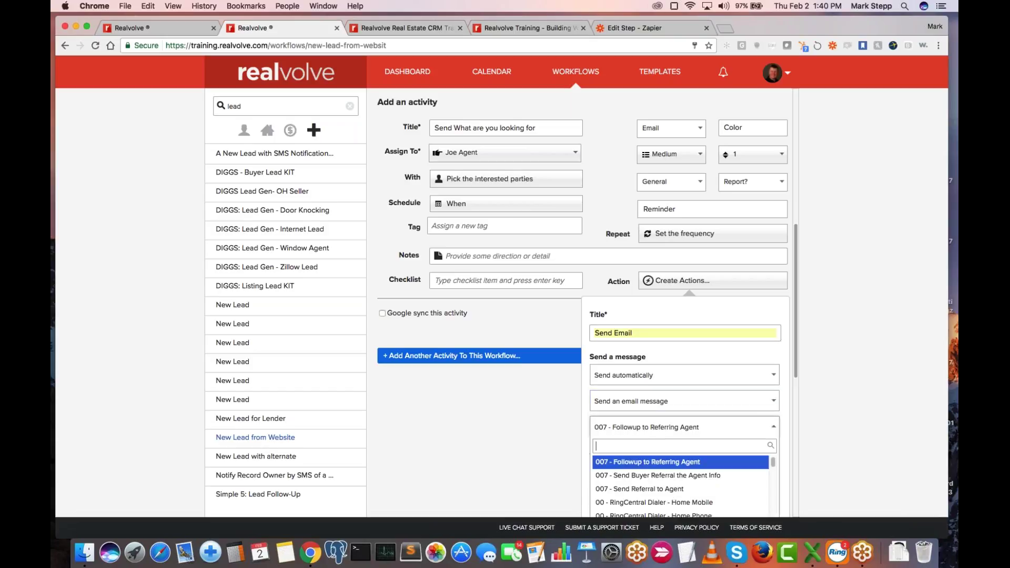
{"action": "type", "text": "lead"}
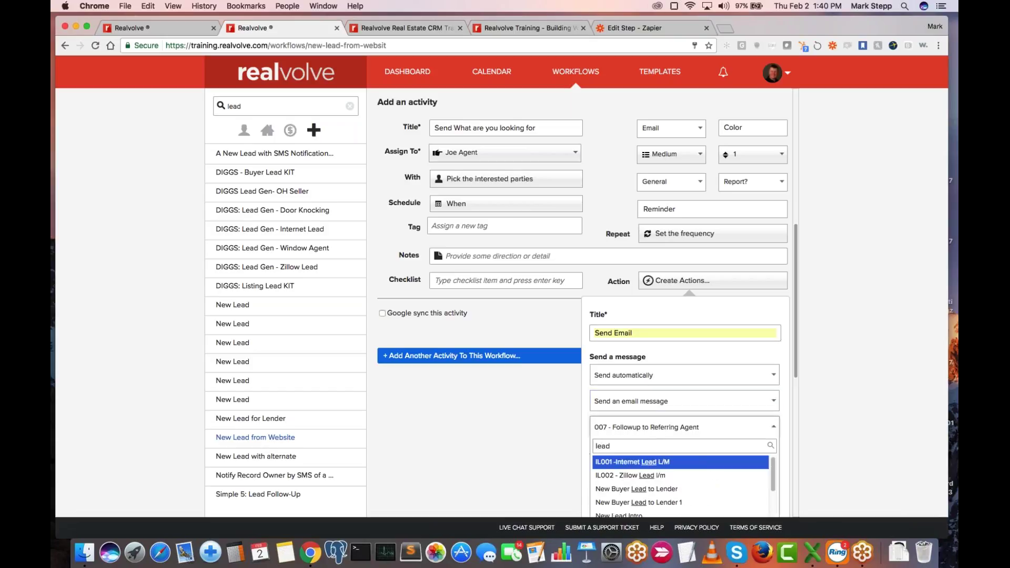
{"action": "left_click", "coordinate": [664, 490]}
{"action": "scroll", "coordinate": [773, 316], "scroll_direction": "down", "scroll_amount": 3}
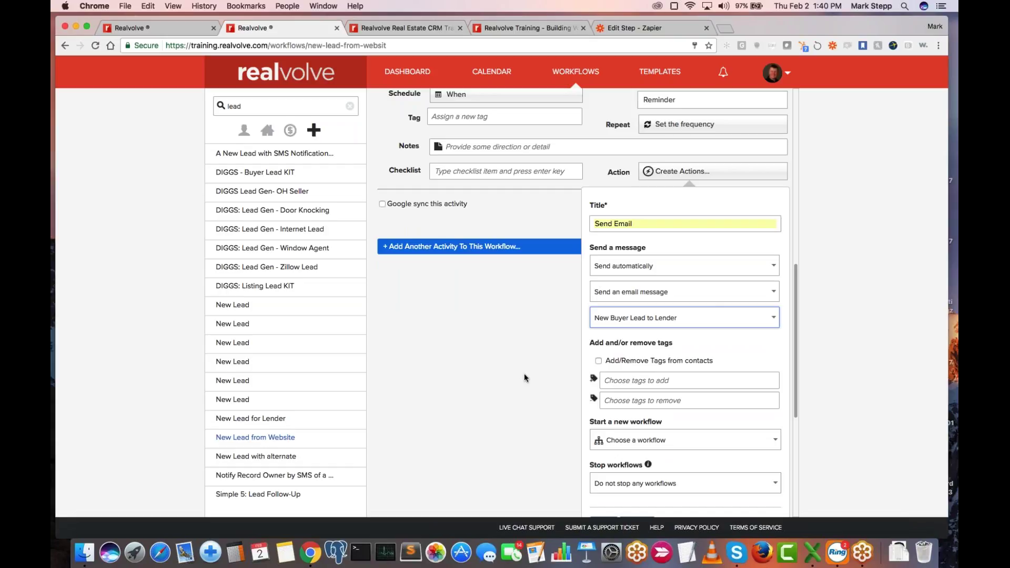
{"action": "scroll", "coordinate": [604, 474], "scroll_direction": "down", "scroll_amount": 1}
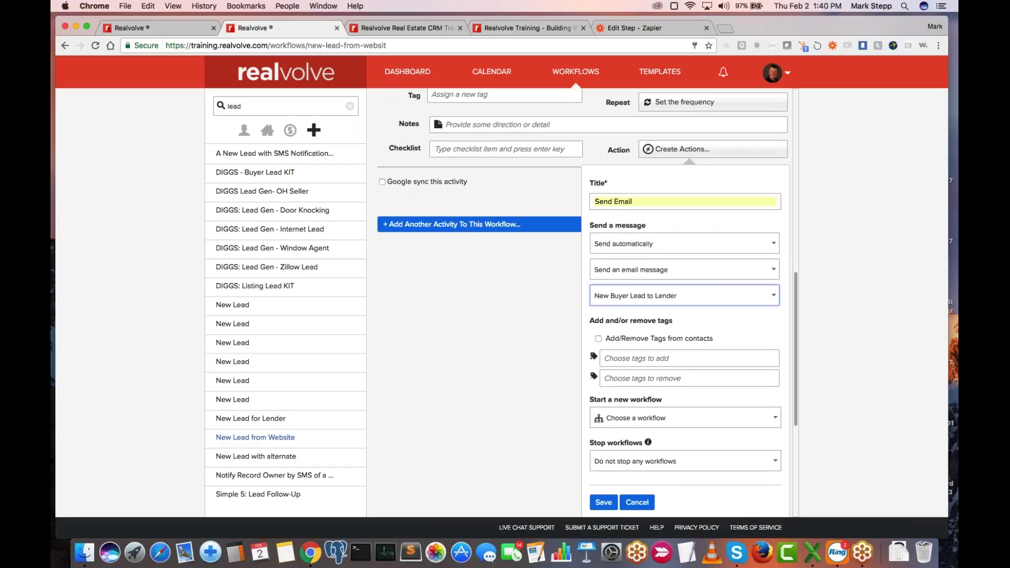
{"action": "left_click", "coordinate": [604, 500]}
Add the completed email activity to the New Lead from Website workflow.
{"action": "scroll", "coordinate": [778, 336], "scroll_direction": "up", "scroll_amount": 5}
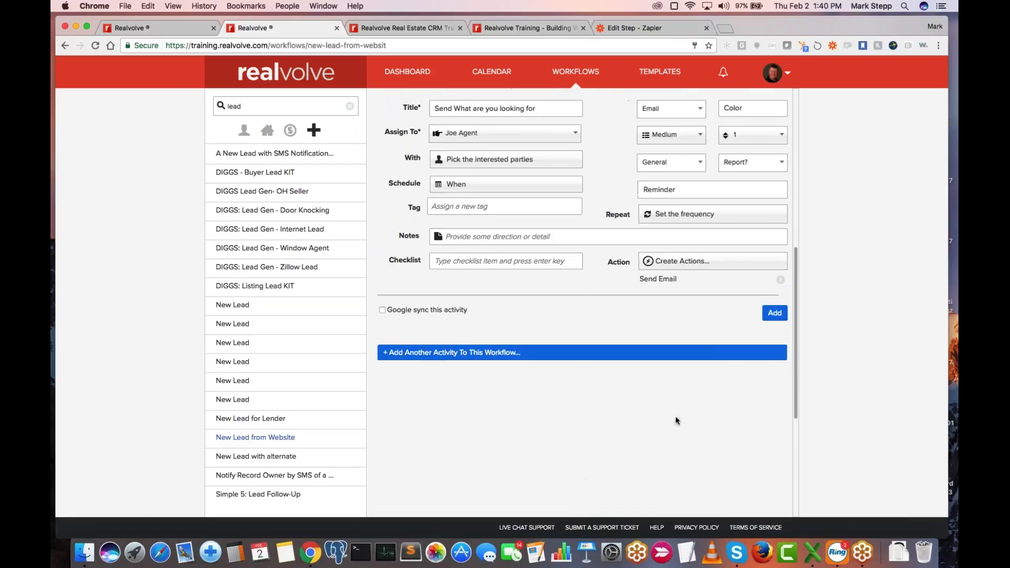
{"action": "left_click", "coordinate": [775, 333]}
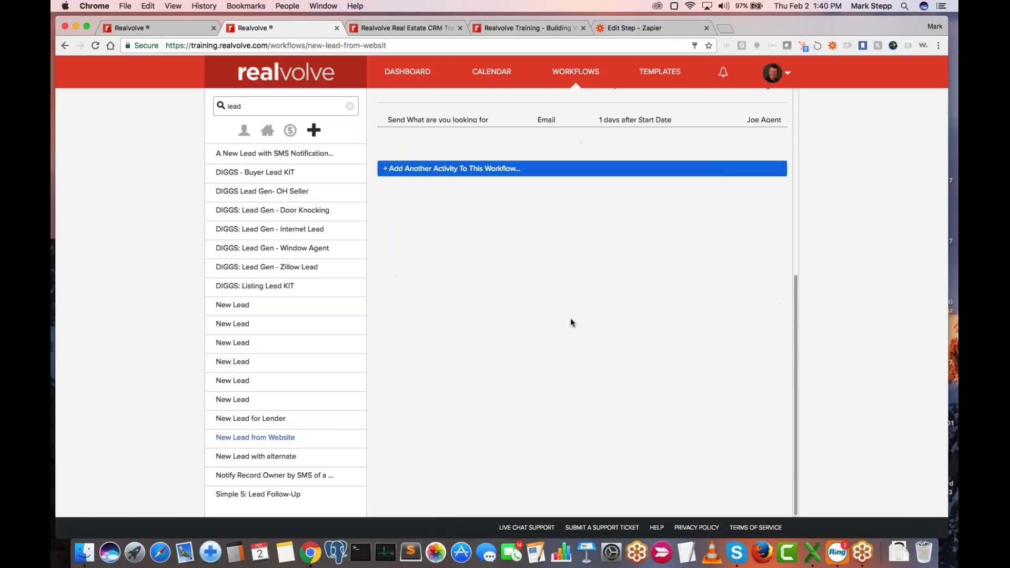
{"action": "scroll", "coordinate": [567, 284], "scroll_direction": "up", "scroll_amount": 5}
Open the Send SMS Text To Welcome activity and review its schedule and its Send SMS Message action's sending options.
{"action": "mouse_move", "coordinate": [573, 377]}
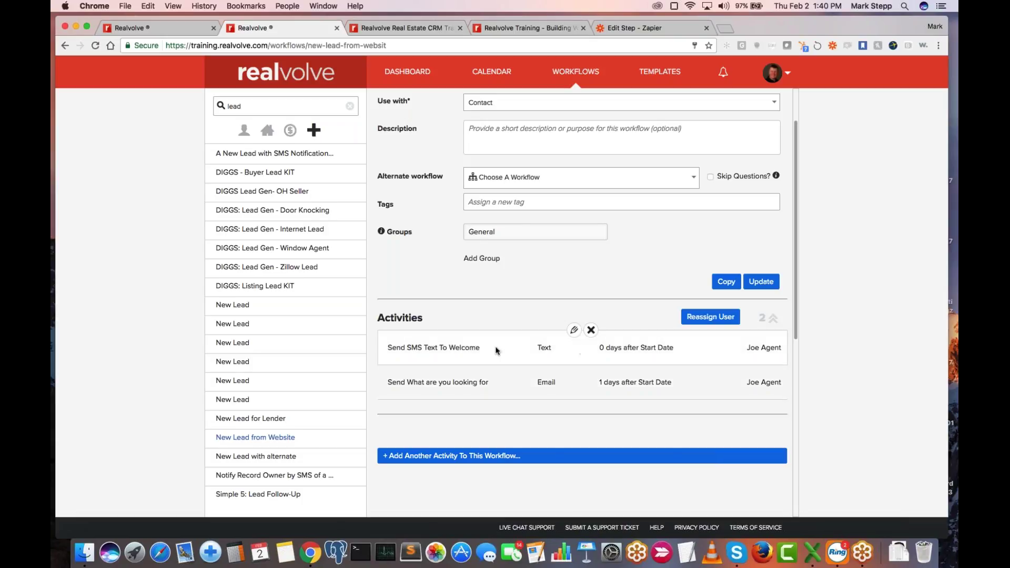
{"action": "left_click", "coordinate": [577, 331]}
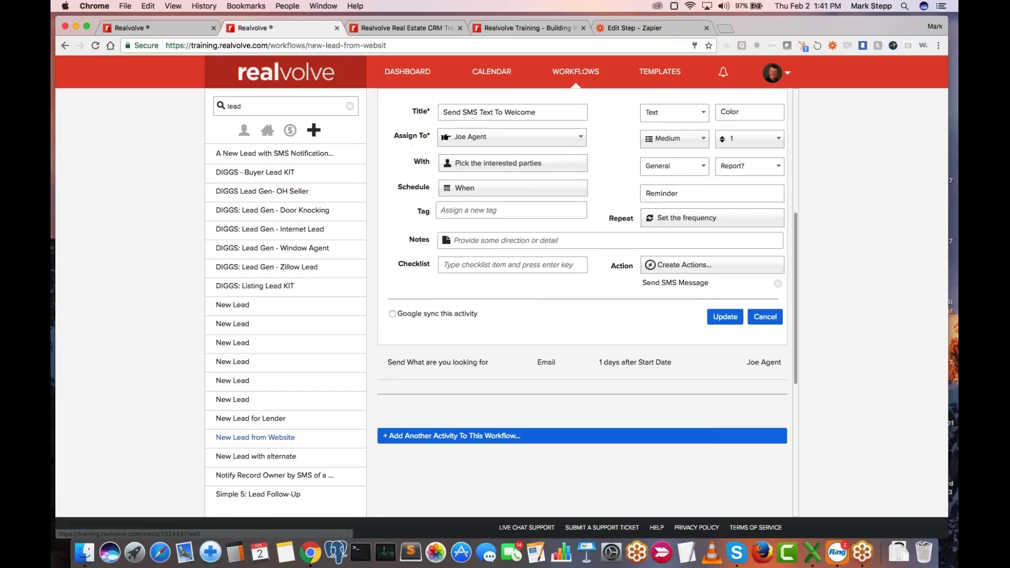
{"action": "left_click", "coordinate": [476, 189]}
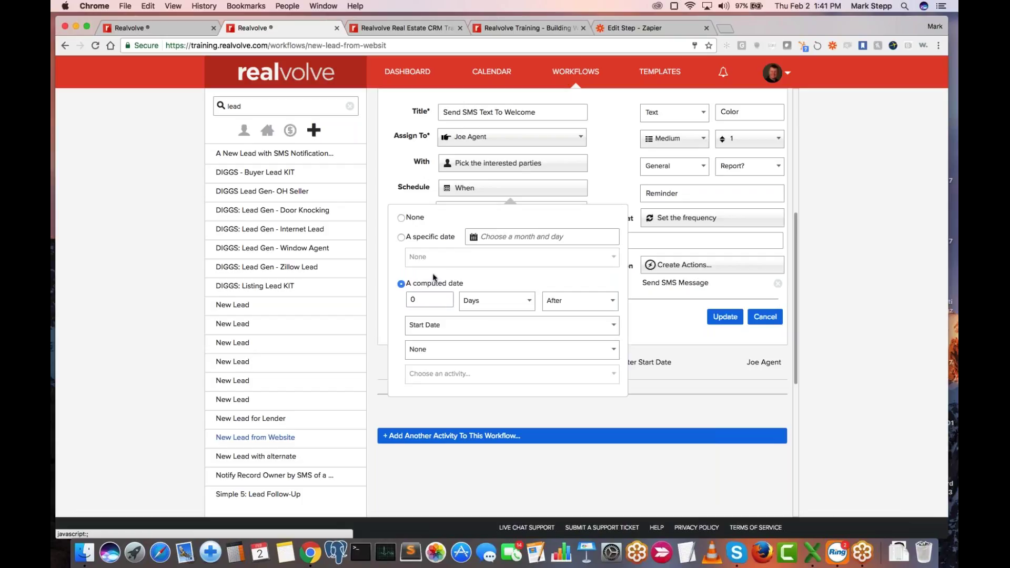
{"action": "left_click", "coordinate": [599, 185]}
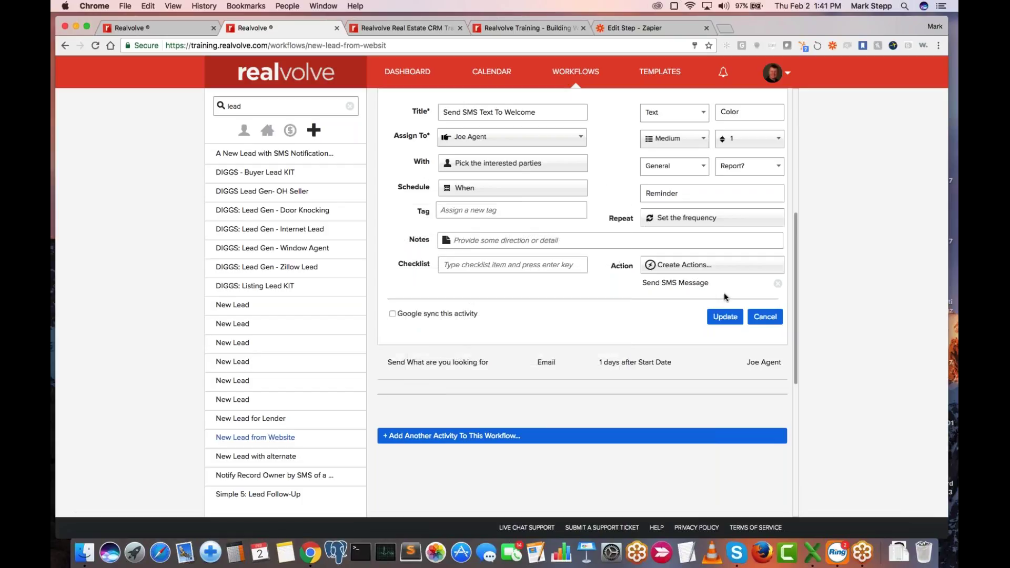
{"action": "left_click", "coordinate": [680, 286]}
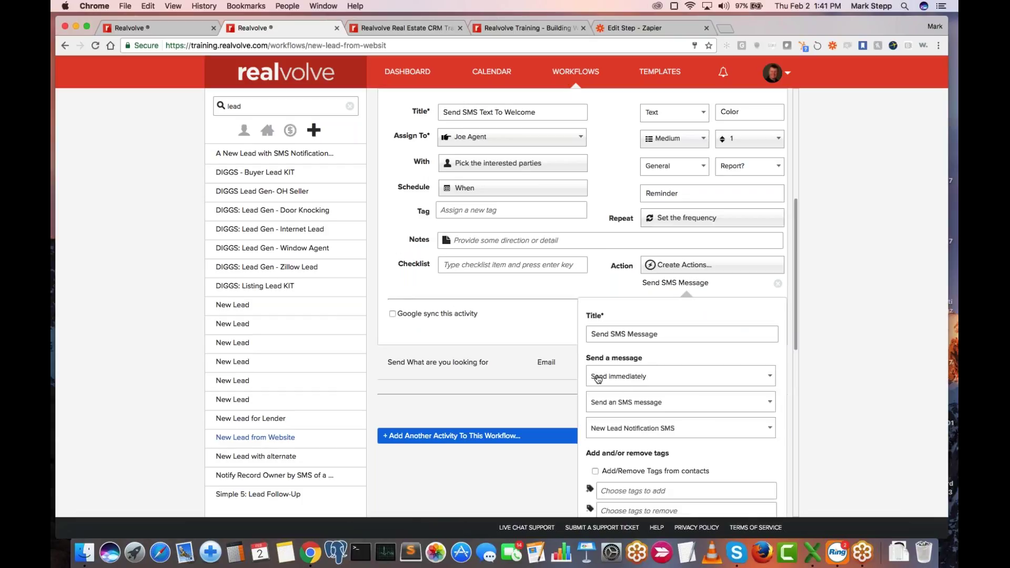
{"action": "left_click", "coordinate": [633, 378]}
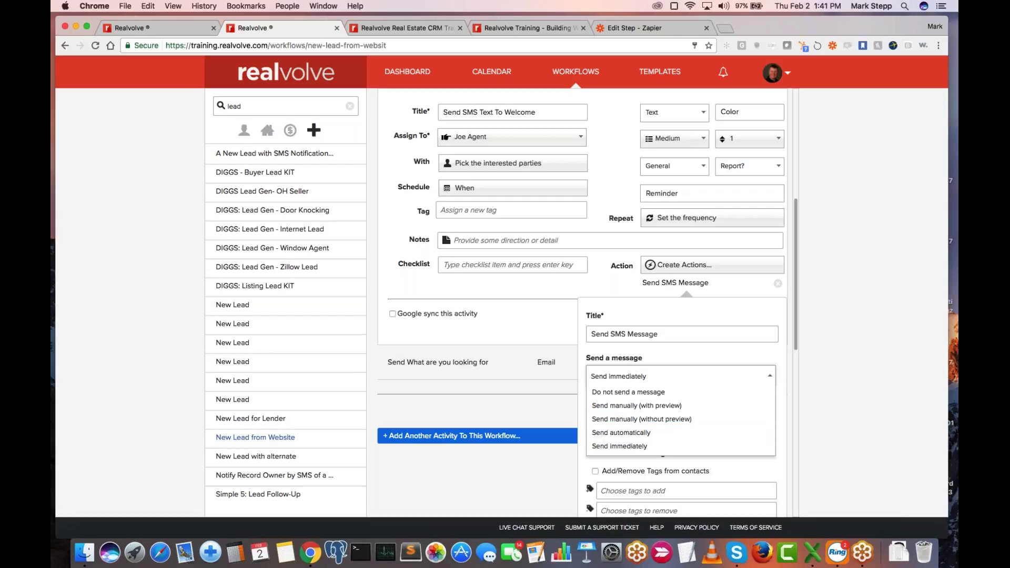
Switch to the Realvolve marketing account and open the Emails page of its settings.
{"action": "left_click", "coordinate": [787, 73]}
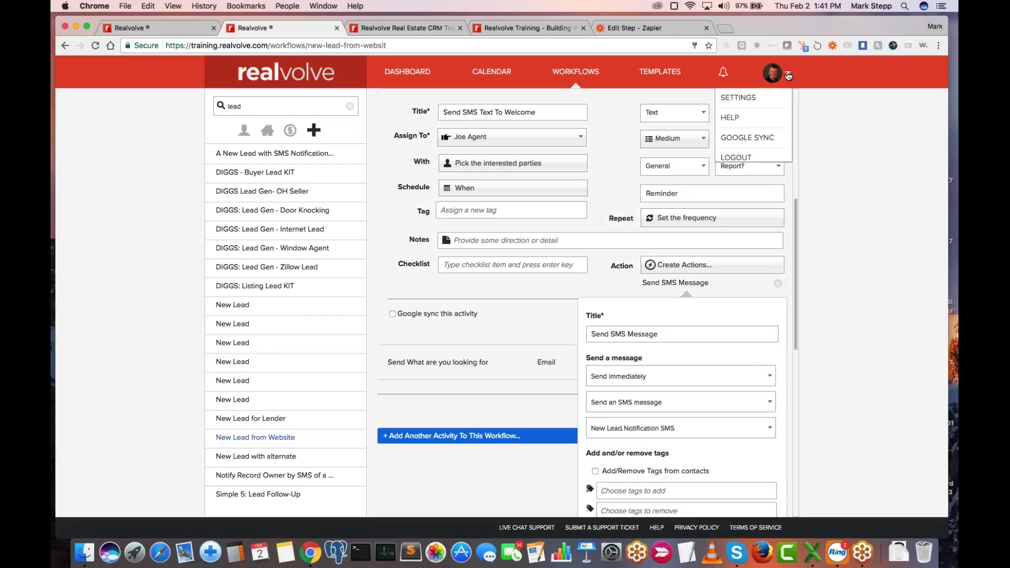
{"action": "right_click", "coordinate": [755, 99]}
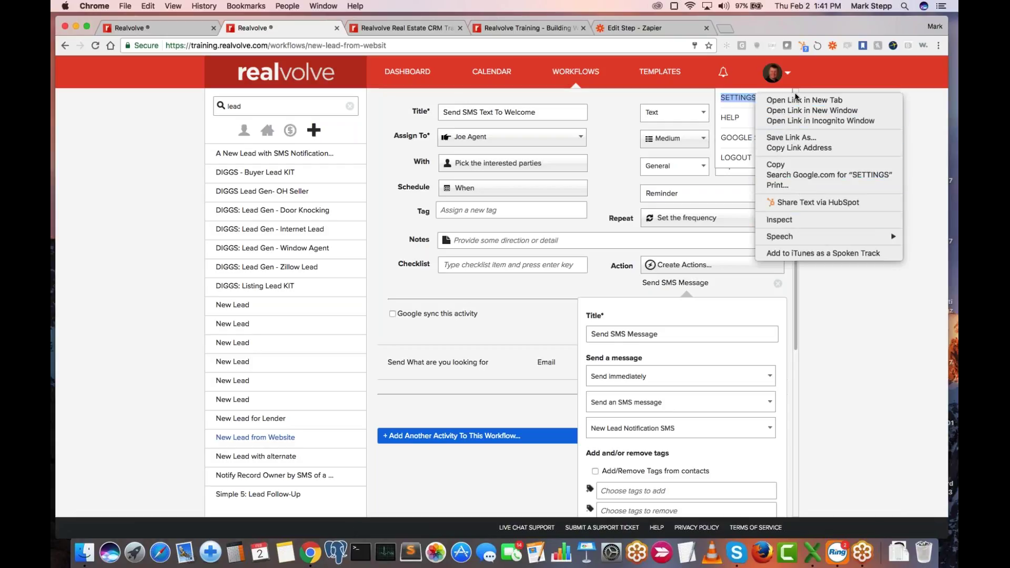
{"action": "left_click", "coordinate": [149, 29]}
{"action": "left_click", "coordinate": [149, 29]}
{"action": "left_click", "coordinate": [784, 72]}
{"action": "left_click", "coordinate": [752, 97]}
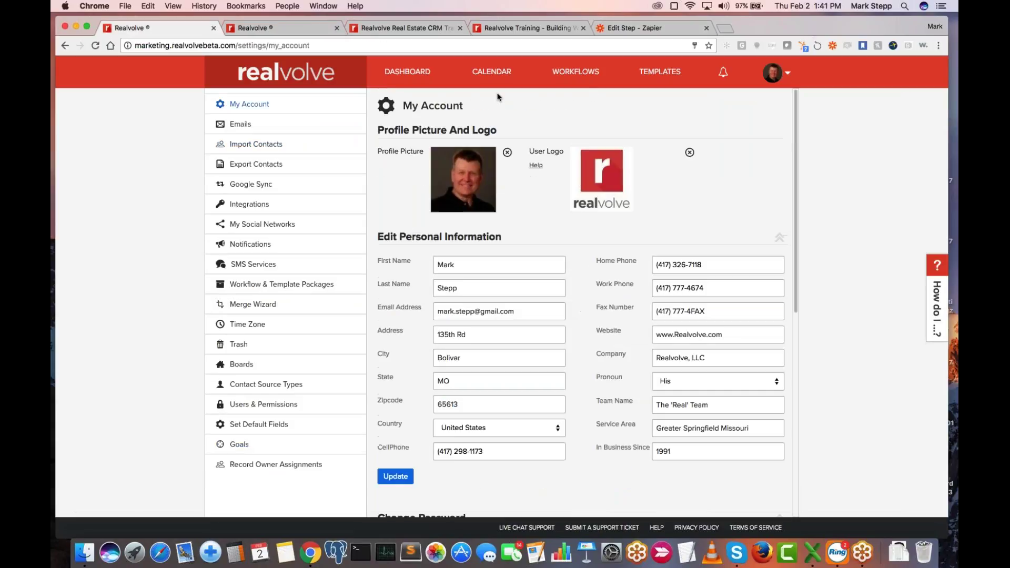
{"action": "left_click", "coordinate": [280, 131]}
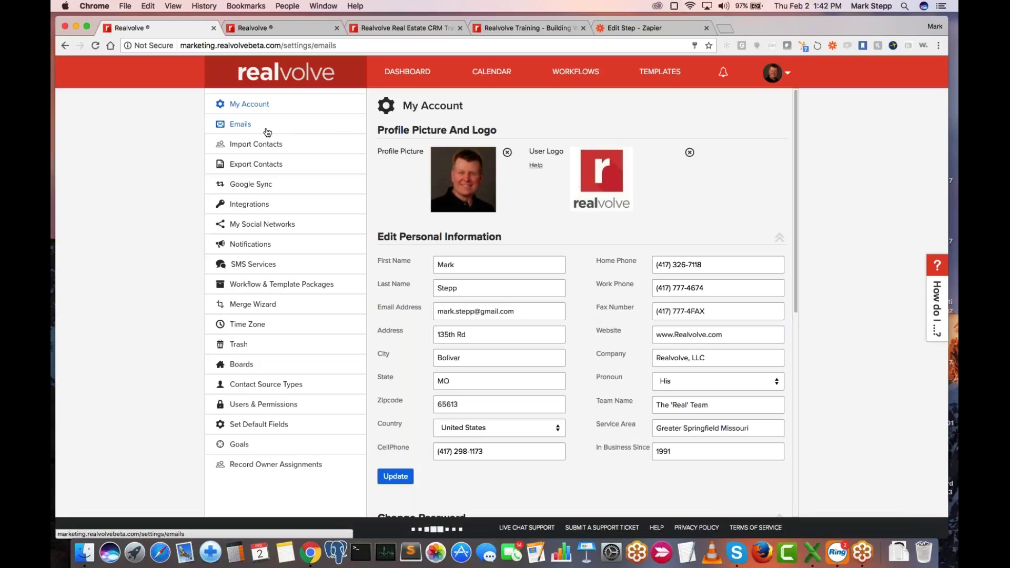
Review the Auto Send Message time and Daily Email Reminders options on the Emails settings page.
{"action": "left_click", "coordinate": [259, 129]}
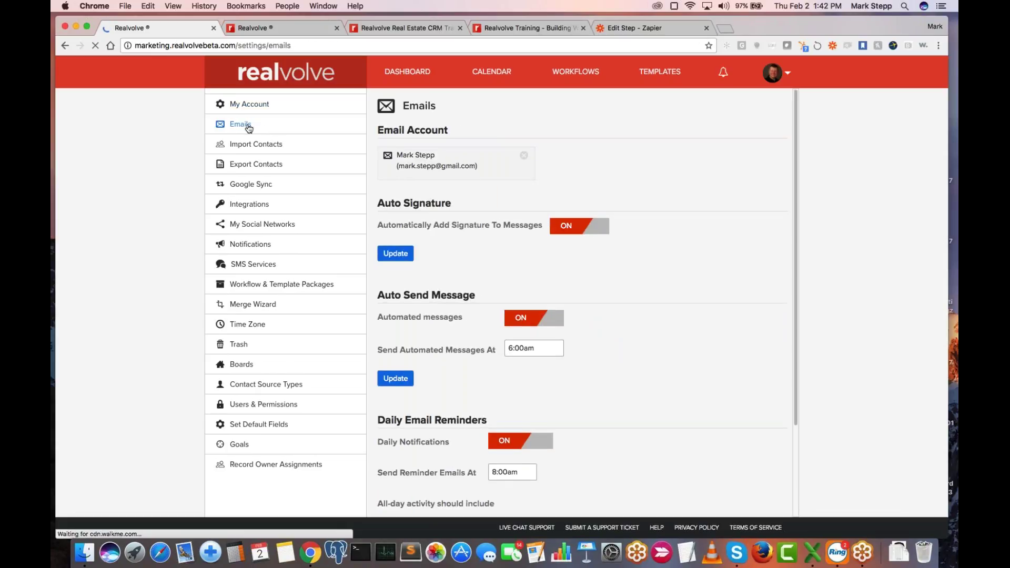
{"action": "scroll", "coordinate": [587, 302], "scroll_direction": "down", "scroll_amount": 2}
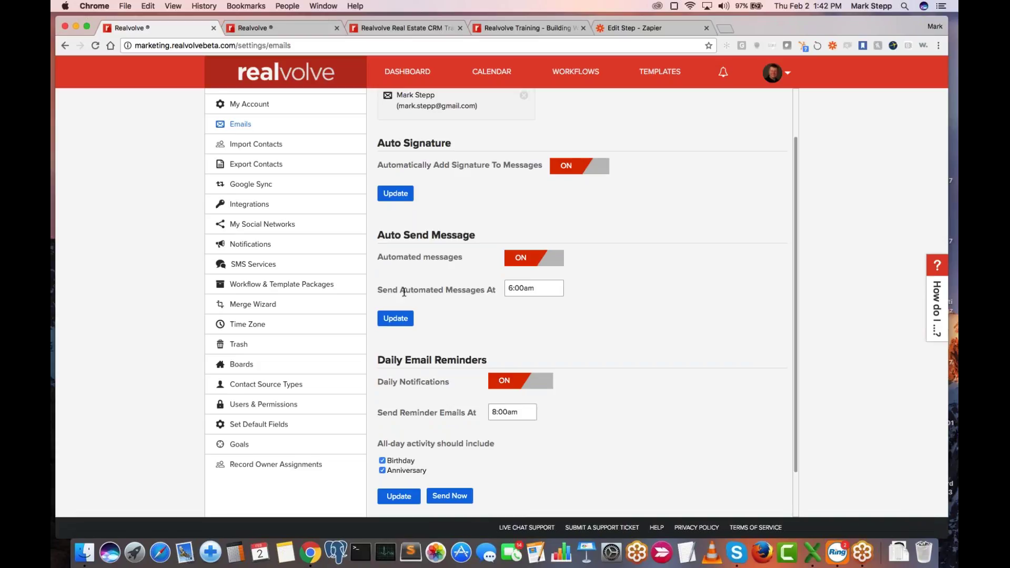
{"action": "left_click", "coordinate": [527, 287]}
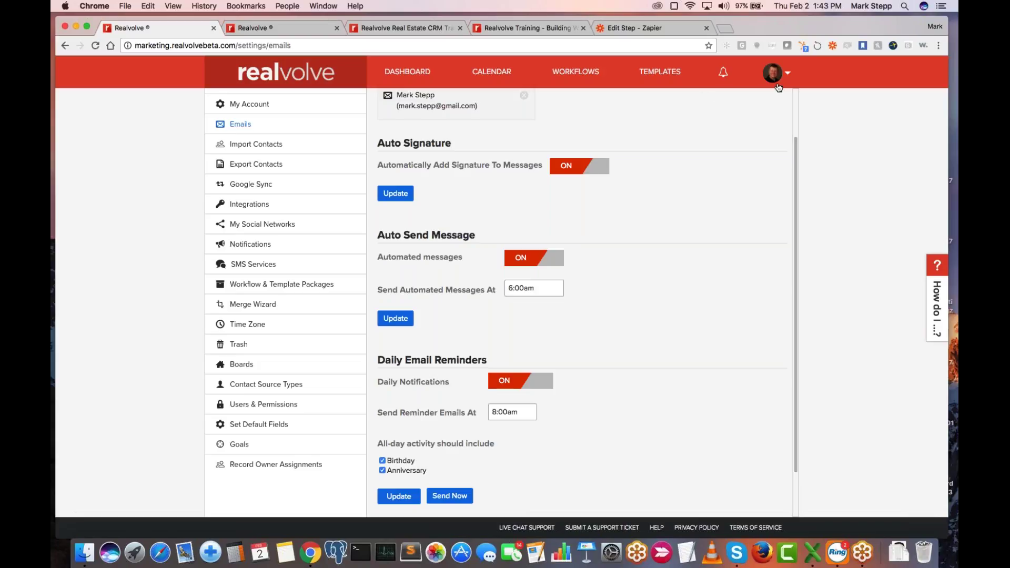
Return to the training account's New Lead from Website workflow and review the SMS action's sending options and the activity's computed-date schedule.
{"action": "left_click", "coordinate": [253, 27]}
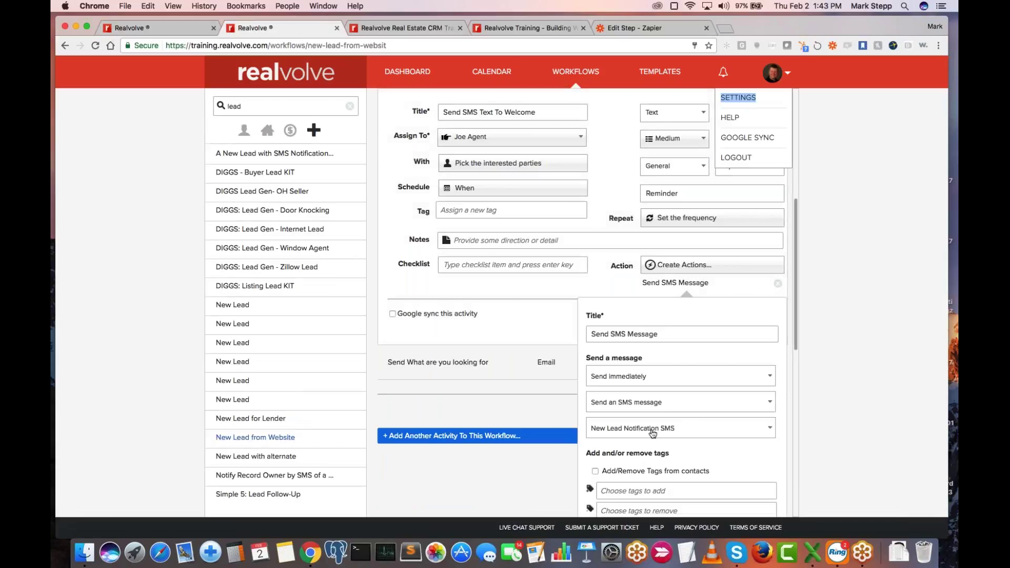
{"action": "left_click", "coordinate": [637, 377]}
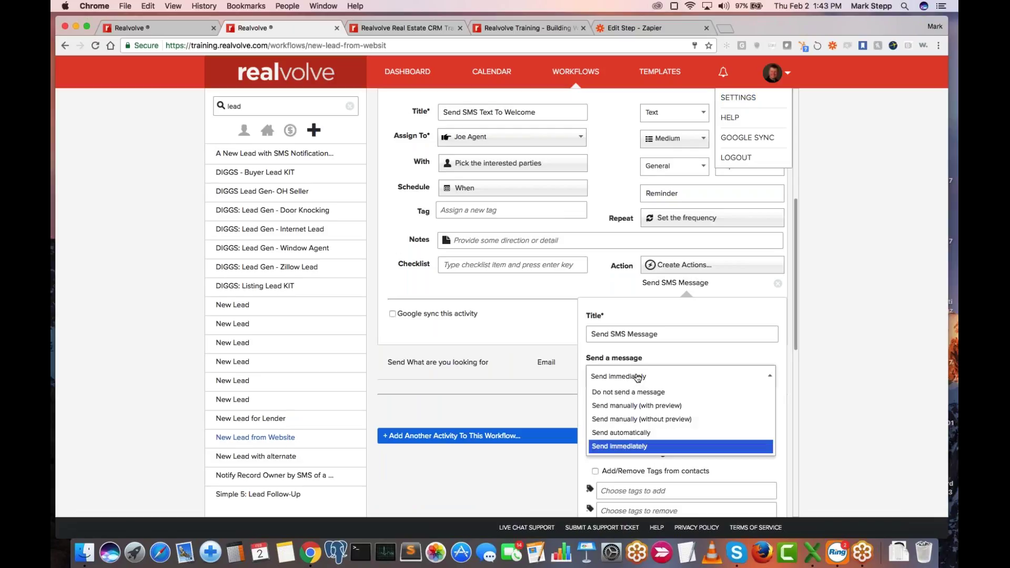
{"action": "left_click", "coordinate": [619, 447]}
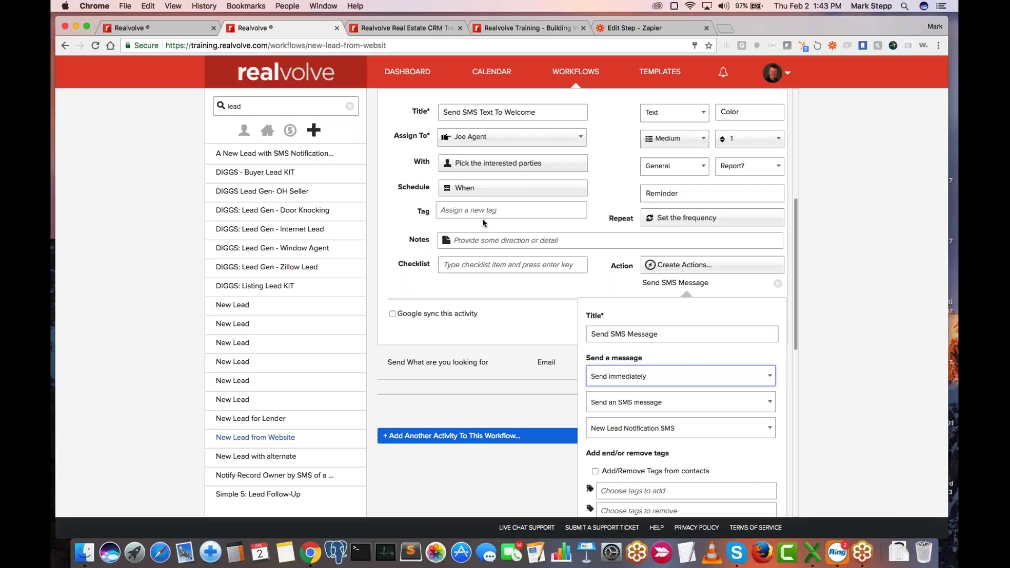
{"action": "left_click", "coordinate": [485, 192]}
{"action": "left_click", "coordinate": [439, 301]}
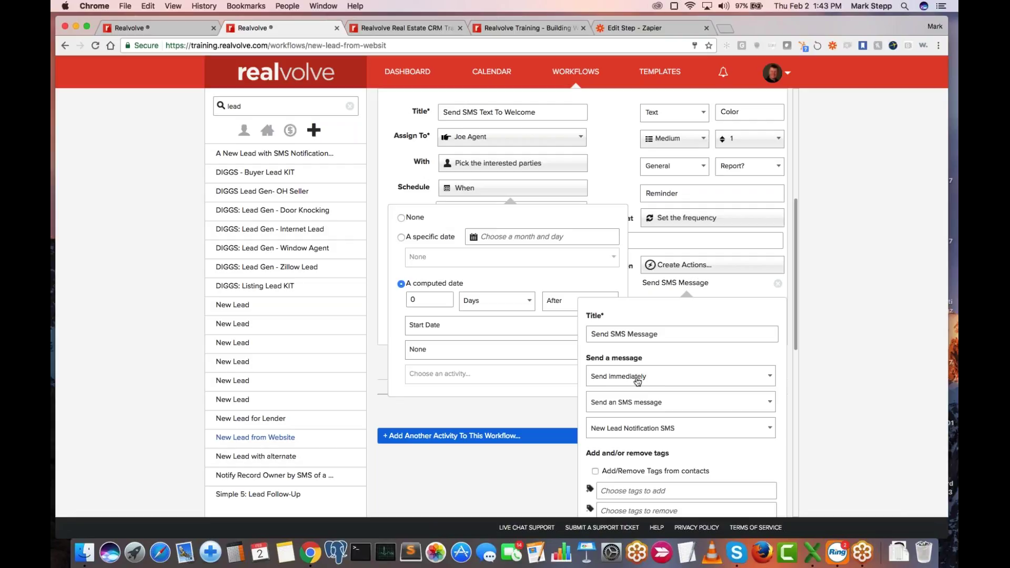
{"action": "left_click", "coordinate": [602, 189]}
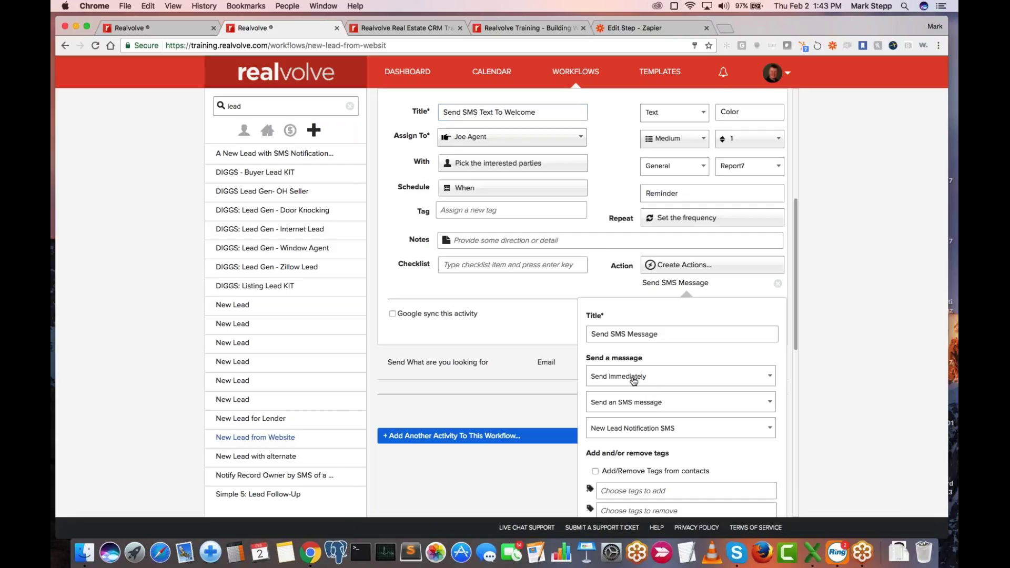
Save the Send SMS Message action, set to send the New Lead Notification SMS immediately.
{"action": "scroll", "coordinate": [640, 378], "scroll_direction": "down", "scroll_amount": 5}
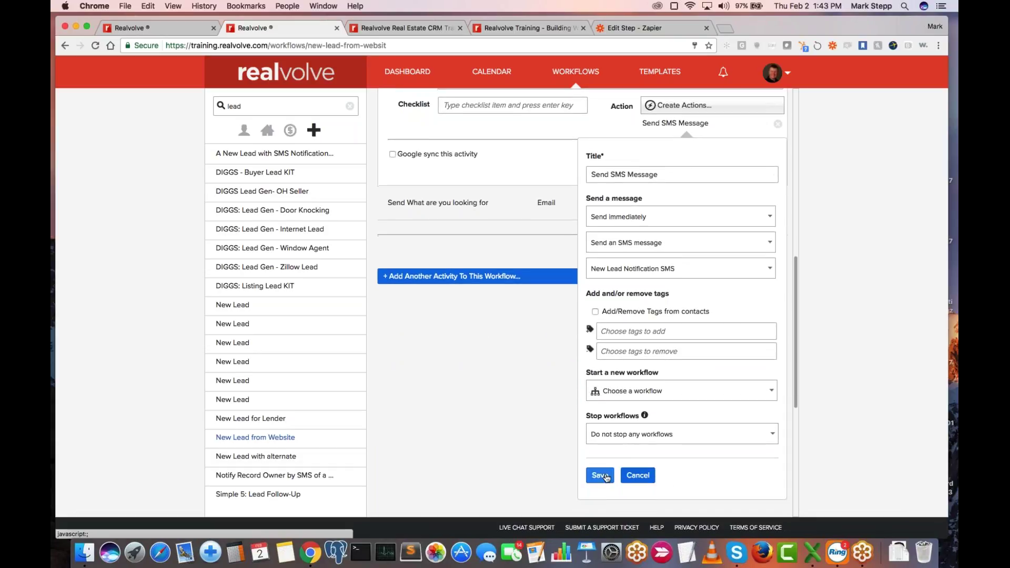
{"action": "left_click", "coordinate": [600, 475]}
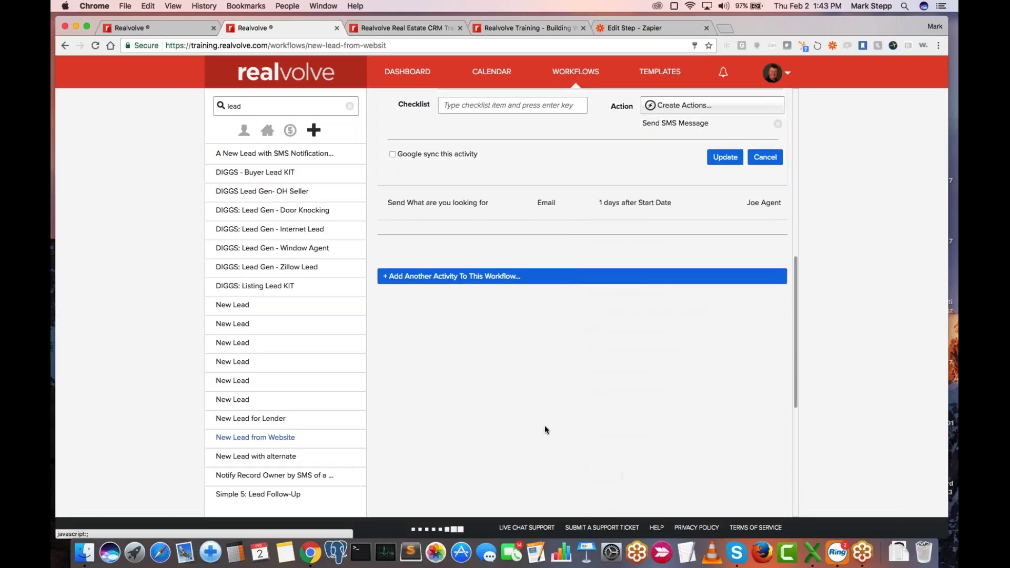
{"action": "scroll", "coordinate": [525, 389], "scroll_direction": "up", "scroll_amount": 5}
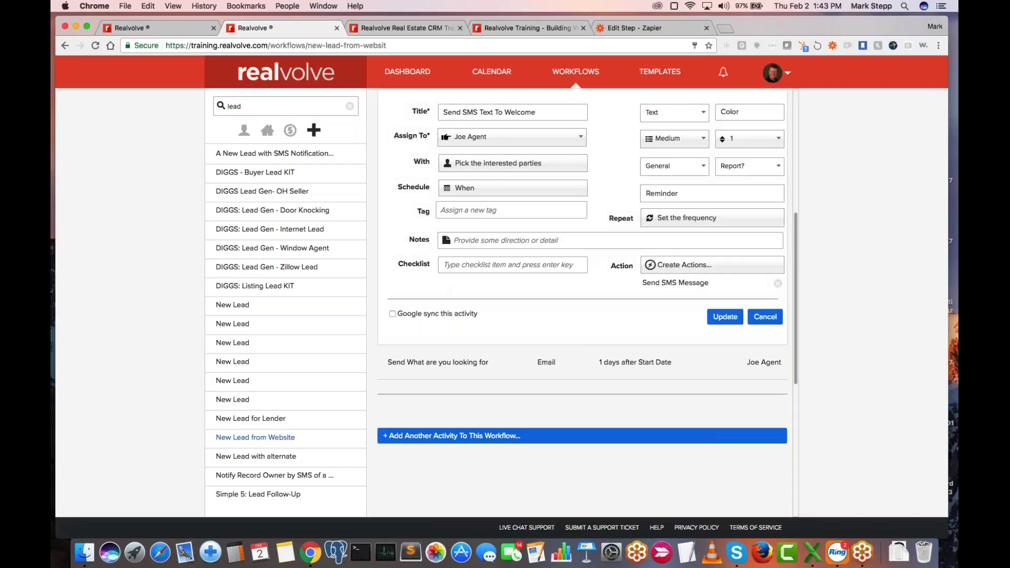
{"action": "scroll", "coordinate": [619, 158], "scroll_direction": "up", "scroll_amount": 1}
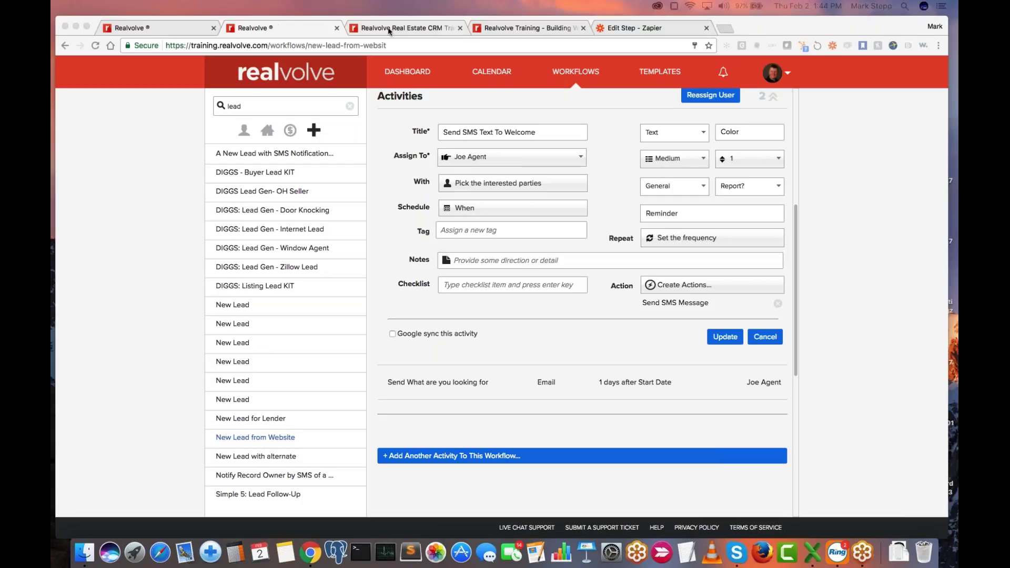
Open the Import Contacts page in the training account's settings.
{"action": "left_click", "coordinate": [789, 76]}
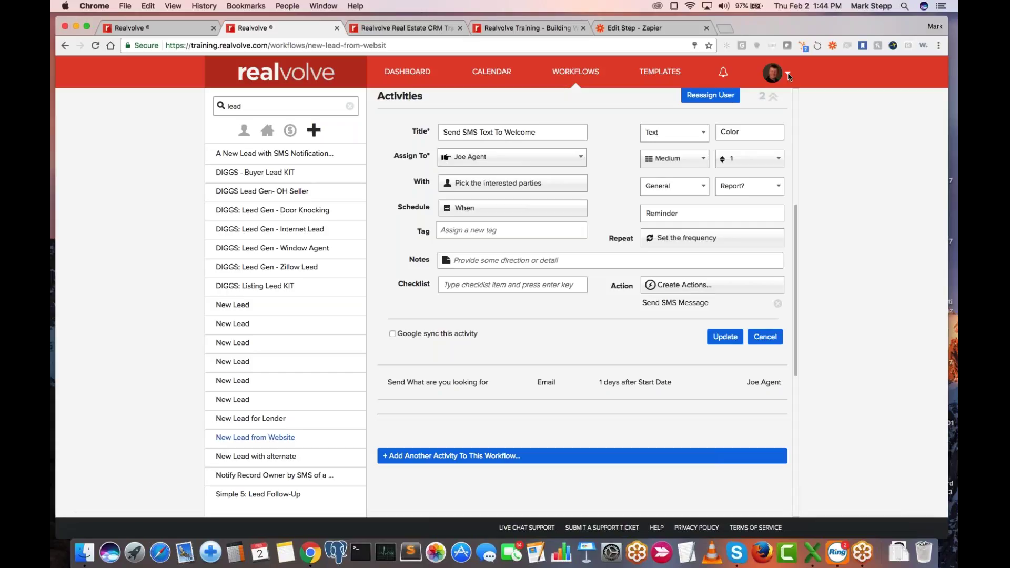
{"action": "left_click", "coordinate": [788, 75]}
{"action": "left_click", "coordinate": [757, 100]}
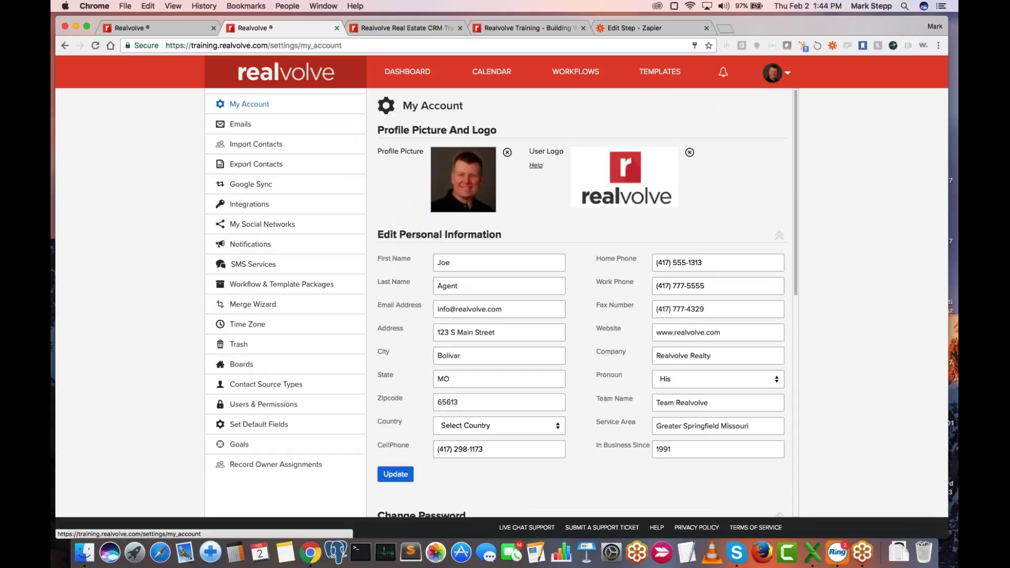
{"action": "left_click", "coordinate": [267, 145]}
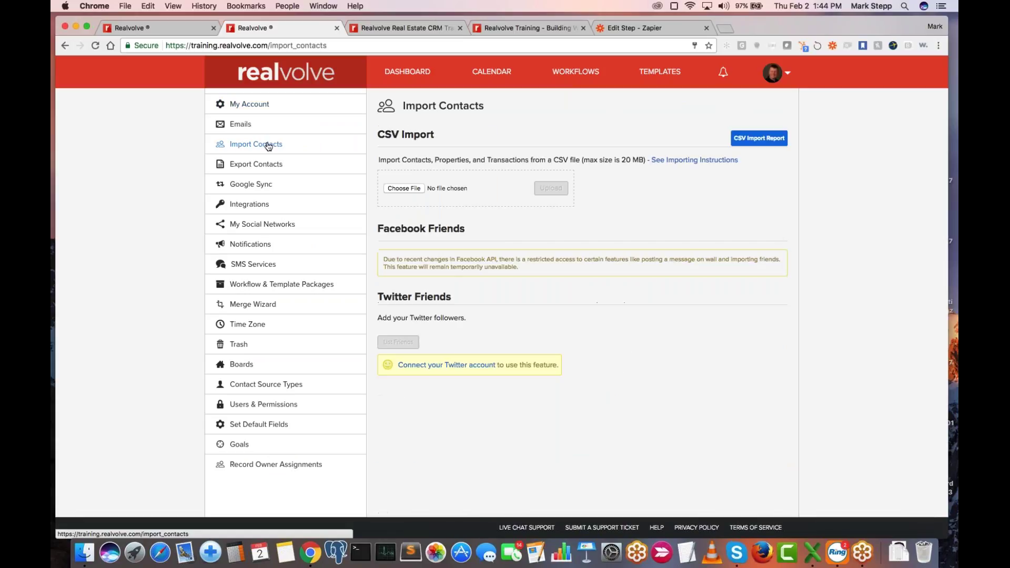
Choose "Top Producer Export Oct-24-2016.csv" from the Downloads folder as the CSV import file and upload it.
{"action": "left_click", "coordinate": [405, 189]}
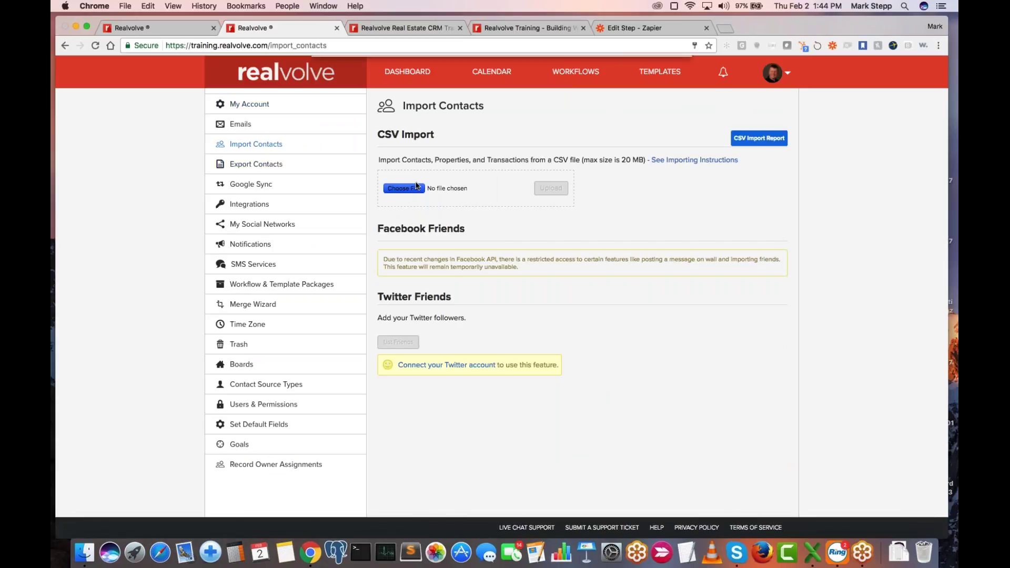
{"action": "type", "text": "transcript"}
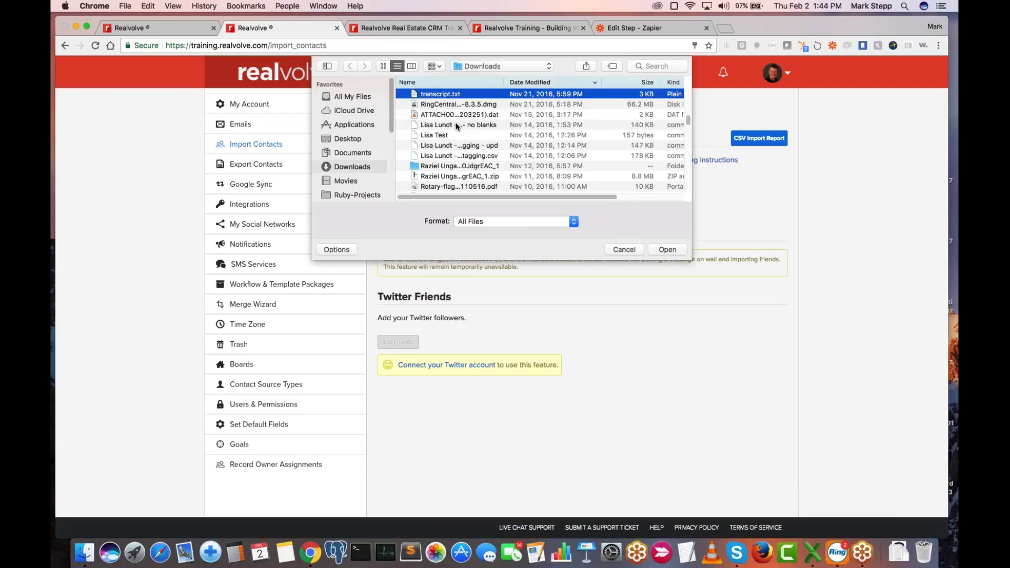
{"action": "scroll", "coordinate": [479, 176], "scroll_direction": "down", "scroll_amount": 1}
{"action": "scroll", "coordinate": [479, 176], "scroll_direction": "down", "scroll_amount": 3}
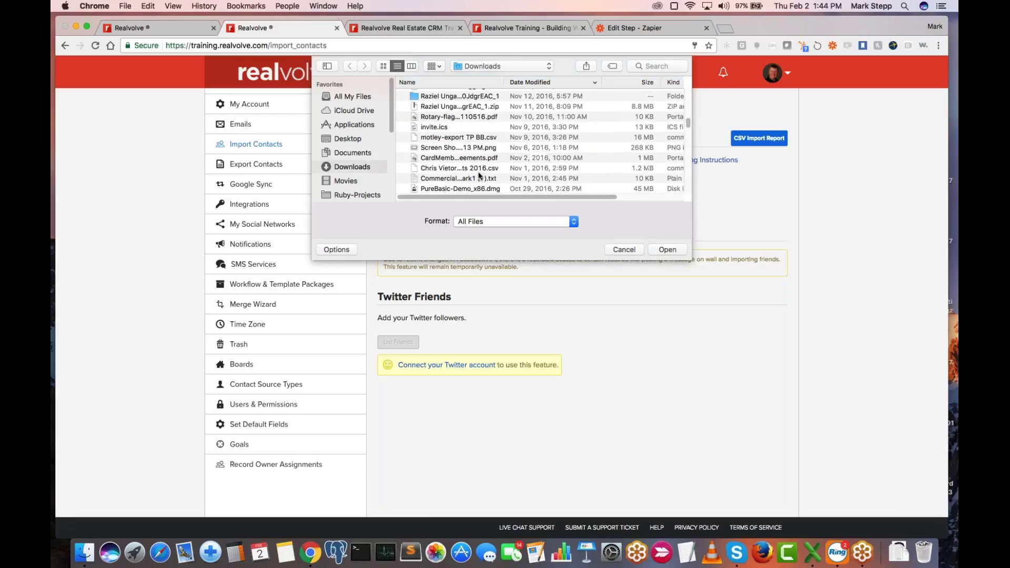
{"action": "scroll", "coordinate": [479, 176], "scroll_direction": "up", "scroll_amount": 5}
{"action": "scroll", "coordinate": [479, 176], "scroll_direction": "up", "scroll_amount": 6}
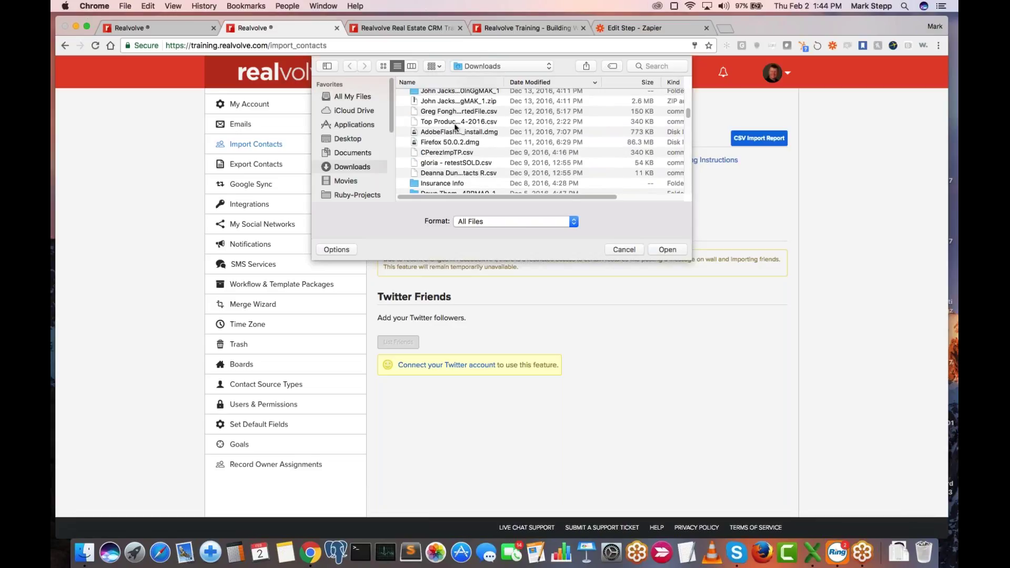
{"action": "left_click", "coordinate": [456, 123]}
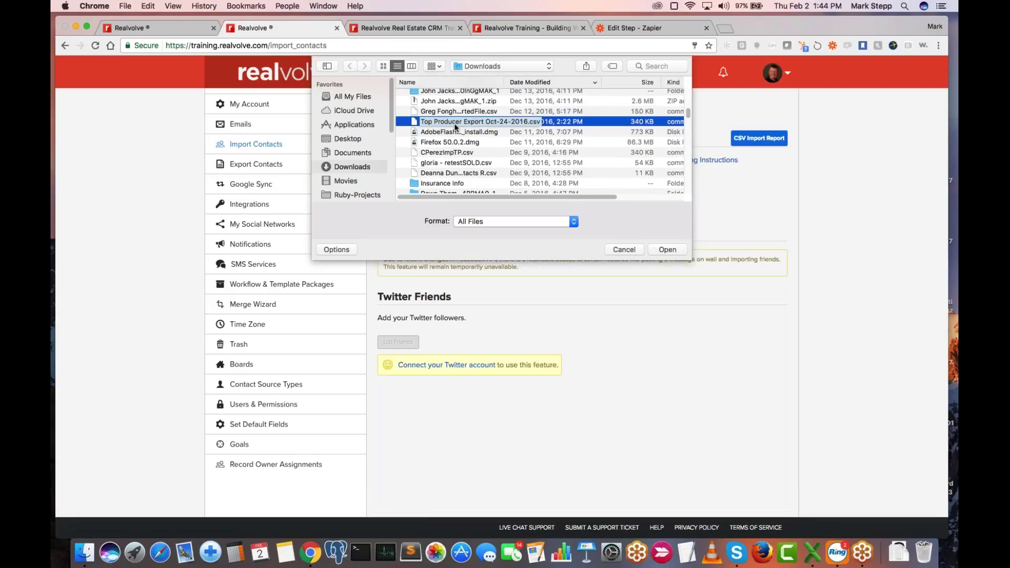
{"action": "double_click", "coordinate": [445, 124]}
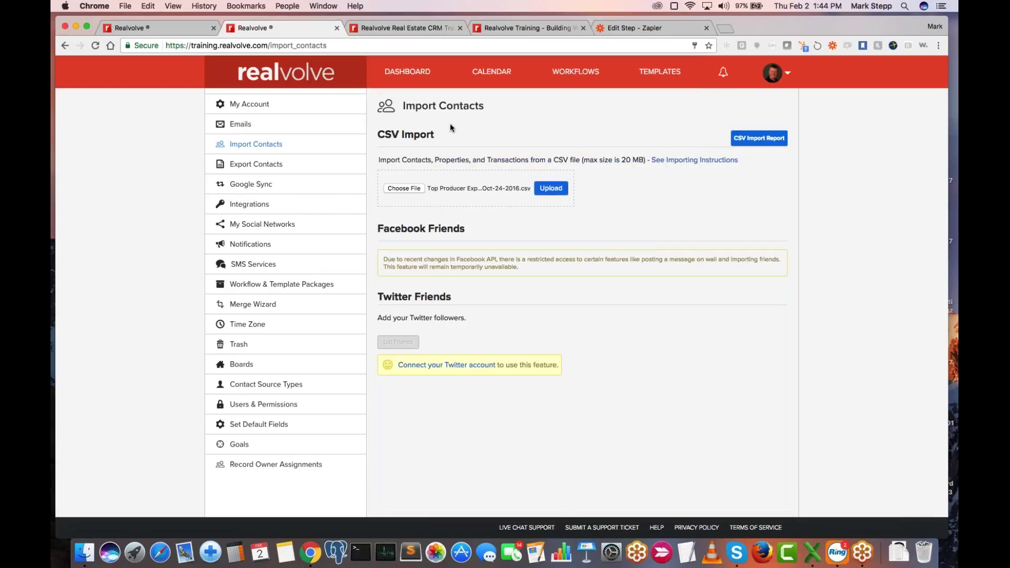
{"action": "left_click", "coordinate": [550, 188]}
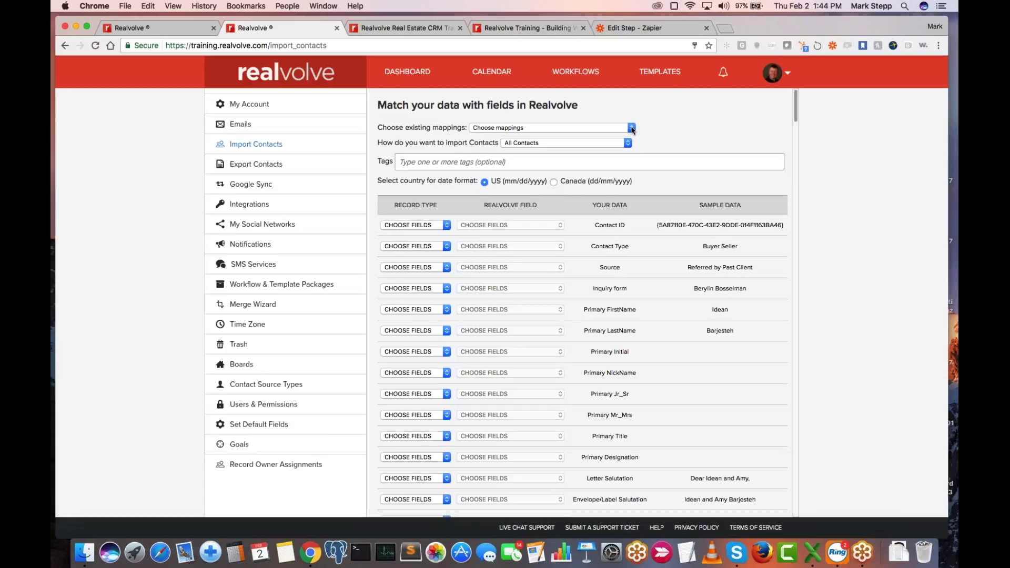
Review the existing import mappings and examine the uploaded file's unmapped columns and sample data.
{"action": "left_click", "coordinate": [631, 129]}
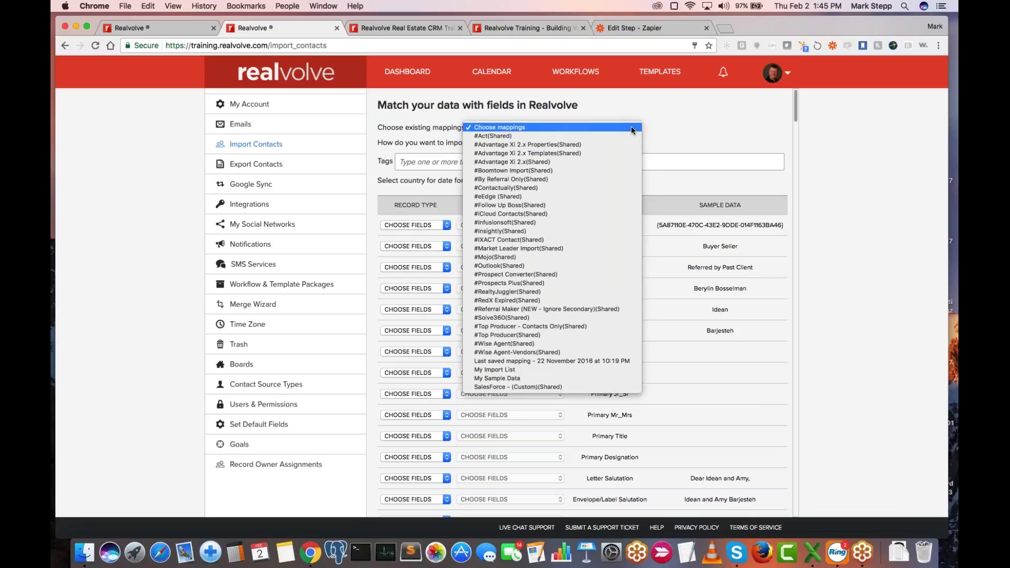
{"action": "left_click", "coordinate": [659, 121]}
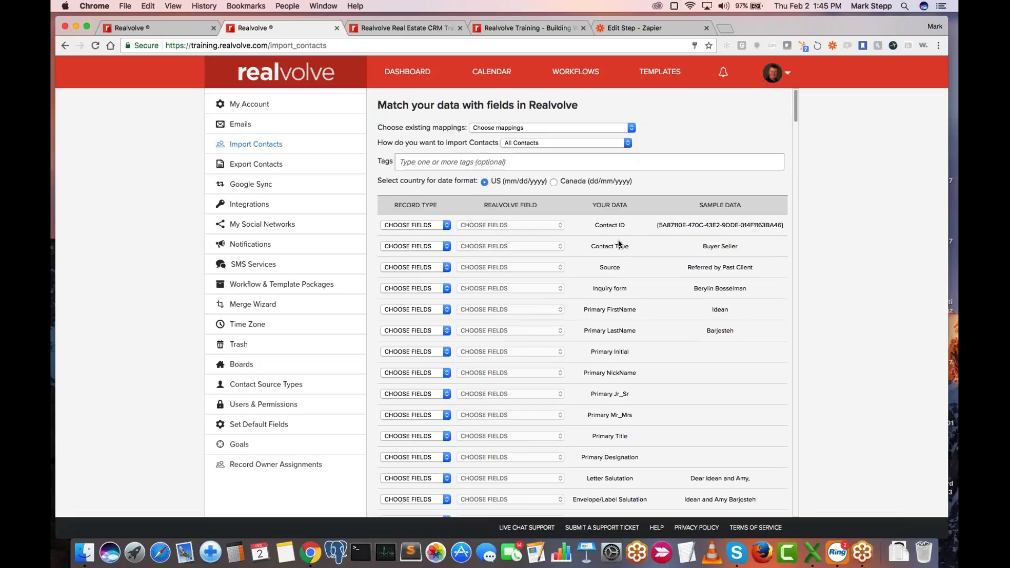
{"action": "scroll", "coordinate": [623, 233], "scroll_direction": "down", "scroll_amount": 15}
{"action": "scroll", "coordinate": [623, 233], "scroll_direction": "down", "scroll_amount": 20}
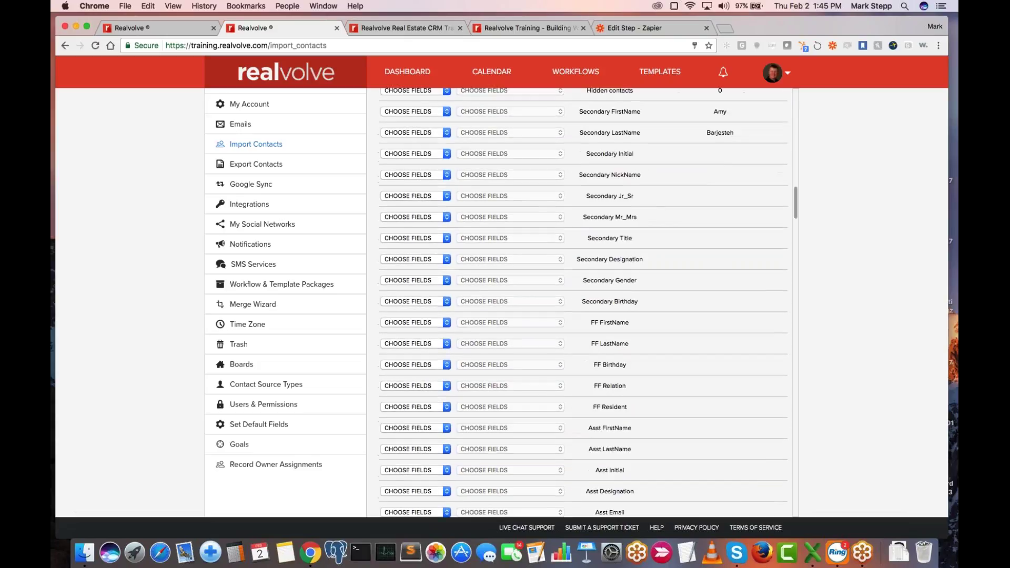
{"action": "scroll", "coordinate": [588, 302], "scroll_direction": "down", "scroll_amount": 10}
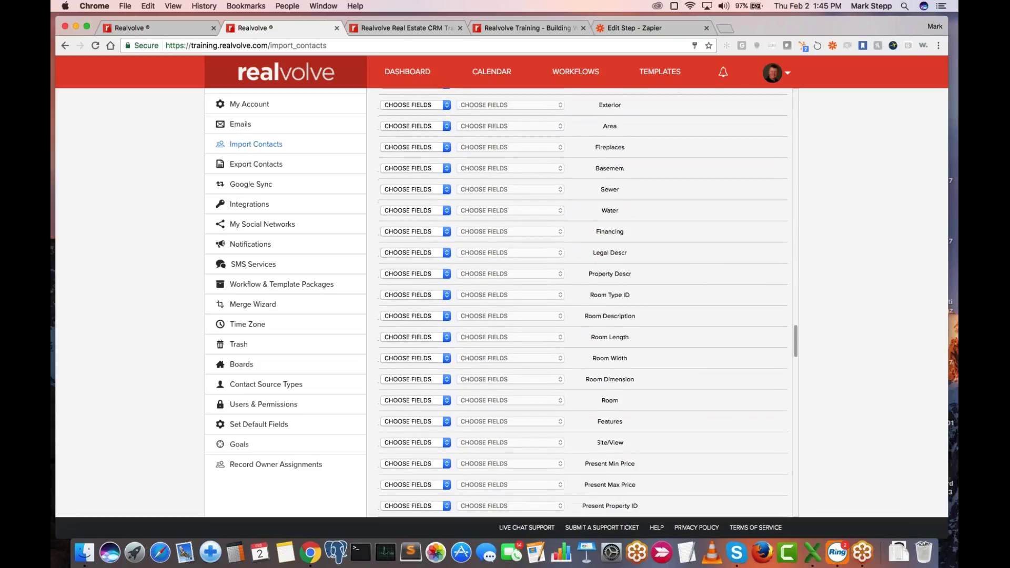
{"action": "scroll", "coordinate": [587, 302], "scroll_direction": "up", "scroll_amount": 20}
{"action": "scroll", "coordinate": [582, 305], "scroll_direction": "up", "scroll_amount": 10}
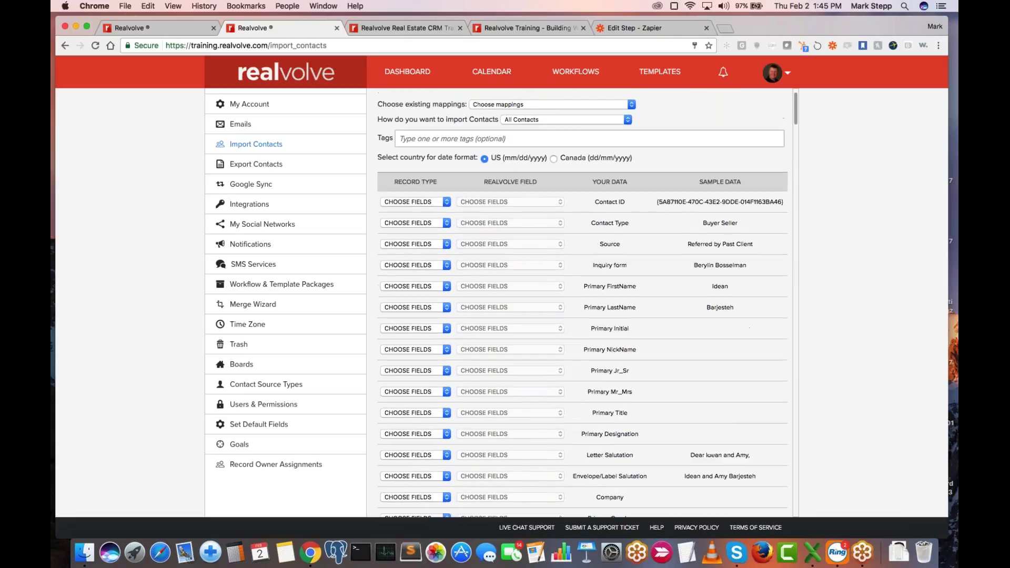
Apply the #Top Producer(Shared) mapping to the uploaded file and review its contact, property and transaction field matches.
{"action": "left_click", "coordinate": [631, 128]}
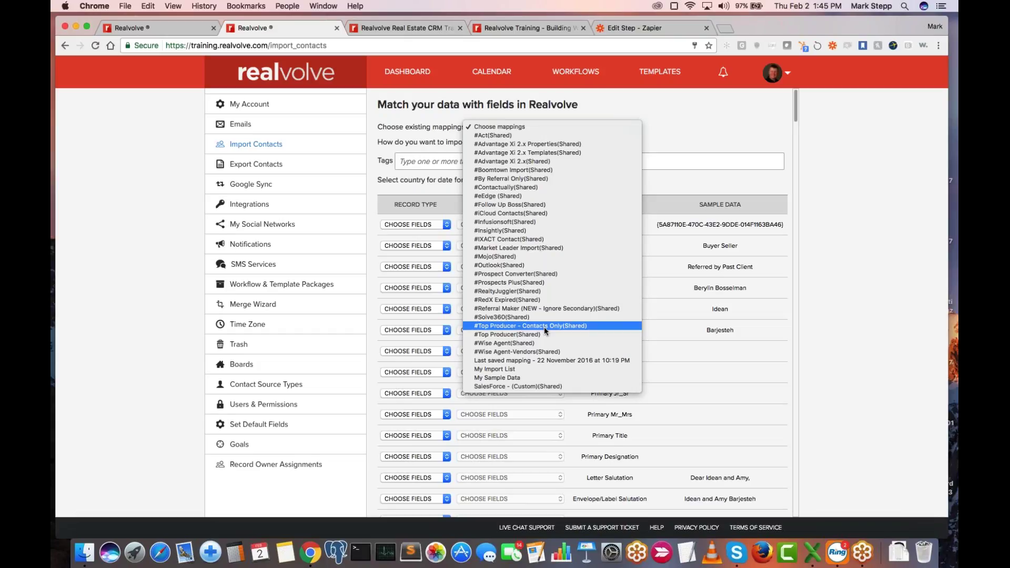
{"action": "left_click", "coordinate": [494, 336]}
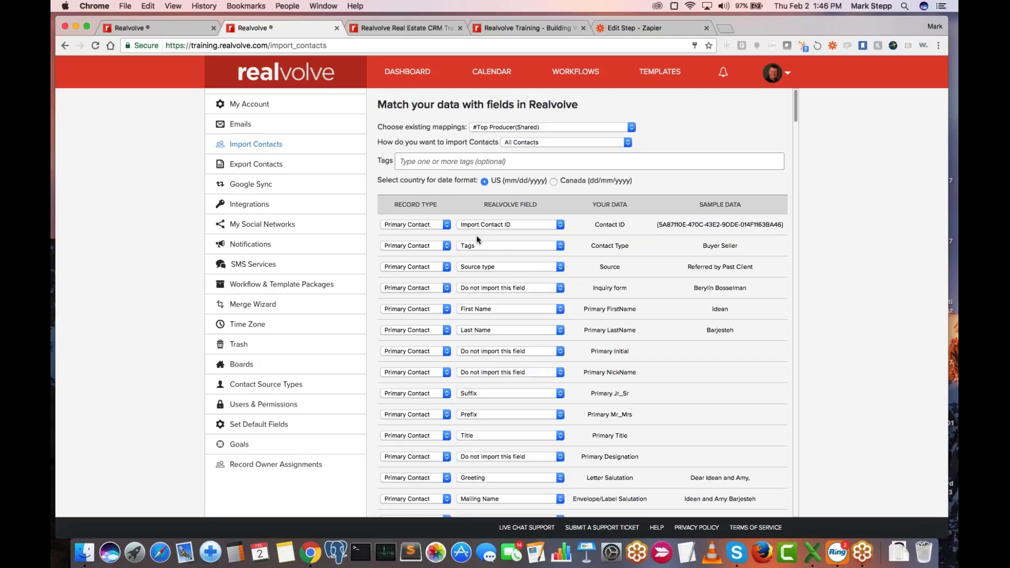
{"action": "scroll", "coordinate": [479, 314], "scroll_direction": "down", "scroll_amount": 15}
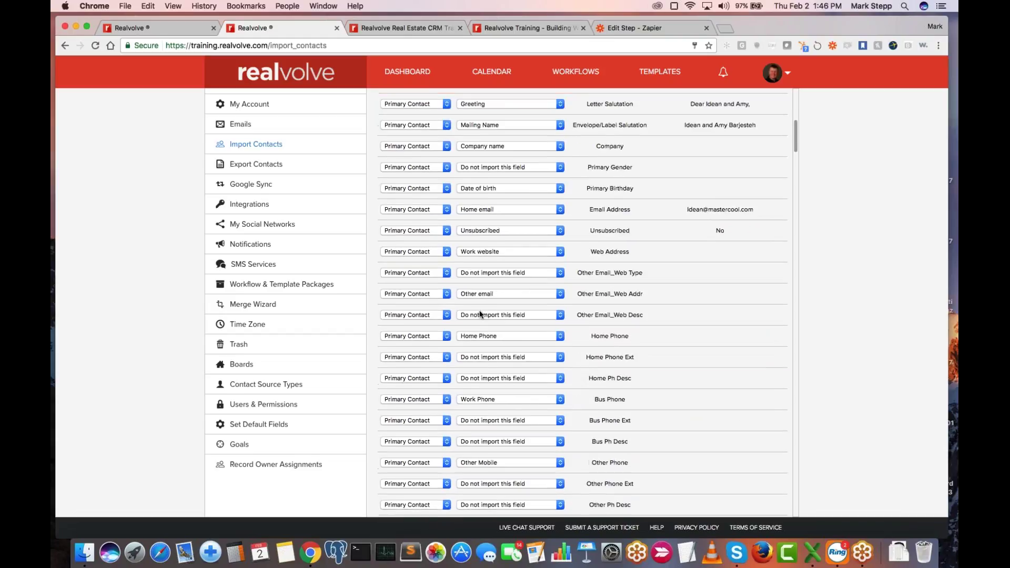
{"action": "scroll", "coordinate": [480, 313], "scroll_direction": "down", "scroll_amount": 15}
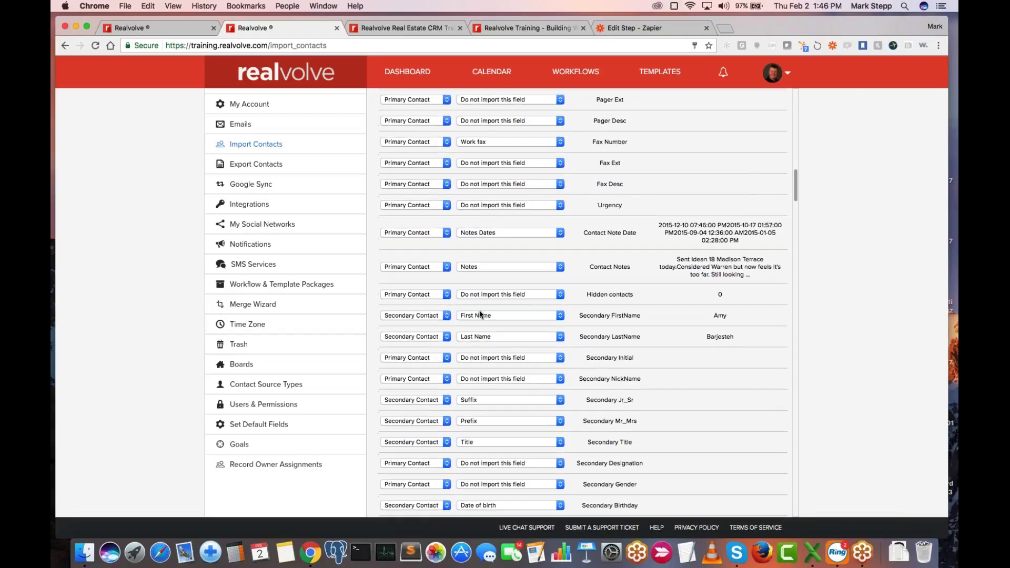
{"action": "scroll", "coordinate": [480, 314], "scroll_direction": "down", "scroll_amount": 15}
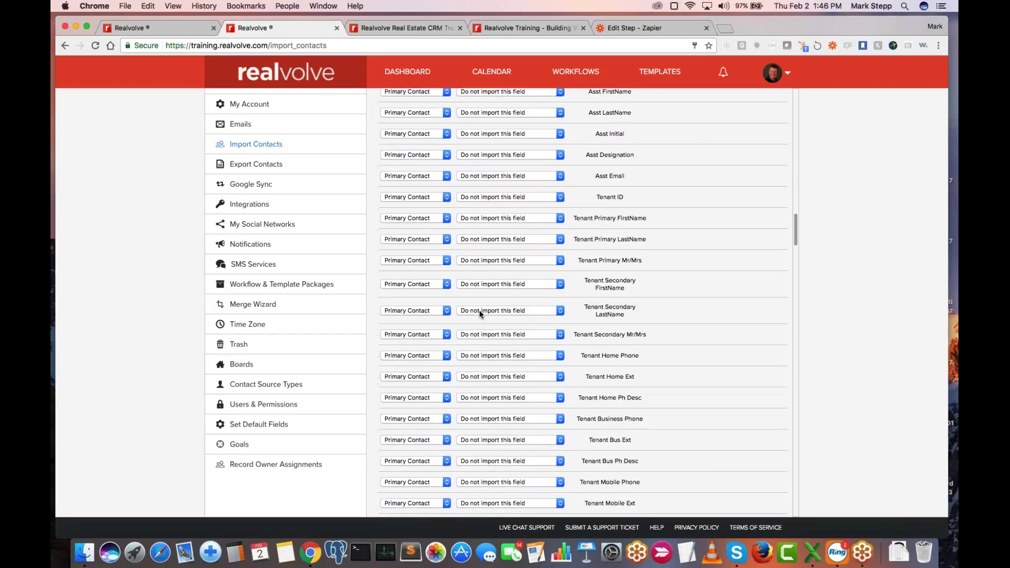
{"action": "scroll", "coordinate": [479, 314], "scroll_direction": "down", "scroll_amount": 15}
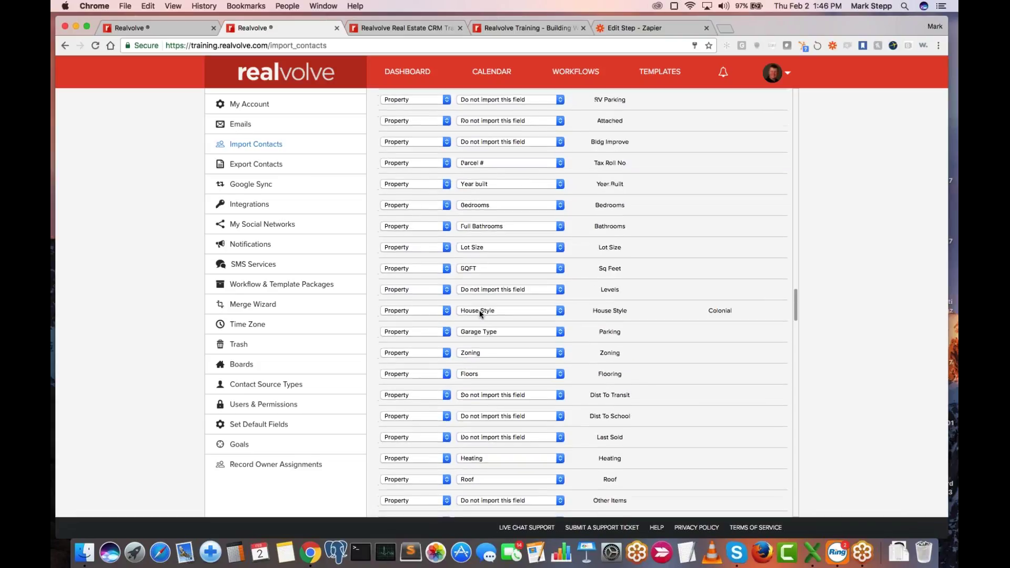
{"action": "scroll", "coordinate": [479, 313], "scroll_direction": "down", "scroll_amount": 15}
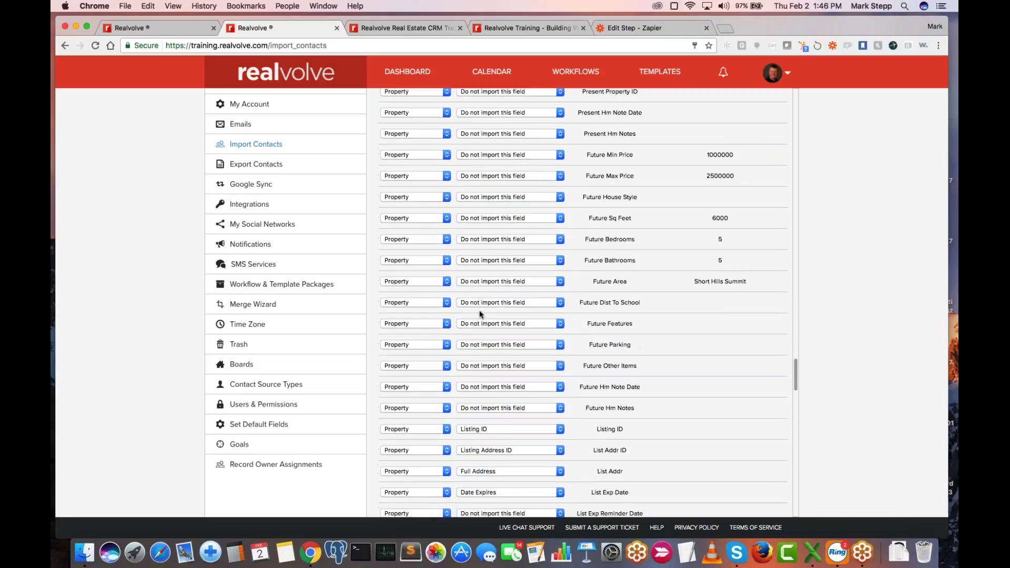
{"action": "scroll", "coordinate": [479, 314], "scroll_direction": "down", "scroll_amount": 15}
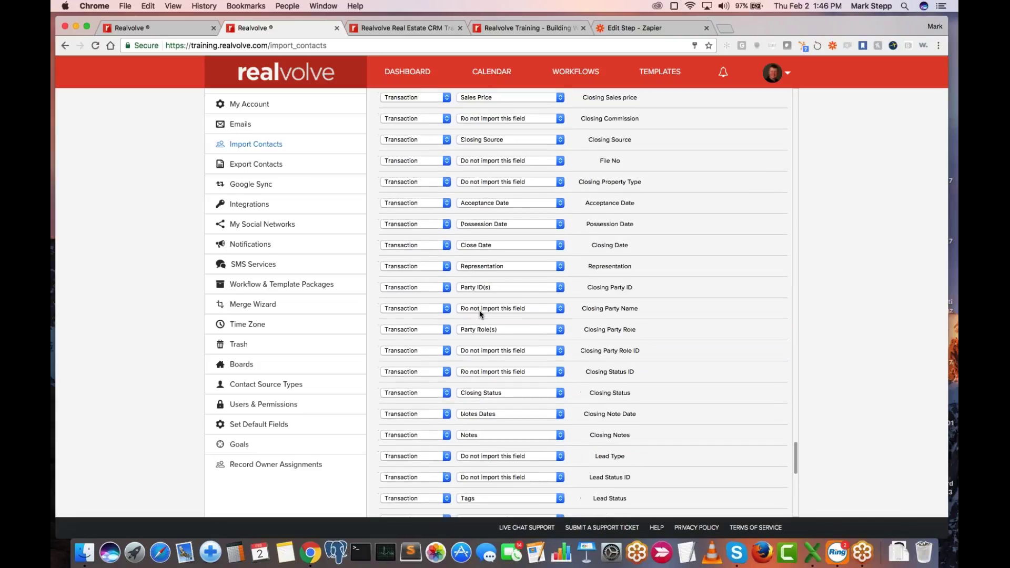
Examine the mapped closing, referral, listing, property and primary contact fields, along with the mapping name and import and save options.
{"action": "scroll", "coordinate": [480, 314], "scroll_direction": "down", "scroll_amount": 10}
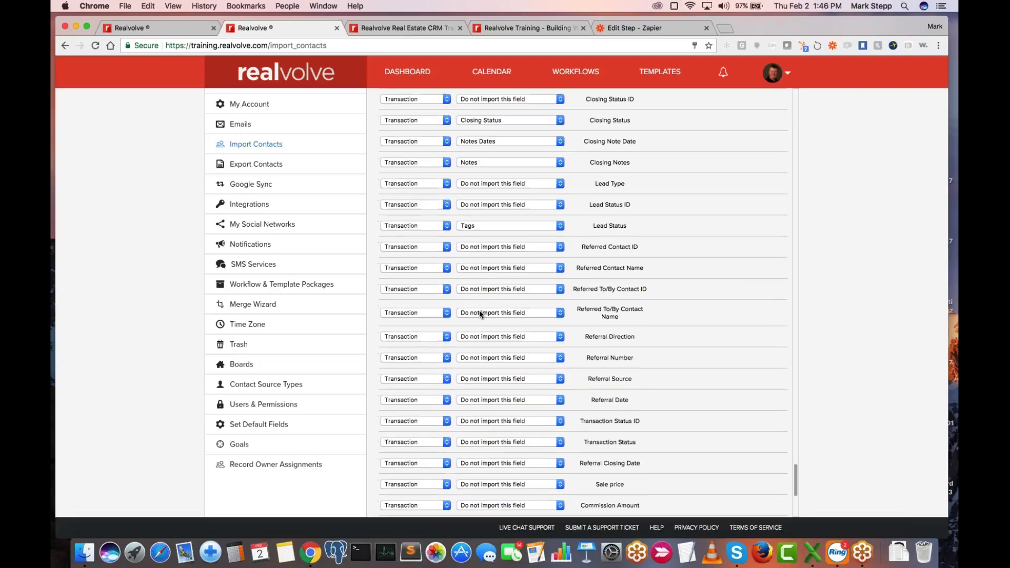
{"action": "scroll", "coordinate": [479, 313], "scroll_direction": "down", "scroll_amount": 1}
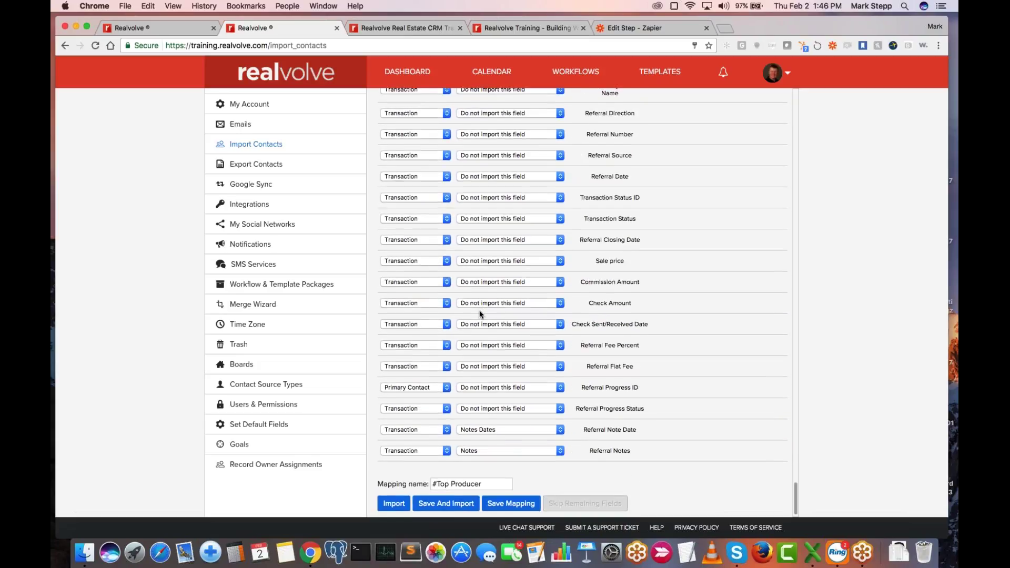
{"action": "scroll", "coordinate": [480, 314], "scroll_direction": "up", "scroll_amount": 10}
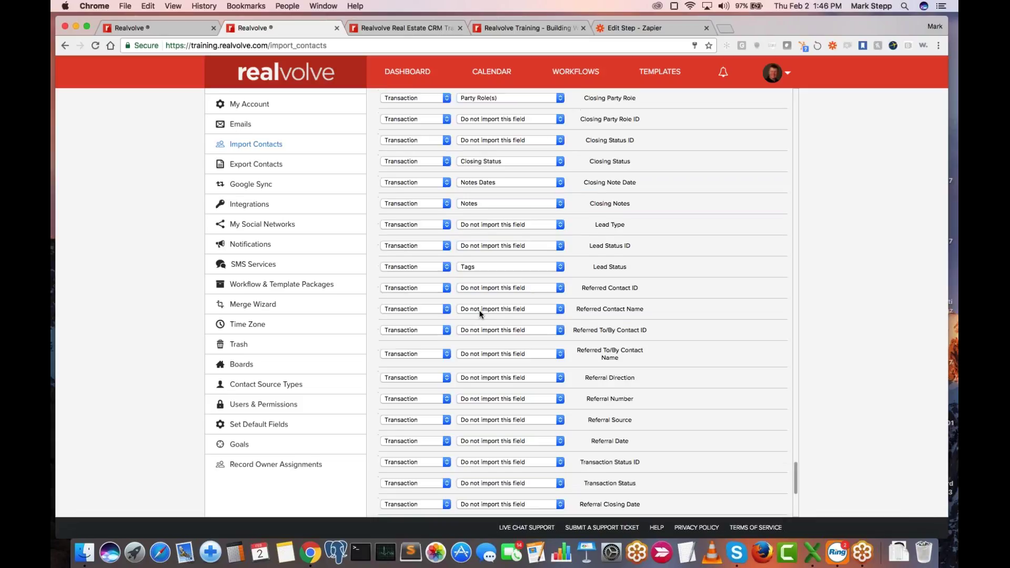
{"action": "scroll", "coordinate": [656, 277], "scroll_direction": "up", "scroll_amount": 8}
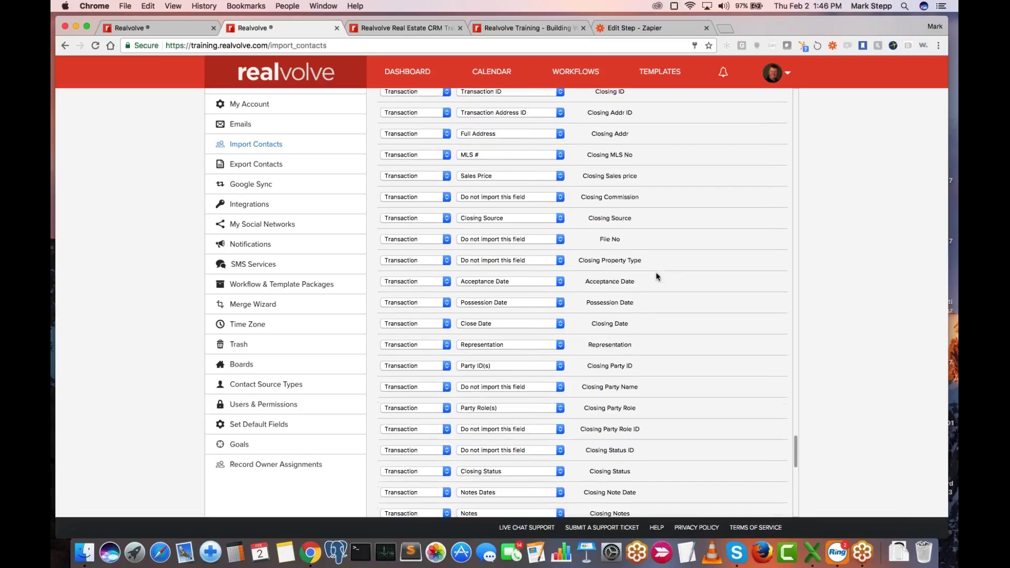
{"action": "scroll", "coordinate": [656, 276], "scroll_direction": "up", "scroll_amount": 10}
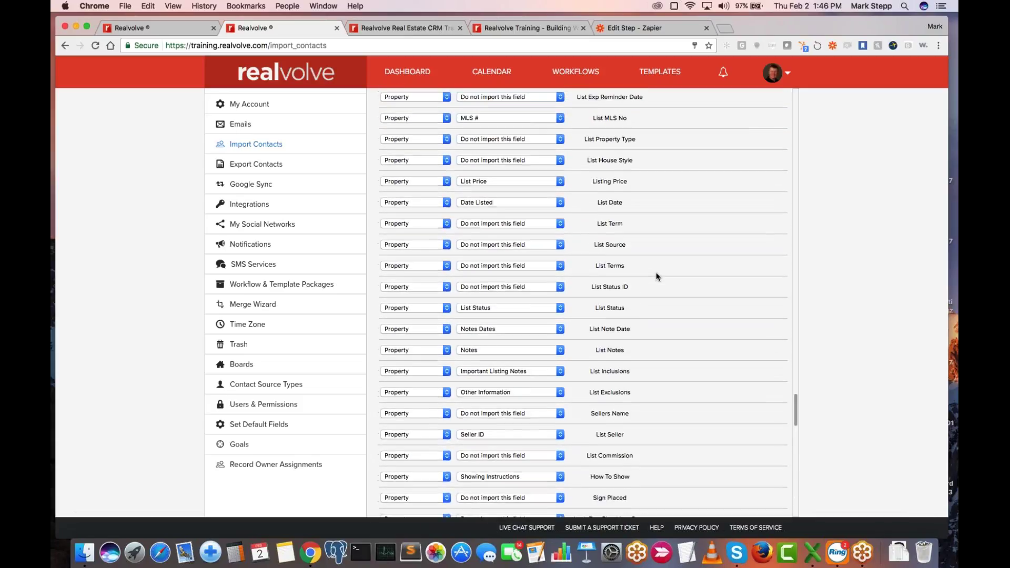
{"action": "scroll", "coordinate": [656, 277], "scroll_direction": "up", "scroll_amount": 10}
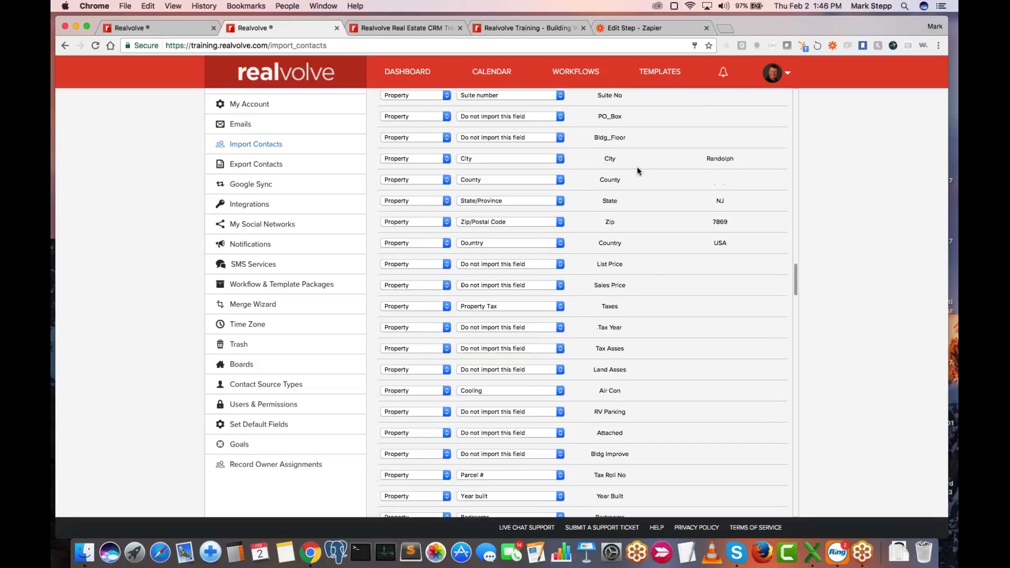
{"action": "scroll", "coordinate": [638, 171], "scroll_direction": "up", "scroll_amount": 10}
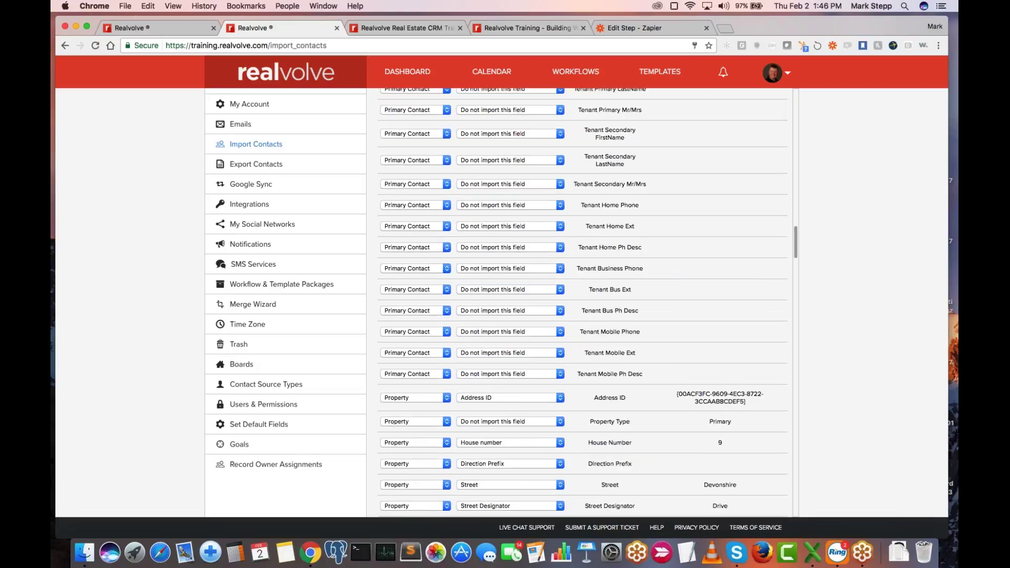
{"action": "scroll", "coordinate": [582, 302], "scroll_direction": "up", "scroll_amount": 10}
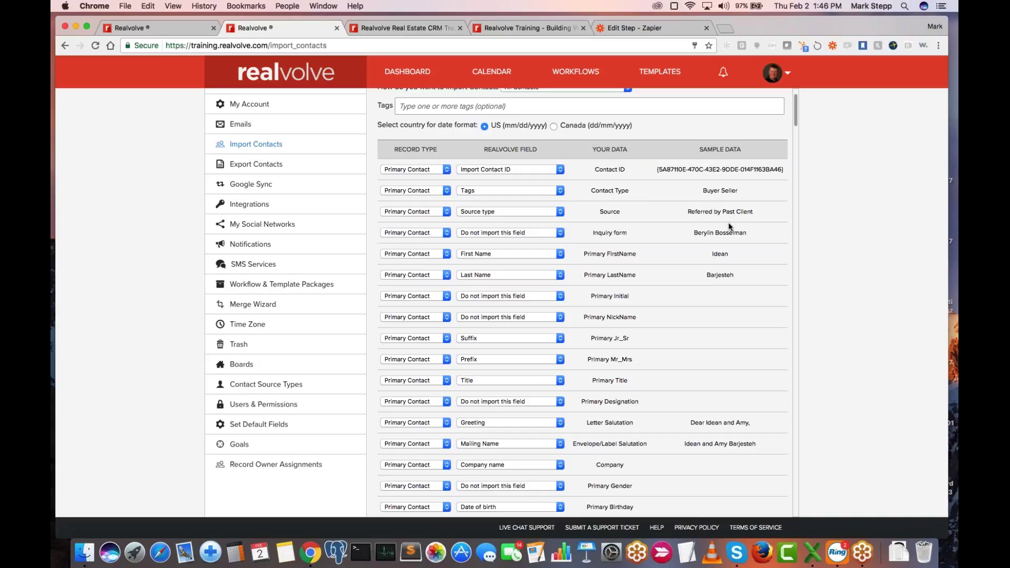
{"action": "scroll", "coordinate": [661, 355], "scroll_direction": "down", "scroll_amount": 4}
{"action": "scroll", "coordinate": [661, 357], "scroll_direction": "down", "scroll_amount": 10}
{"action": "scroll", "coordinate": [660, 358], "scroll_direction": "up", "scroll_amount": 9}
{"action": "scroll", "coordinate": [660, 357], "scroll_direction": "up", "scroll_amount": 4}
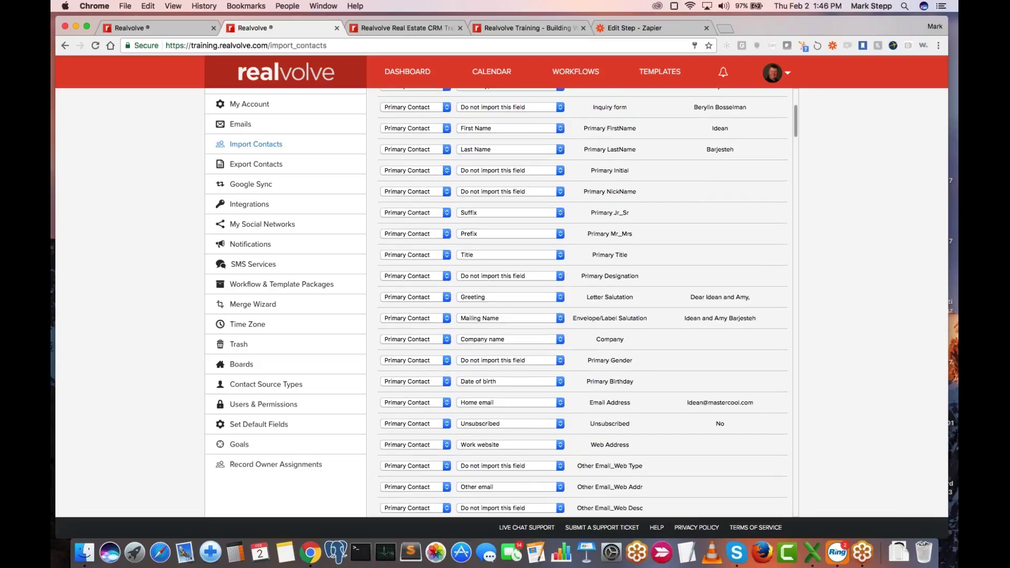
{"action": "scroll", "coordinate": [539, 471], "scroll_direction": "down", "scroll_amount": 20}
{"action": "scroll", "coordinate": [539, 471], "scroll_direction": "down", "scroll_amount": 20}
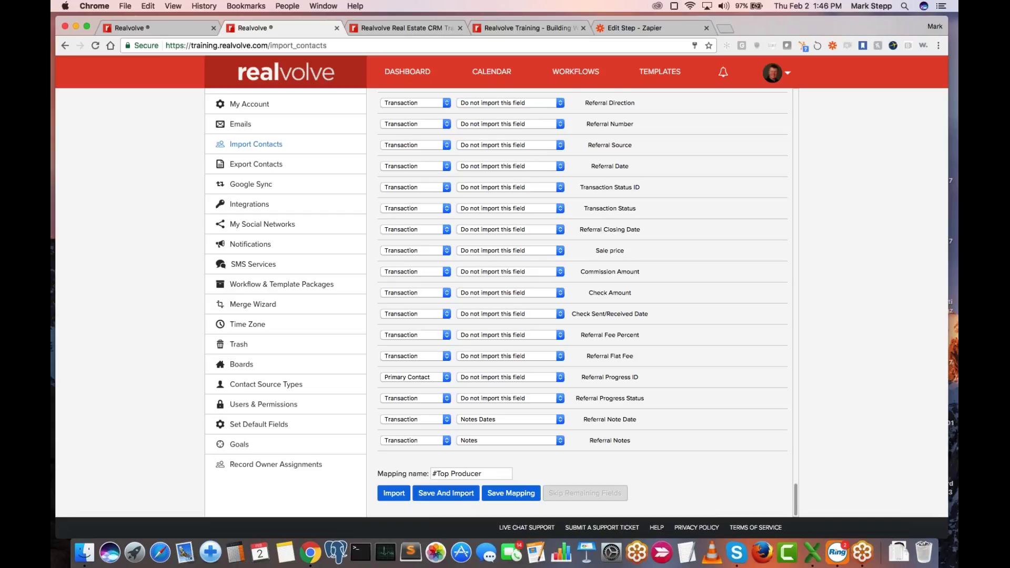
Leave the field matching without importing, open the CSV import report and review the status log of the Contact.csv import.
{"action": "left_click", "coordinate": [280, 147]}
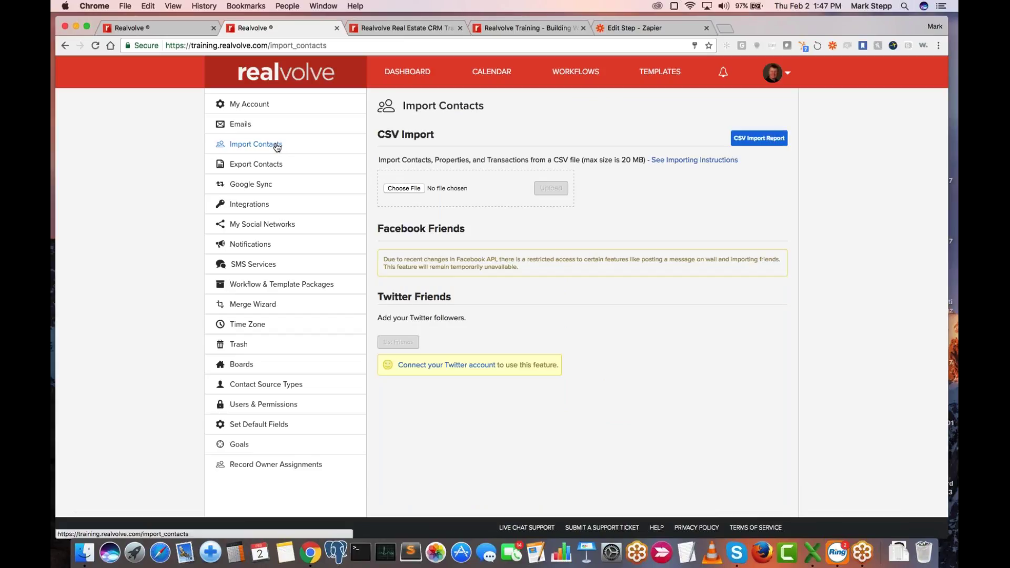
{"action": "left_click", "coordinate": [758, 143]}
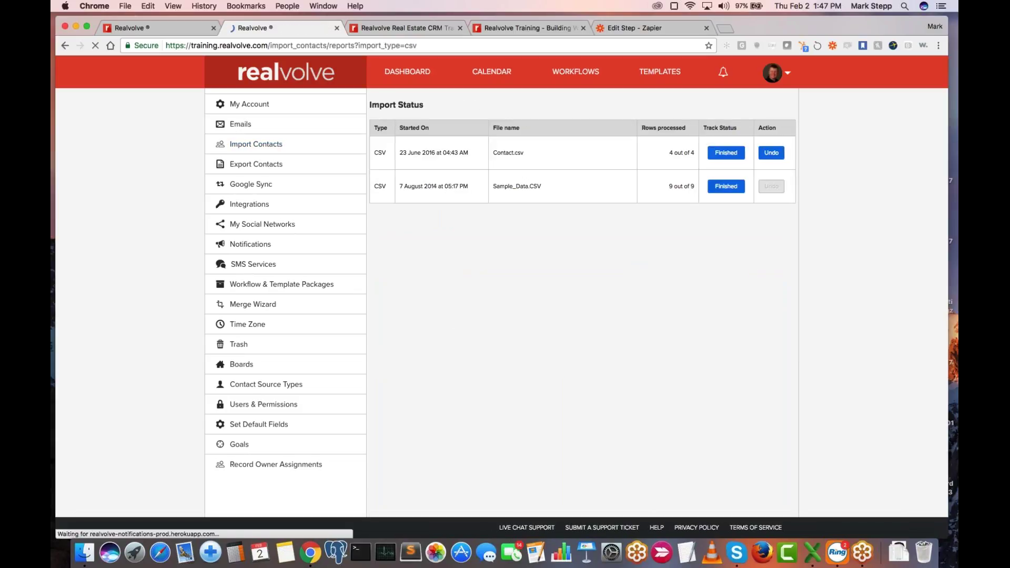
{"action": "left_click", "coordinate": [730, 154]}
{"action": "scroll", "coordinate": [696, 255], "scroll_direction": "down", "scroll_amount": 2}
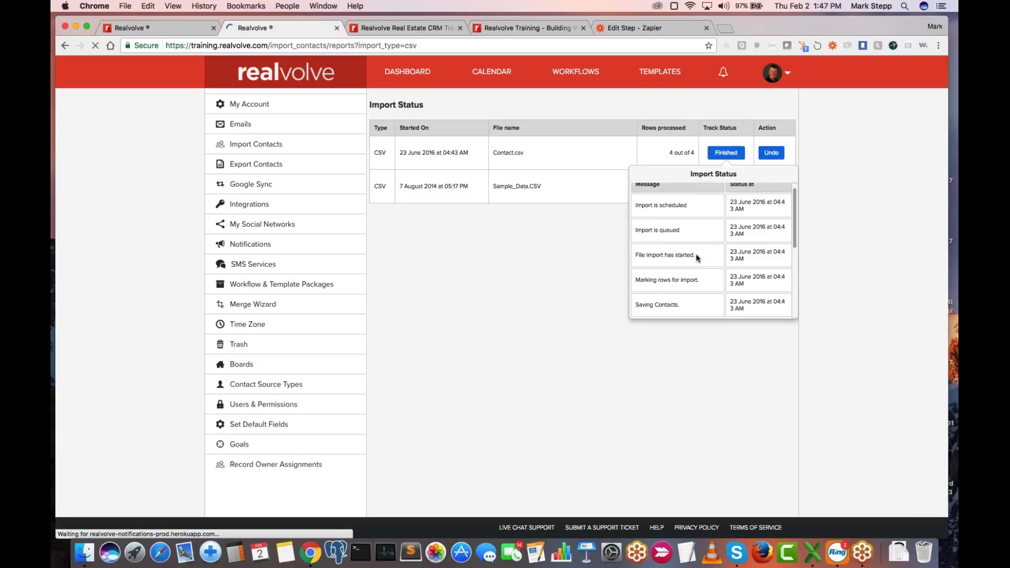
{"action": "scroll", "coordinate": [696, 258], "scroll_direction": "down", "scroll_amount": 4}
{"action": "scroll", "coordinate": [696, 258], "scroll_direction": "up", "scroll_amount": 6}
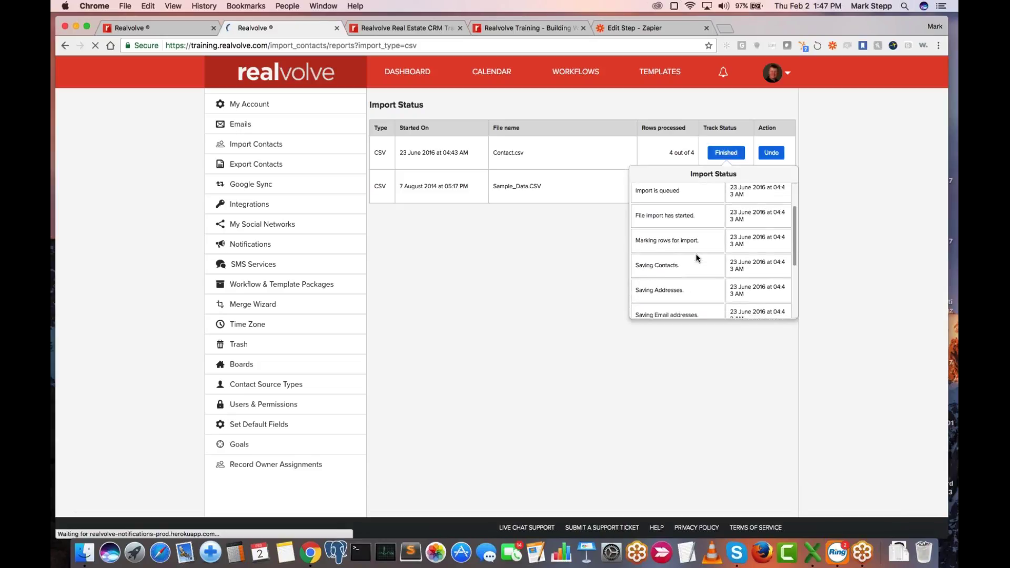
{"action": "left_click", "coordinate": [717, 107]}
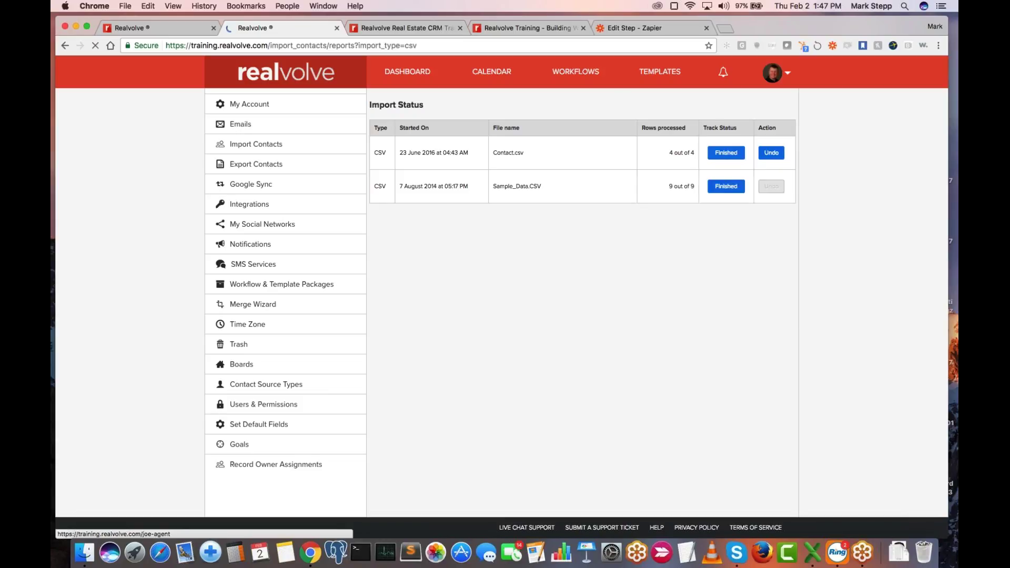
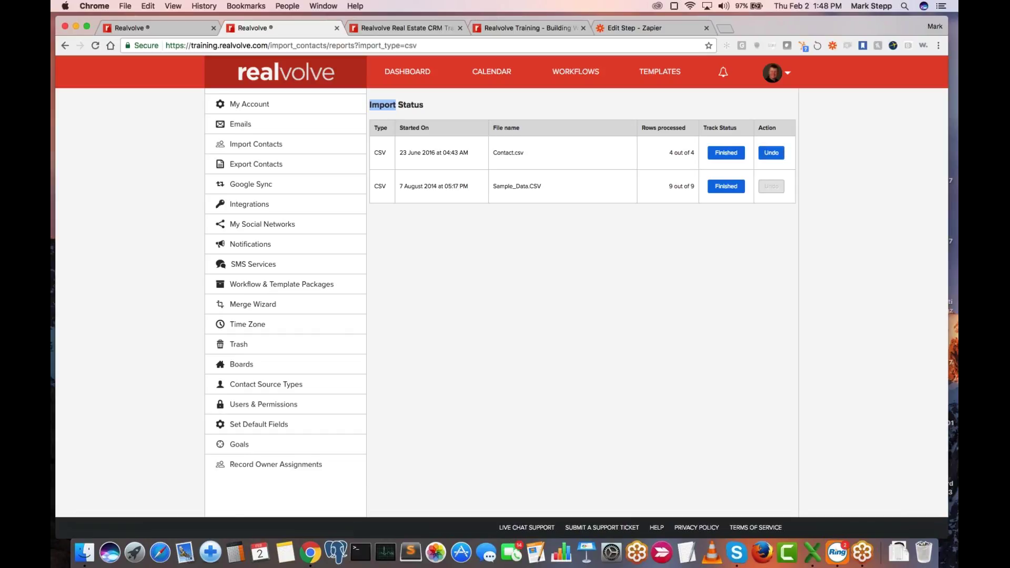
Go to the dashboard and reopen the Import Contacts page from the account settings.
{"action": "left_click", "coordinate": [413, 75]}
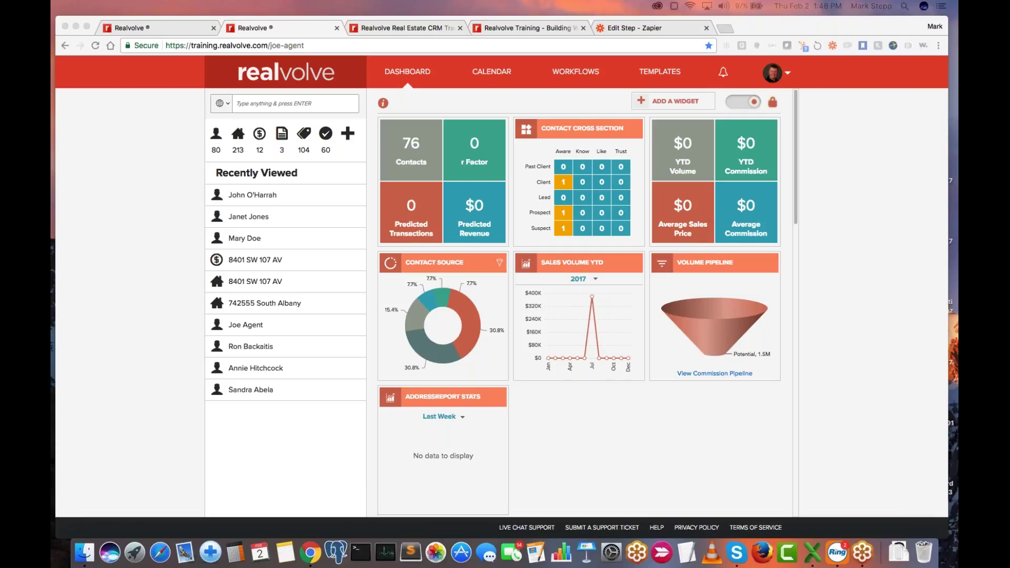
{"action": "left_click", "coordinate": [788, 77]}
{"action": "left_click", "coordinate": [787, 75]}
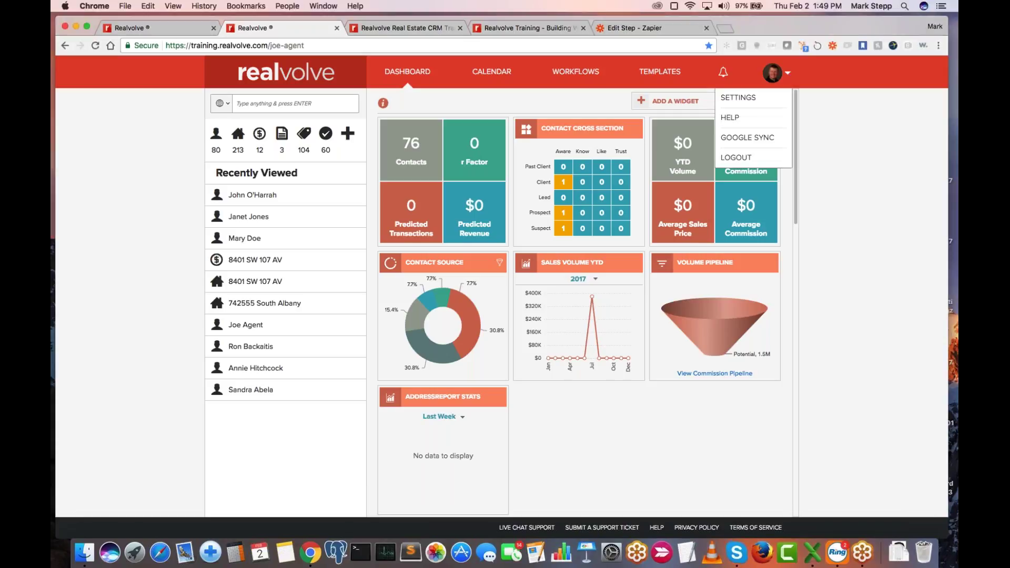
{"action": "left_click", "coordinate": [754, 99]}
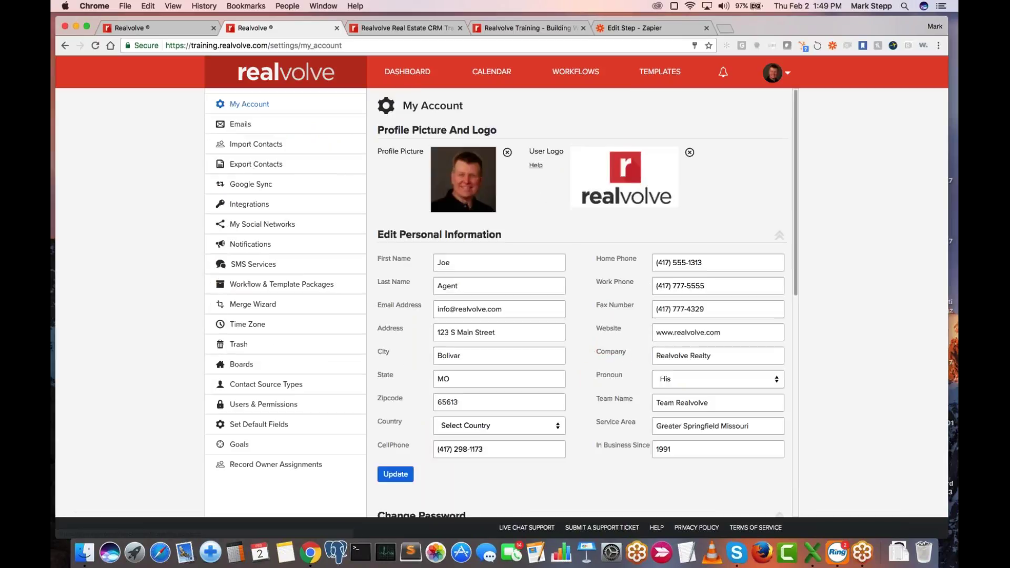
{"action": "left_click", "coordinate": [271, 151]}
Choose the Top Producer CSV export from the Downloads folder again and upload it for import.
{"action": "left_click", "coordinate": [419, 193]}
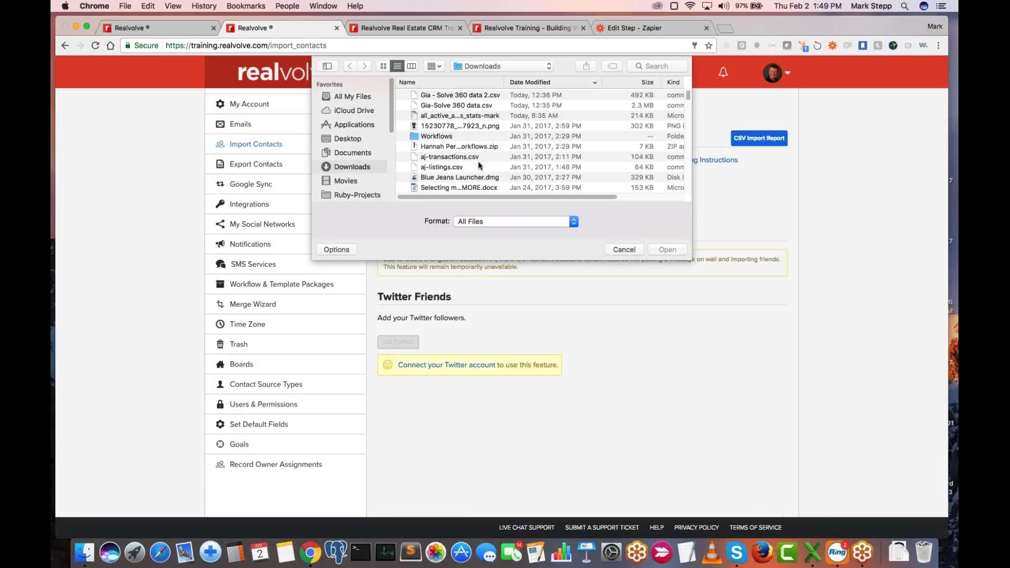
{"action": "type", "text": "Top"}
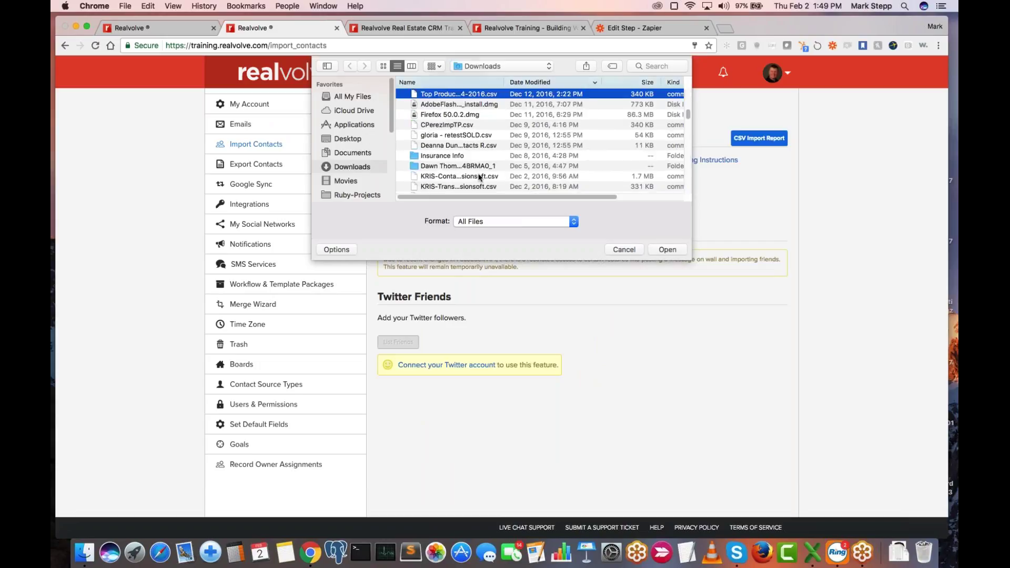
{"action": "key", "text": "Return"}
{"action": "left_click", "coordinate": [551, 190]}
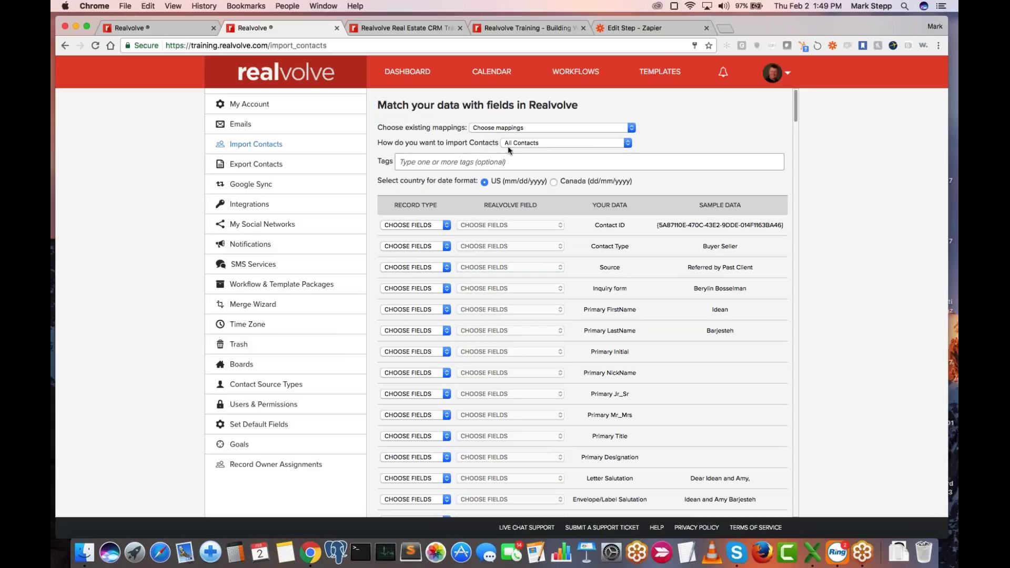
Review the options for skipping or updating duplicate contacts during import, keeping All Contacts selected.
{"action": "left_click", "coordinate": [627, 141]}
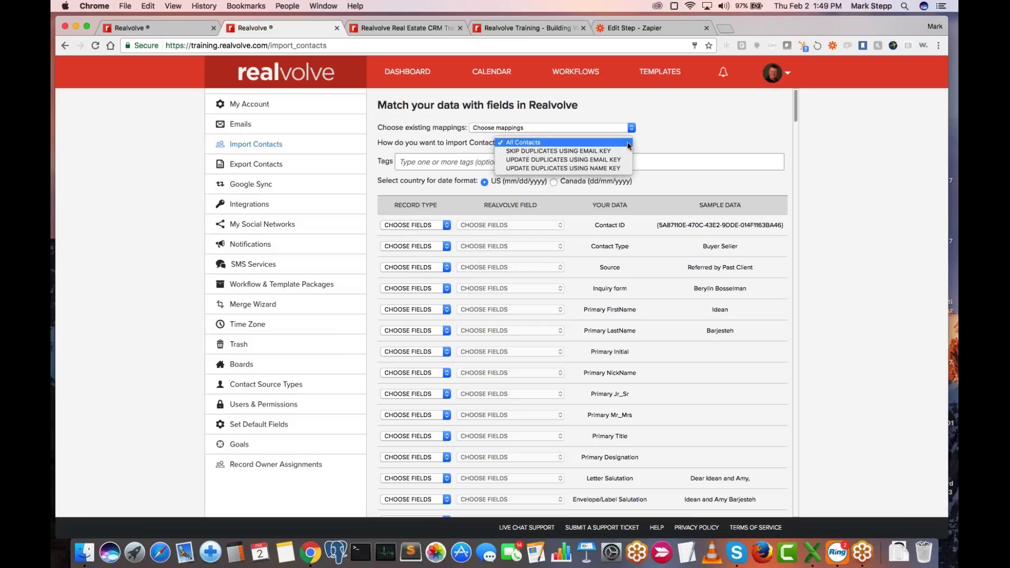
{"action": "left_click", "coordinate": [526, 142]}
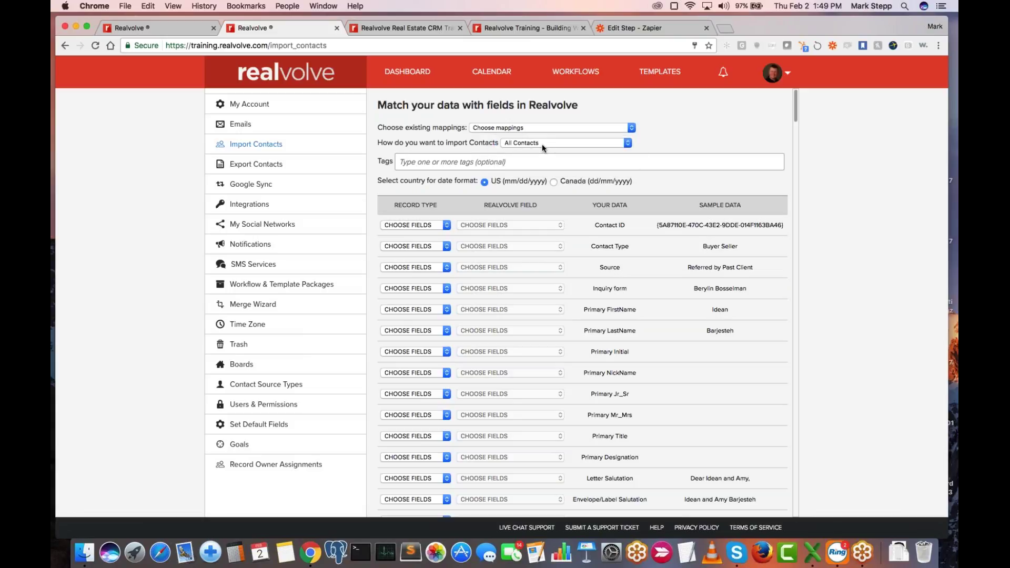
{"action": "left_click", "coordinate": [628, 143]}
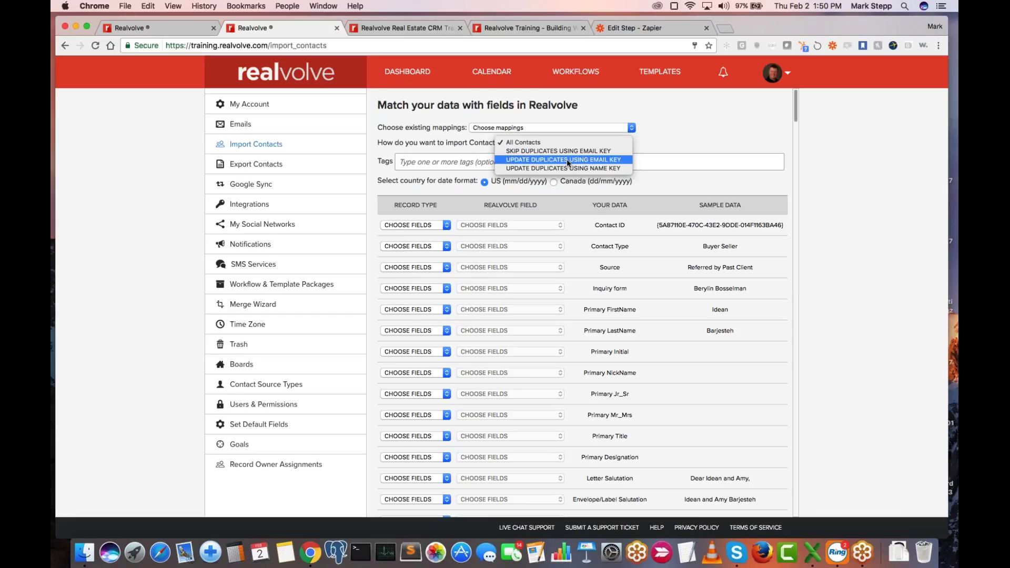
{"action": "left_click", "coordinate": [601, 112]}
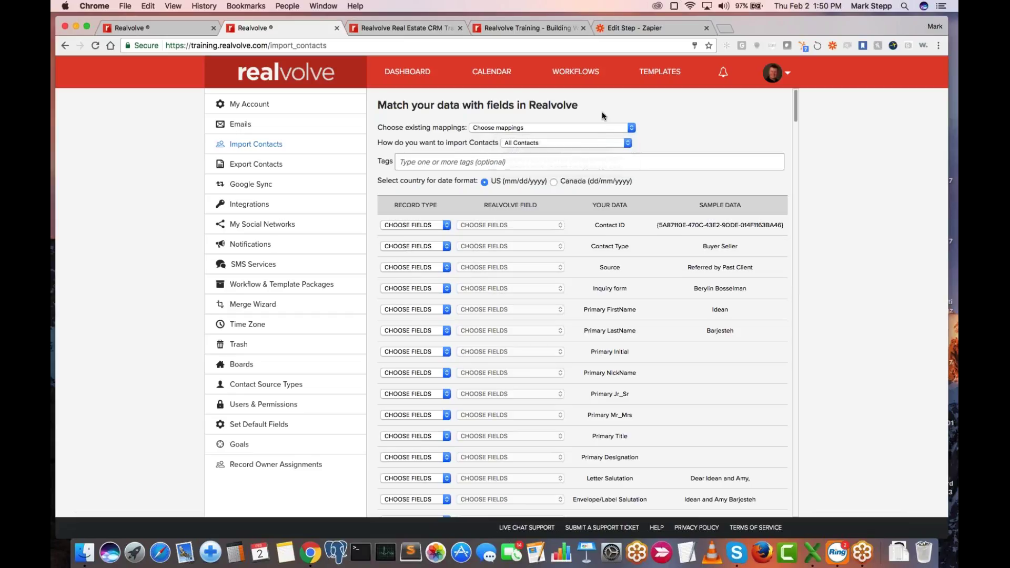
Add the Buyer tag to the imported contacts and check the date format choice, keeping US (mm/dd/yyyy).
{"action": "left_click", "coordinate": [441, 163]}
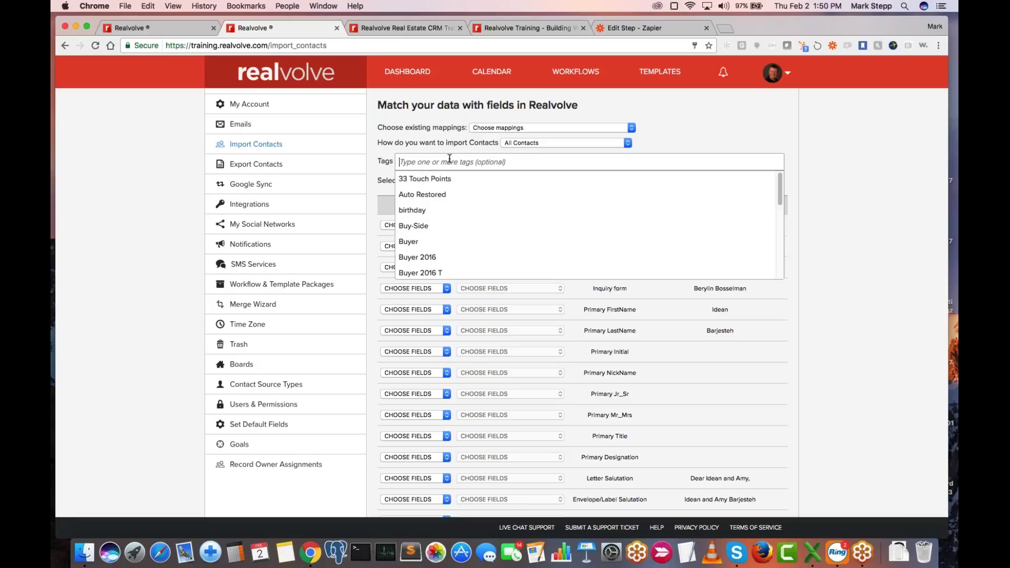
{"action": "left_click", "coordinate": [425, 243]}
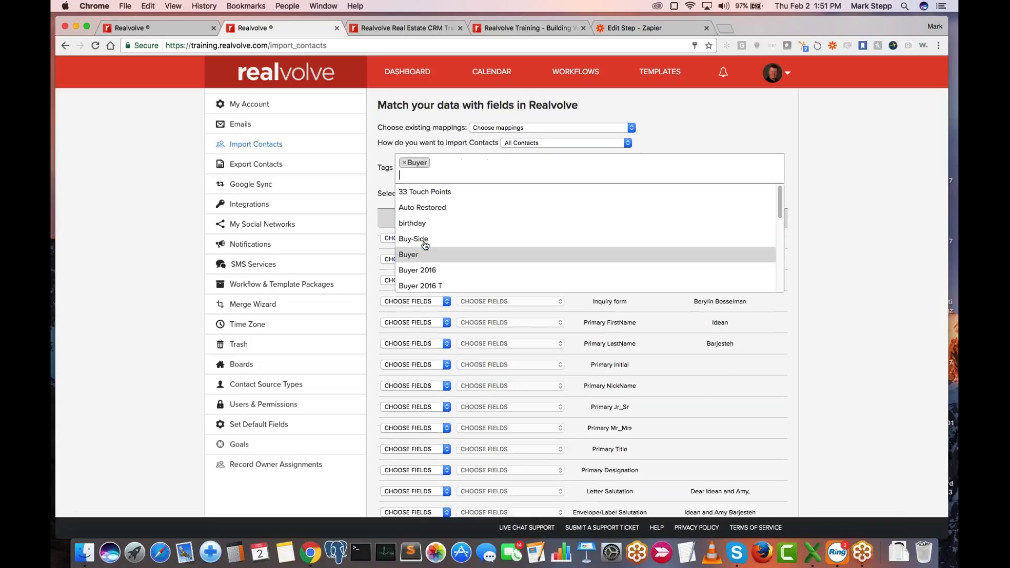
{"action": "left_click", "coordinate": [721, 116]}
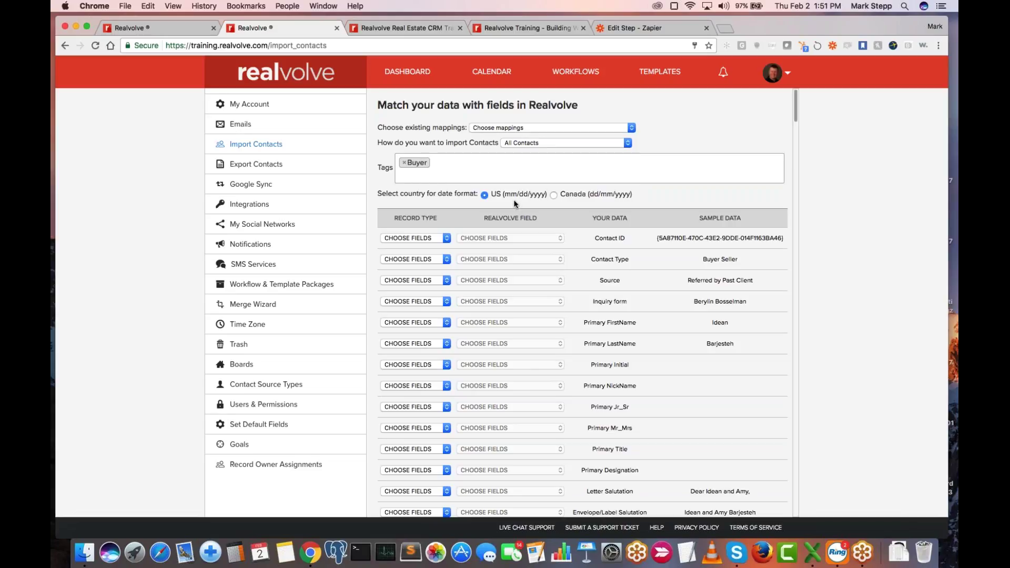
{"action": "scroll", "coordinate": [668, 368], "scroll_direction": "down", "scroll_amount": 2}
{"action": "scroll", "coordinate": [673, 350], "scroll_direction": "up", "scroll_amount": 2}
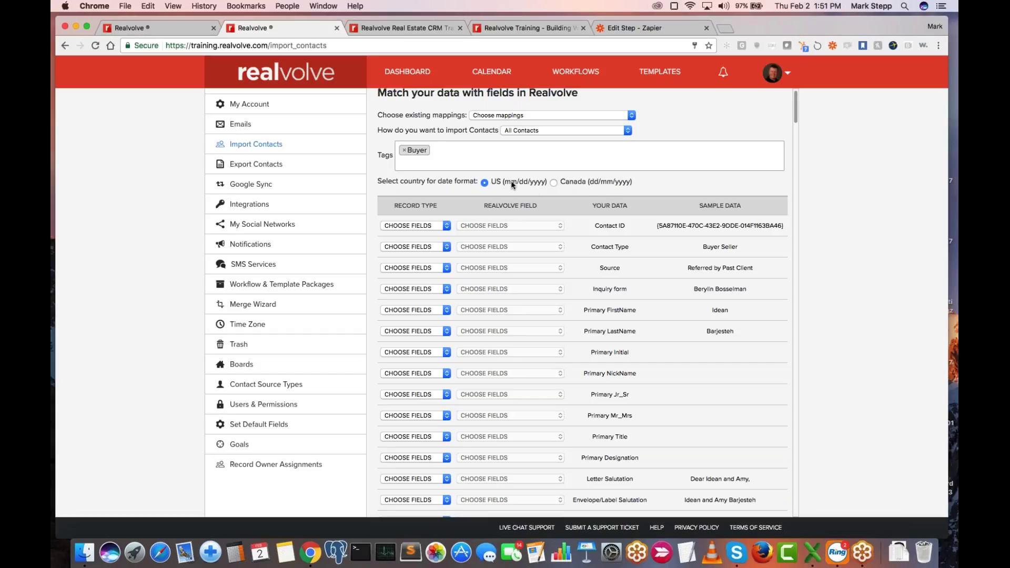
{"action": "scroll", "coordinate": [637, 318], "scroll_direction": "down", "scroll_amount": 1}
{"action": "scroll", "coordinate": [637, 318], "scroll_direction": "up", "scroll_amount": 2}
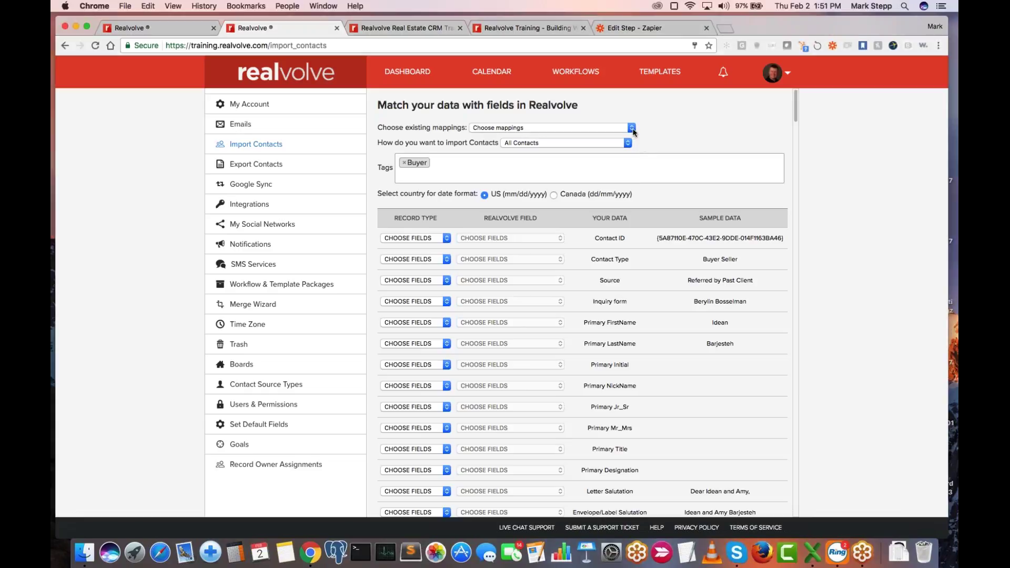
Match the tagged import's columns using the #Top Producer(Shared) mapping and look through the primary contact field matches.
{"action": "left_click", "coordinate": [631, 128]}
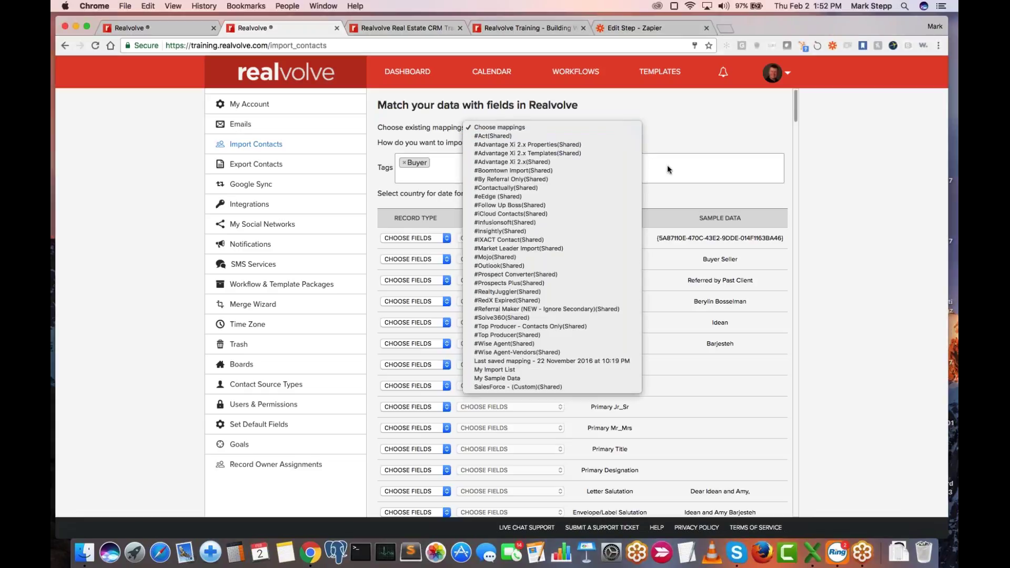
{"action": "left_click", "coordinate": [505, 334]}
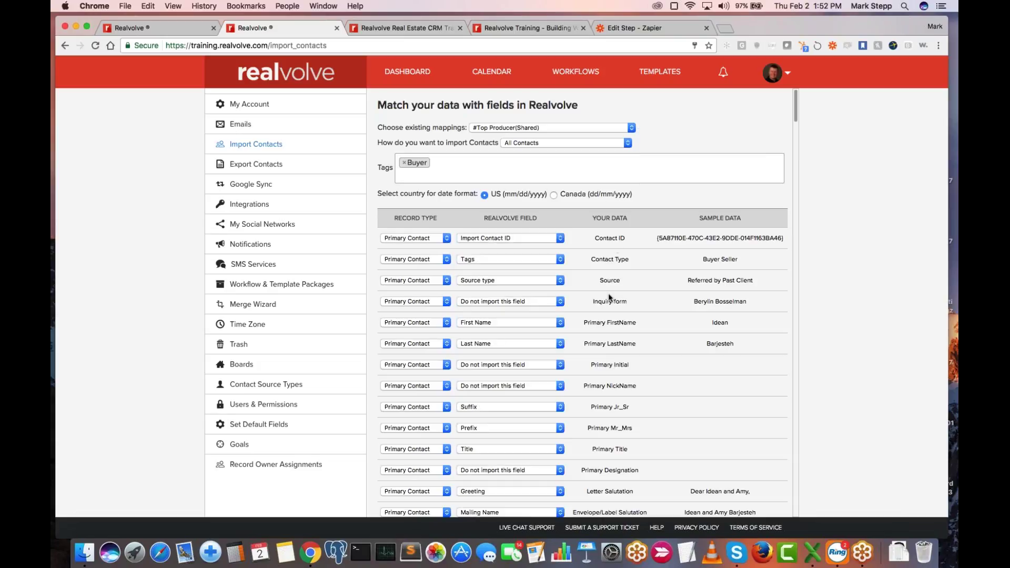
{"action": "scroll", "coordinate": [609, 298], "scroll_direction": "down", "scroll_amount": 5}
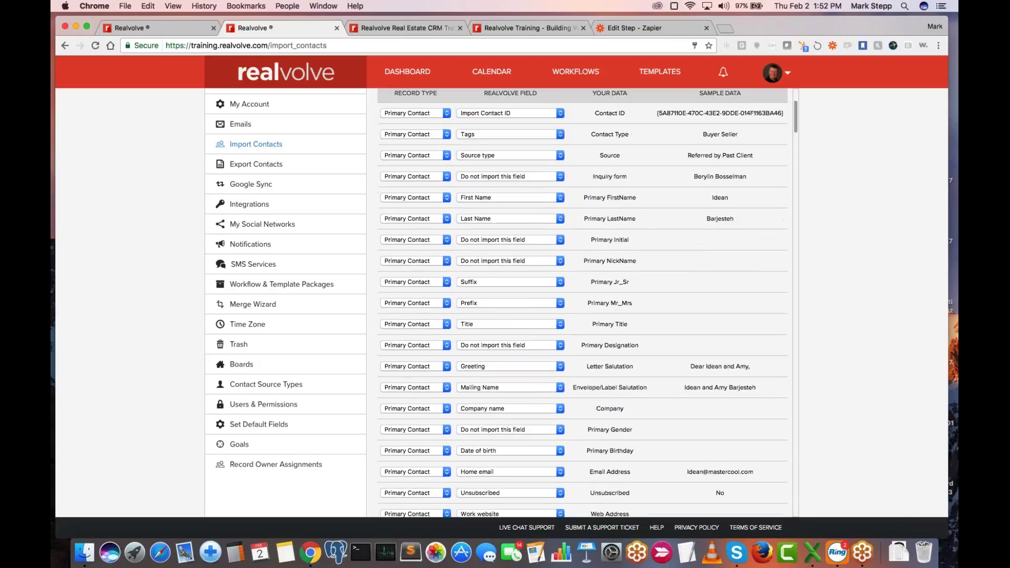
{"action": "scroll", "coordinate": [609, 298], "scroll_direction": "down", "scroll_amount": 10}
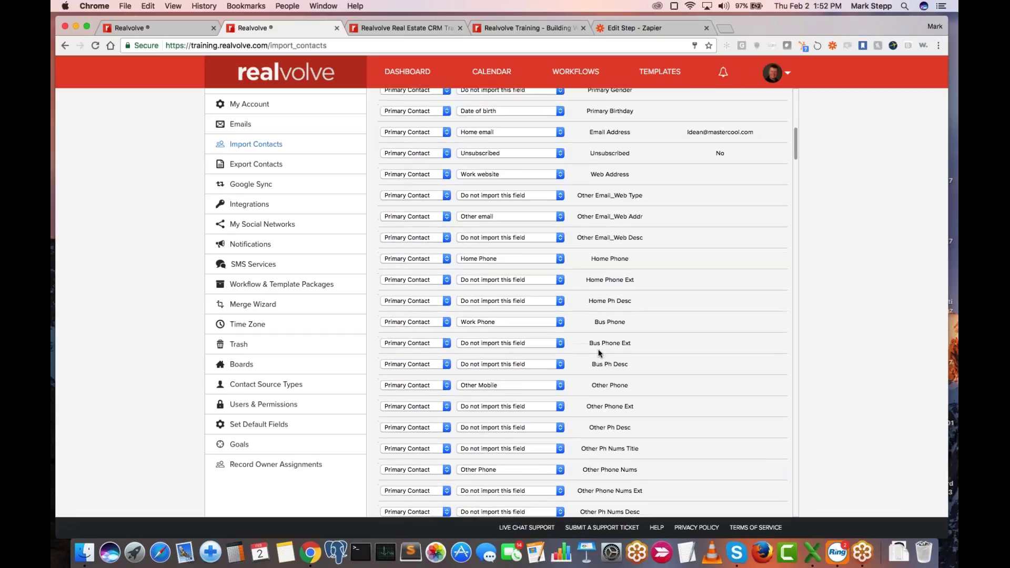
Search the import matching page for "tag" and look through the primary contact, secondary contact and property field matches.
{"action": "scroll", "coordinate": [608, 298], "scroll_direction": "down", "scroll_amount": 7}
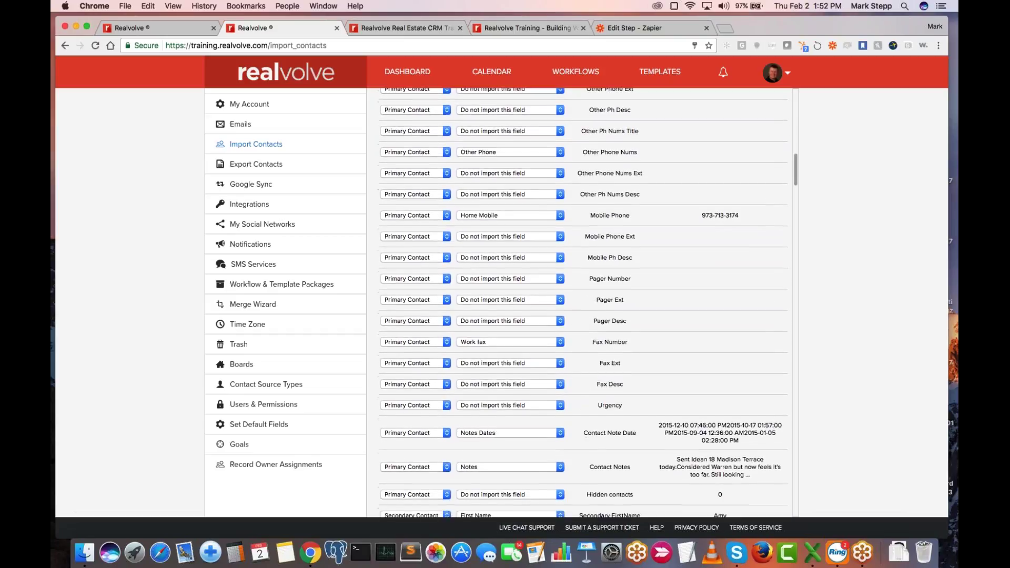
{"action": "key", "text": "super+f"}
{"action": "type", "text": "tag"}
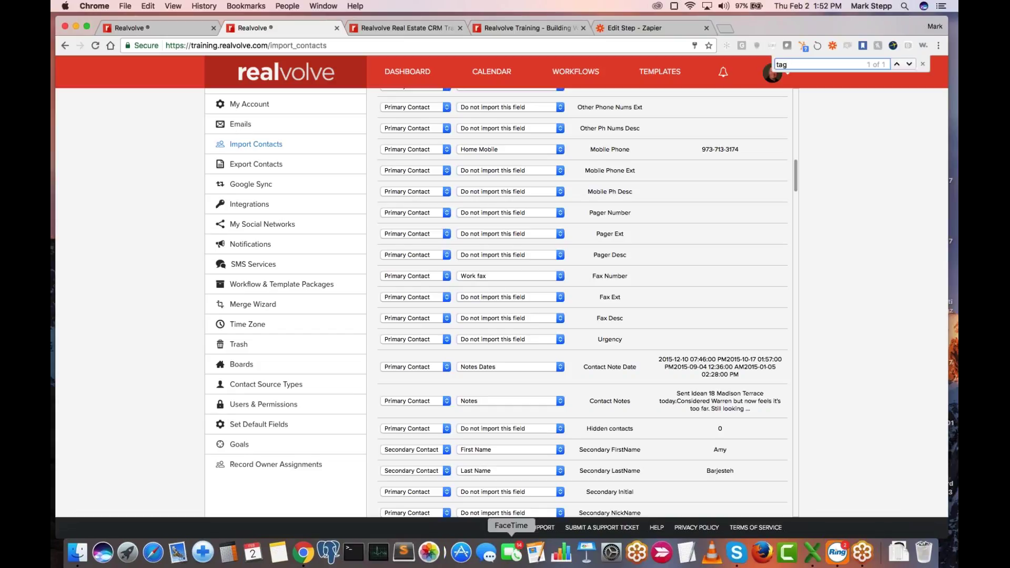
{"action": "scroll", "coordinate": [677, 363], "scroll_direction": "down", "scroll_amount": 20}
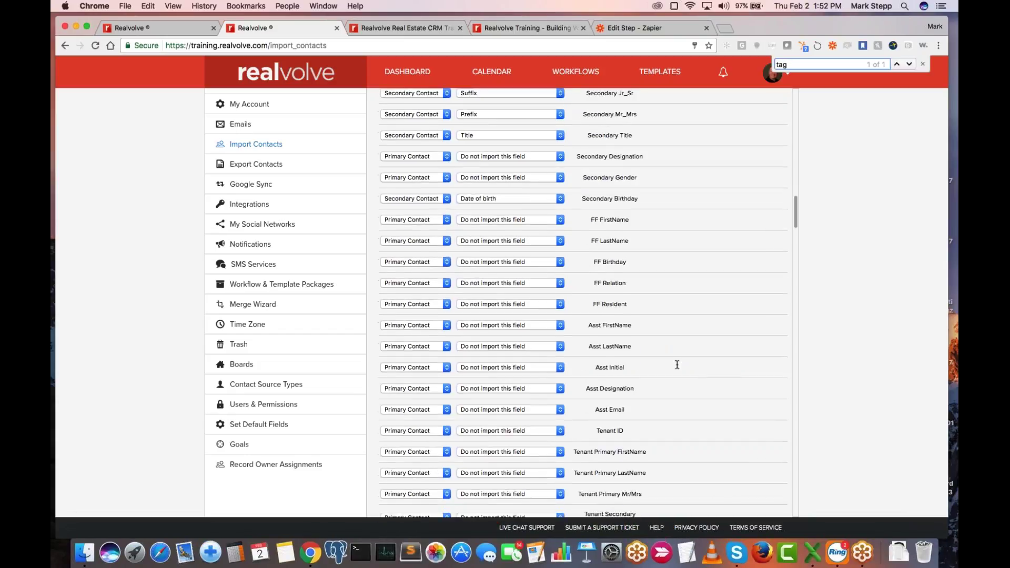
{"action": "scroll", "coordinate": [677, 365], "scroll_direction": "down", "scroll_amount": 15}
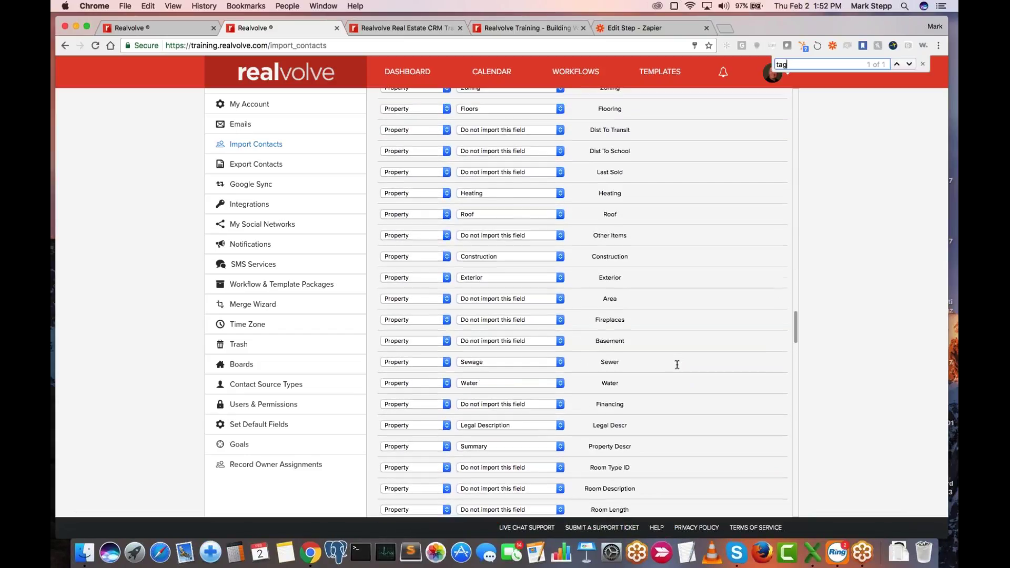
{"action": "scroll", "coordinate": [677, 364], "scroll_direction": "up", "scroll_amount": 20}
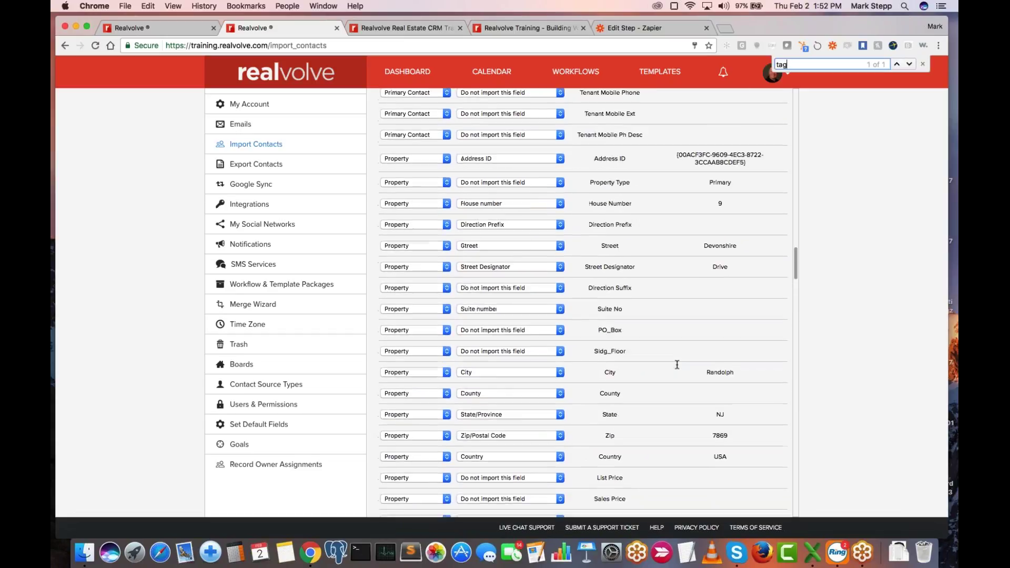
{"action": "scroll", "coordinate": [676, 364], "scroll_direction": "up", "scroll_amount": 10}
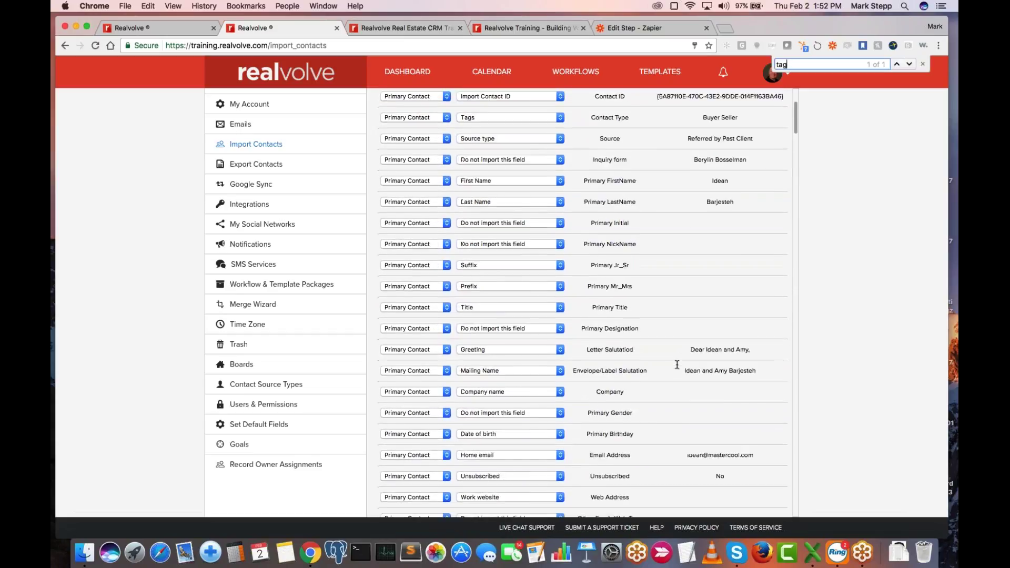
{"action": "scroll", "coordinate": [509, 197], "scroll_direction": "up", "scroll_amount": 3}
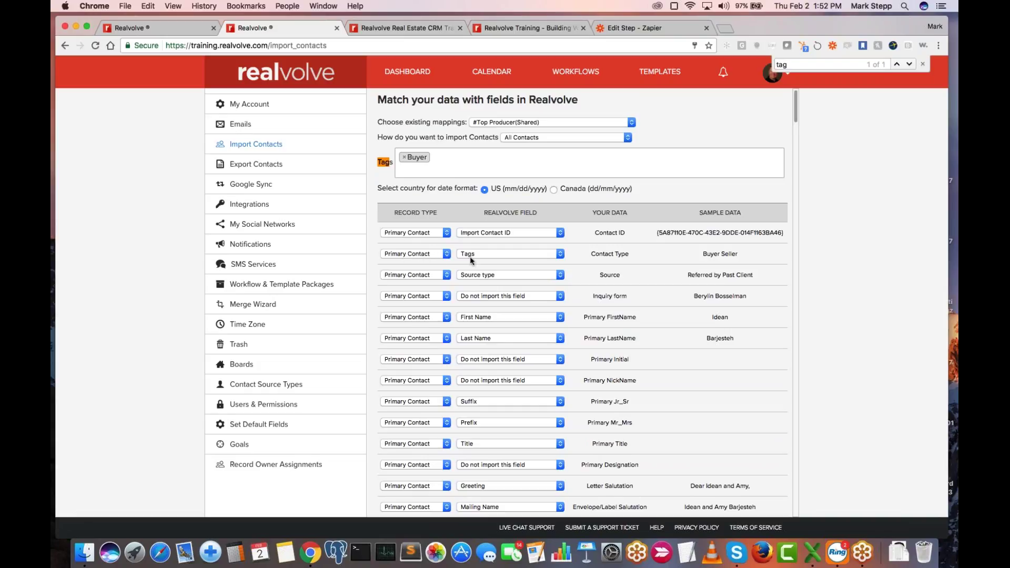
Examine the Contact Type column's match to the Tags field and its sample data.
{"action": "double_click", "coordinate": [591, 254]}
{"action": "left_click_drag", "start_coordinate": [621, 254], "coordinate": [626, 253]}
{"action": "left_click_drag", "start_coordinate": [706, 255], "coordinate": [745, 257]}
{"action": "left_click", "coordinate": [745, 258]}
Match the property City column to the Tags field instead.
{"action": "scroll", "coordinate": [585, 352], "scroll_direction": "down", "scroll_amount": 2}
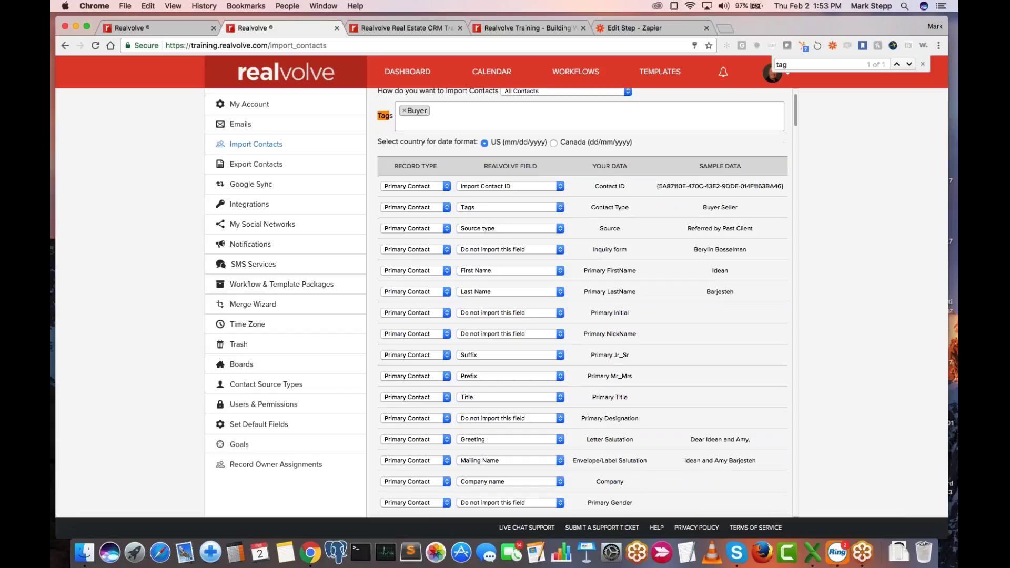
{"action": "scroll", "coordinate": [539, 392], "scroll_direction": "down", "scroll_amount": 10}
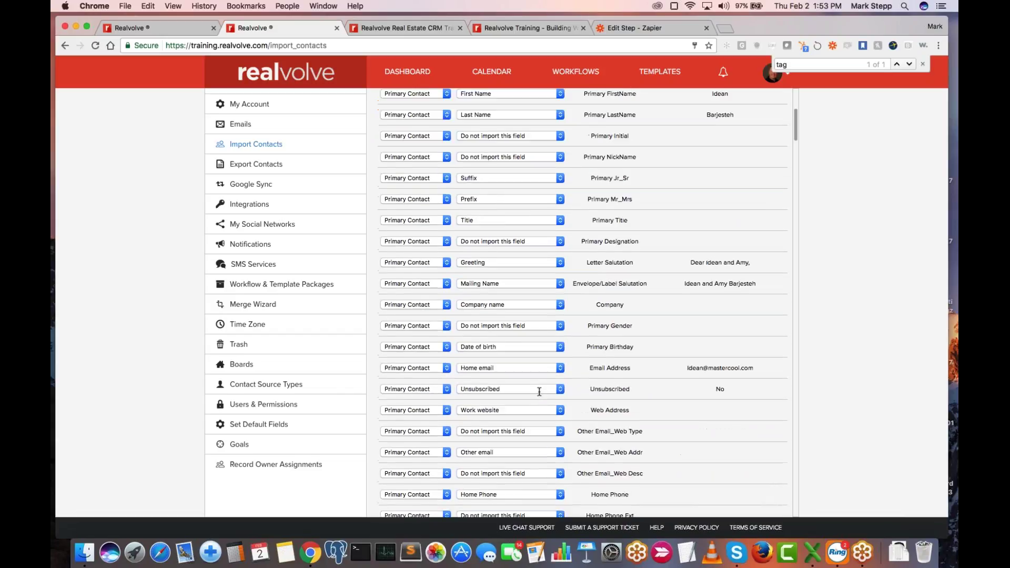
{"action": "scroll", "coordinate": [579, 341], "scroll_direction": "down", "scroll_amount": 14}
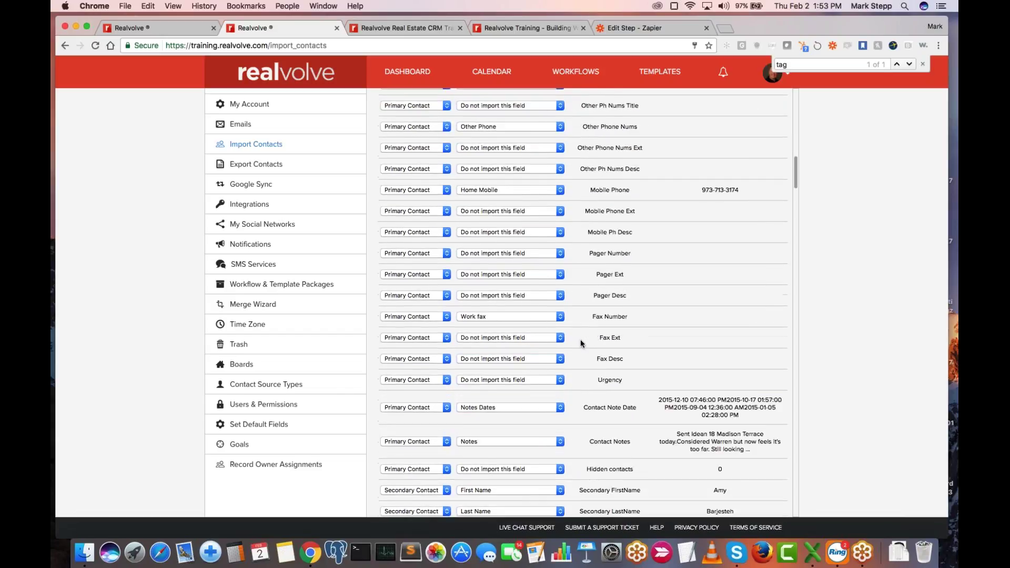
{"action": "scroll", "coordinate": [580, 343], "scroll_direction": "down", "scroll_amount": 14}
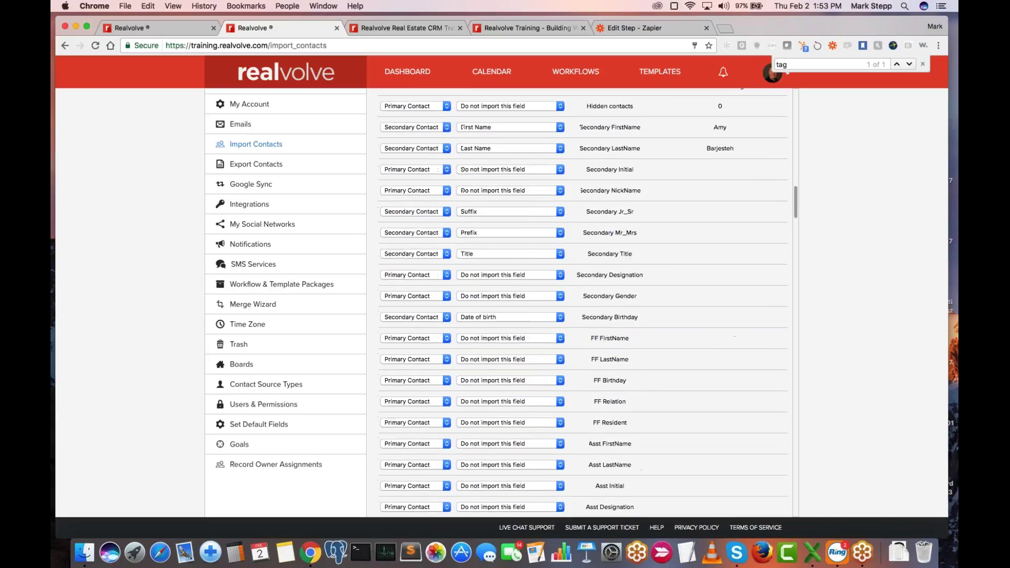
{"action": "scroll", "coordinate": [582, 302], "scroll_direction": "down", "scroll_amount": 20}
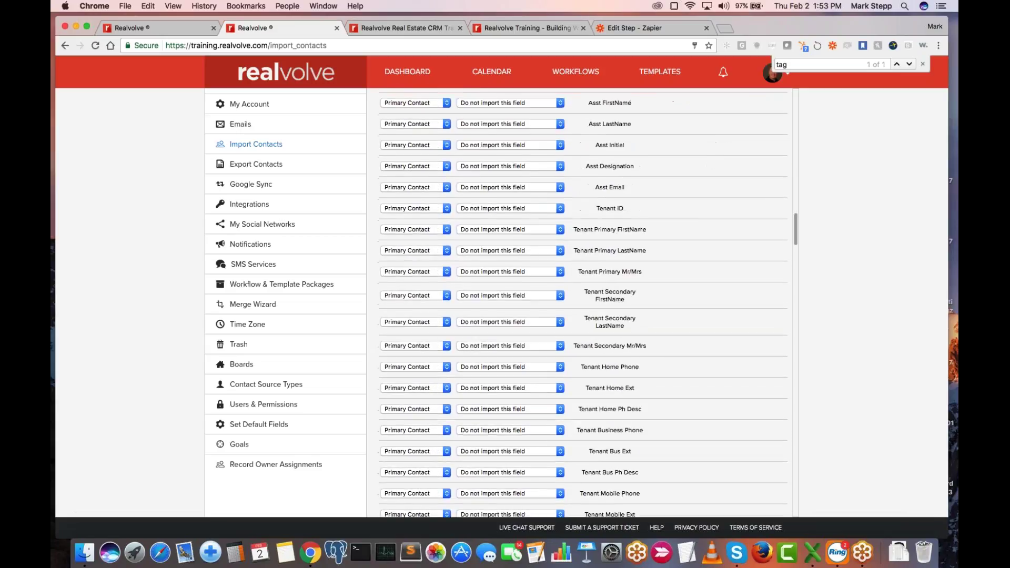
{"action": "scroll", "coordinate": [611, 277], "scroll_direction": "down", "scroll_amount": 10}
{"action": "scroll", "coordinate": [611, 277], "scroll_direction": "up", "scroll_amount": 3}
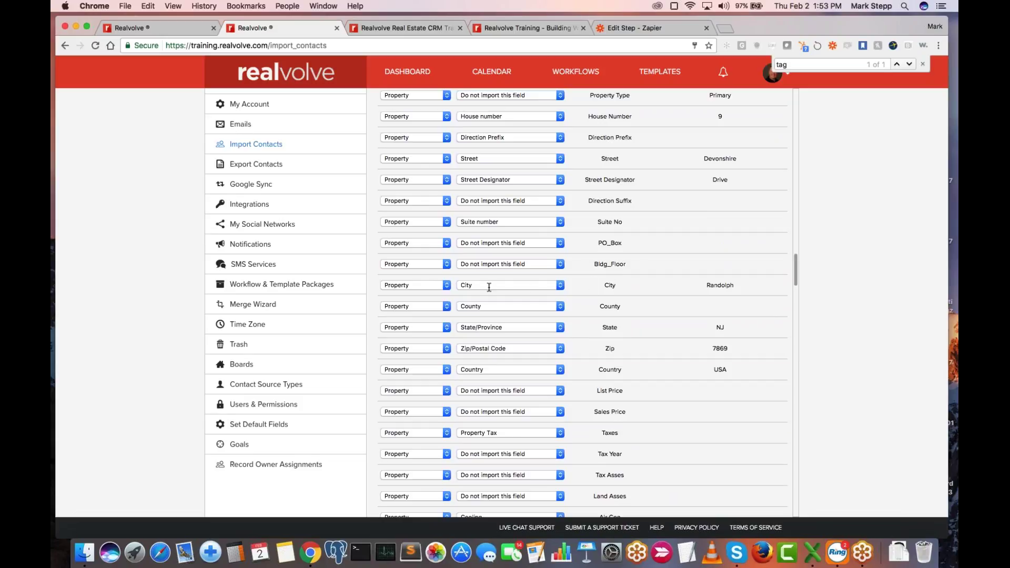
{"action": "left_click", "coordinate": [561, 286]}
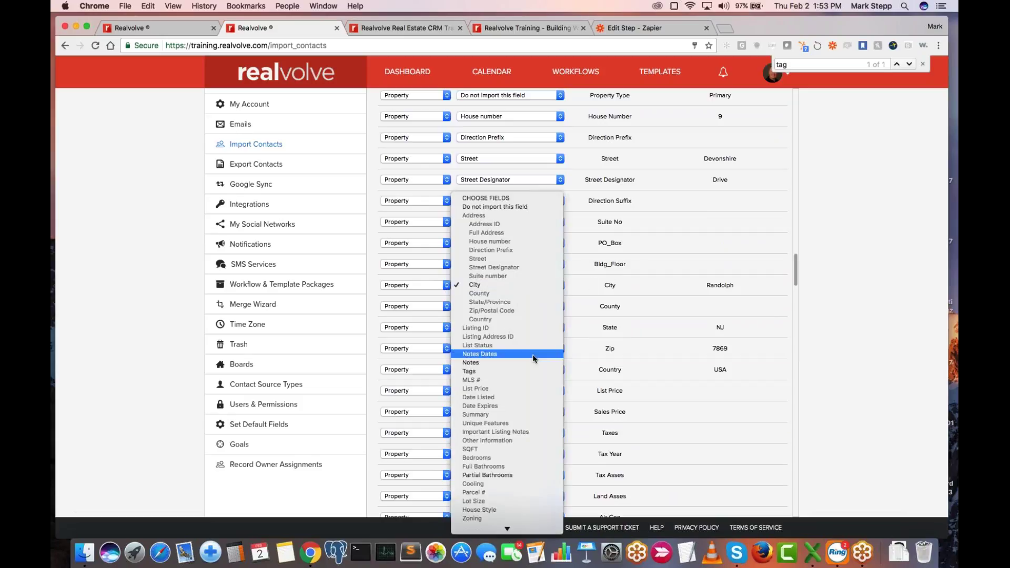
{"action": "left_click", "coordinate": [498, 371]}
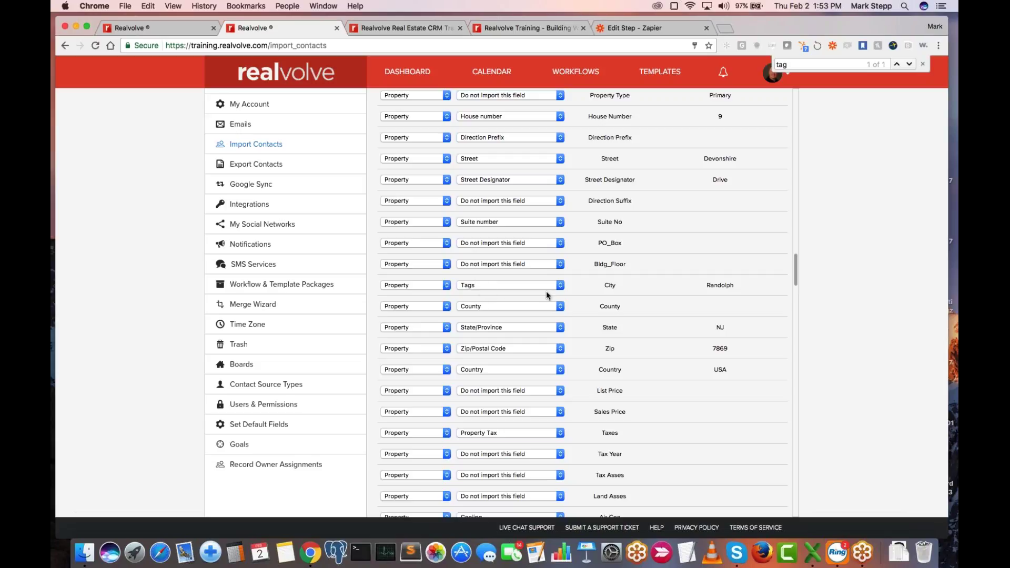
Review the remaining field matches down to the mapping name and save options, and return to the Import Contacts start page.
{"action": "scroll", "coordinate": [513, 276], "scroll_direction": "up", "scroll_amount": 15}
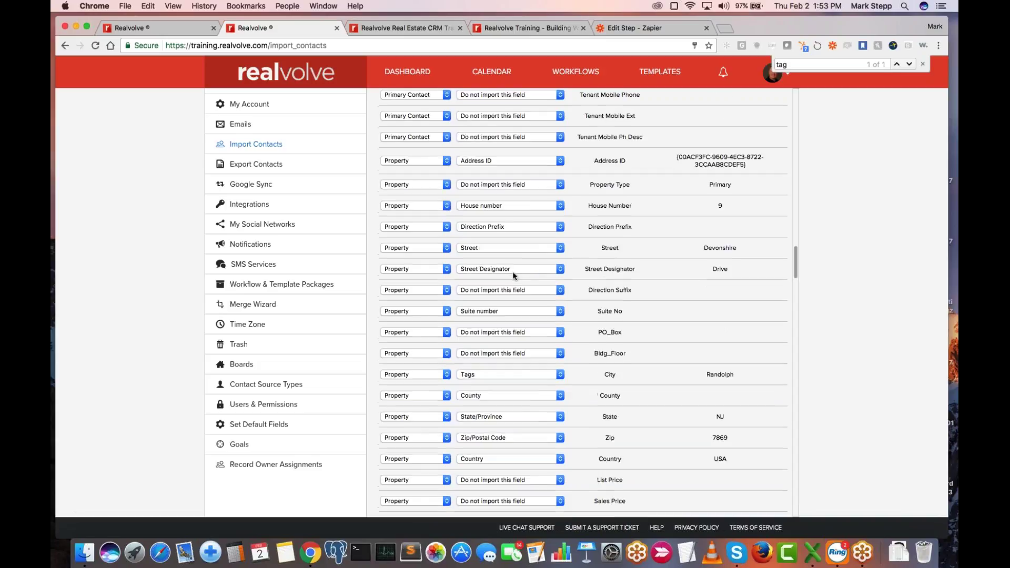
{"action": "scroll", "coordinate": [513, 276], "scroll_direction": "up", "scroll_amount": 15}
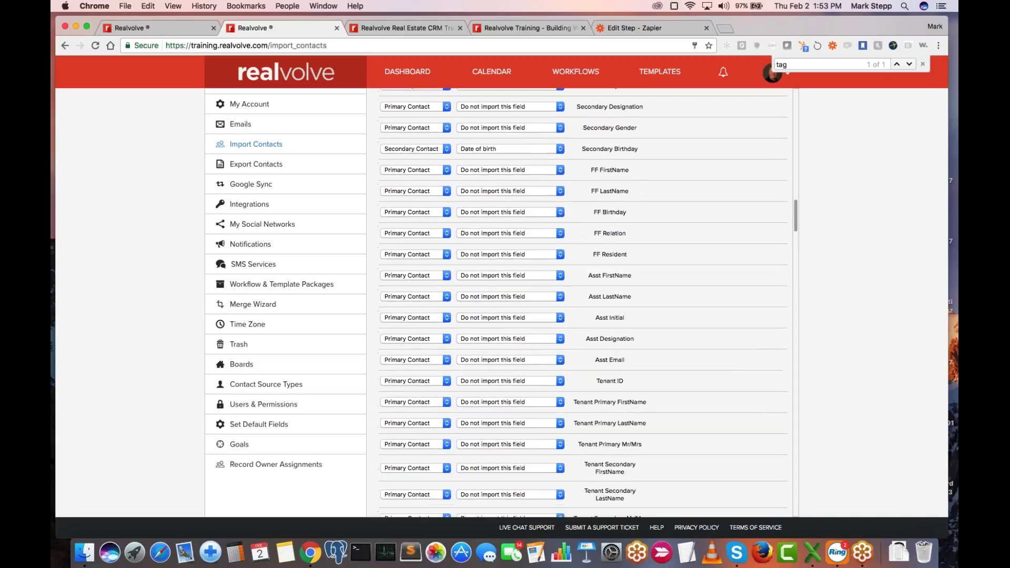
{"action": "scroll", "coordinate": [513, 276], "scroll_direction": "up", "scroll_amount": 1}
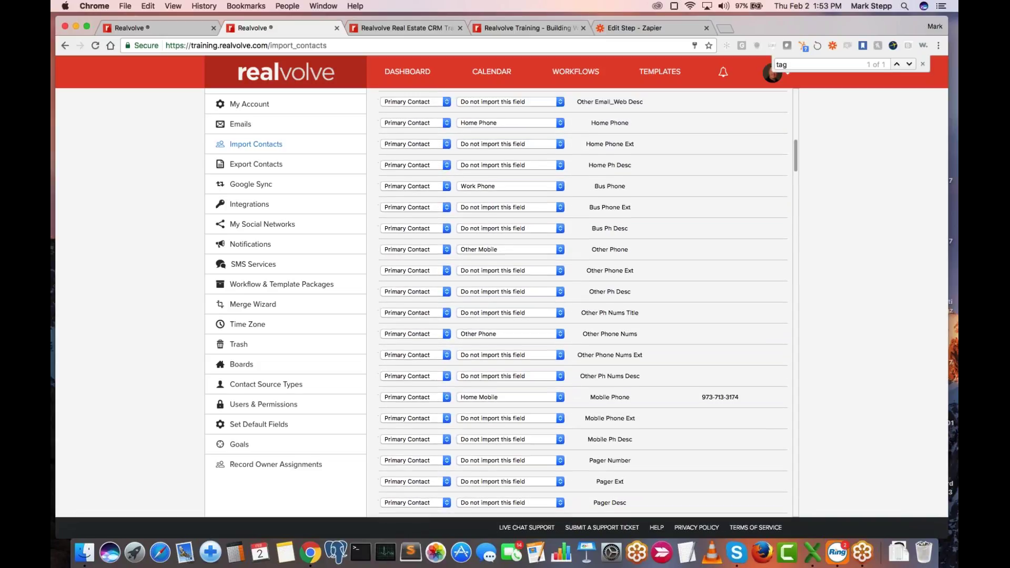
{"action": "scroll", "coordinate": [514, 276], "scroll_direction": "up", "scroll_amount": 10}
{"action": "scroll", "coordinate": [513, 276], "scroll_direction": "down", "scroll_amount": 20}
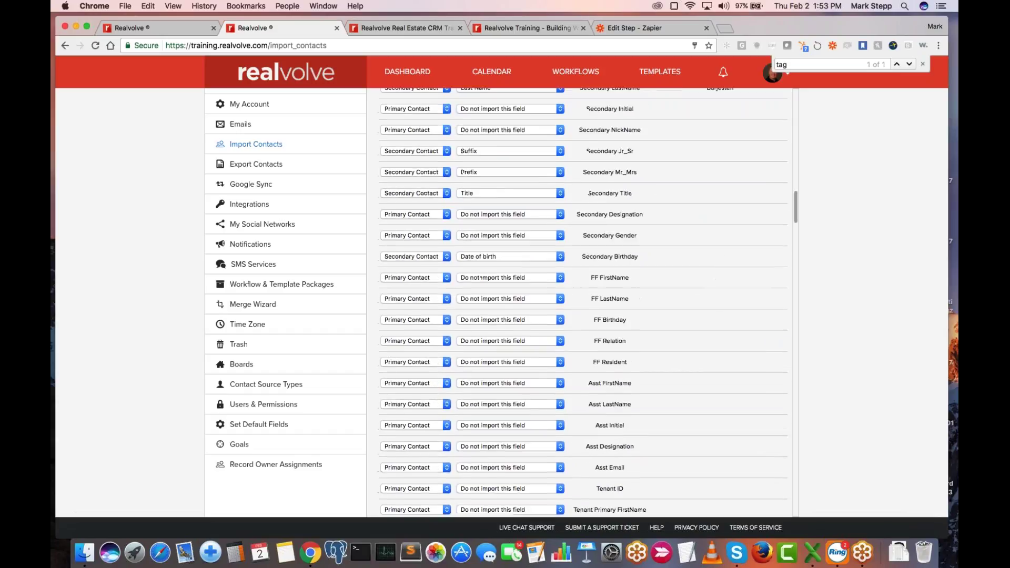
{"action": "scroll", "coordinate": [582, 305], "scroll_direction": "down", "scroll_amount": 20}
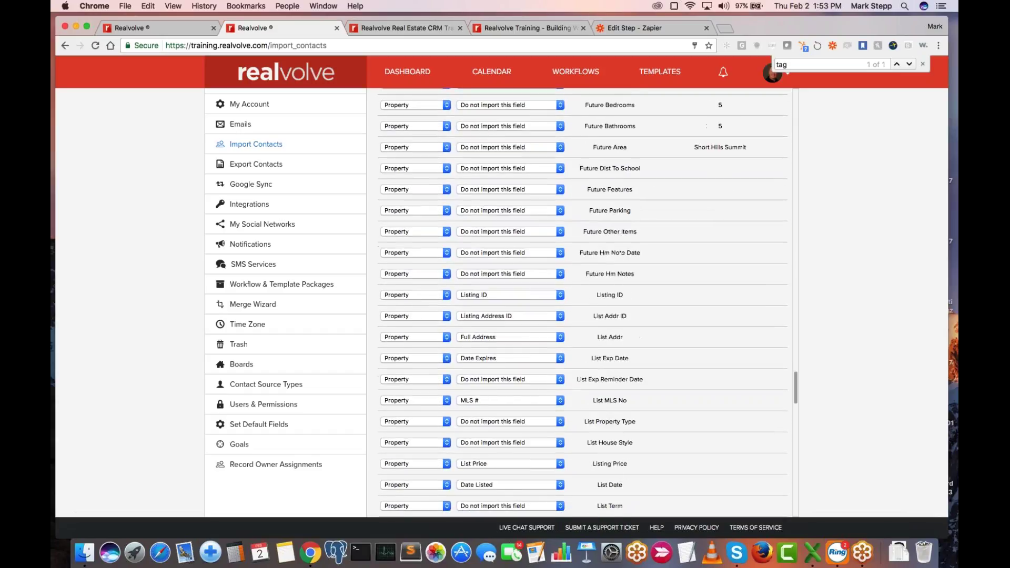
{"action": "scroll", "coordinate": [582, 305], "scroll_direction": "down", "scroll_amount": 15}
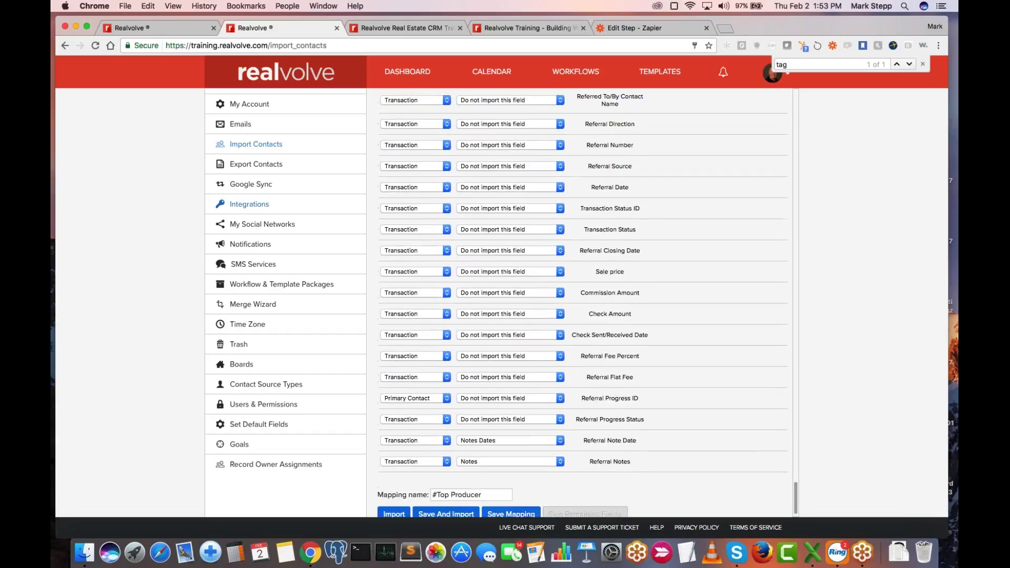
{"action": "left_click", "coordinate": [259, 144]}
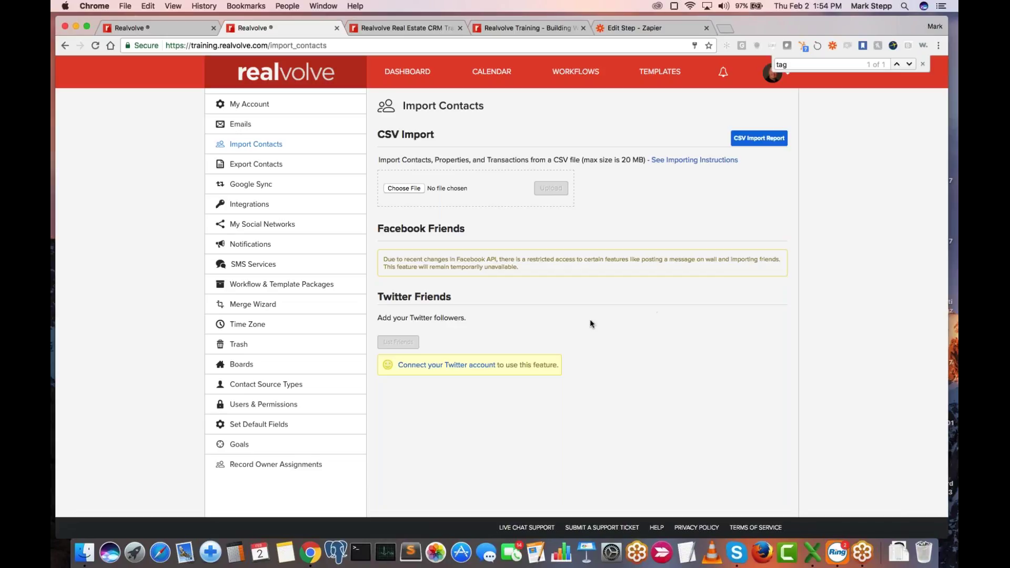
Open the workflows and search them for DIGGS.
{"action": "left_click", "coordinate": [578, 80]}
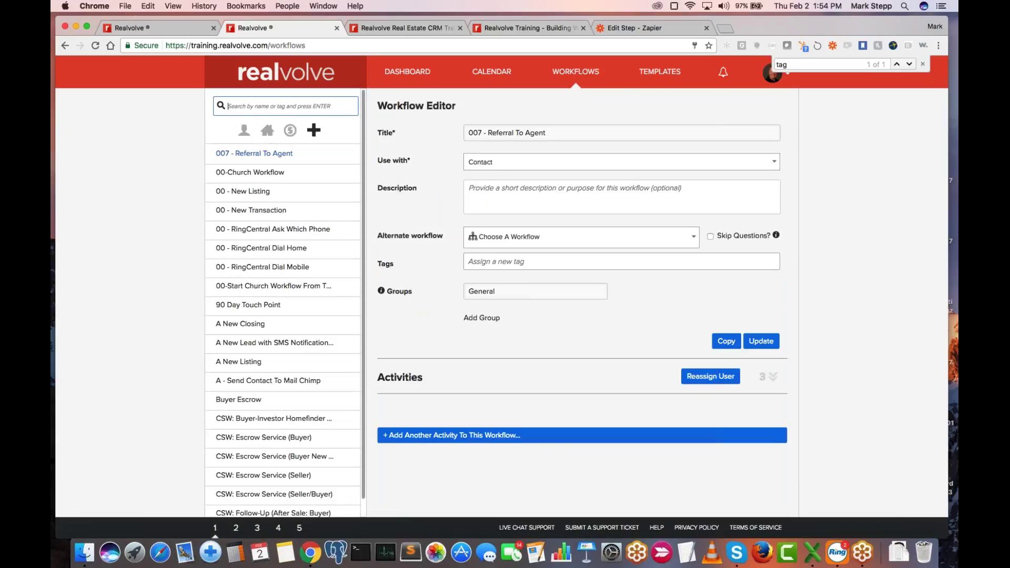
{"action": "type", "text": "DIGGS"}
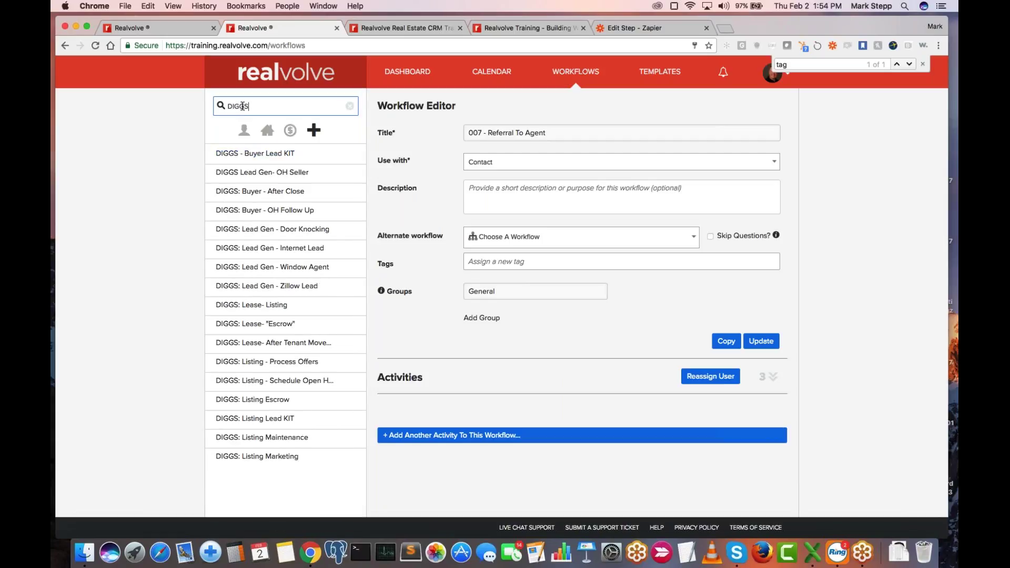
{"action": "left_click", "coordinate": [244, 130]}
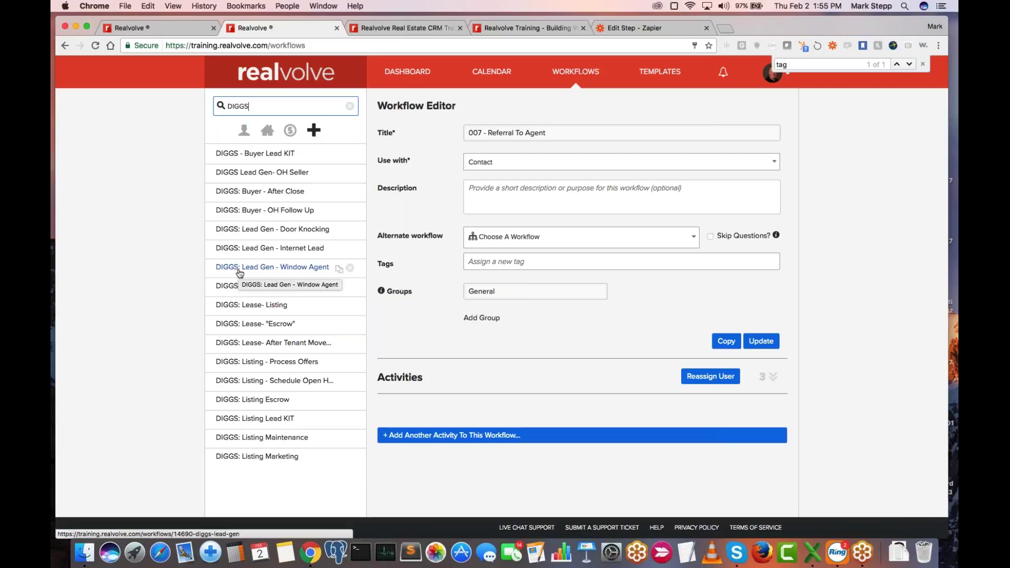
Choose to add workflows from the library and open the list of available packages.
{"action": "left_click", "coordinate": [316, 132]}
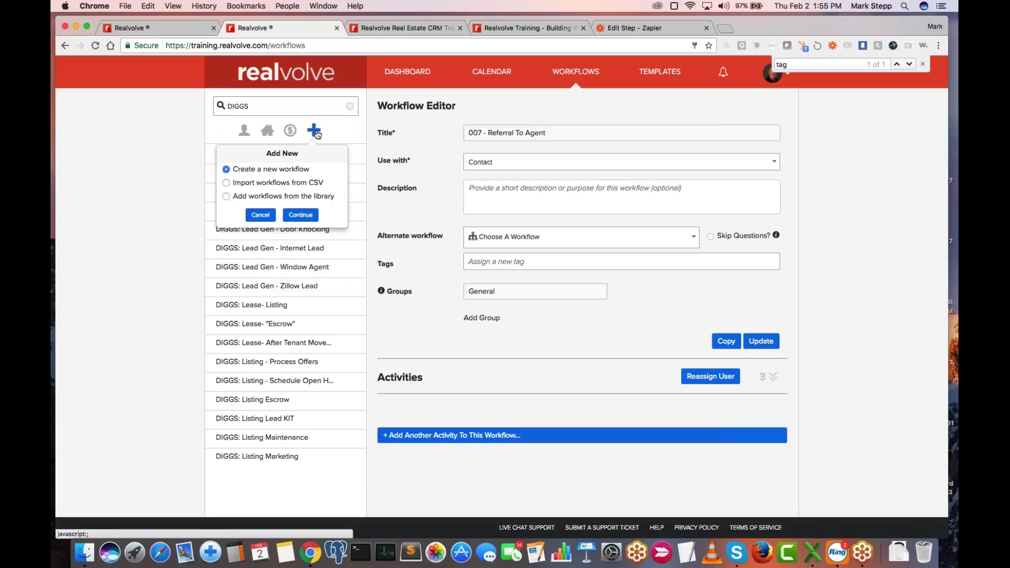
{"action": "left_click", "coordinate": [264, 197]}
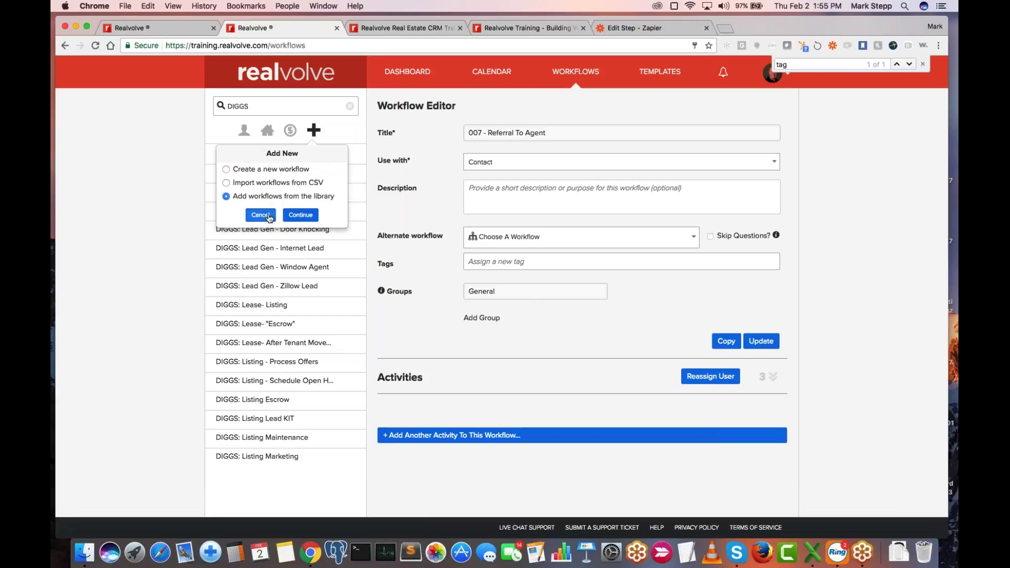
{"action": "left_click", "coordinate": [300, 214]}
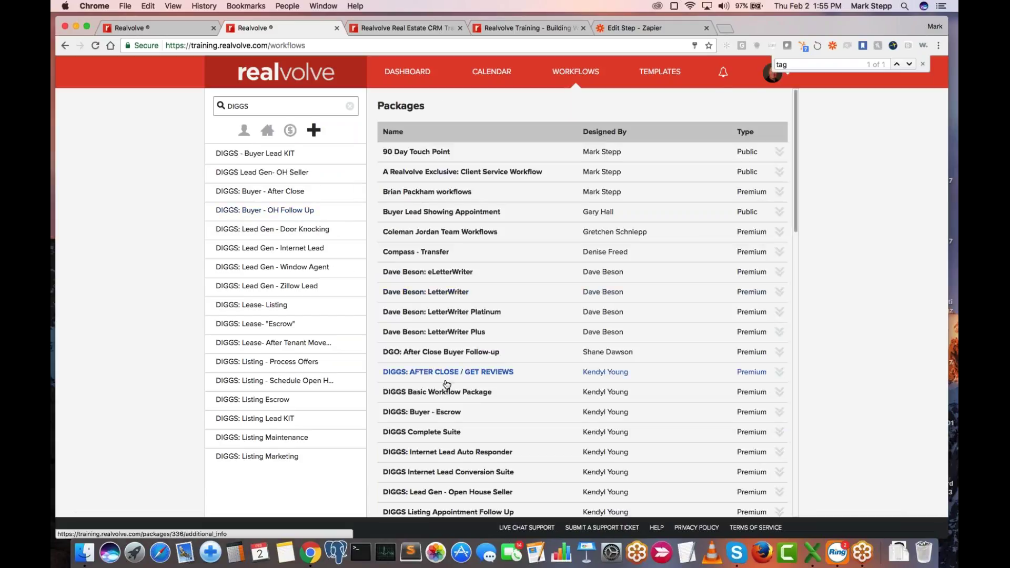
Read through the DIGGS Complete Suite package's additional info and open its install code entry.
{"action": "scroll", "coordinate": [447, 384], "scroll_direction": "down", "scroll_amount": 3}
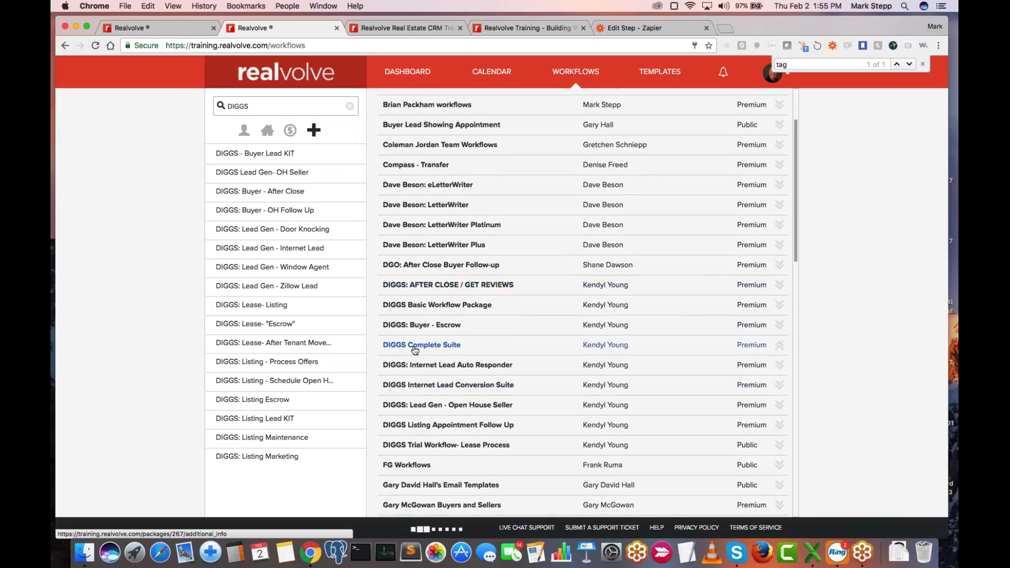
{"action": "left_click", "coordinate": [413, 349]}
{"action": "scroll", "coordinate": [584, 303], "scroll_direction": "down", "scroll_amount": 7}
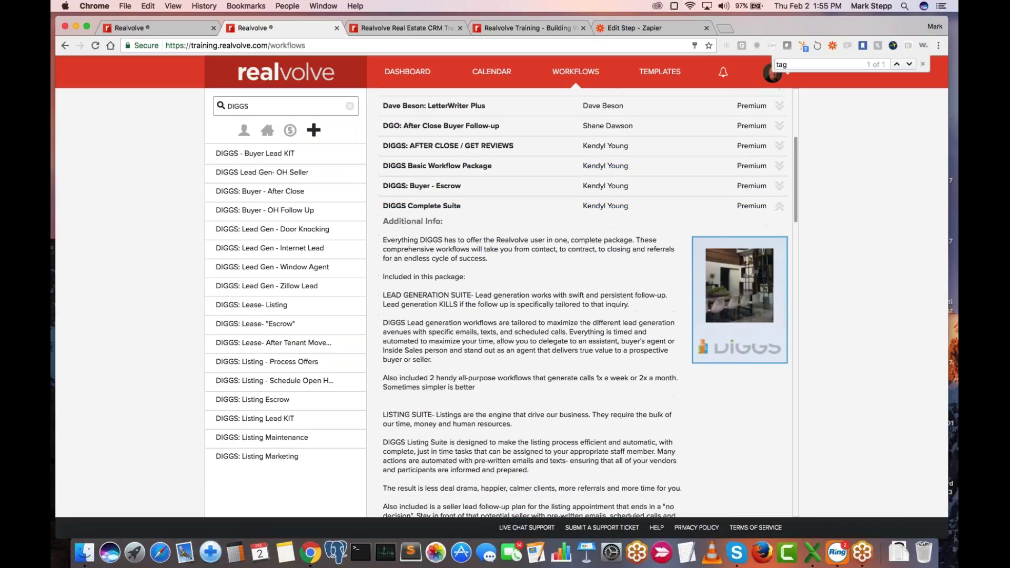
{"action": "scroll", "coordinate": [583, 303], "scroll_direction": "down", "scroll_amount": 18}
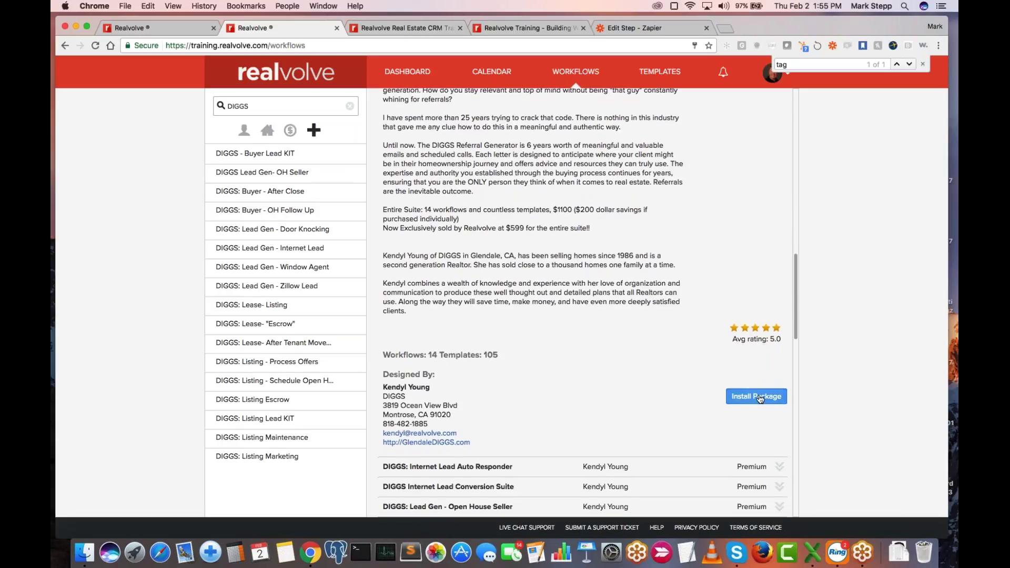
{"action": "left_click", "coordinate": [741, 397]}
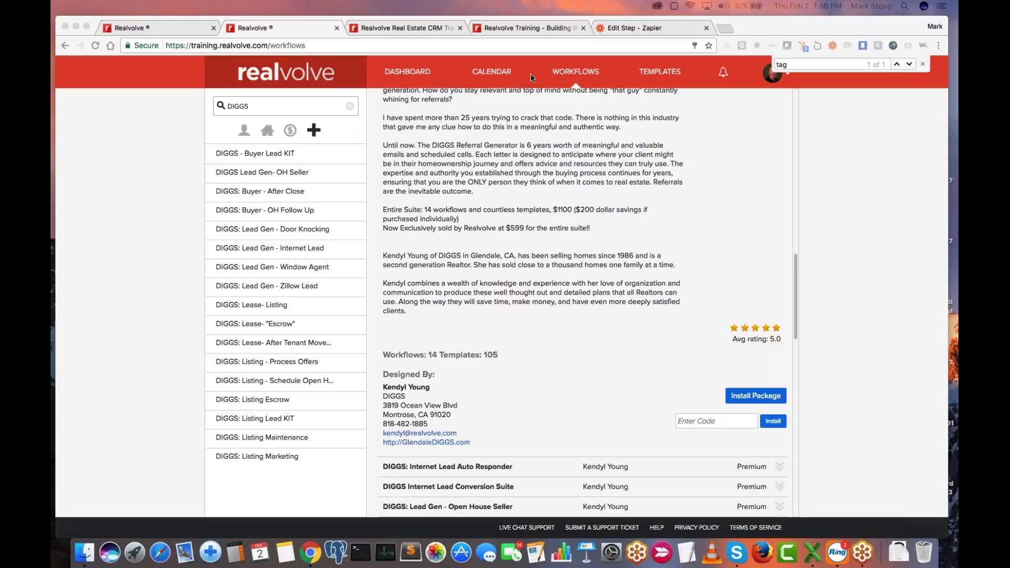
Switch to YouTube in a new browser tab and open the RealvolveTraining channel's list of videos.
{"action": "left_click", "coordinate": [259, 109]}
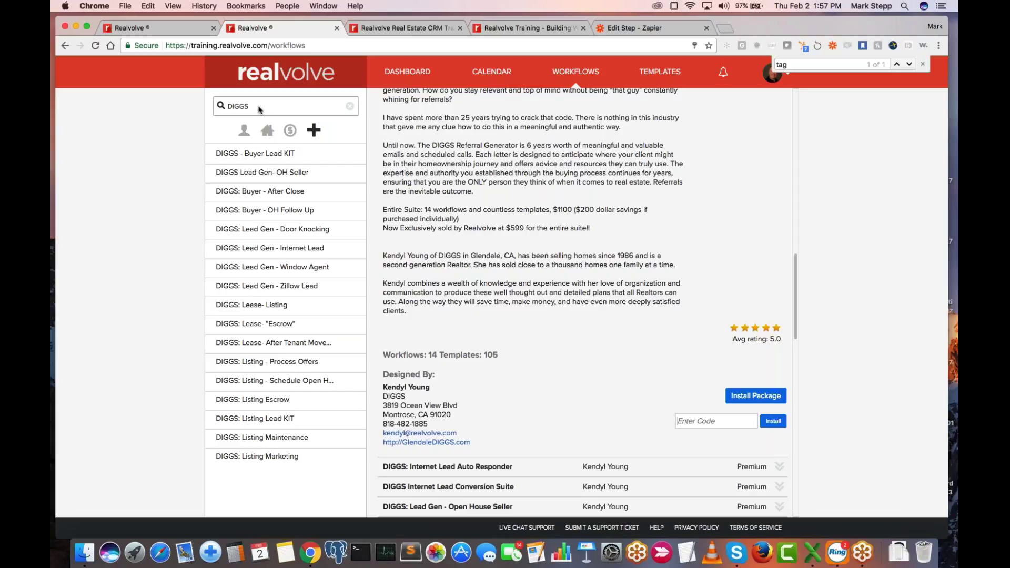
{"action": "left_click", "coordinate": [402, 28]}
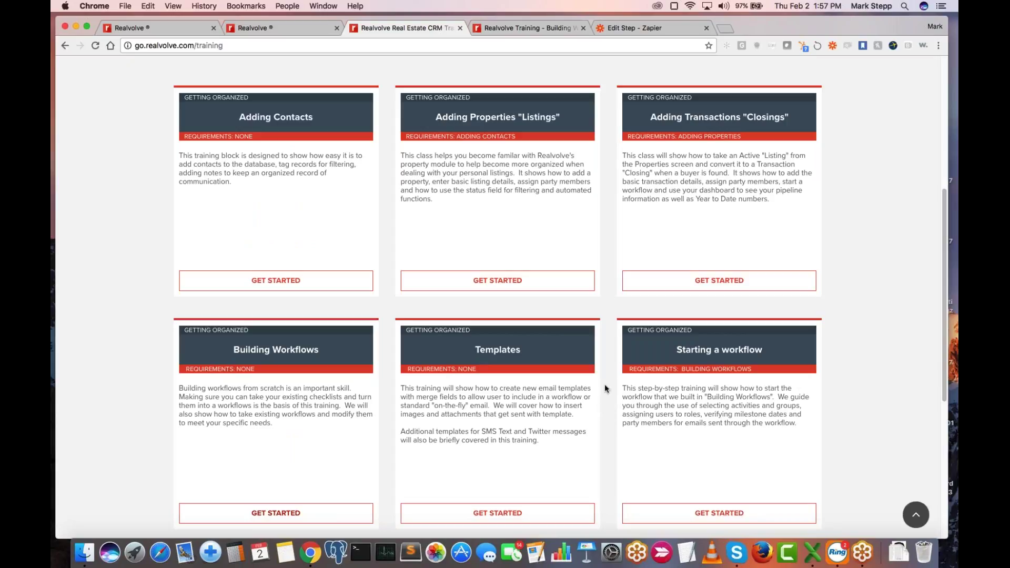
{"action": "left_click", "coordinate": [723, 28]}
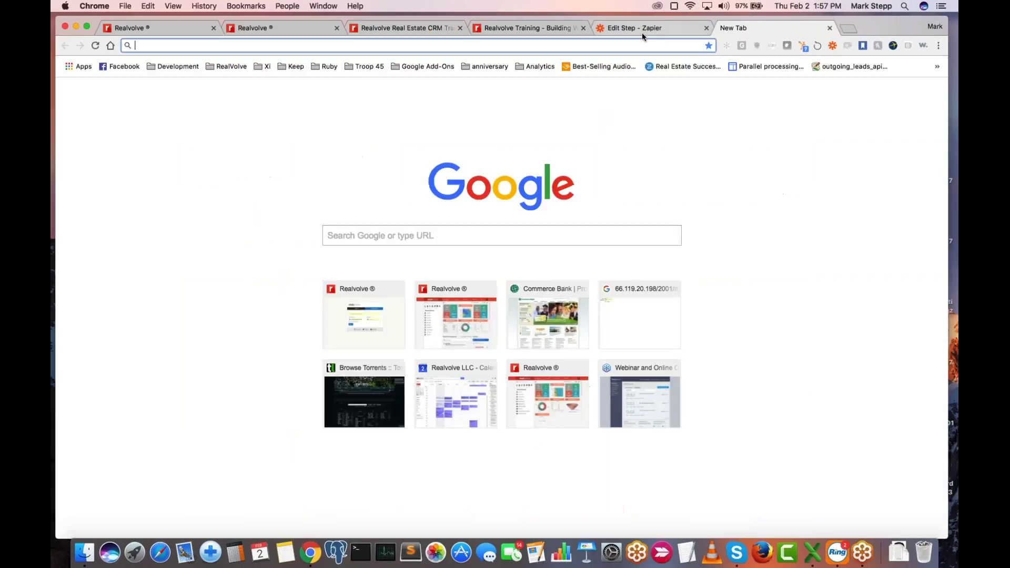
{"action": "type", "text": "youtube.com"}
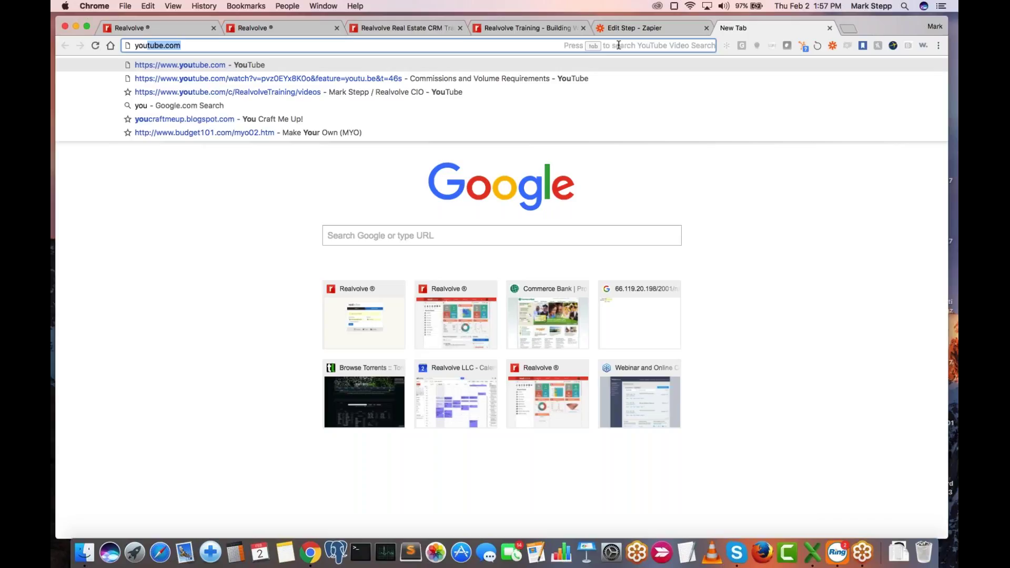
{"action": "left_click", "coordinate": [425, 92]}
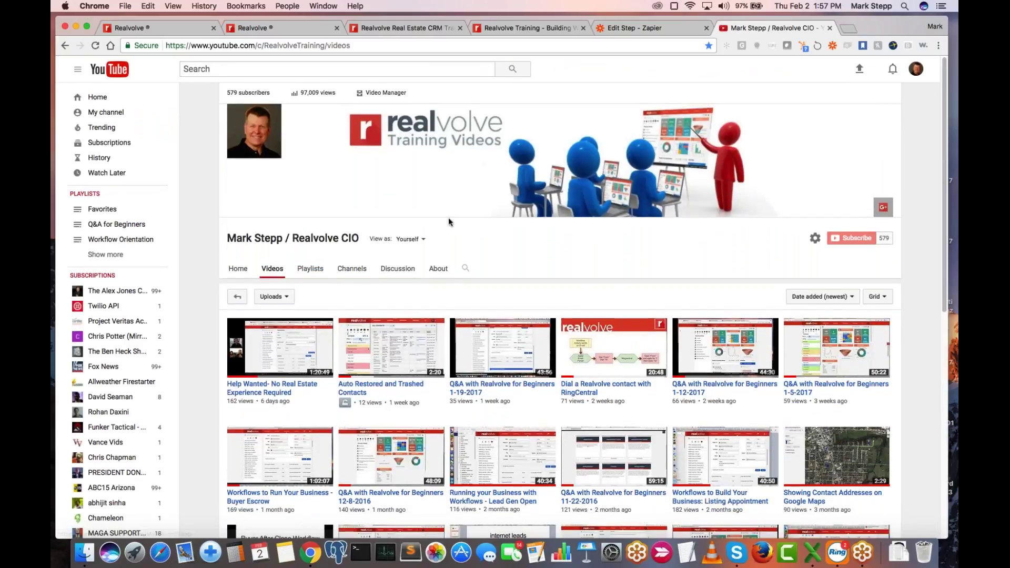
Look through the channel's uploaded training videos, from the newest to the older Q&A and workflow sessions.
{"action": "scroll", "coordinate": [451, 287], "scroll_direction": "down", "scroll_amount": 3}
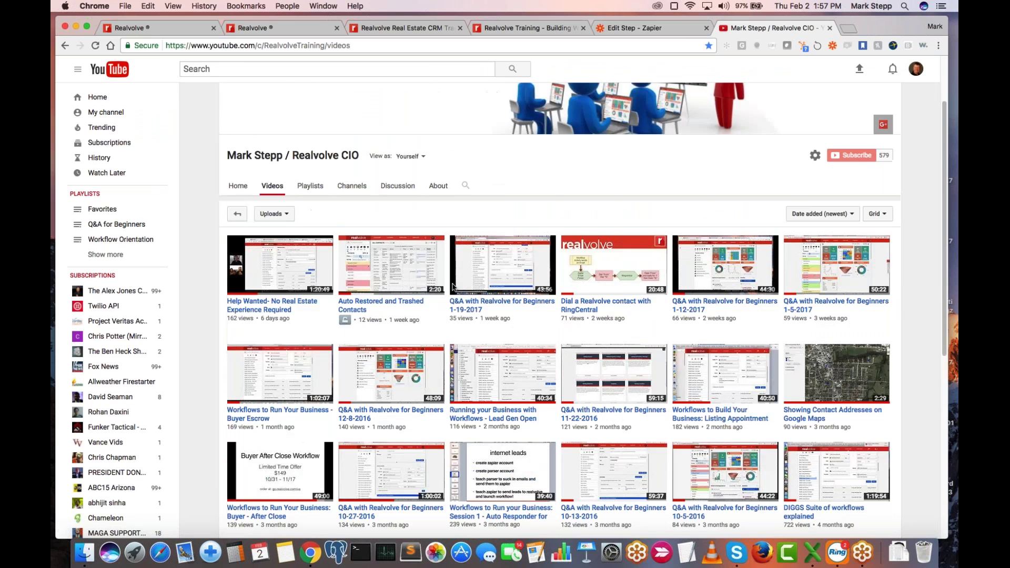
{"action": "scroll", "coordinate": [453, 287], "scroll_direction": "down", "scroll_amount": 12}
{"action": "left_click", "coordinate": [560, 415]}
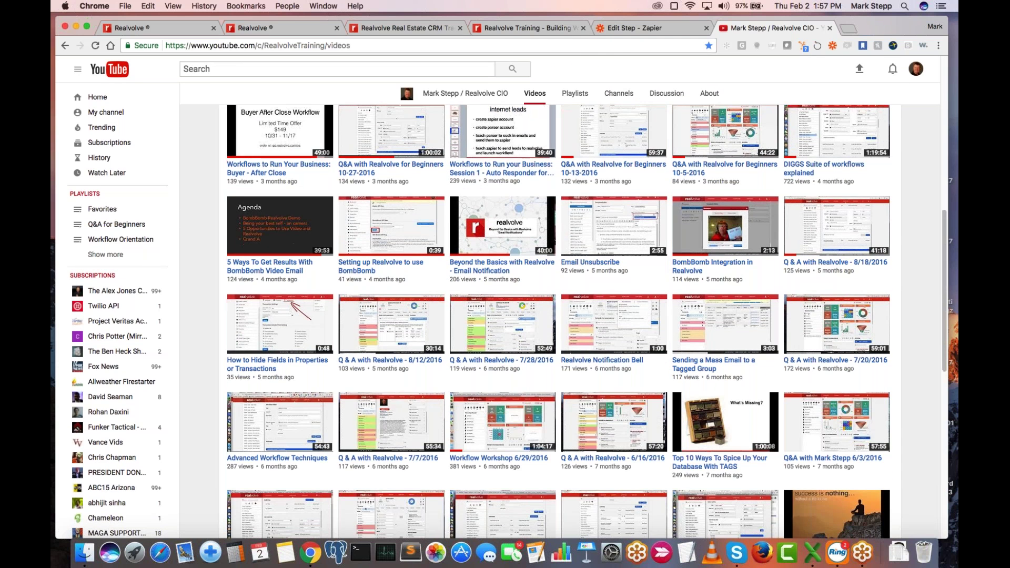
{"action": "scroll", "coordinate": [560, 322], "scroll_direction": "down", "scroll_amount": 8}
{"action": "scroll", "coordinate": [559, 322], "scroll_direction": "up", "scroll_amount": 18}
{"action": "scroll", "coordinate": [493, 391], "scroll_direction": "up", "scroll_amount": 5}
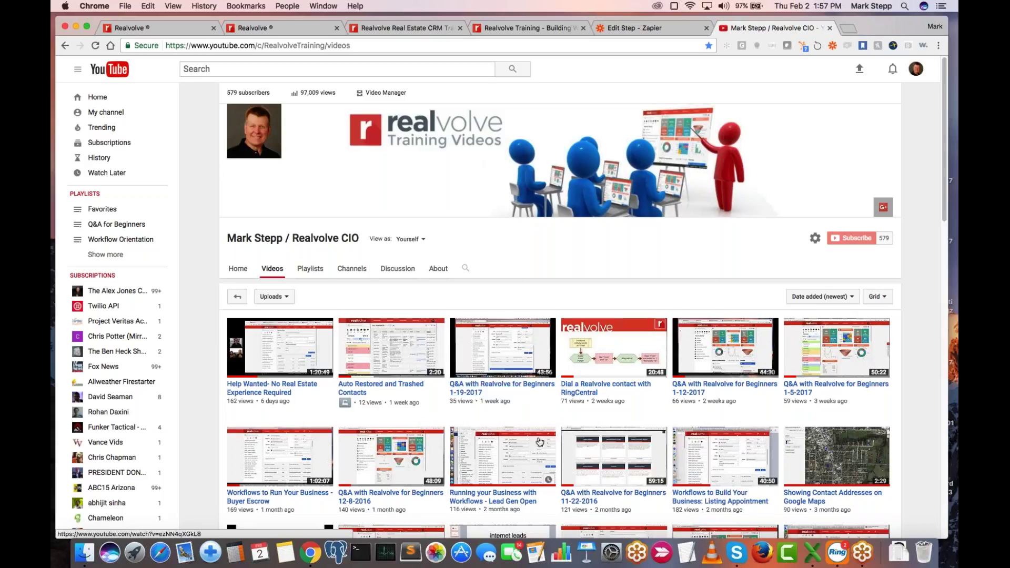
Open the channel's playlists and display the videos in the Workflows to Build Your Business playlist.
{"action": "scroll", "coordinate": [539, 442], "scroll_direction": "down", "scroll_amount": 5}
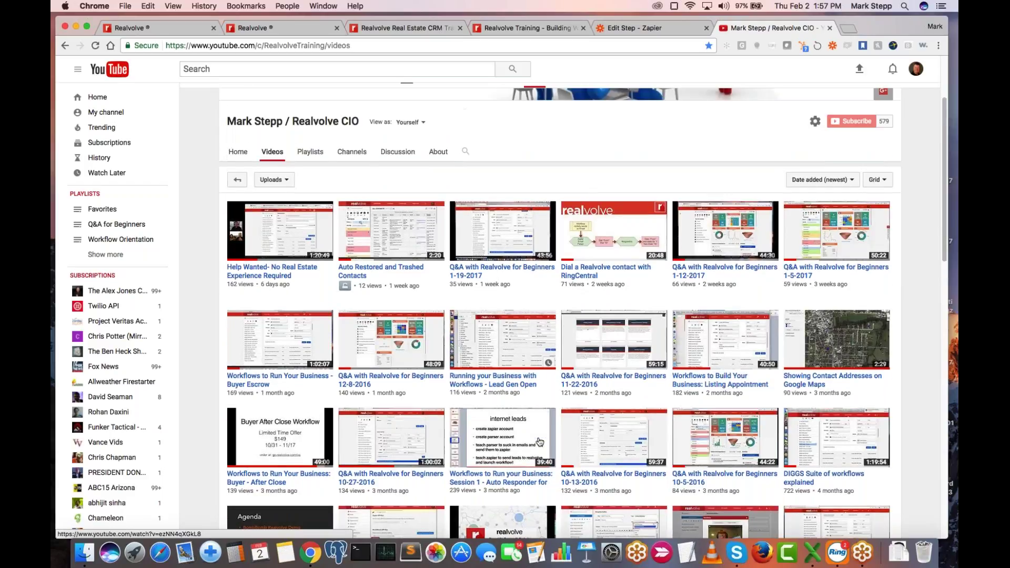
{"action": "scroll", "coordinate": [539, 442], "scroll_direction": "up", "scroll_amount": 5}
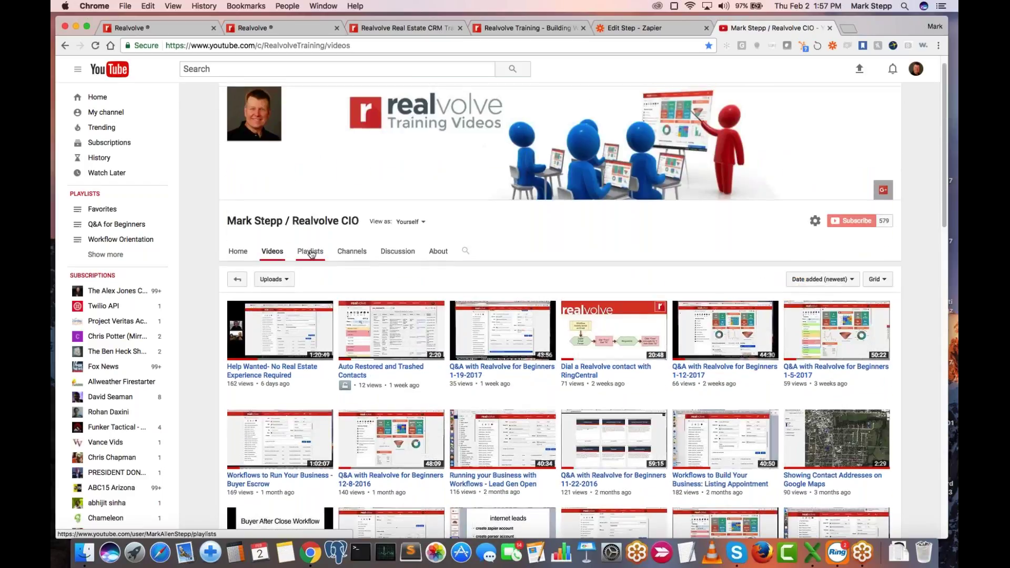
{"action": "left_click", "coordinate": [312, 253]}
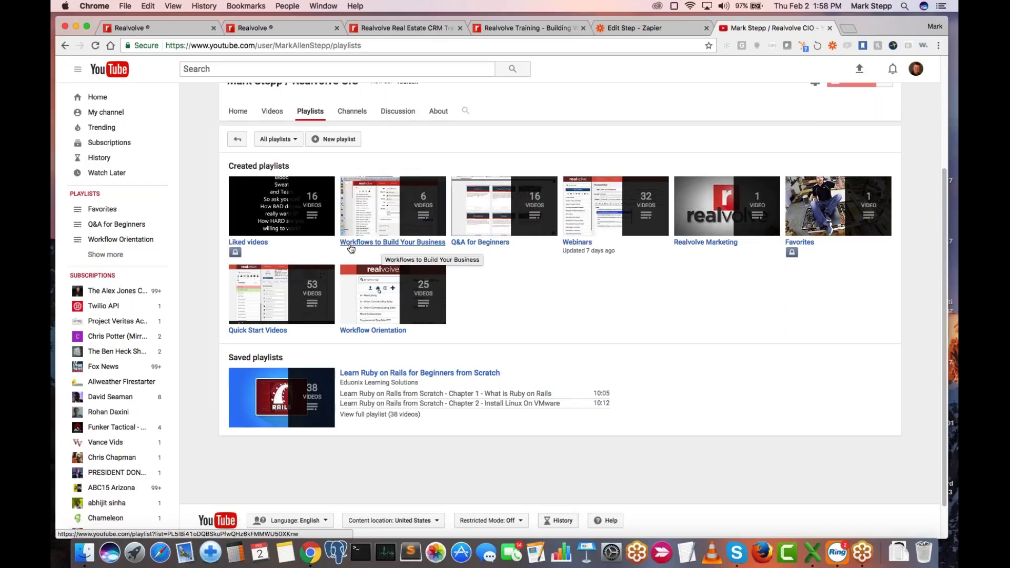
{"action": "left_click", "coordinate": [402, 245]}
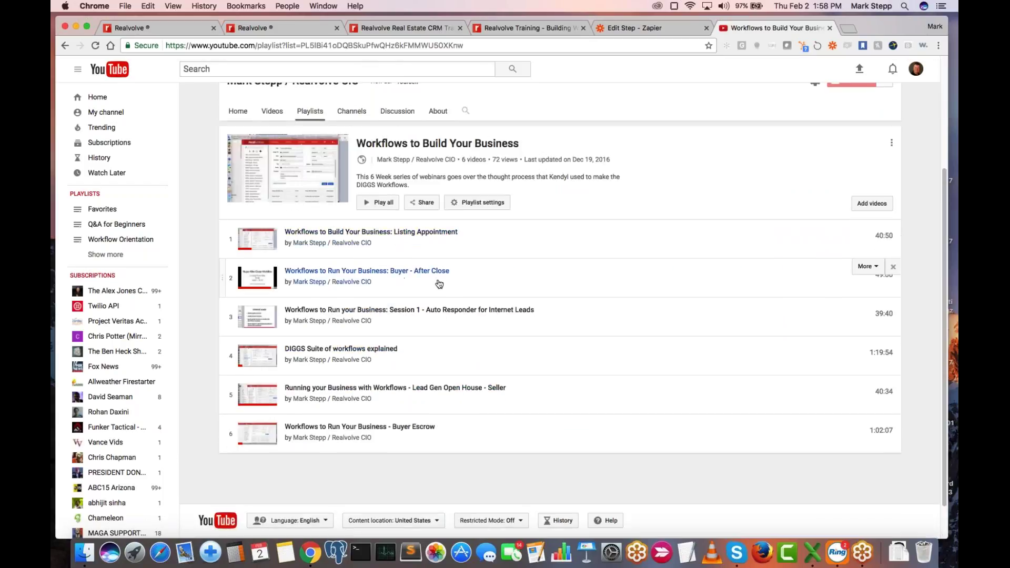